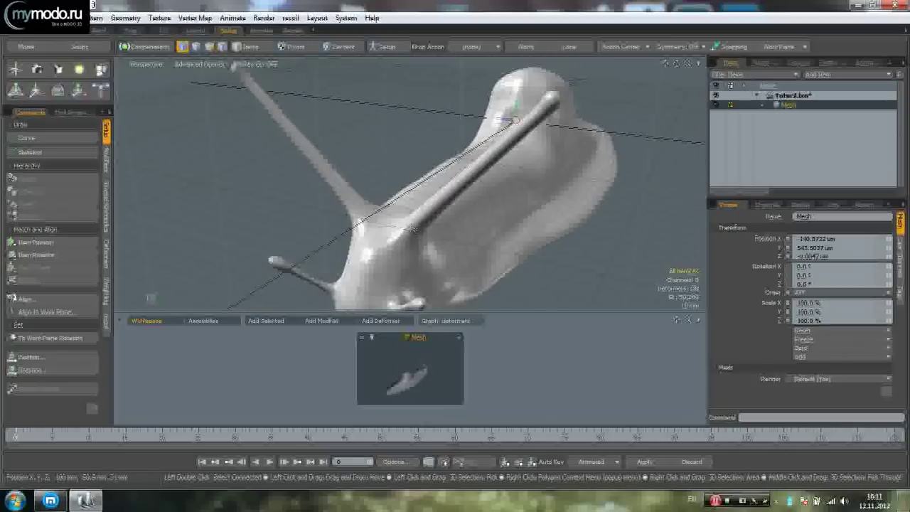
- Select the snail mesh and move its center to the center of its bounding box
{"action": "key", "text": "5"}
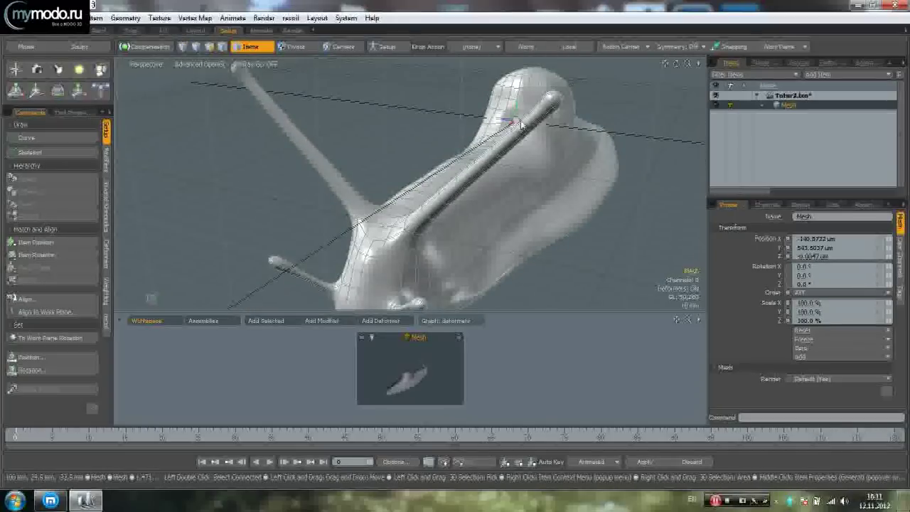
{"action": "left_click_drag", "start_coordinate": [595, 150], "coordinate": [573, 246], "text": "alt"}
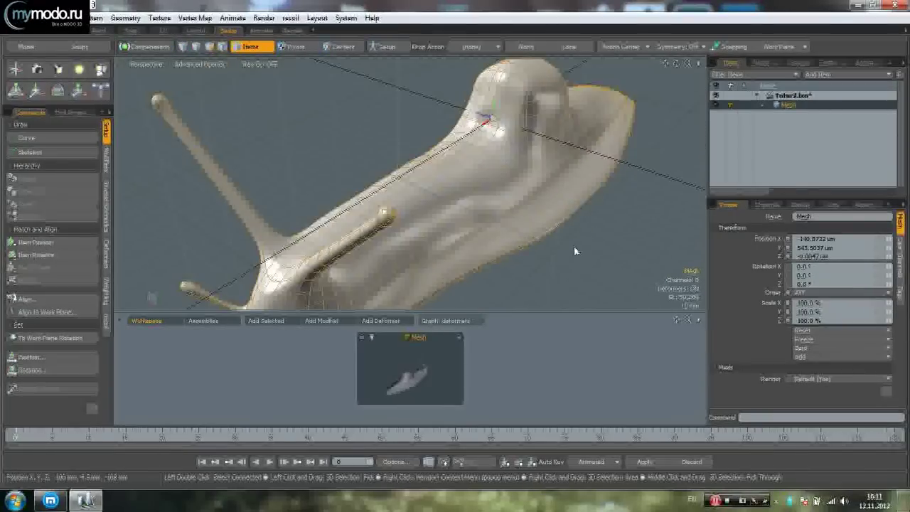
{"action": "left_click", "coordinate": [573, 246]}
{"action": "left_click", "coordinate": [545, 193]}
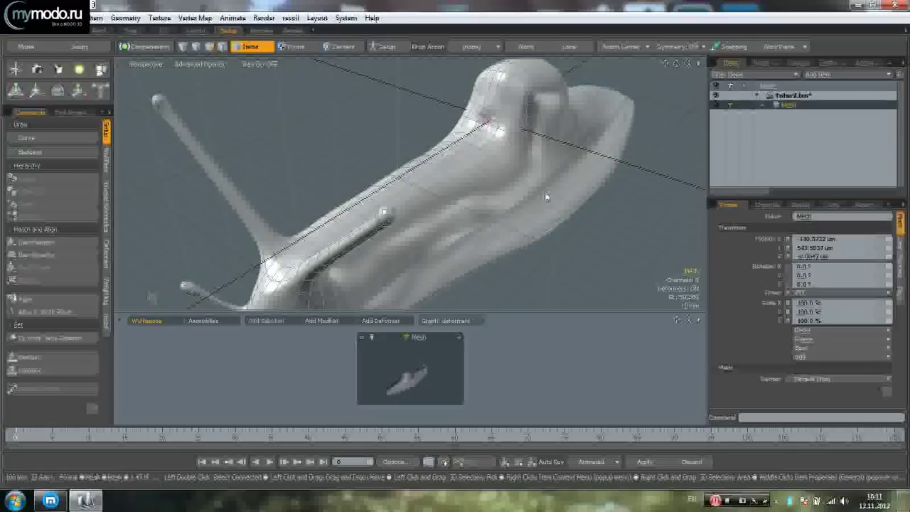
{"action": "key", "text": "7"}
{"action": "left_click", "coordinate": [488, 125]}
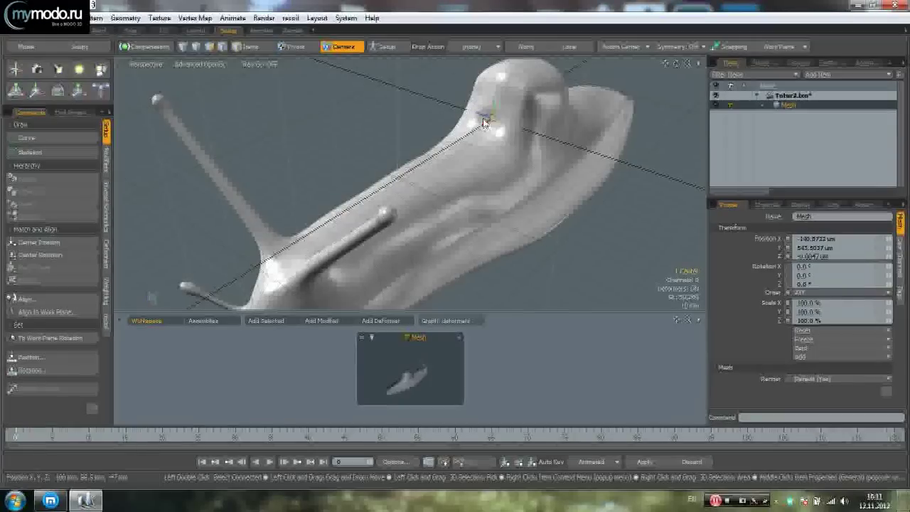
{"action": "left_click", "coordinate": [30, 19]}
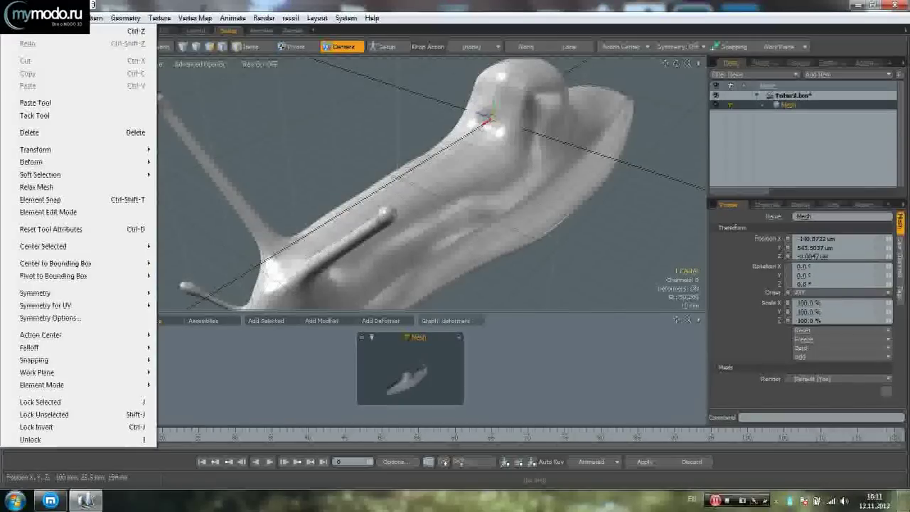
{"action": "mouse_move", "coordinate": [110, 264]}
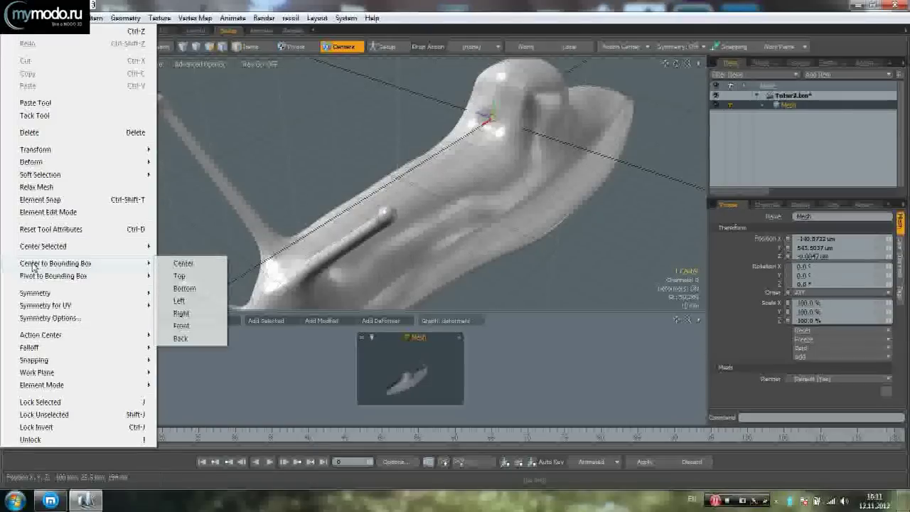
{"action": "left_click", "coordinate": [183, 264]}
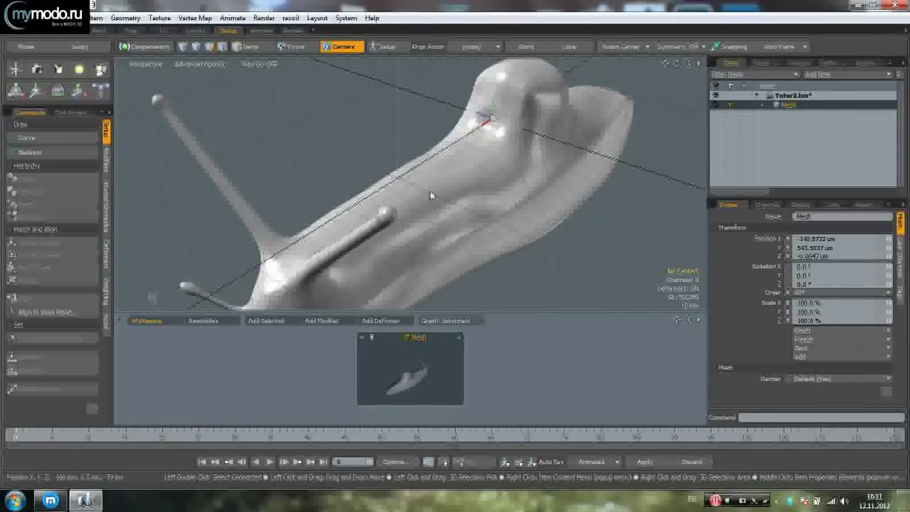
- Align the snail mesh item to the work plane using the X Direction, Z Axis orientation
{"action": "key", "text": "5"}
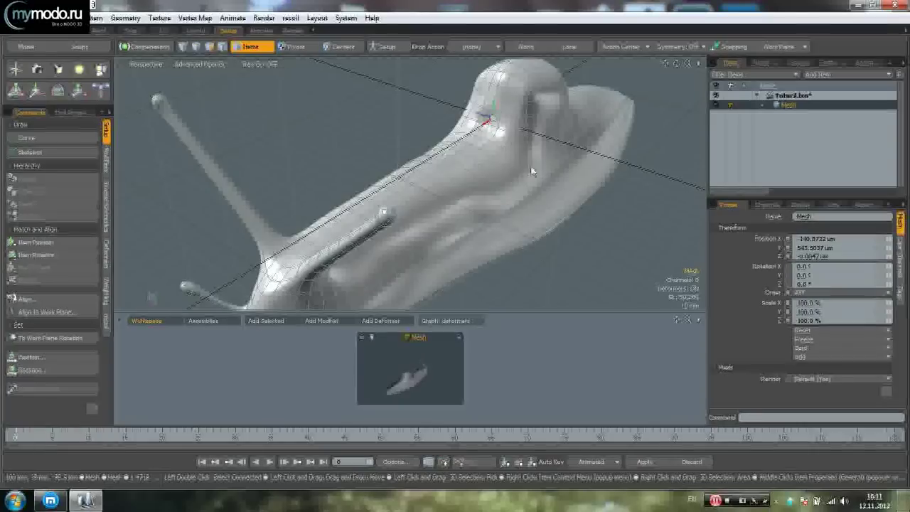
{"action": "left_click_drag", "start_coordinate": [494, 177], "coordinate": [469, 137], "text": "alt"}
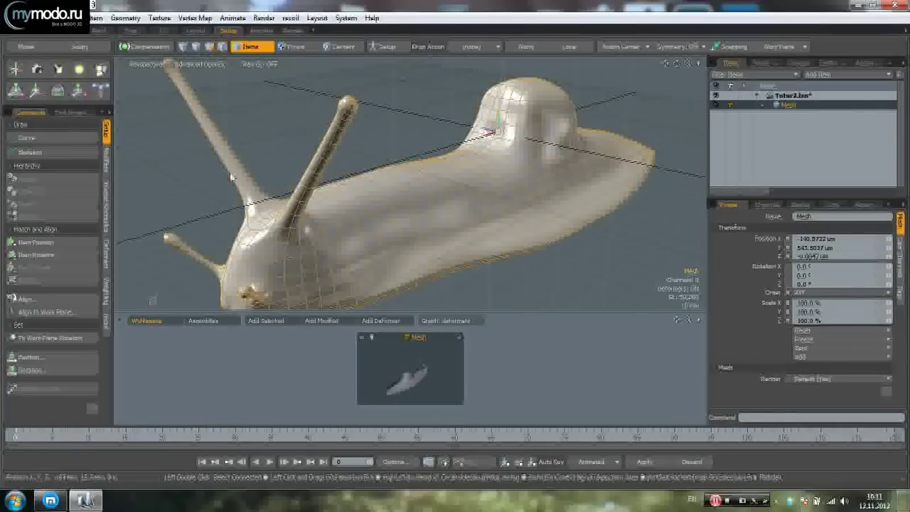
{"action": "left_click", "coordinate": [107, 172]}
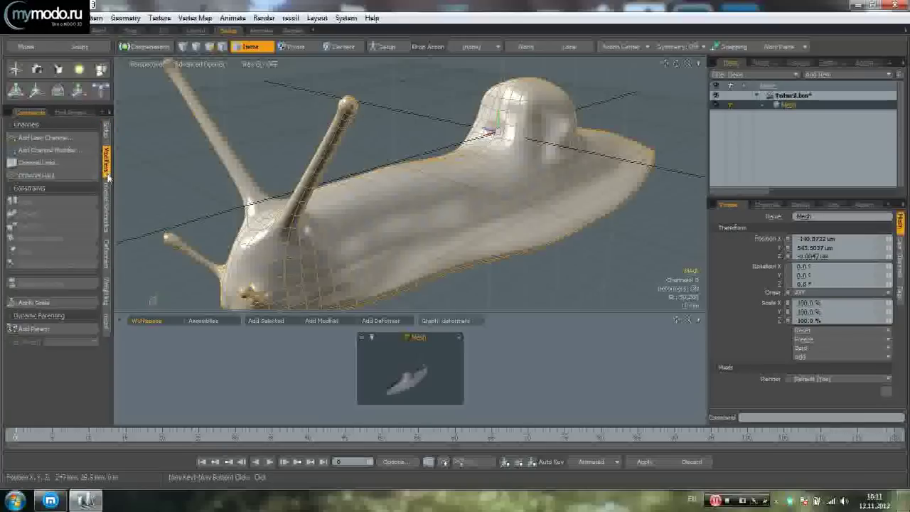
{"action": "left_click", "coordinate": [108, 134]}
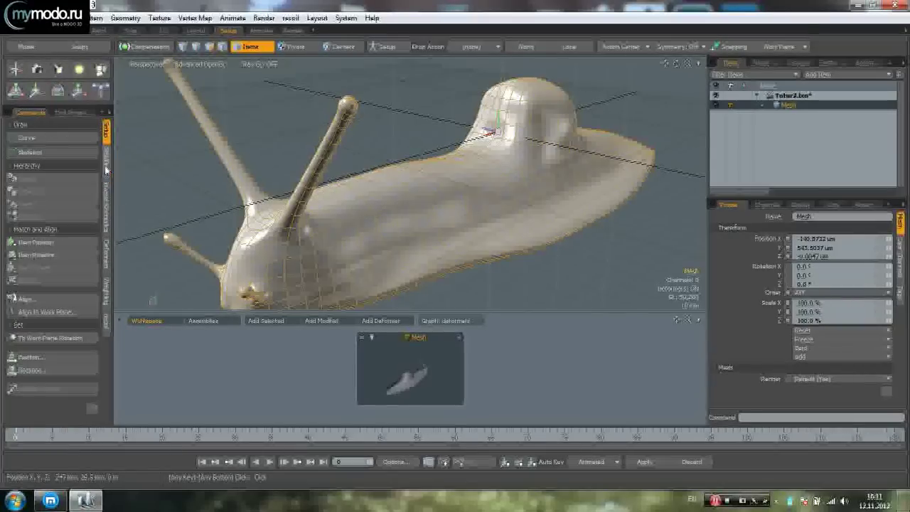
{"action": "left_click", "coordinate": [44, 312]}
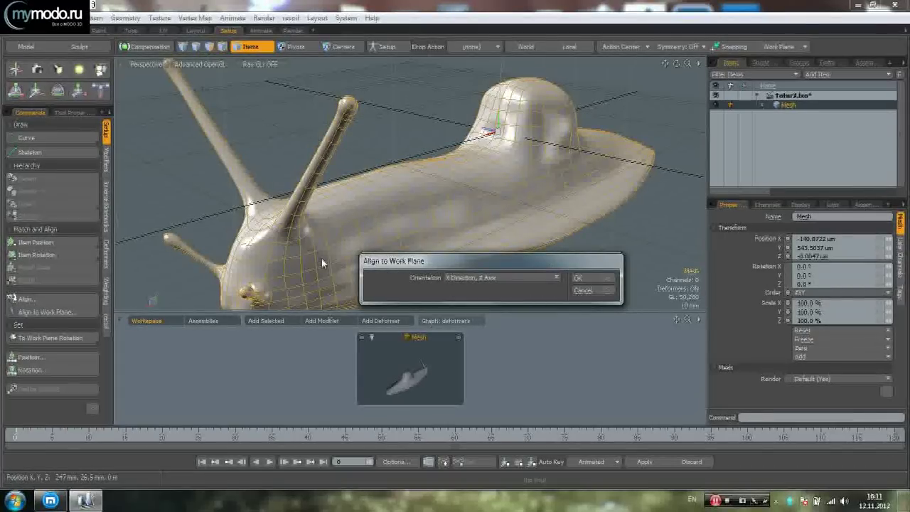
{"action": "left_click", "coordinate": [606, 283]}
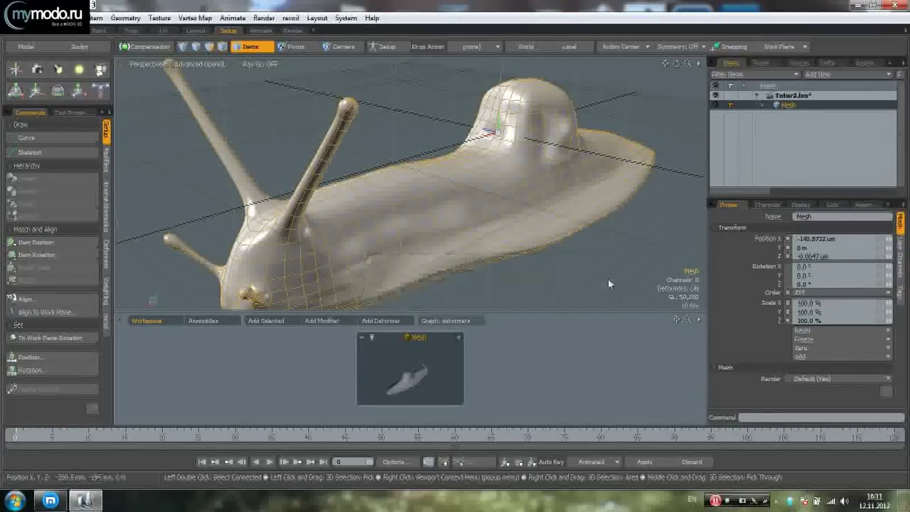
{"action": "left_click", "coordinate": [615, 276]}
- Enable symmetry across the Z axis and test it by selecting a patch of polygons on the snail's back
{"action": "key", "text": "4"}
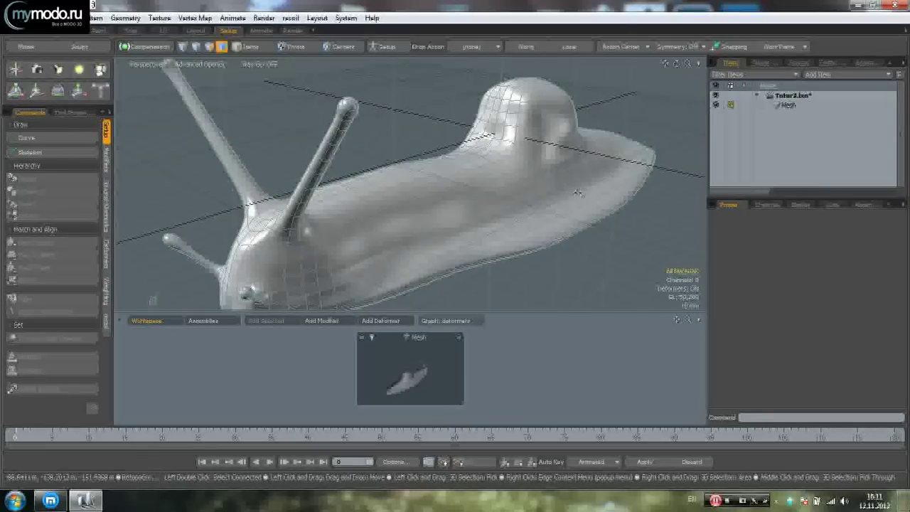
{"action": "left_click", "coordinate": [694, 73]}
{"action": "left_click_drag", "start_coordinate": [455, 190], "coordinate": [506, 217], "text": "alt"}
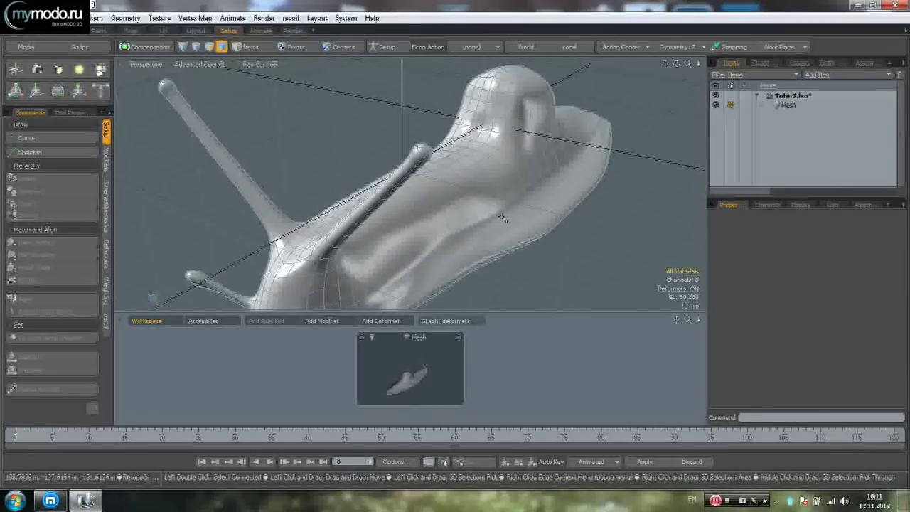
{"action": "key", "text": "3"}
{"action": "left_click_drag", "start_coordinate": [477, 186], "coordinate": [508, 186], "text": "alt"}
{"action": "left_click_drag", "start_coordinate": [511, 153], "coordinate": [479, 196]}
{"action": "mouse_move", "coordinate": [489, 177]}
{"action": "left_mouse_down", "text": "alt"}
{"action": "mouse_move", "coordinate": [492, 167]}
{"action": "mouse_move", "coordinate": [475, 190]}
{"action": "mouse_move", "coordinate": [460, 159]}
{"action": "mouse_move", "coordinate": [443, 173]}
{"action": "left_mouse_up", "text": "alt"}
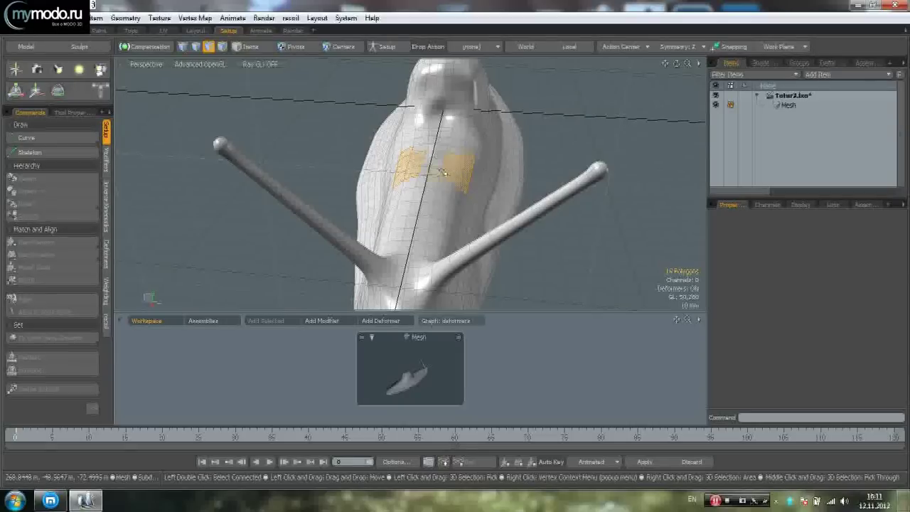
{"action": "left_click_drag", "start_coordinate": [534, 181], "coordinate": [553, 218], "text": "alt"}
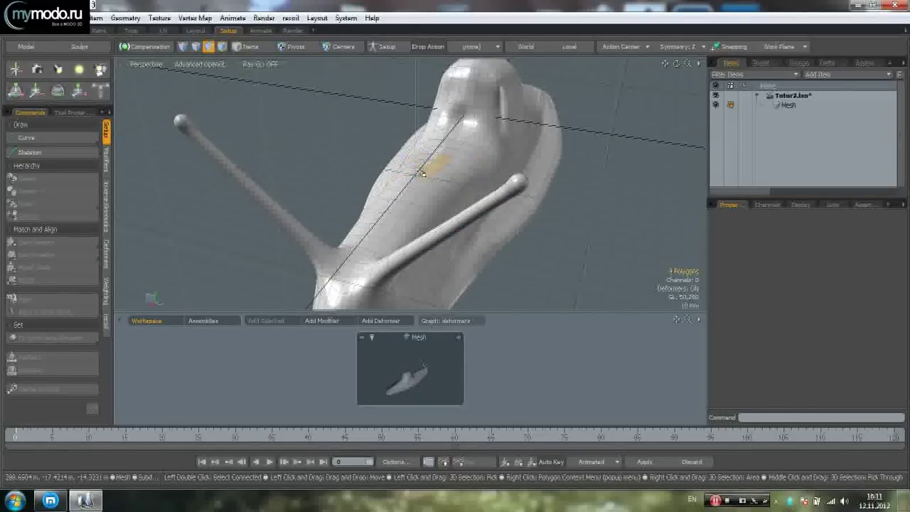
{"action": "left_click_drag", "start_coordinate": [524, 204], "coordinate": [633, 240], "text": "alt"}
{"action": "key", "text": "1"}
{"action": "left_click_drag", "start_coordinate": [585, 220], "coordinate": [591, 203], "text": "alt"}
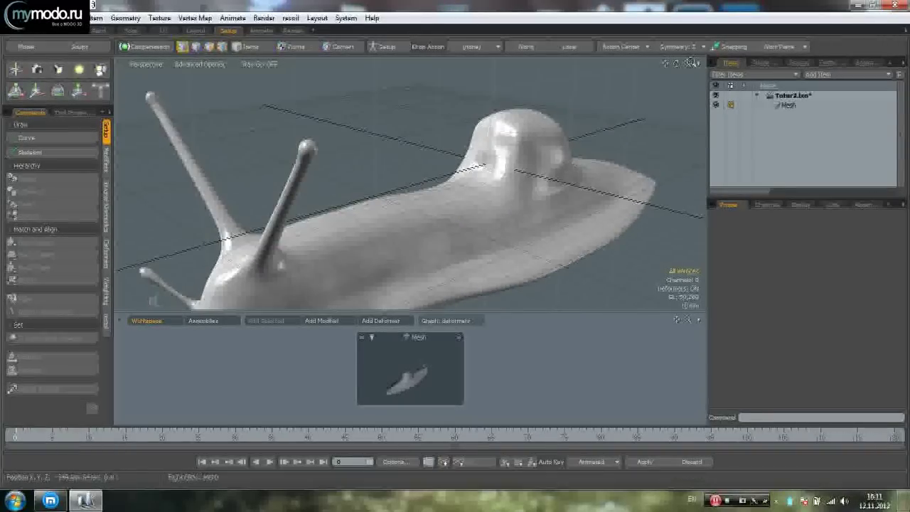
{"action": "left_click", "coordinate": [687, 46]}
{"action": "left_click", "coordinate": [688, 47]}
- Create a relative morph map named "Morph eye" on the snail mesh
{"action": "left_click_drag", "start_coordinate": [488, 268], "coordinate": [491, 197], "text": "alt+shift"}
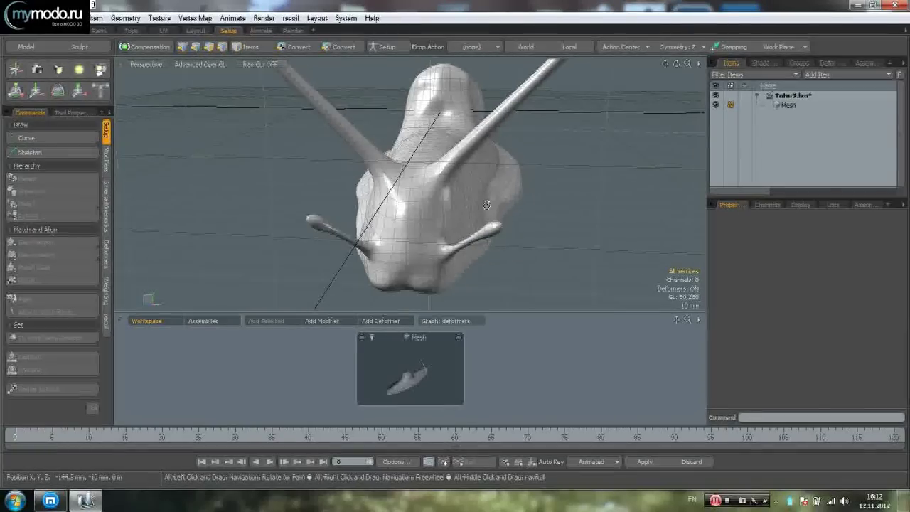
{"action": "left_click_drag", "start_coordinate": [433, 155], "coordinate": [401, 206], "text": "alt"}
{"action": "left_click_drag", "start_coordinate": [395, 254], "coordinate": [382, 226], "text": "alt"}
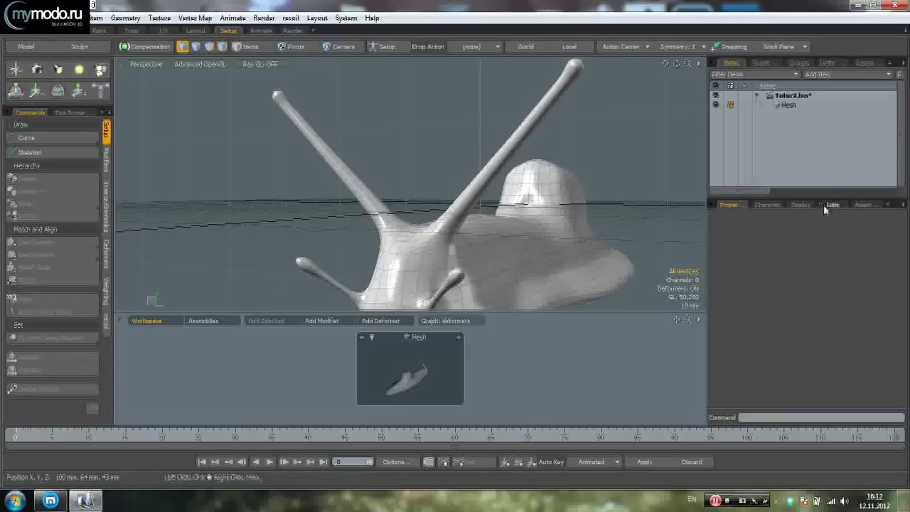
{"action": "left_click", "coordinate": [830, 107]}
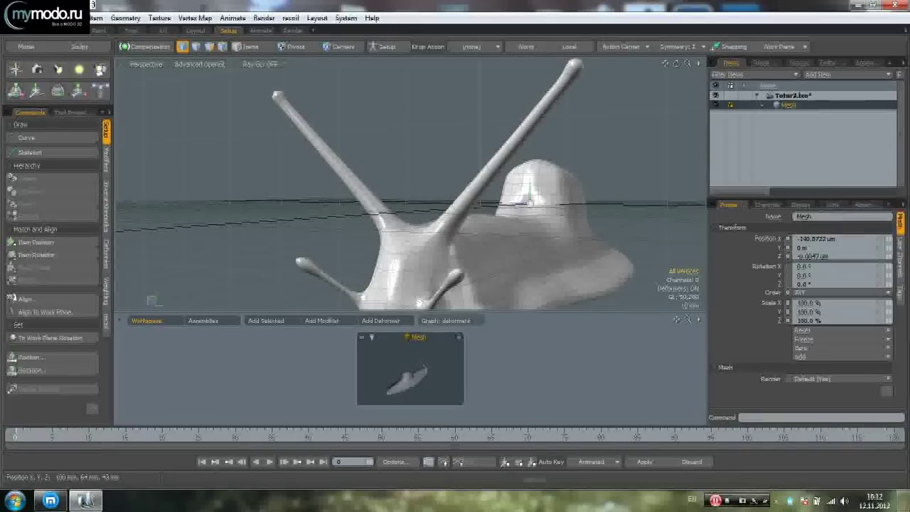
{"action": "left_click", "coordinate": [832, 204]}
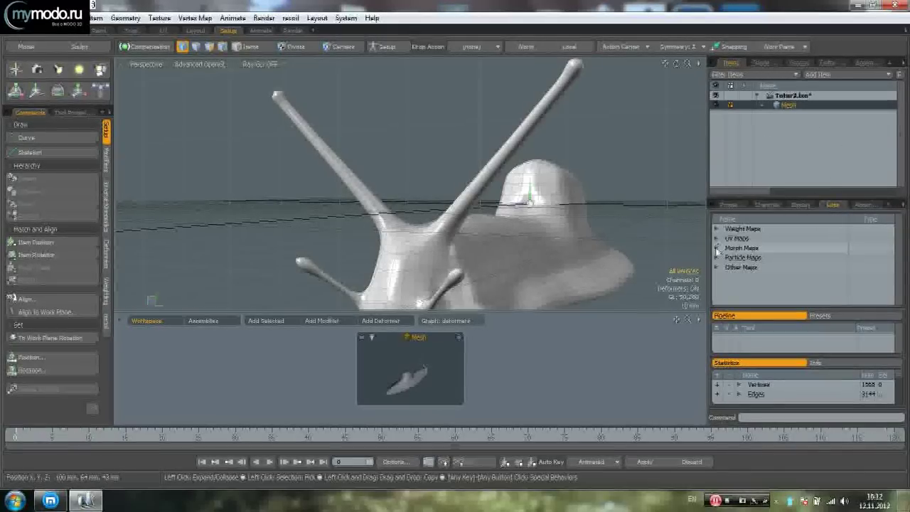
{"action": "left_click", "coordinate": [717, 249]}
{"action": "left_click", "coordinate": [748, 257]}
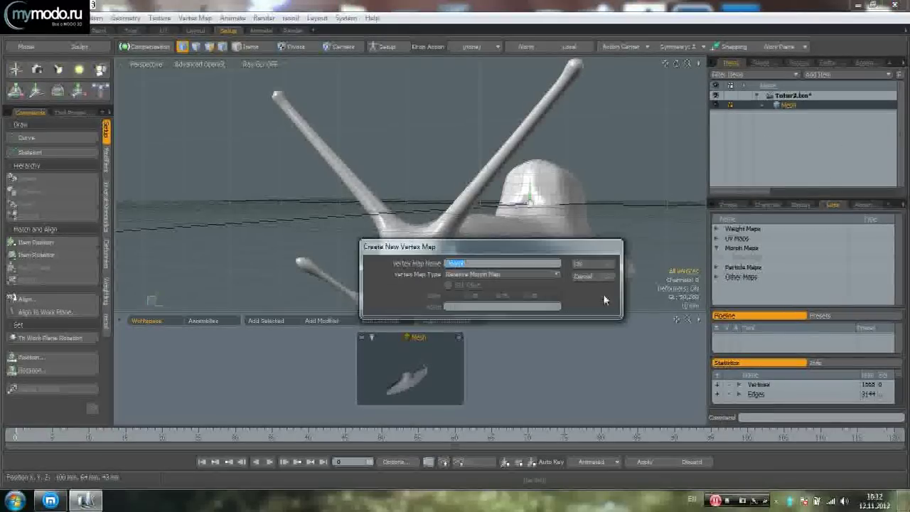
{"action": "left_click", "coordinate": [514, 264]}
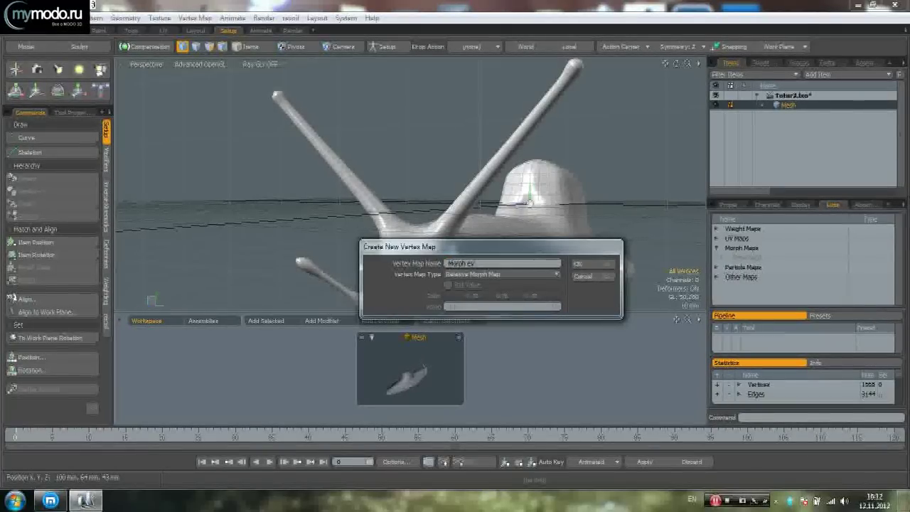
{"action": "key", "text": "Return"}
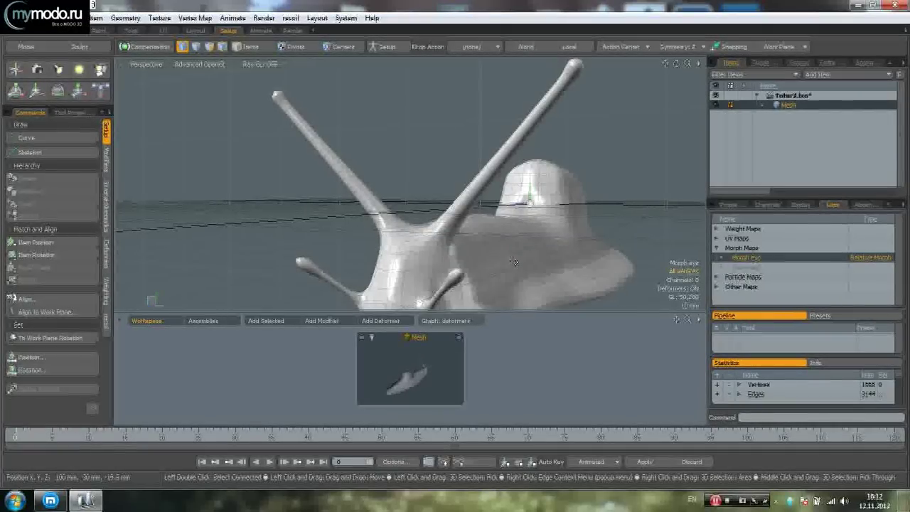
- Select the vertices of both long eye stalks down to their bases on the head
{"action": "mouse_move", "coordinate": [314, 136]}
{"action": "left_mouse_down", "text": "alt"}
{"action": "mouse_move", "coordinate": [342, 144]}
{"action": "mouse_move", "coordinate": [332, 146]}
{"action": "left_mouse_up", "text": "alt"}
{"action": "mouse_move", "coordinate": [351, 136]}
{"action": "right_mouse_down"}
{"action": "mouse_move", "coordinate": [363, 105]}
{"action": "mouse_move", "coordinate": [297, 205]}
{"action": "right_mouse_up"}
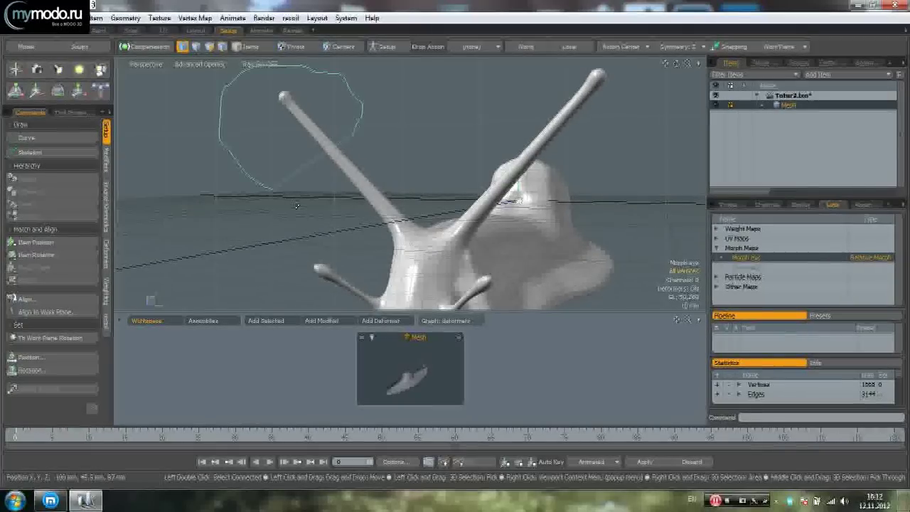
{"action": "right_click_drag", "start_coordinate": [370, 232], "coordinate": [384, 230]}
{"action": "mouse_move", "coordinate": [397, 212]}
{"action": "left_mouse_down", "text": "alt"}
{"action": "mouse_move", "coordinate": [428, 213]}
{"action": "mouse_move", "coordinate": [419, 211]}
{"action": "left_mouse_up", "text": "alt"}
{"action": "left_click_drag", "start_coordinate": [387, 203], "coordinate": [449, 204], "text": "ctrl+alt"}
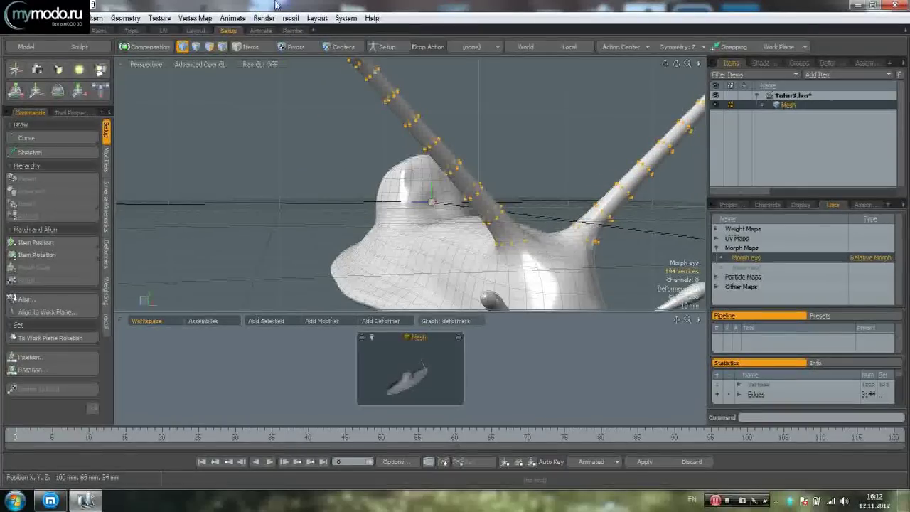
{"action": "left_click_drag", "start_coordinate": [396, 145], "coordinate": [360, 152], "text": "alt+shift"}
- Turn off deformations in the viewport and try moving the selected eye-stalk vertices
{"action": "key", "text": "w"}
{"action": "left_click", "coordinate": [469, 111]}
{"action": "left_click", "coordinate": [426, 186]}
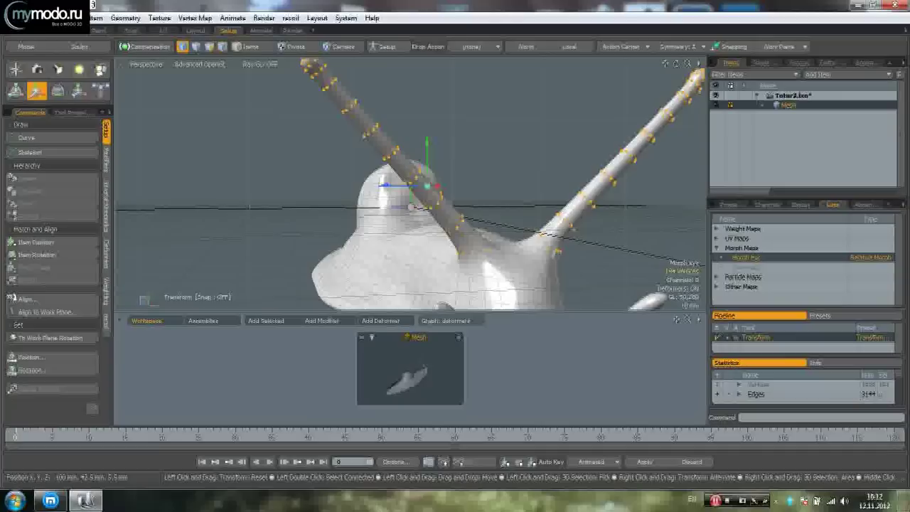
{"action": "left_click", "coordinate": [219, 69]}
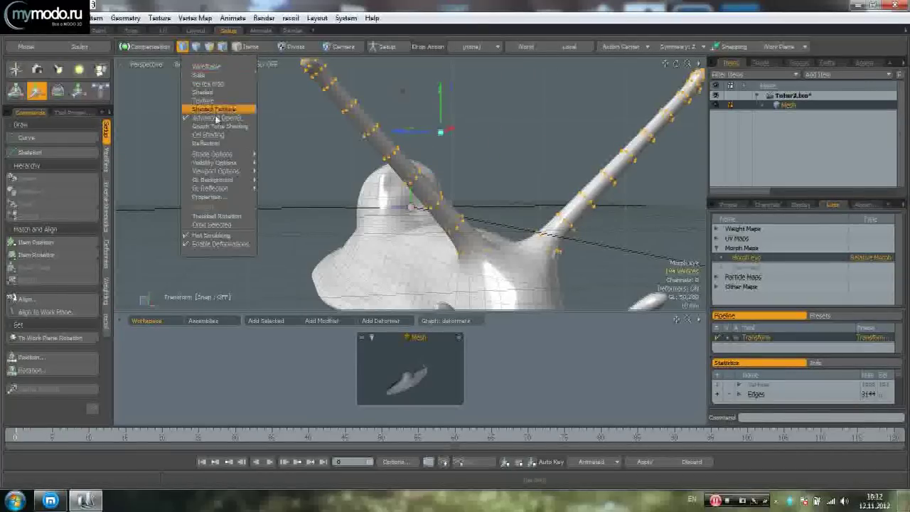
{"action": "left_click", "coordinate": [218, 248]}
{"action": "left_click_drag", "start_coordinate": [419, 160], "coordinate": [373, 135], "text": "alt"}
{"action": "left_click_drag", "start_coordinate": [452, 130], "coordinate": [415, 91]}
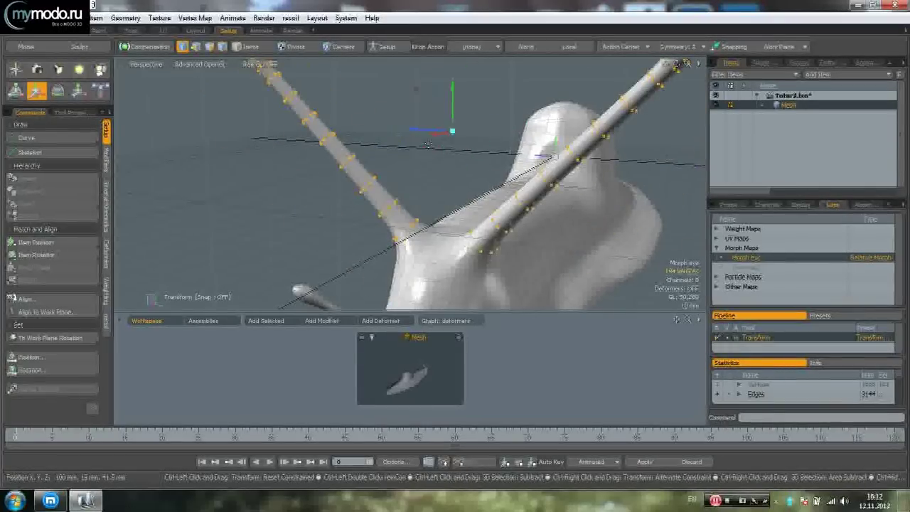
{"action": "key", "text": "space"}
- Select the edge loop just below the ball at the tip of each eye stalk
{"action": "left_click_drag", "start_coordinate": [242, 103], "coordinate": [344, 133], "text": "alt"}
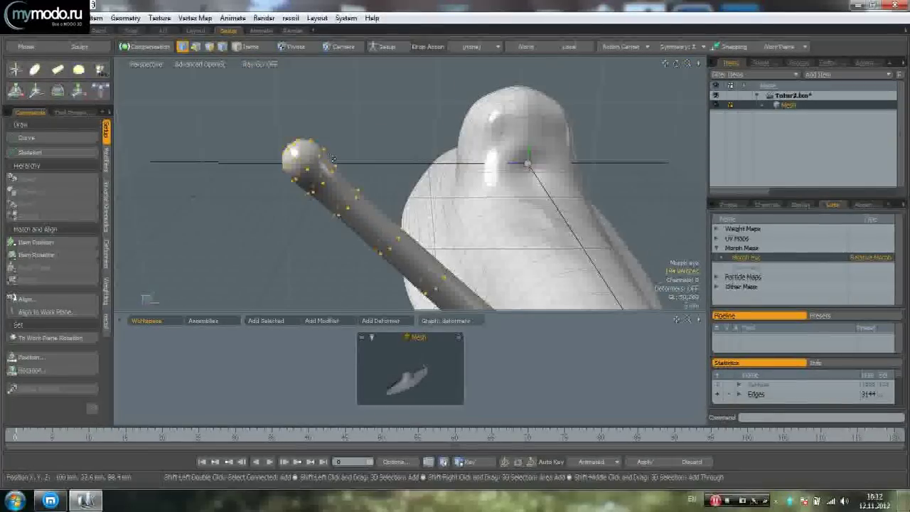
{"action": "key", "text": "4"}
{"action": "mouse_move", "coordinate": [347, 176]}
{"action": "left_mouse_down", "text": "alt"}
{"action": "mouse_move", "coordinate": [459, 197]}
{"action": "mouse_move", "coordinate": [369, 177]}
{"action": "mouse_move", "coordinate": [352, 163]}
{"action": "left_mouse_up", "text": "alt"}
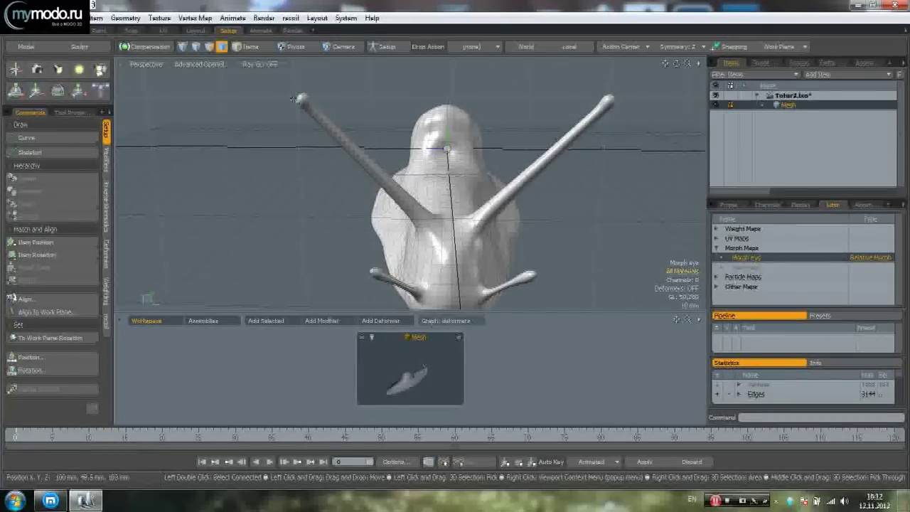
{"action": "mouse_move", "coordinate": [362, 163]}
{"action": "left_mouse_down", "text": "alt"}
{"action": "mouse_move", "coordinate": [324, 120]}
{"action": "mouse_move", "coordinate": [264, 121]}
{"action": "mouse_move", "coordinate": [275, 119]}
{"action": "mouse_move", "coordinate": [240, 94]}
{"action": "mouse_move", "coordinate": [260, 142]}
{"action": "mouse_move", "coordinate": [351, 157]}
{"action": "mouse_move", "coordinate": [309, 161]}
{"action": "mouse_move", "coordinate": [426, 162]}
{"action": "mouse_move", "coordinate": [359, 168]}
{"action": "left_mouse_up", "text": "alt"}
{"action": "double_click", "coordinate": [238, 99]}
- Scale down the edge loop just below the ball of each eye stalk with the action center set to Selection
{"action": "key", "text": "y"}
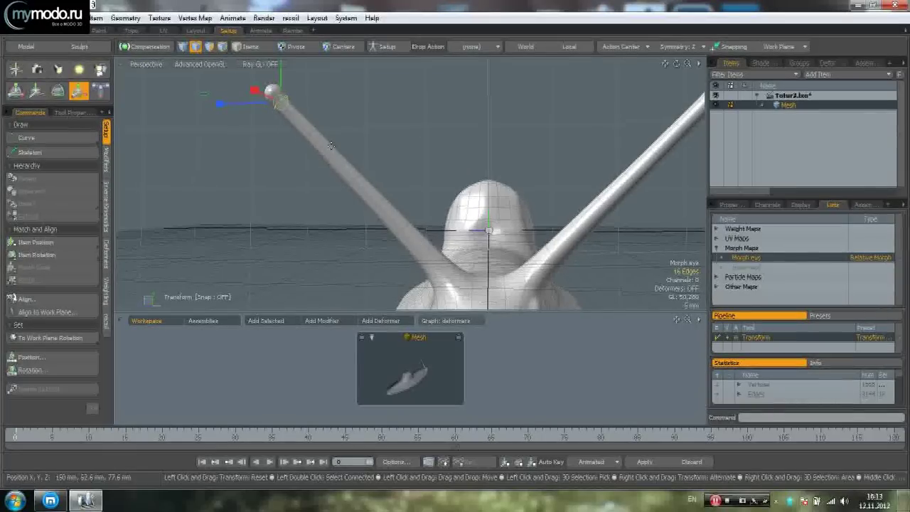
{"action": "left_click_drag", "start_coordinate": [440, 232], "coordinate": [490, 148], "text": "alt"}
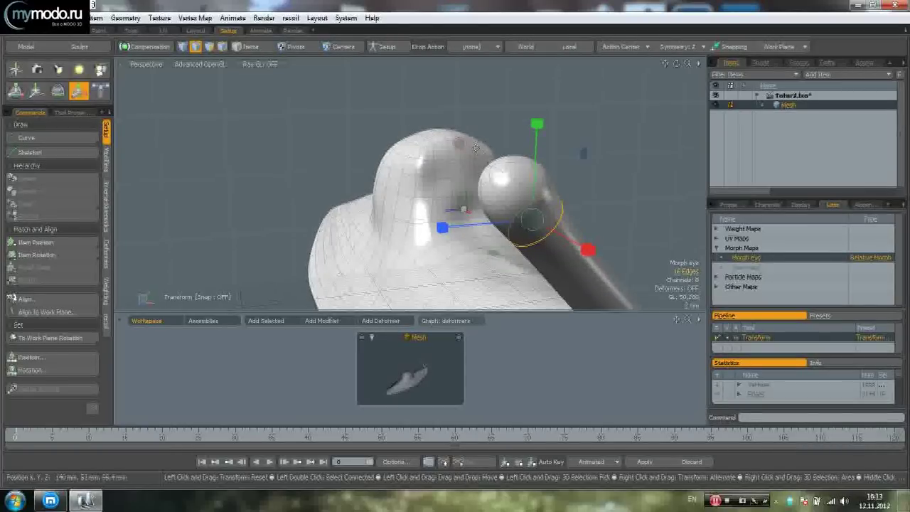
{"action": "left_click_drag", "start_coordinate": [443, 126], "coordinate": [313, 158], "text": "alt"}
{"action": "key", "text": "alt+s"}
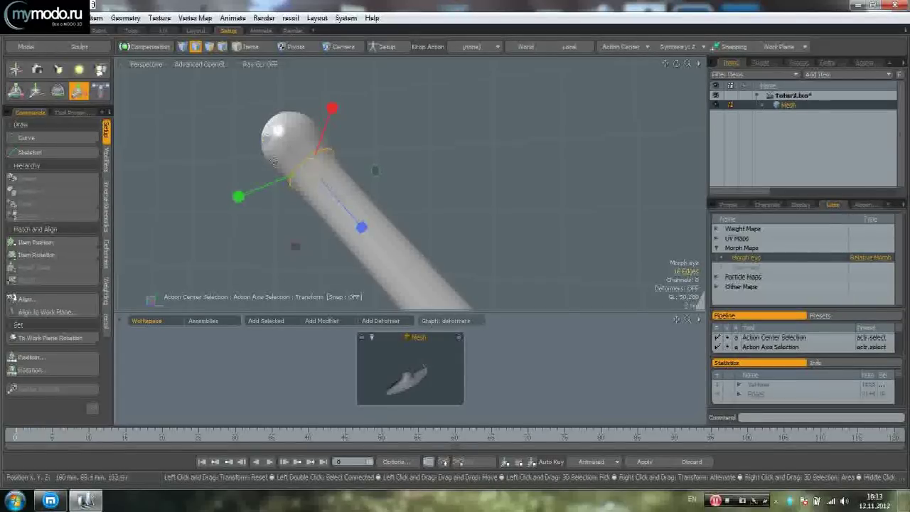
{"action": "left_click_drag", "start_coordinate": [264, 140], "coordinate": [245, 140]}
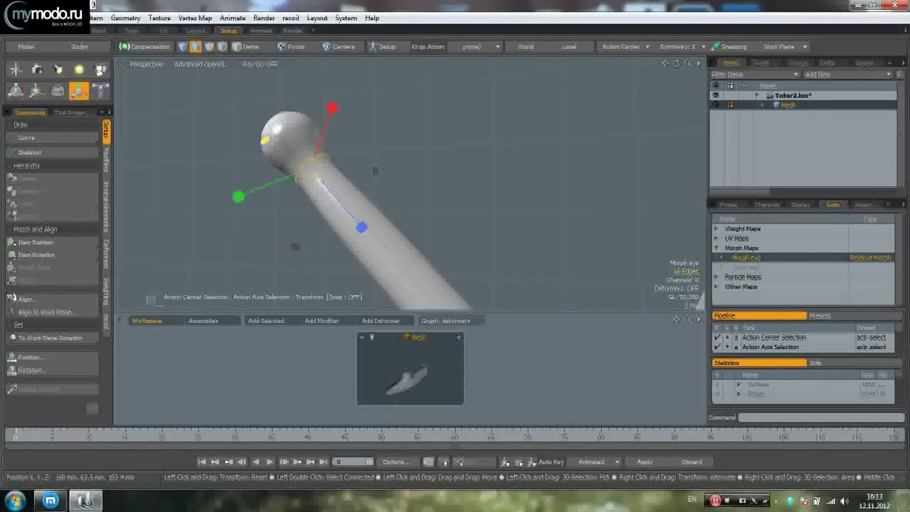
{"action": "key", "text": "space"}
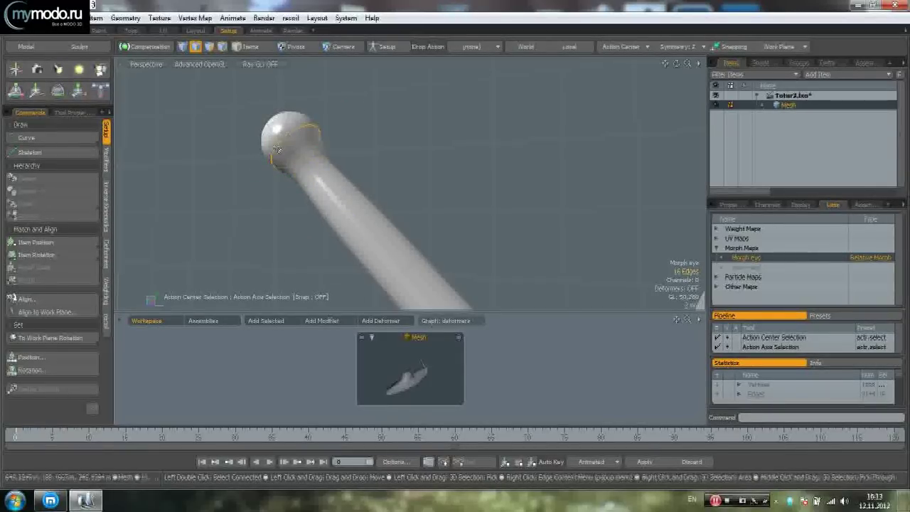
- Scale down the edge loops around the ball and neck so each eye-stalk tip narrows
{"action": "key", "text": "r"}
{"action": "left_click_drag", "start_coordinate": [408, 164], "coordinate": [374, 185], "text": "alt"}
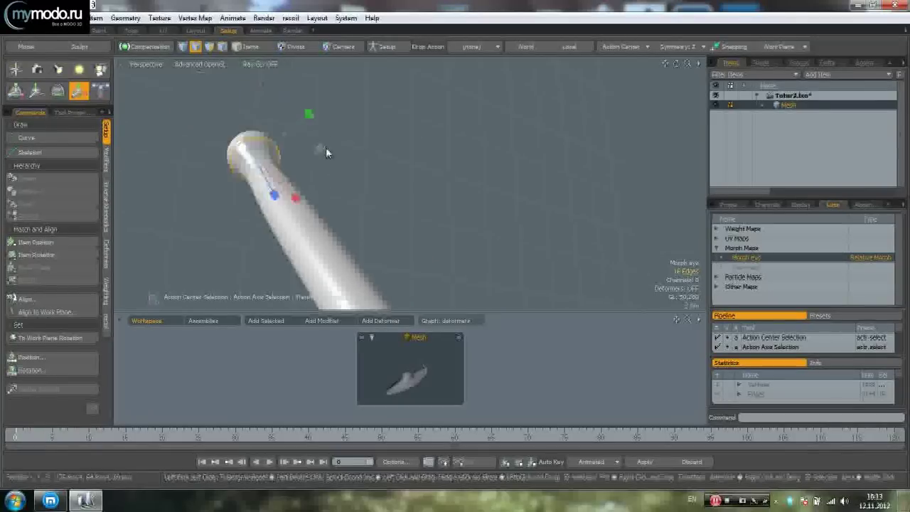
{"action": "left_click_drag", "start_coordinate": [332, 157], "coordinate": [167, 161]}
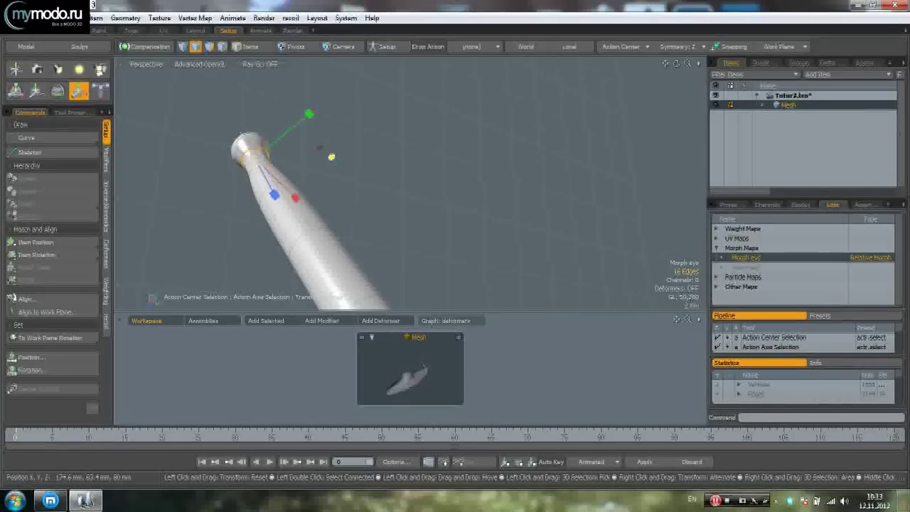
{"action": "key", "text": "space"}
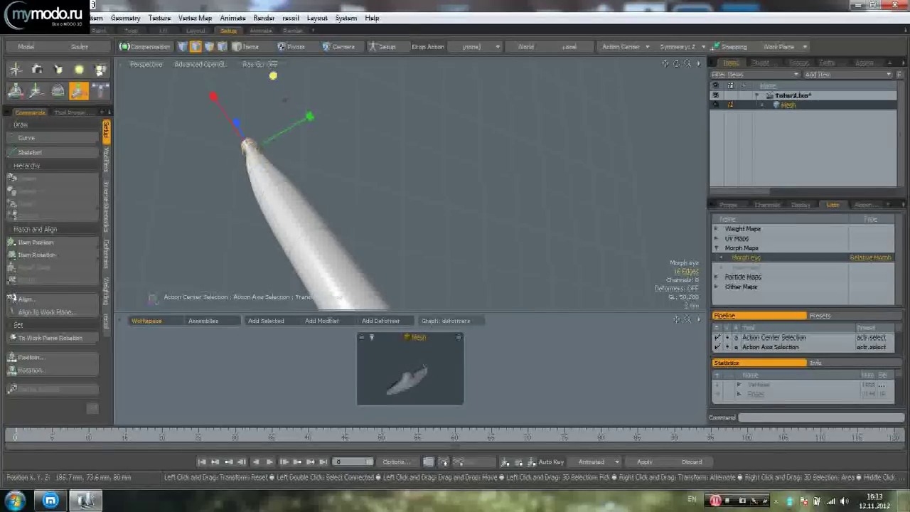
- Adjust the scale of the edge loop where the ball of each eye stalk meets the stalk
{"action": "left_click_drag", "start_coordinate": [266, 190], "coordinate": [420, 217], "text": "alt"}
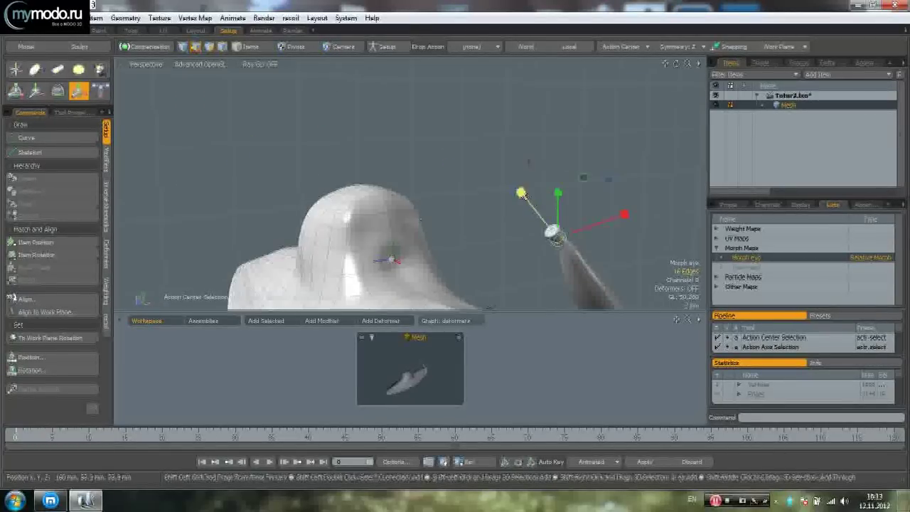
{"action": "key", "text": "shift+a"}
{"action": "scroll", "coordinate": [469, 192], "scroll_direction": "down", "scroll_amount": 5}
{"action": "left_click_drag", "start_coordinate": [470, 193], "coordinate": [465, 215], "text": "alt"}
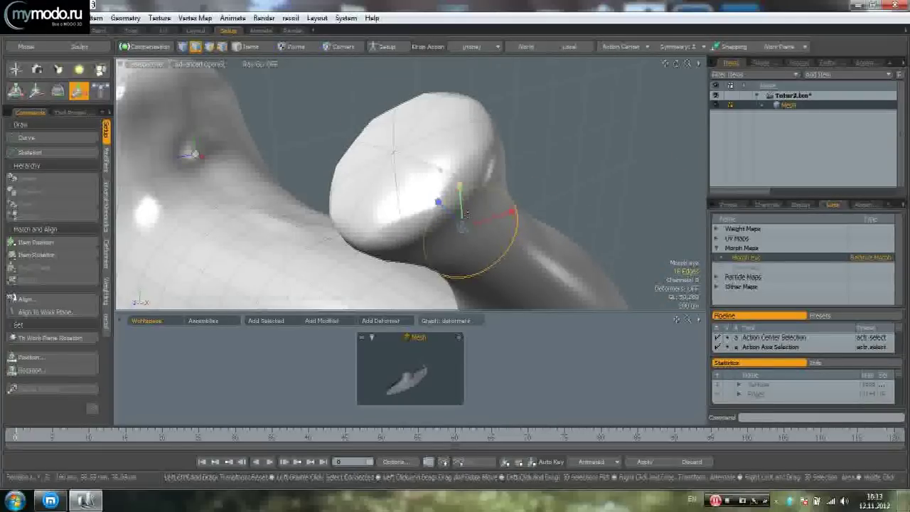
{"action": "key", "text": "space"}
- Select the remaining ball vertices at the eye-stalk tips and move them to slim the ends
{"action": "left_click_drag", "start_coordinate": [468, 209], "coordinate": [322, 198], "text": "alt"}
{"action": "key", "text": "w"}
{"action": "key", "text": "q"}
{"action": "left_click", "coordinate": [457, 173]}
{"action": "left_click_drag", "start_coordinate": [457, 172], "coordinate": [338, 228], "text": "alt"}
{"action": "key", "text": "1"}
{"action": "mouse_move", "coordinate": [375, 230]}
{"action": "right_mouse_down"}
{"action": "mouse_move", "coordinate": [426, 126]}
{"action": "mouse_move", "coordinate": [321, 101]}
{"action": "right_mouse_up"}
{"action": "mouse_move", "coordinate": [405, 185]}
{"action": "left_mouse_down", "text": "alt"}
{"action": "mouse_move", "coordinate": [430, 203]}
{"action": "mouse_move", "coordinate": [457, 198]}
{"action": "mouse_move", "coordinate": [440, 201]}
{"action": "mouse_move", "coordinate": [464, 227]}
{"action": "left_mouse_up", "text": "alt"}
{"action": "key", "text": "w"}
{"action": "left_click_drag", "start_coordinate": [495, 195], "coordinate": [491, 242], "text": "alt"}
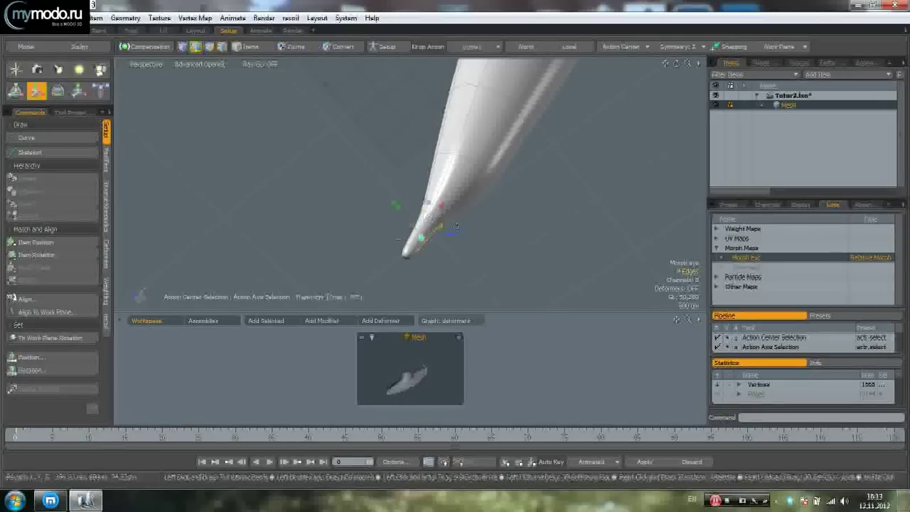
- Move the edge loop behind the narrow eye-stalk tip and the tip's end vertices to even out the taper
{"action": "left_click_drag", "start_coordinate": [442, 224], "coordinate": [437, 224]}
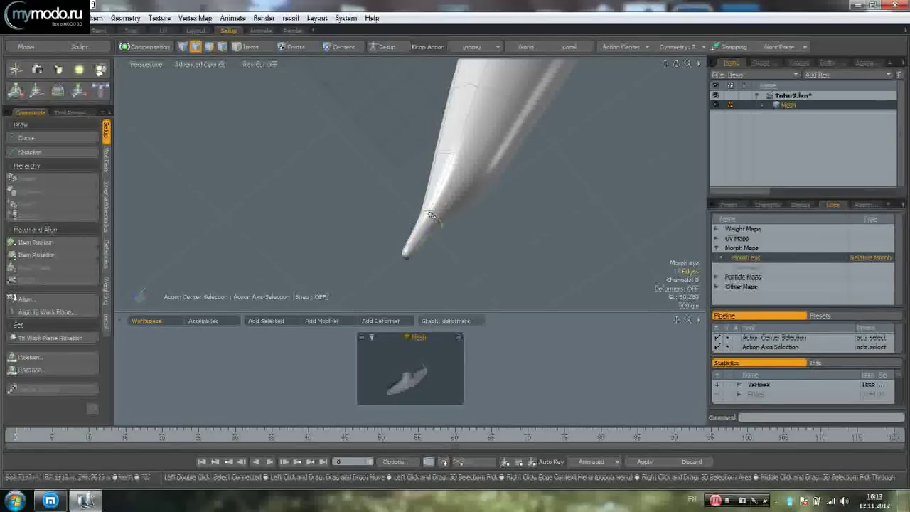
{"action": "key", "text": "w"}
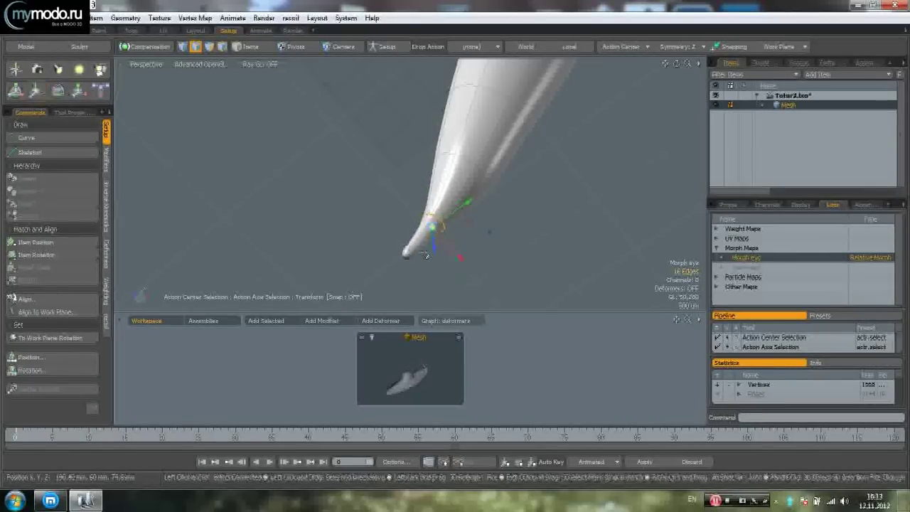
{"action": "middle_click_drag", "start_coordinate": [381, 268], "coordinate": [378, 264]}
{"action": "key", "text": "w"}
{"action": "key", "text": "q"}
{"action": "key", "text": "w"}
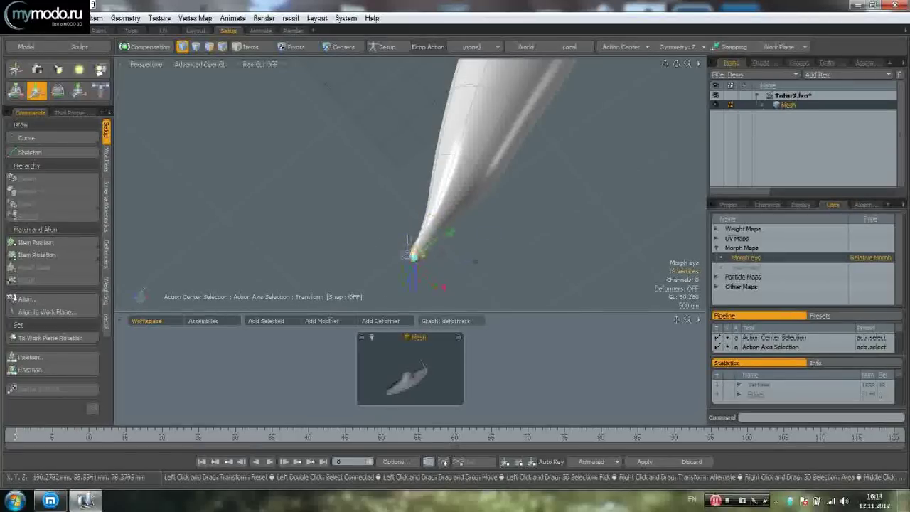
{"action": "key", "text": "q"}
- Select the edge loop a little below the narrowed tip of each eye stalk
{"action": "left_click_drag", "start_coordinate": [483, 252], "coordinate": [526, 205], "text": "alt"}
{"action": "scroll", "coordinate": [435, 245], "scroll_direction": "up", "scroll_amount": 3}
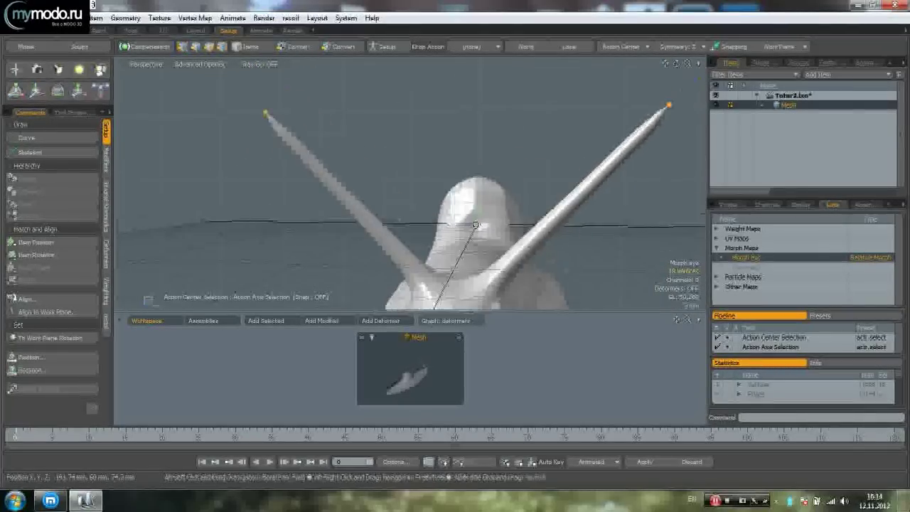
{"action": "left_click_drag", "start_coordinate": [405, 243], "coordinate": [456, 287], "text": "alt"}
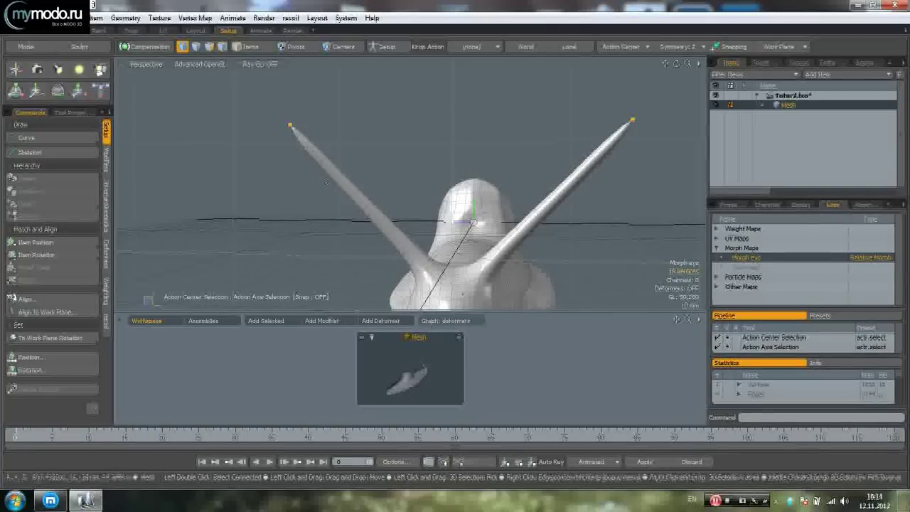
{"action": "mouse_move", "coordinate": [306, 168]}
{"action": "left_mouse_down", "text": "alt"}
{"action": "mouse_move", "coordinate": [291, 162]}
{"action": "mouse_move", "coordinate": [302, 165]}
{"action": "left_mouse_up", "text": "alt"}
{"action": "key", "text": "2"}
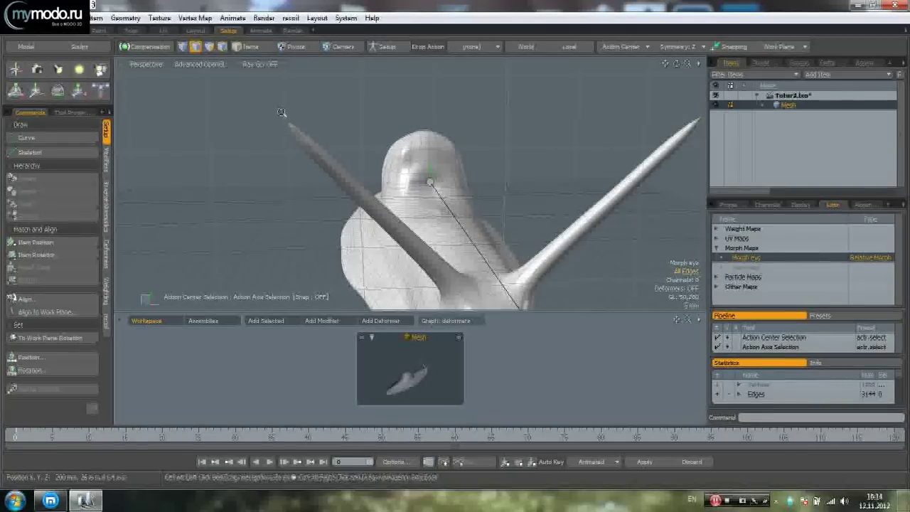
{"action": "left_click_drag", "start_coordinate": [282, 112], "coordinate": [325, 114], "text": "ctrl+alt"}
{"action": "left_click_drag", "start_coordinate": [324, 114], "coordinate": [379, 115], "text": "alt"}
{"action": "left_click_drag", "start_coordinate": [303, 211], "coordinate": [299, 207], "text": "alt"}
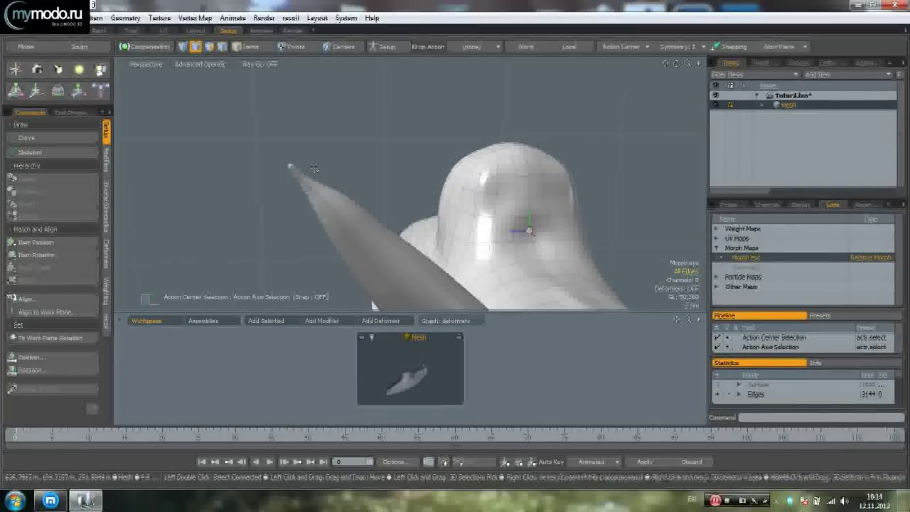
{"action": "scroll", "coordinate": [310, 185], "scroll_direction": "up", "scroll_amount": 1}
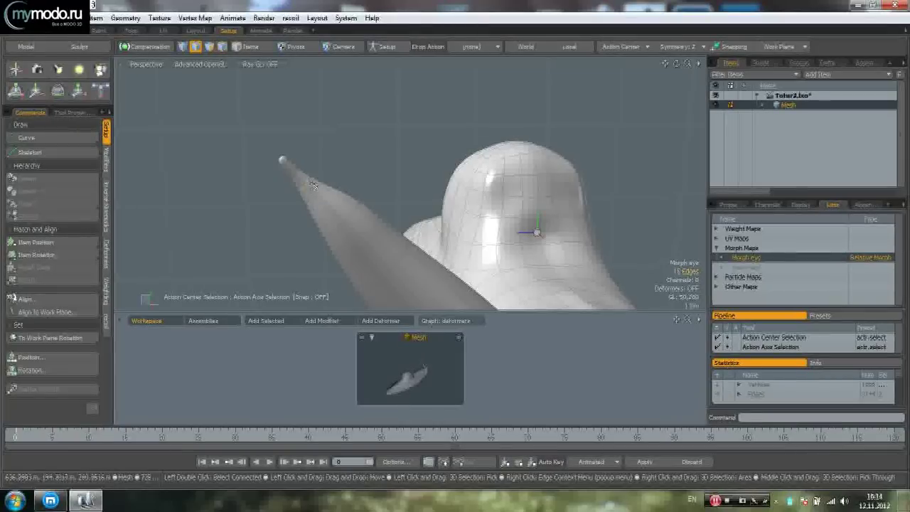
- Scale down the selected edge loop to taper both eye stalks into a point and clear the selection
{"action": "key", "text": "y"}
{"action": "scroll", "coordinate": [367, 119], "scroll_direction": "up", "scroll_amount": 2}
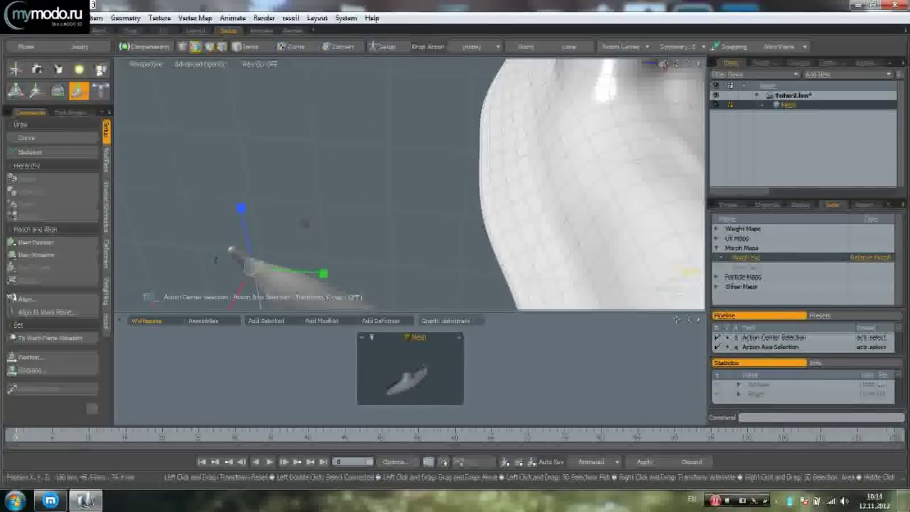
{"action": "key", "text": "w"}
{"action": "left_click_drag", "start_coordinate": [317, 256], "coordinate": [211, 104], "text": "alt"}
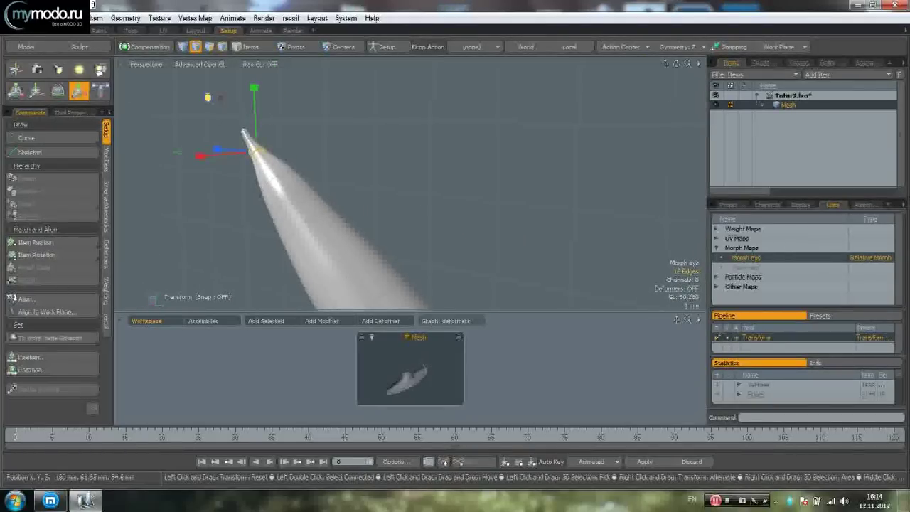
{"action": "key", "text": "space"}
{"action": "left_click", "coordinate": [434, 186]}
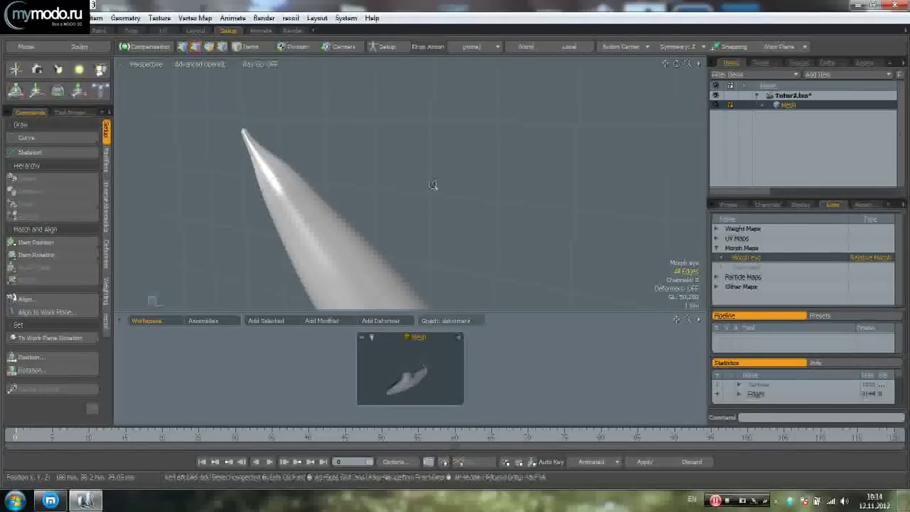
- Grow the vertex selection from the tips of both eye stalks down to their bases on the head
{"action": "scroll", "coordinate": [434, 187], "scroll_direction": "down", "scroll_amount": 8}
{"action": "left_click_drag", "start_coordinate": [393, 194], "coordinate": [409, 155], "text": "alt"}
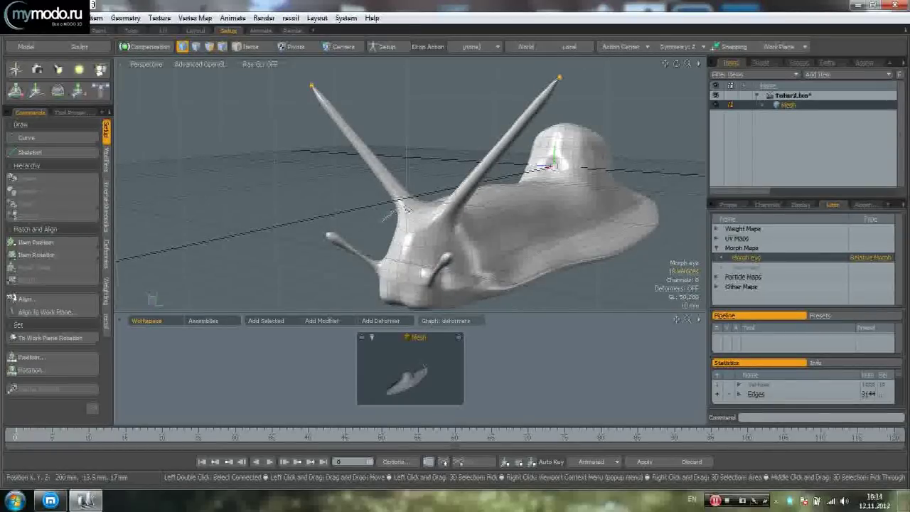
{"action": "key", "text": "shift+Up"}
{"action": "key", "text": "shift+Up"}
{"action": "key", "text": "shift+Up"}
{"action": "key", "text": "shift+Up"}
{"action": "key", "text": "shift+Up"}
{"action": "key", "text": "shift+Up"}
{"action": "key", "text": "shift+Up"}
{"action": "key", "text": "shift+Up"}
{"action": "key", "text": "shift+Up"}
{"action": "key", "text": "shift+Up"}
{"action": "left_click_drag", "start_coordinate": [337, 186], "coordinate": [518, 163], "text": "alt"}
{"action": "key", "text": "shift+Up"}
{"action": "key", "text": "shift+Up"}
{"action": "key", "text": "shift+Up"}
{"action": "key", "text": "shift+Up"}
{"action": "key", "text": "shift+Up"}
{"action": "key", "text": "shift+Up"}
{"action": "key", "text": "shift+Up"}
{"action": "key", "text": "shift+Up"}
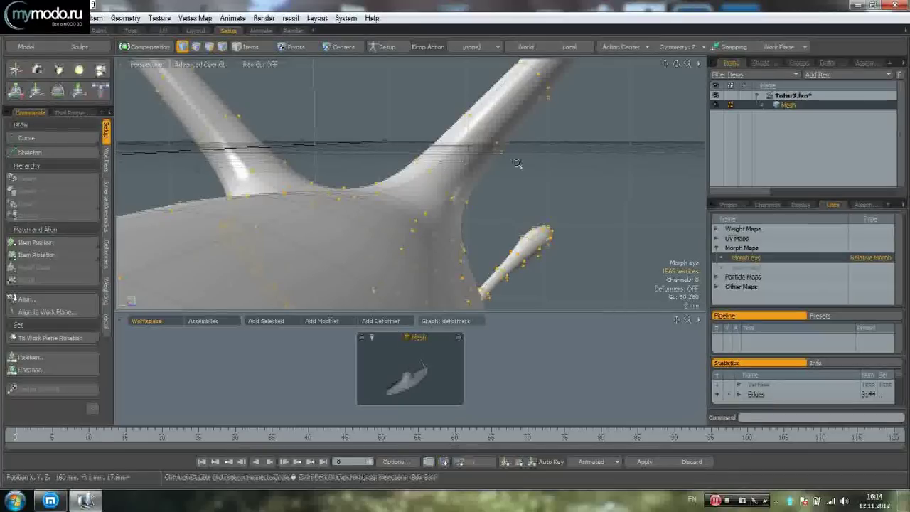
{"action": "left_click_drag", "start_coordinate": [428, 173], "coordinate": [405, 181], "text": "alt"}
- Flatten the selected eye-stalk vertices by scaling them to 0% in X about the Selection action center
{"action": "key", "text": "w"}
{"action": "key", "text": "shift+a"}
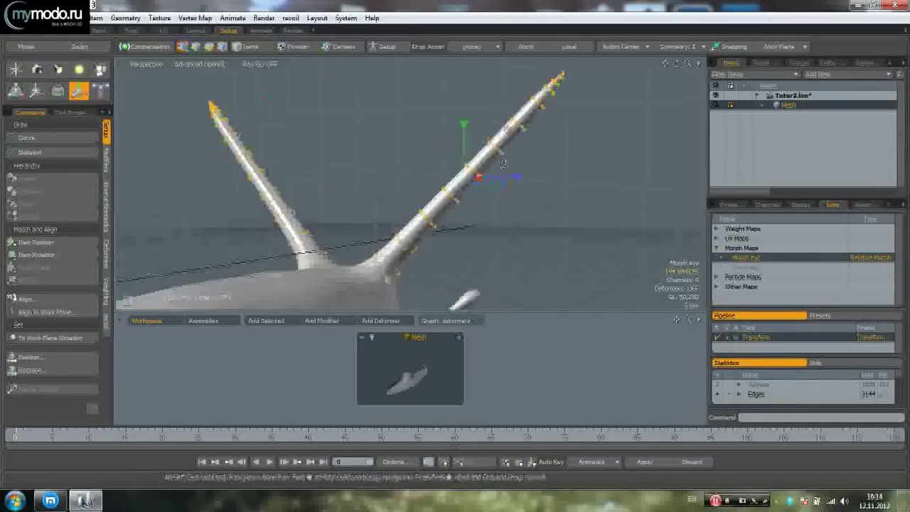
{"action": "key", "text": "alt+a"}
{"action": "left_click_drag", "start_coordinate": [510, 152], "coordinate": [466, 133], "text": "alt"}
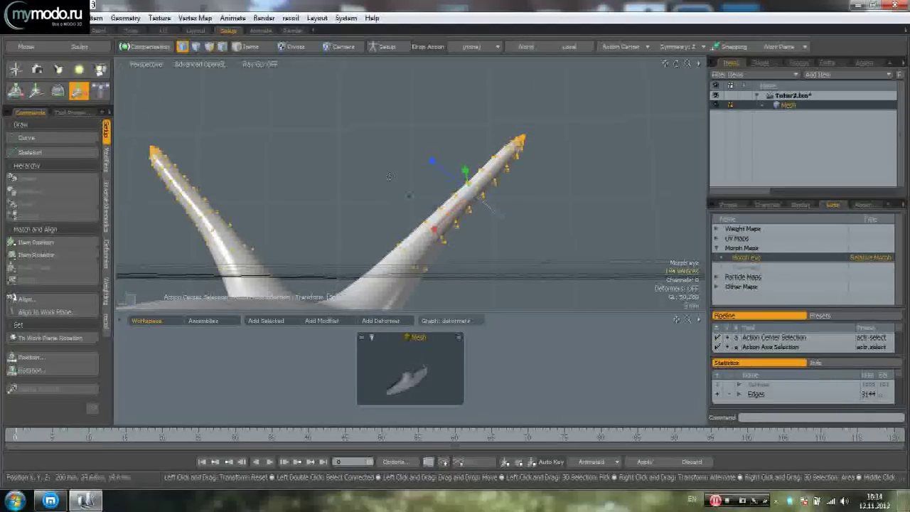
{"action": "key", "text": "k"}
{"action": "left_click_drag", "start_coordinate": [415, 120], "coordinate": [357, 114]}
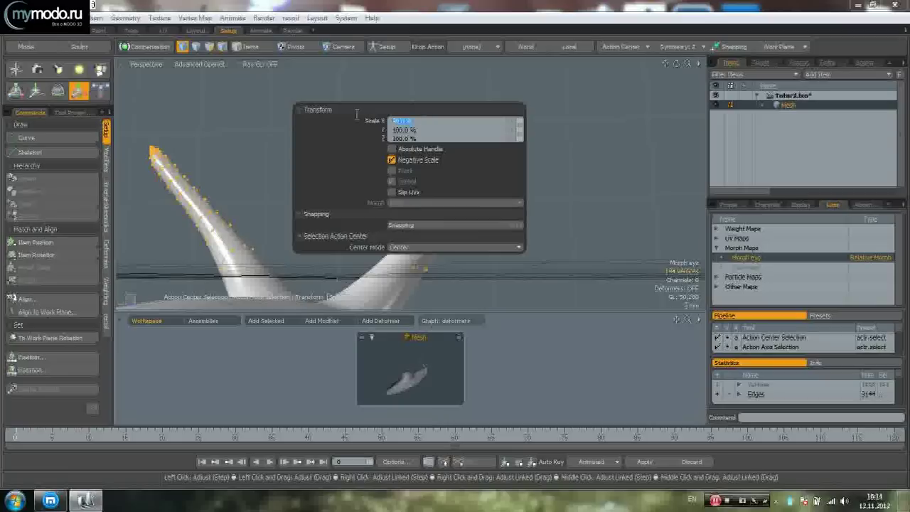
{"action": "key", "text": "Return"}
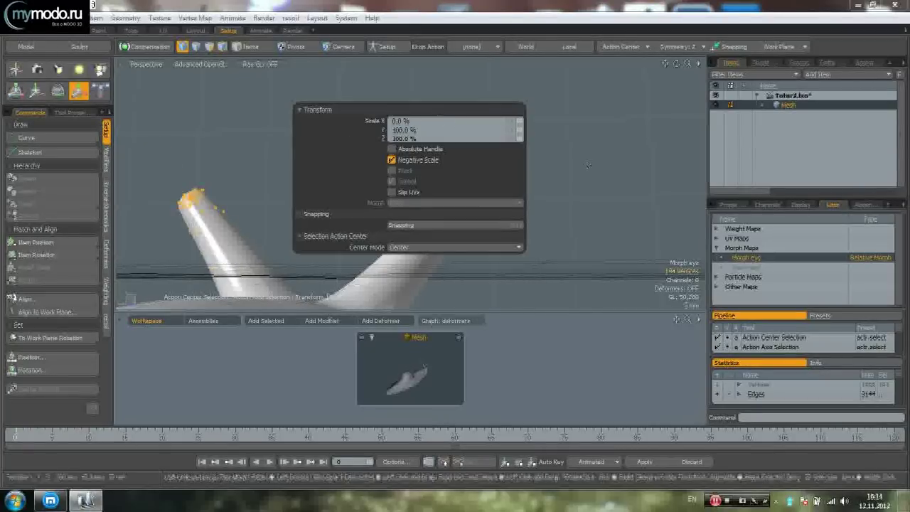
- Move the flattened eye-stalk vertices along the stalk direction down into the head surface
{"action": "left_click_drag", "start_coordinate": [534, 197], "coordinate": [492, 164], "text": "alt"}
{"action": "key", "text": "w"}
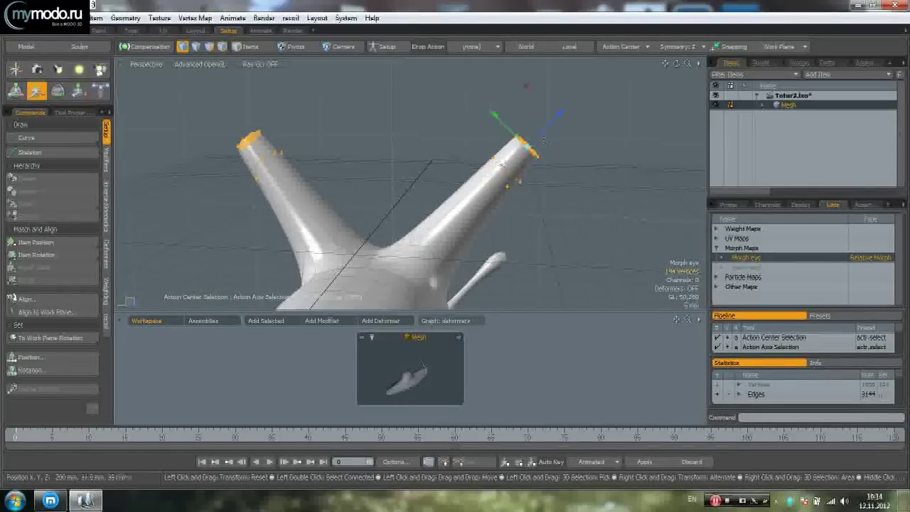
{"action": "left_click_drag", "start_coordinate": [556, 122], "coordinate": [496, 174]}
{"action": "key", "text": "ctrl+z"}
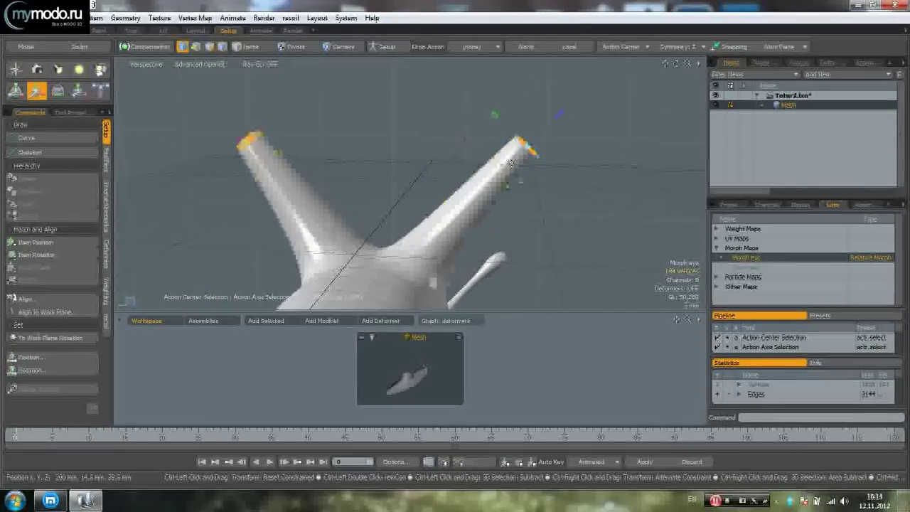
{"action": "left_click_drag", "start_coordinate": [563, 112], "coordinate": [466, 196]}
{"action": "left_click_drag", "start_coordinate": [475, 191], "coordinate": [493, 166], "text": "alt"}
{"action": "key", "text": "shift+a"}
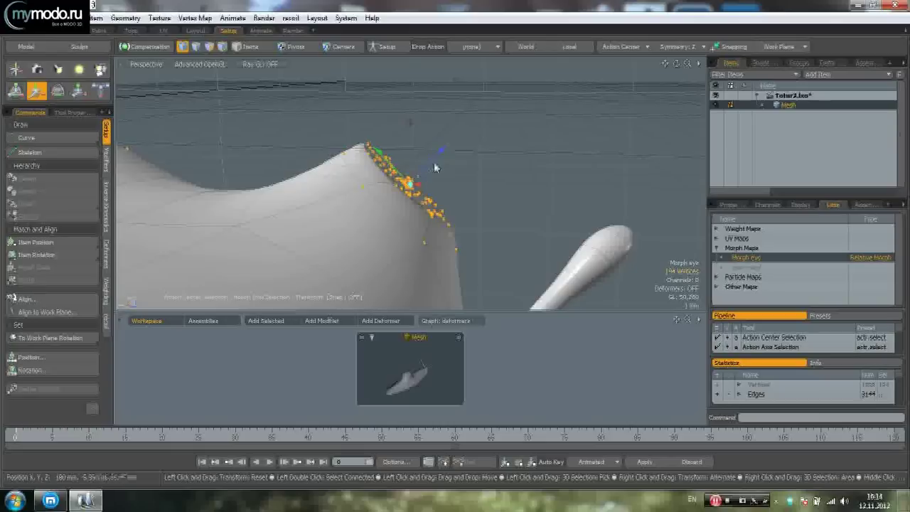
{"action": "left_click_drag", "start_coordinate": [442, 150], "coordinate": [383, 211]}
- Rotate and reposition the flattened eye-stalk vertices to follow the curvature of the head
{"action": "left_click_drag", "start_coordinate": [446, 198], "coordinate": [428, 186], "text": "alt"}
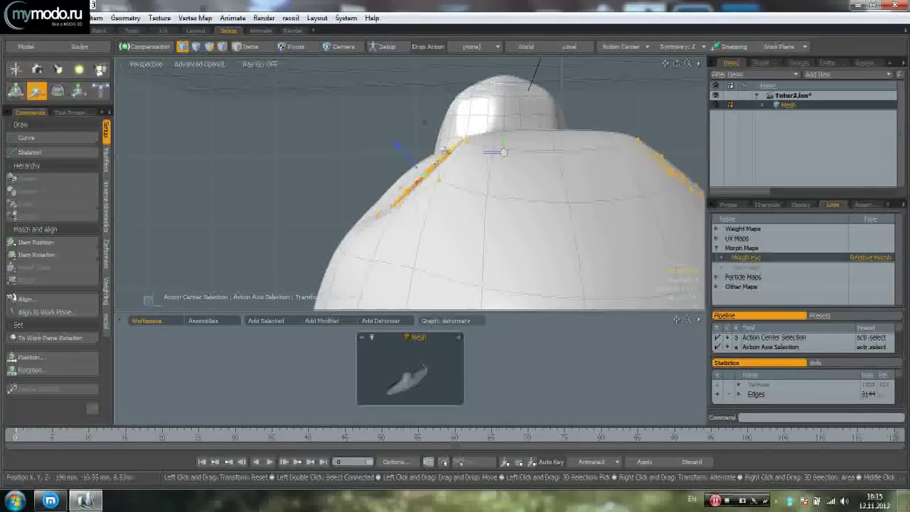
{"action": "key", "text": "e"}
{"action": "left_click_drag", "start_coordinate": [455, 143], "coordinate": [460, 148]}
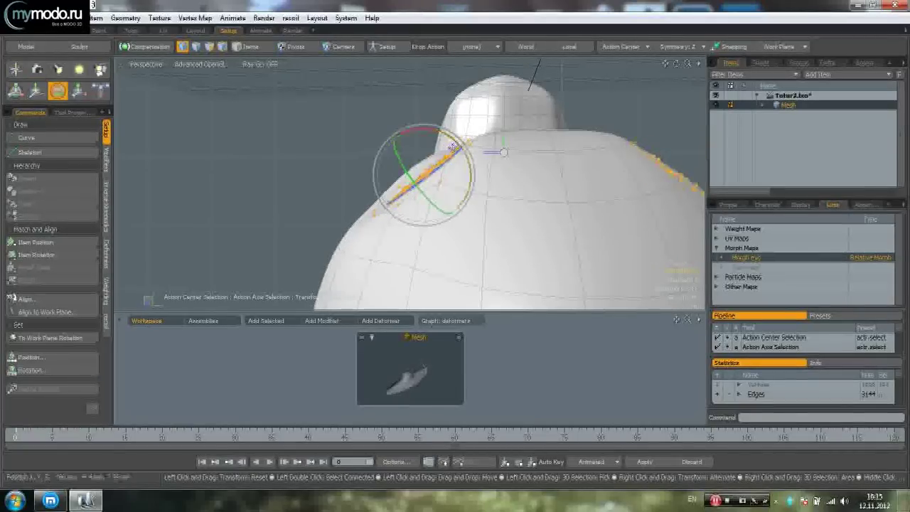
{"action": "key", "text": "w"}
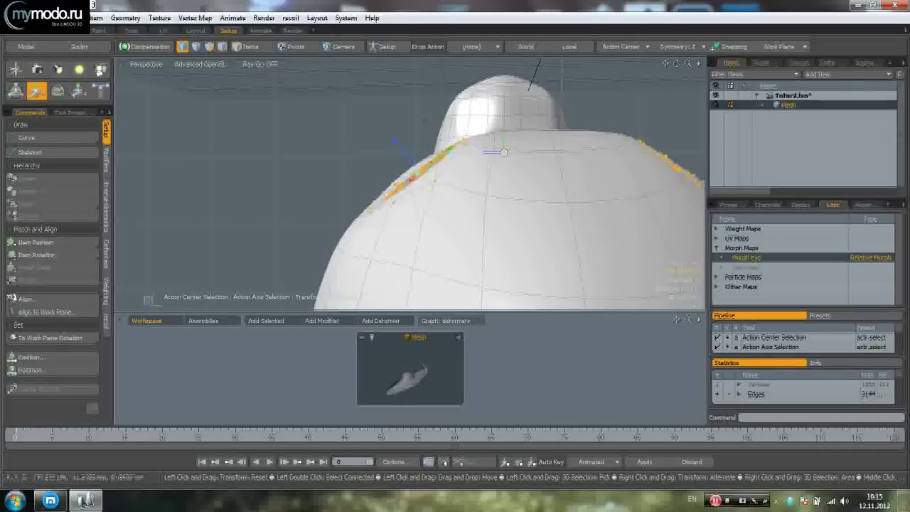
{"action": "key", "text": "q"}
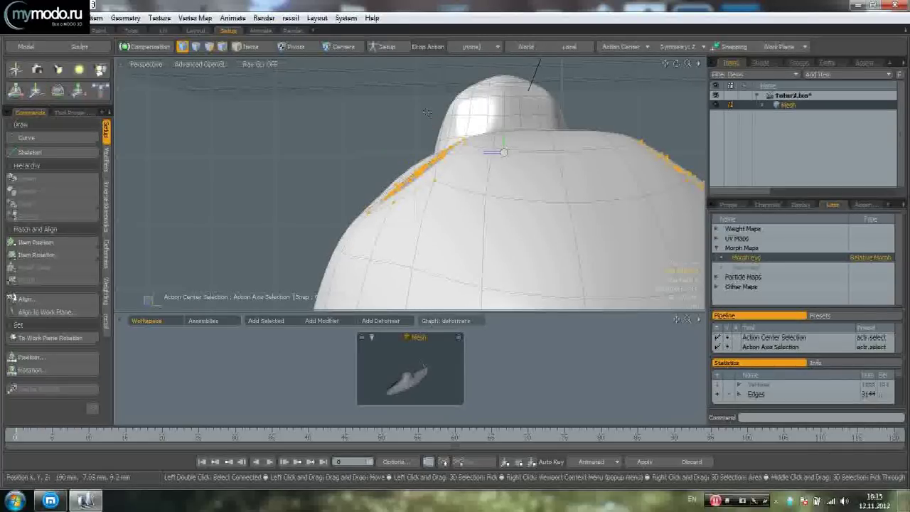
- Smooth the retracted eye-stalk area on the head with the sculpting Smooth brush, and clear the vertex selection
{"action": "key", "text": "F3"}
{"action": "left_click", "coordinate": [69, 80]}
{"action": "mouse_move", "coordinate": [349, 216]}
{"action": "left_mouse_down", "text": "alt"}
{"action": "mouse_move", "coordinate": [374, 223]}
{"action": "mouse_move", "coordinate": [362, 229]}
{"action": "mouse_move", "coordinate": [444, 234]}
{"action": "mouse_move", "coordinate": [407, 263]}
{"action": "mouse_move", "coordinate": [395, 253]}
{"action": "mouse_move", "coordinate": [398, 181]}
{"action": "mouse_move", "coordinate": [328, 231]}
{"action": "mouse_move", "coordinate": [366, 229]}
{"action": "mouse_move", "coordinate": [432, 189]}
{"action": "left_mouse_up", "text": "alt"}
{"action": "right_click_drag", "start_coordinate": [454, 208], "coordinate": [448, 209]}
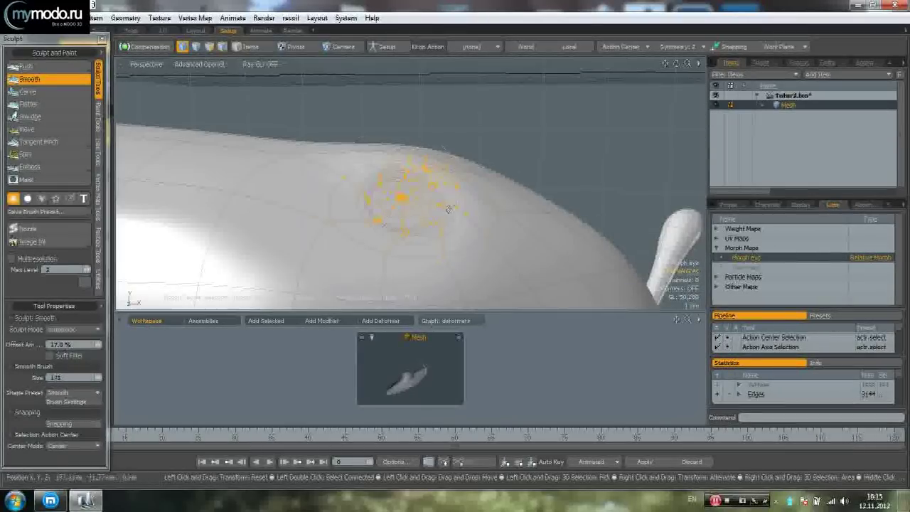
{"action": "left_click_drag", "start_coordinate": [384, 177], "coordinate": [333, 212]}
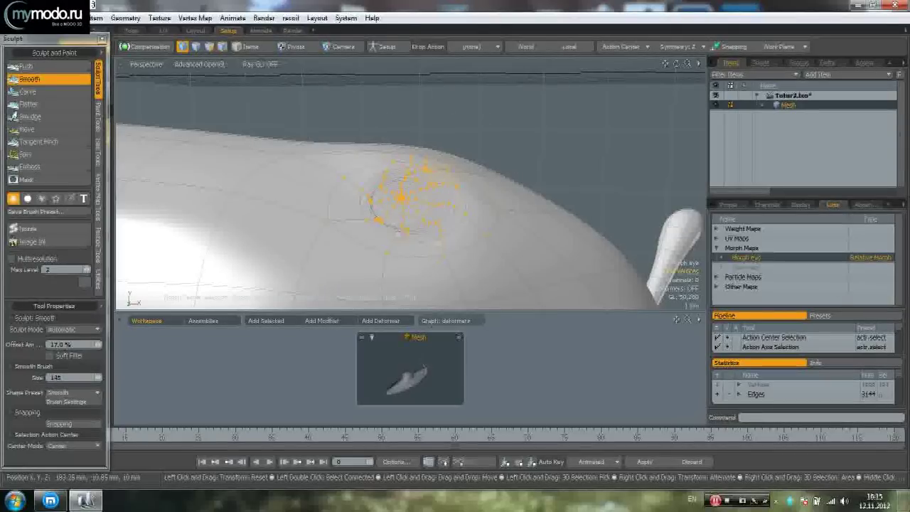
{"action": "mouse_move", "coordinate": [502, 160]}
{"action": "left_mouse_down", "text": "alt"}
{"action": "mouse_move", "coordinate": [353, 125]}
{"action": "mouse_move", "coordinate": [455, 191]}
{"action": "mouse_move", "coordinate": [421, 115]}
{"action": "mouse_move", "coordinate": [414, 128]}
{"action": "mouse_move", "coordinate": [405, 123]}
{"action": "mouse_move", "coordinate": [434, 152]}
{"action": "mouse_move", "coordinate": [447, 200]}
{"action": "mouse_move", "coordinate": [405, 155]}
{"action": "left_mouse_up", "text": "alt"}
{"action": "key", "text": "space"}
{"action": "left_click", "coordinate": [626, 81]}
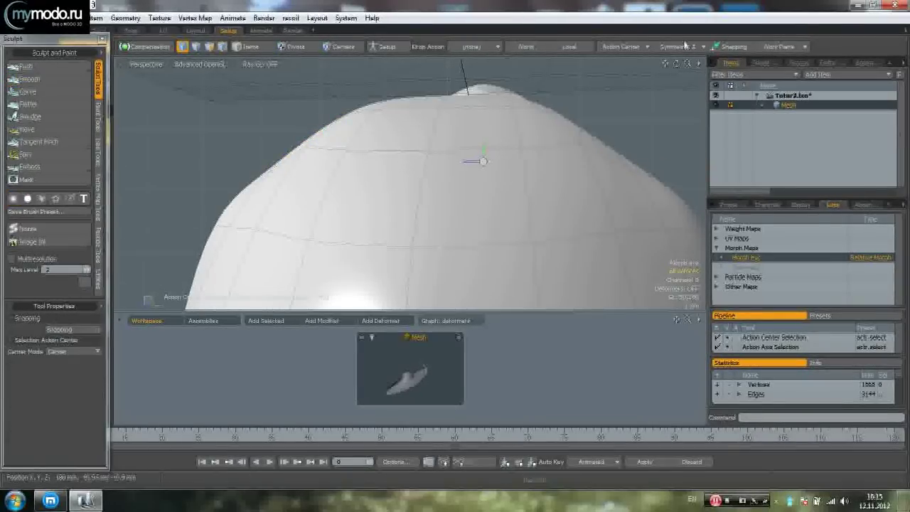
{"action": "left_click", "coordinate": [102, 40]}
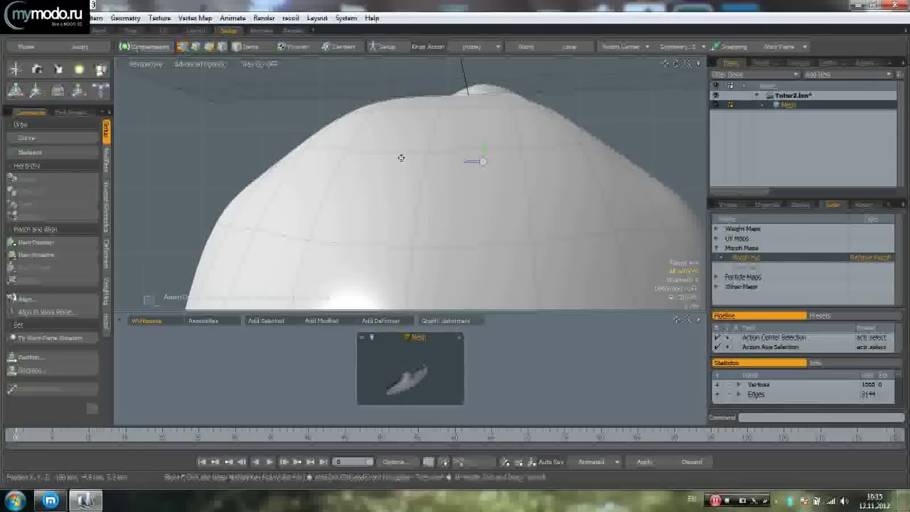
- Apply a Morph mesh deformer to the snail mesh using the "Morph eye" map and show its properties
{"action": "left_click_drag", "start_coordinate": [400, 157], "coordinate": [370, 151], "text": "alt"}
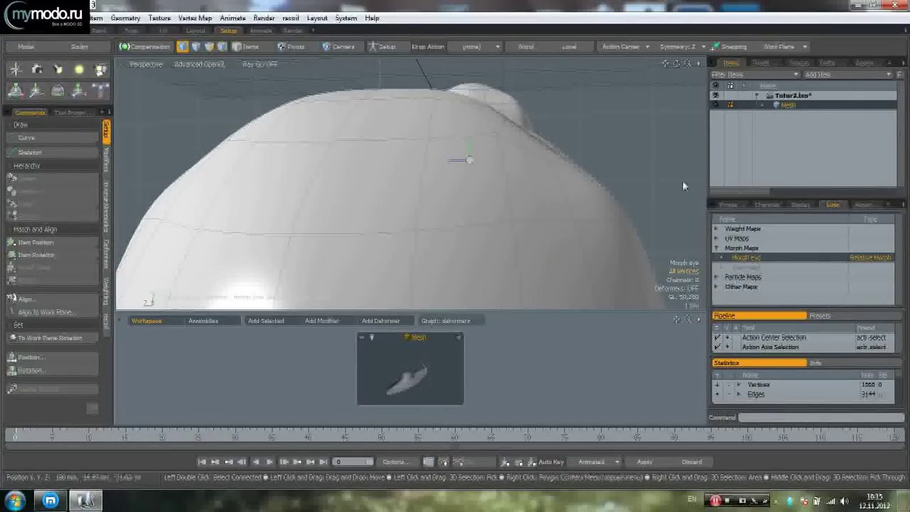
{"action": "key", "text": "5"}
{"action": "left_click_drag", "start_coordinate": [617, 126], "coordinate": [576, 160], "text": "alt"}
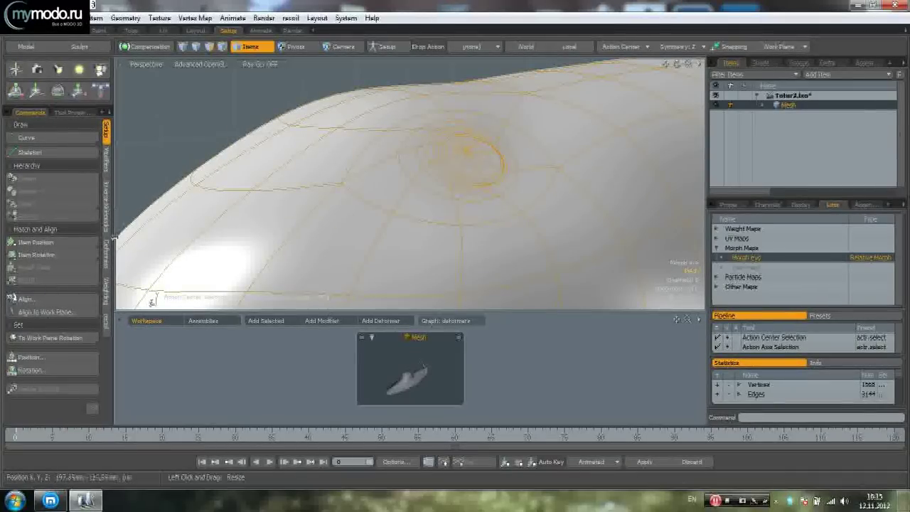
{"action": "left_click", "coordinate": [107, 252]}
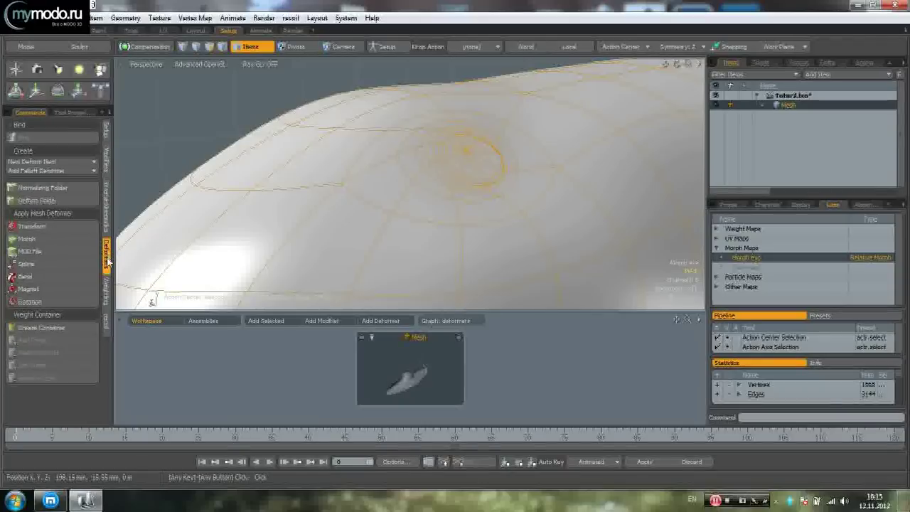
{"action": "left_click", "coordinate": [69, 241]}
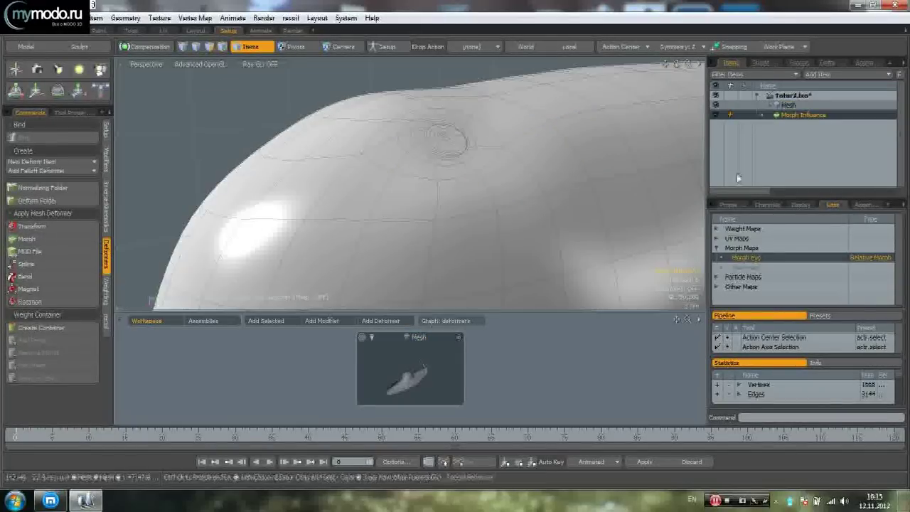
{"action": "left_click", "coordinate": [732, 205]}
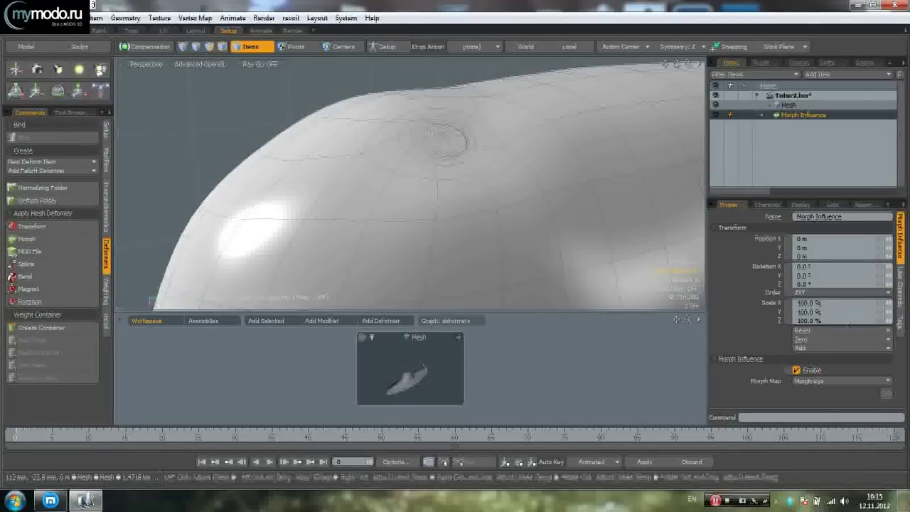
- Set the Morph Influence strength to 20% and enable deformations in the viewport
{"action": "left_click", "coordinate": [845, 227]}
{"action": "scroll", "coordinate": [661, 229], "scroll_direction": "down", "scroll_amount": 2}
{"action": "left_click_drag", "start_coordinate": [662, 229], "coordinate": [682, 226], "text": "alt"}
{"action": "left_click_drag", "start_coordinate": [888, 272], "coordinate": [875, 272]}
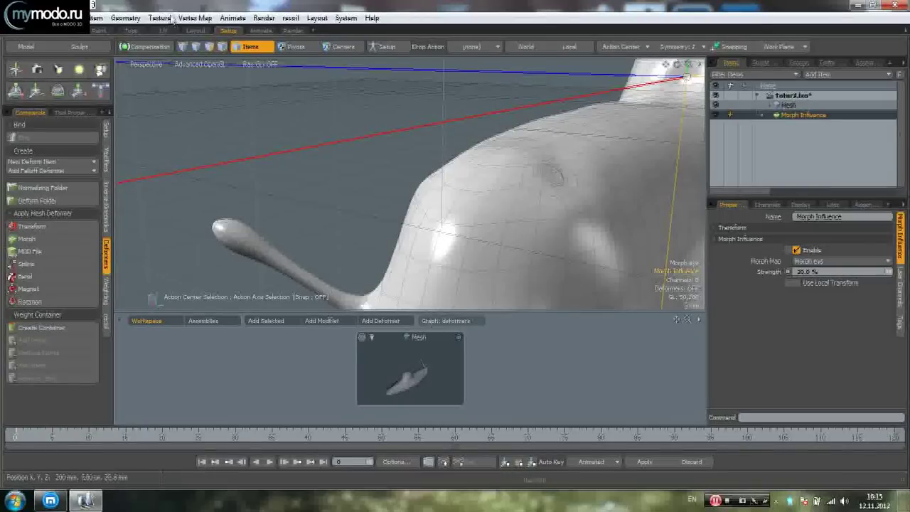
{"action": "left_click", "coordinate": [185, 66]}
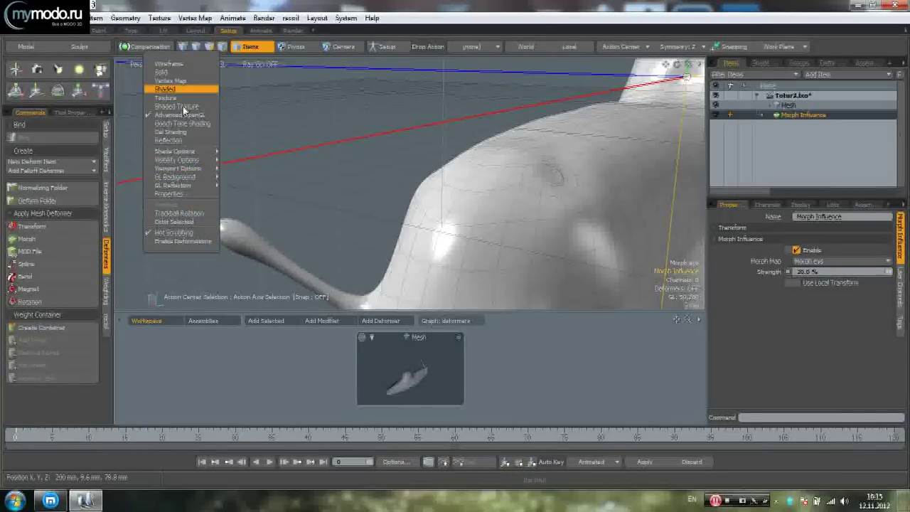
{"action": "left_click", "coordinate": [185, 242]}
{"action": "left_click_drag", "start_coordinate": [351, 214], "coordinate": [533, 227], "text": "alt"}
{"action": "scroll", "coordinate": [533, 228], "scroll_direction": "down", "scroll_amount": 3}
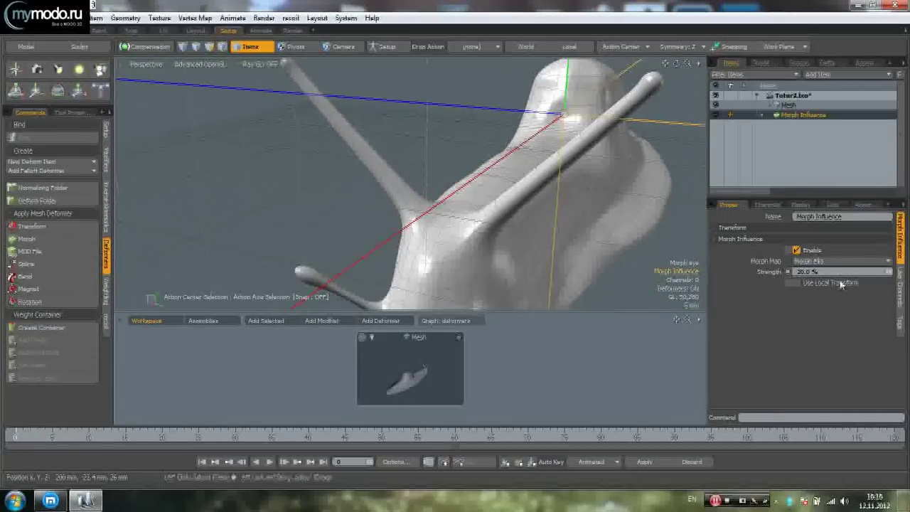
- Vary the Morph Influence strength interactively with Channel Haul to test retracting and extending both eye stalks
{"action": "left_click_drag", "start_coordinate": [888, 271], "coordinate": [895, 272]}
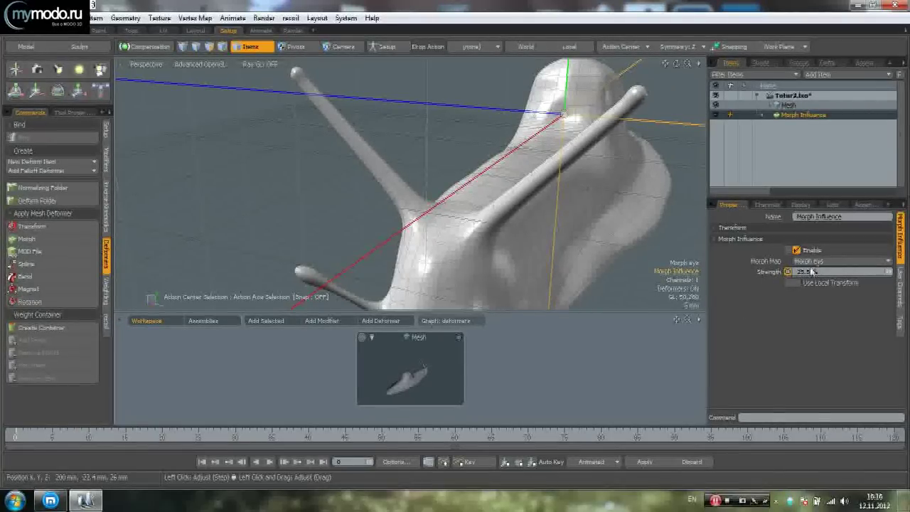
{"action": "key", "text": "c"}
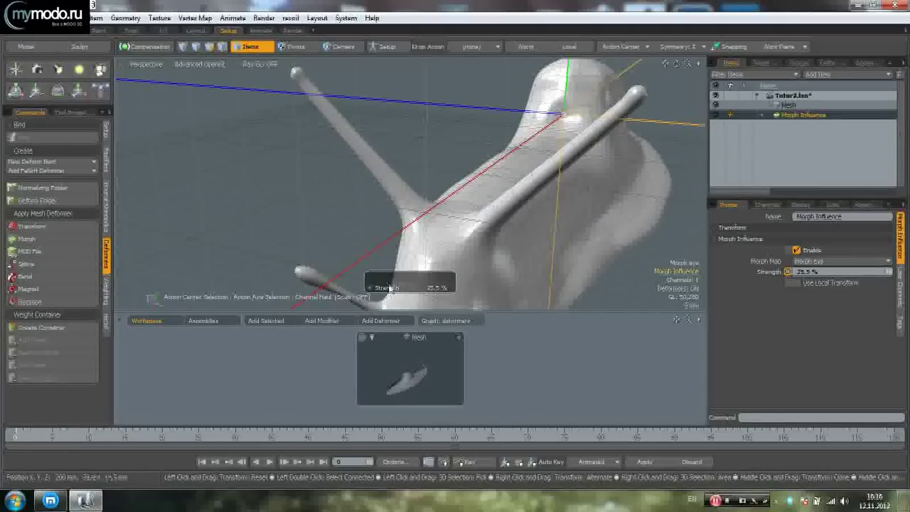
{"action": "mouse_move", "coordinate": [390, 289]}
{"action": "left_mouse_down"}
{"action": "mouse_move", "coordinate": [426, 289]}
{"action": "mouse_move", "coordinate": [379, 289]}
{"action": "mouse_move", "coordinate": [444, 289]}
{"action": "mouse_move", "coordinate": [380, 289]}
{"action": "mouse_move", "coordinate": [415, 289]}
{"action": "mouse_move", "coordinate": [388, 288]}
{"action": "mouse_move", "coordinate": [402, 288]}
{"action": "left_mouse_up"}
{"action": "scroll", "coordinate": [523, 203], "scroll_direction": "down", "scroll_amount": 1}
{"action": "left_click_drag", "start_coordinate": [523, 203], "coordinate": [552, 203], "text": "alt"}
{"action": "scroll", "coordinate": [555, 200], "scroll_direction": "down", "scroll_amount": 1}
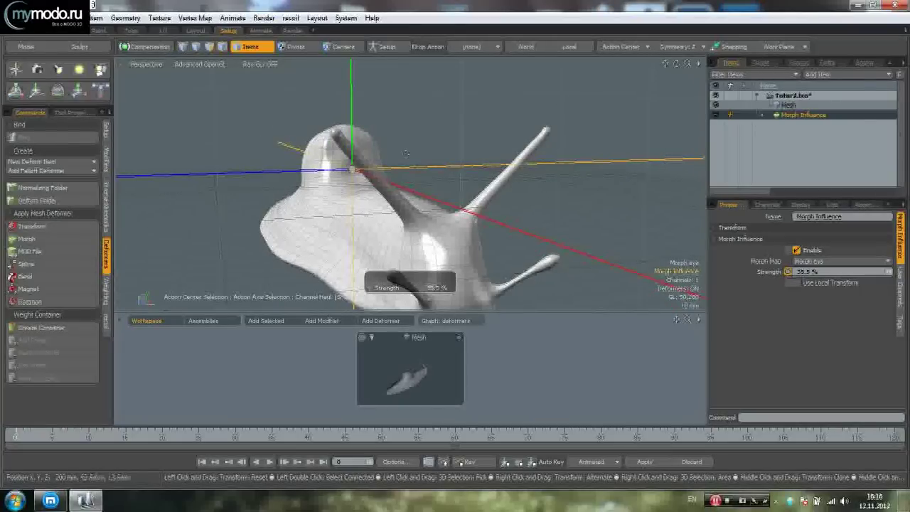
{"action": "left_click_drag", "start_coordinate": [406, 153], "coordinate": [372, 145], "text": "alt"}
{"action": "left_click_drag", "start_coordinate": [392, 286], "coordinate": [412, 286]}
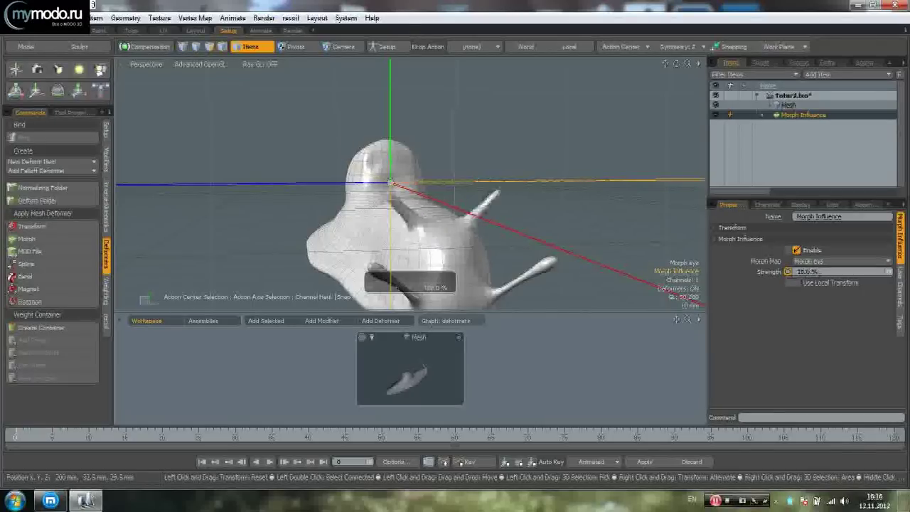
{"action": "left_click_drag", "start_coordinate": [419, 225], "coordinate": [351, 225]}
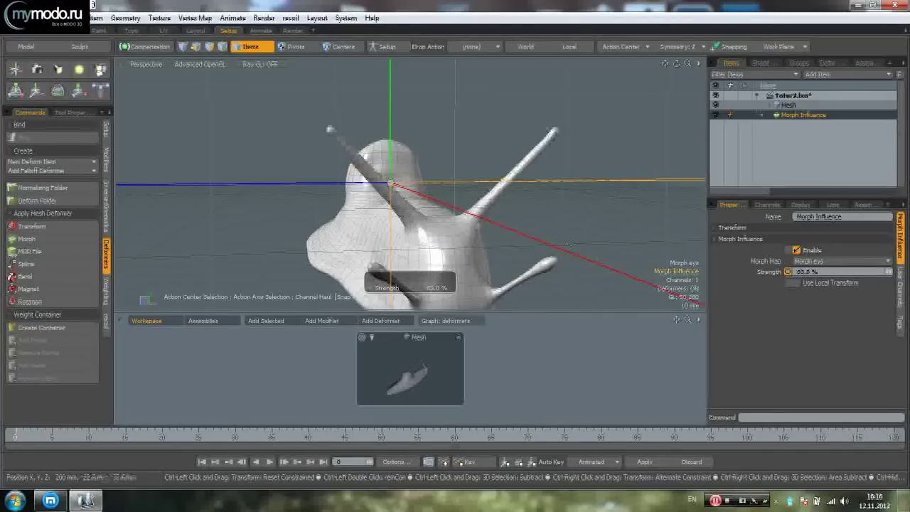
{"action": "key", "text": "space"}
{"action": "left_click", "coordinate": [658, 203]}
{"action": "left_click_drag", "start_coordinate": [595, 97], "coordinate": [586, 75], "text": "alt"}
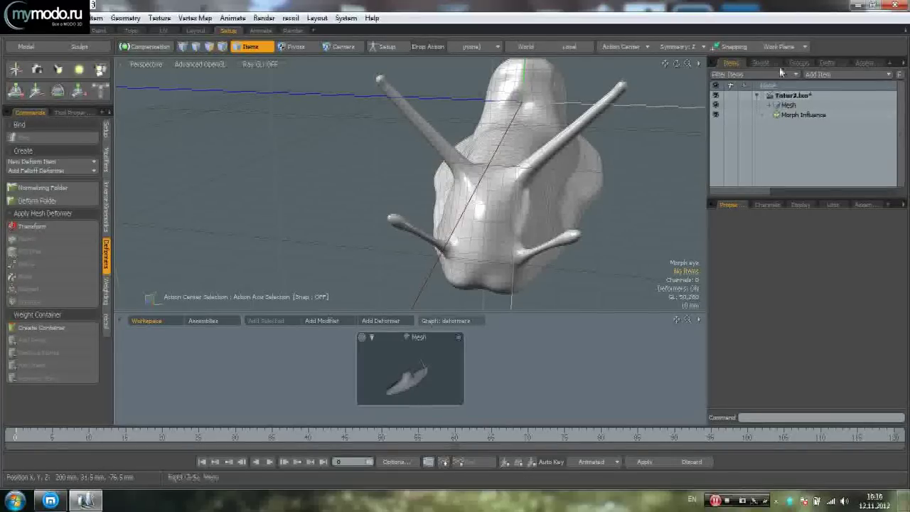
- Create a new relative morph map named "Morph eye_Right" on the snail mesh
{"action": "left_click", "coordinate": [791, 105]}
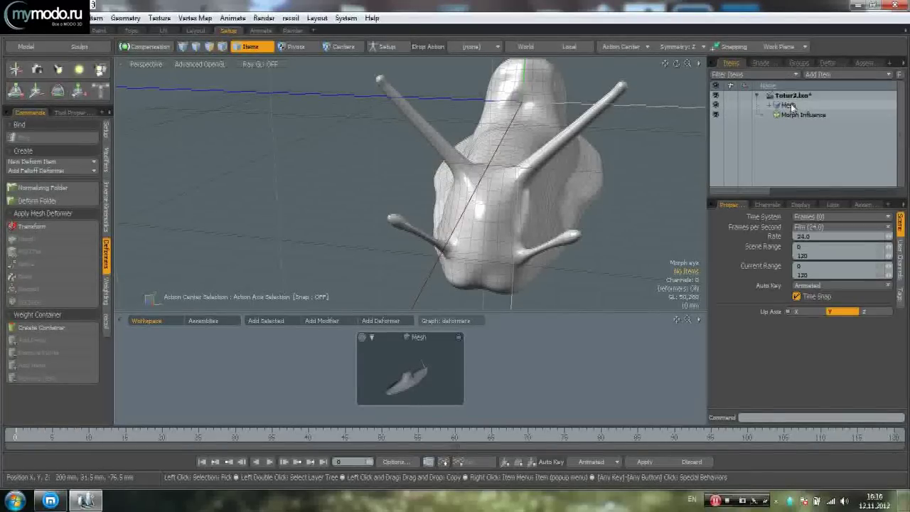
{"action": "left_click", "coordinate": [789, 105]}
{"action": "left_click", "coordinate": [801, 205]}
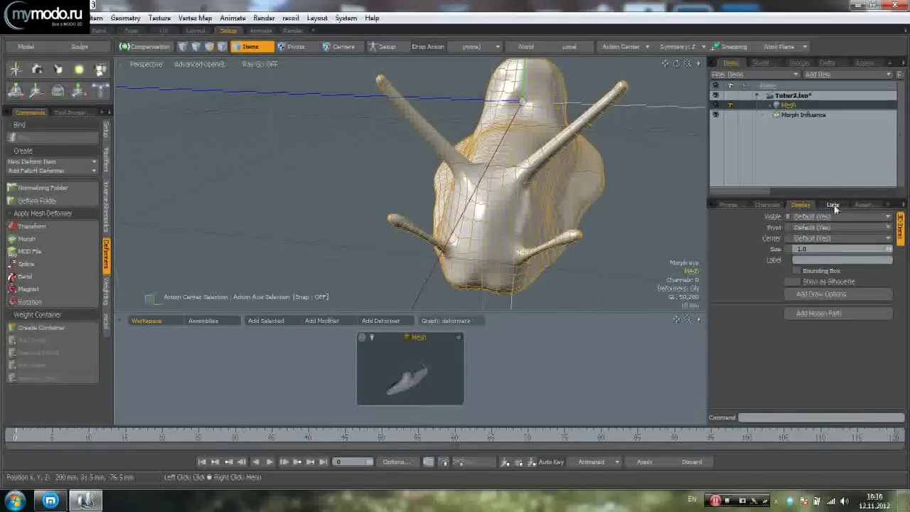
{"action": "left_click", "coordinate": [834, 207]}
{"action": "left_click", "coordinate": [758, 268]}
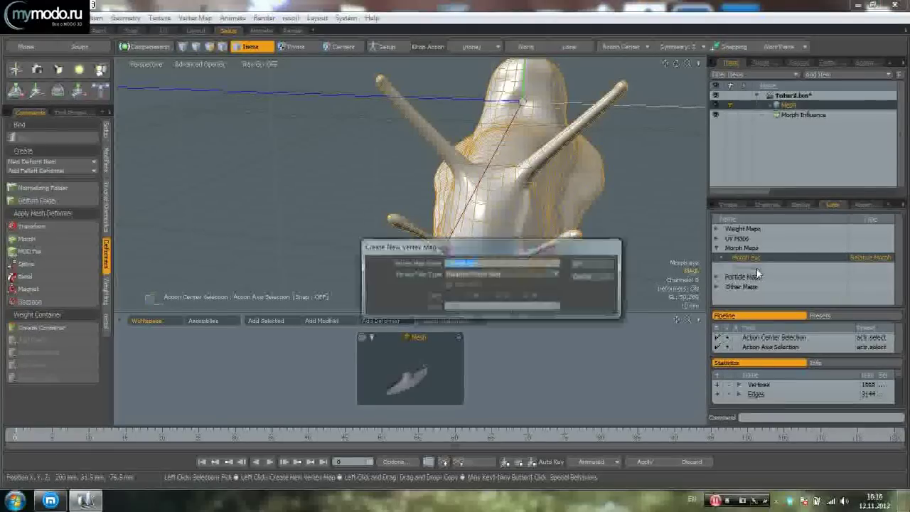
{"action": "left_click", "coordinate": [477, 264]}
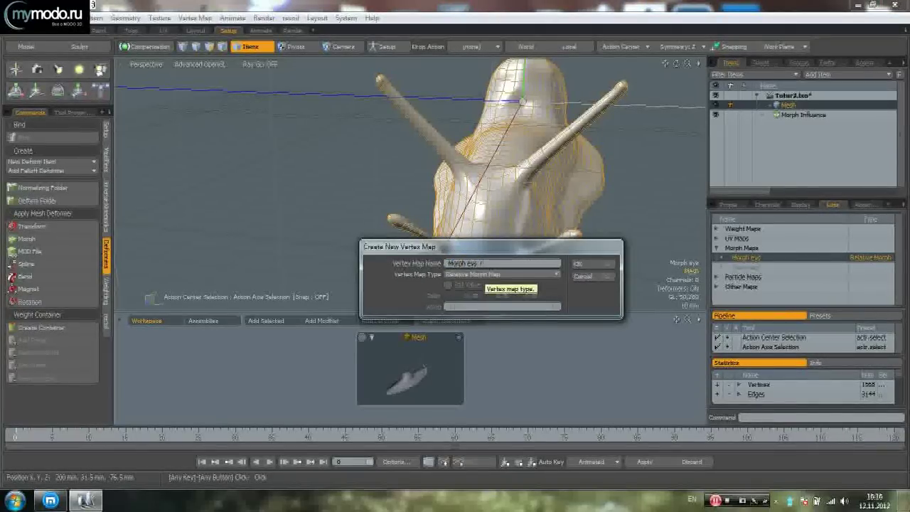
{"action": "key", "text": "BackSpace"}
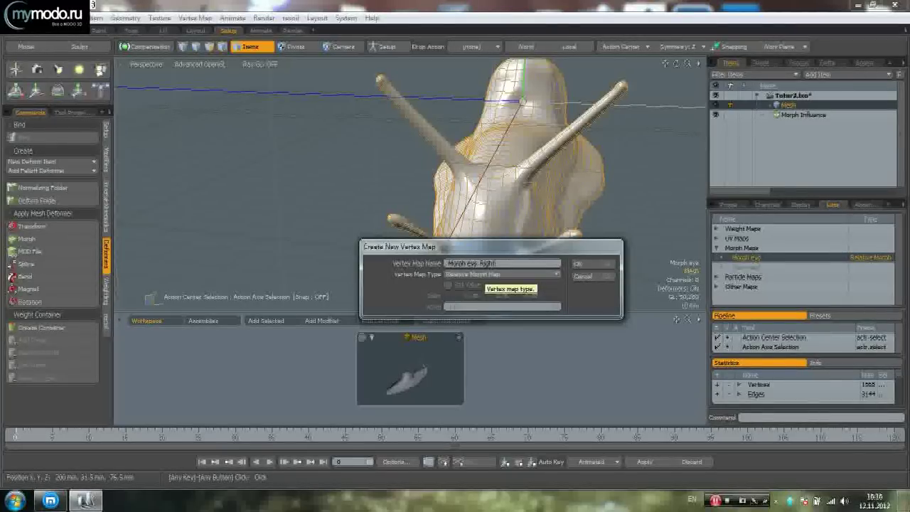
{"action": "key", "text": "Return"}
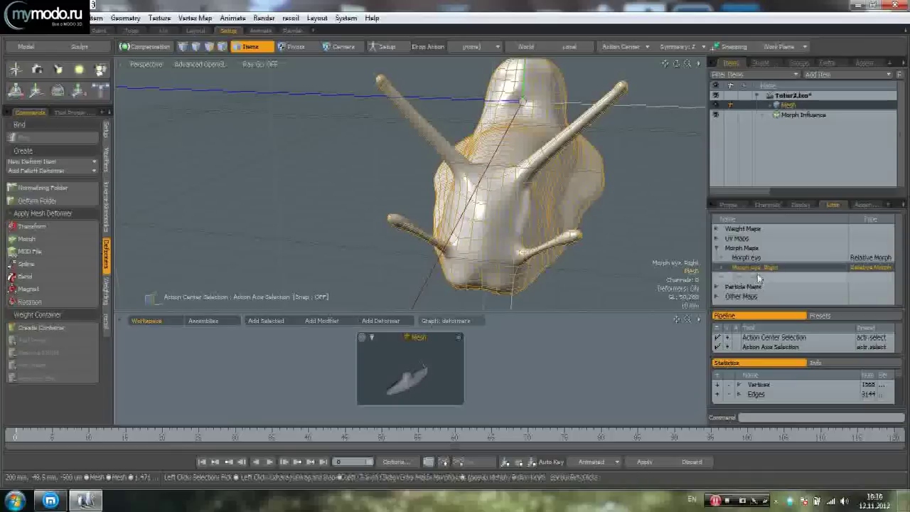
- Create a second relative morph map named "Morph eye_Left" on the snail mesh
{"action": "left_click", "coordinate": [788, 277]}
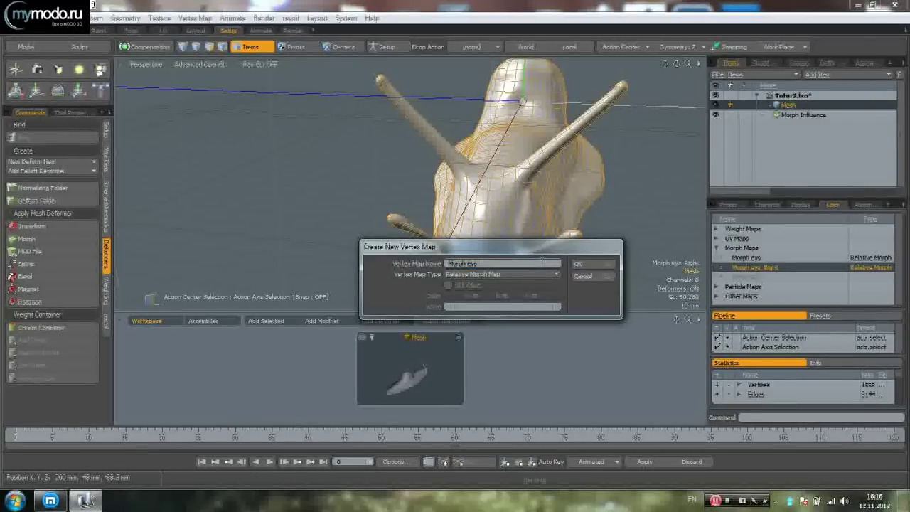
{"action": "type", "text": "eft"}
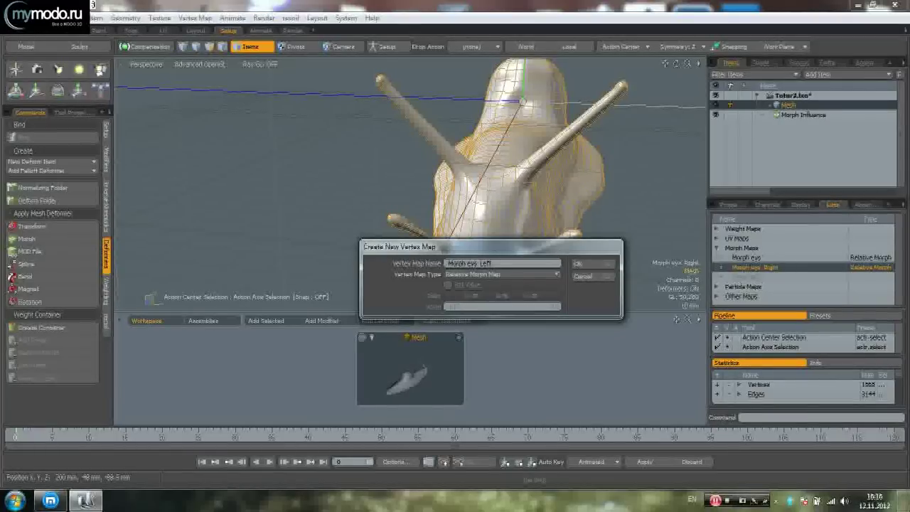
{"action": "key", "text": "Return"}
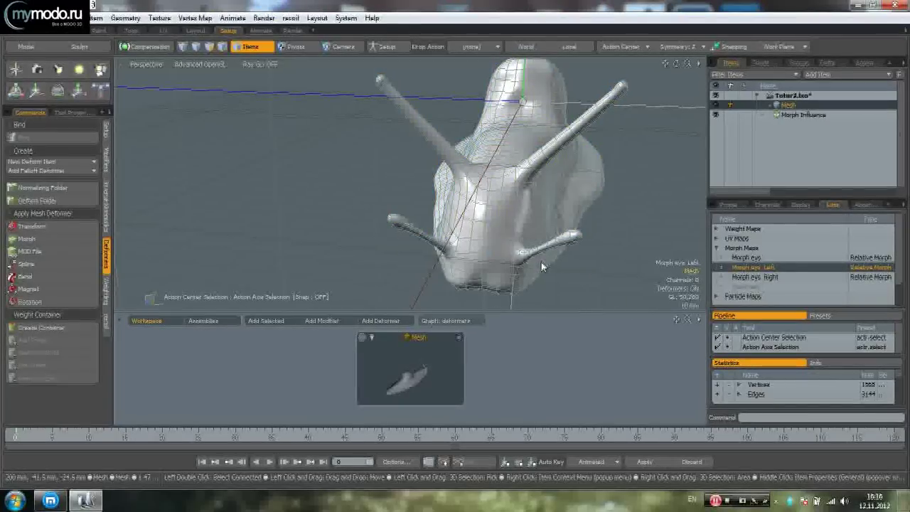
{"action": "left_click", "coordinate": [755, 276]}
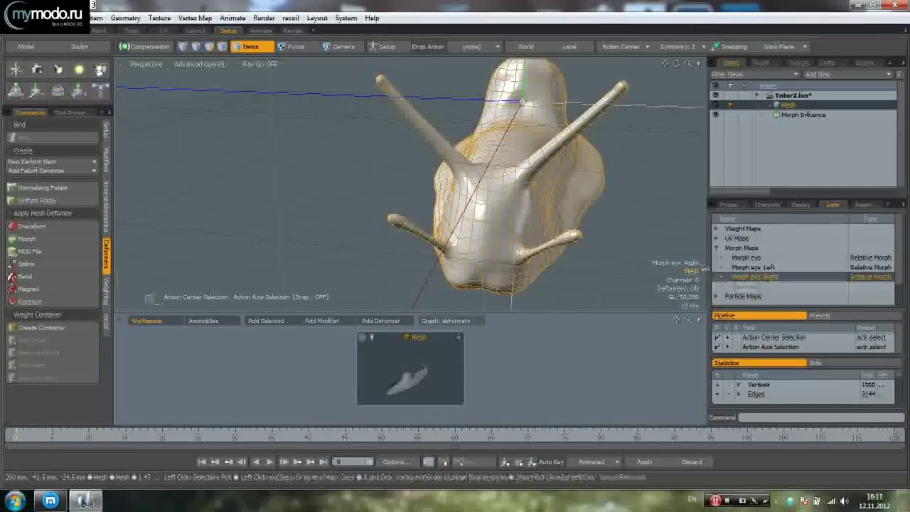
{"action": "scroll", "coordinate": [545, 211], "scroll_direction": "up", "scroll_amount": 2}
{"action": "left_click_drag", "start_coordinate": [550, 198], "coordinate": [445, 157], "text": "alt"}
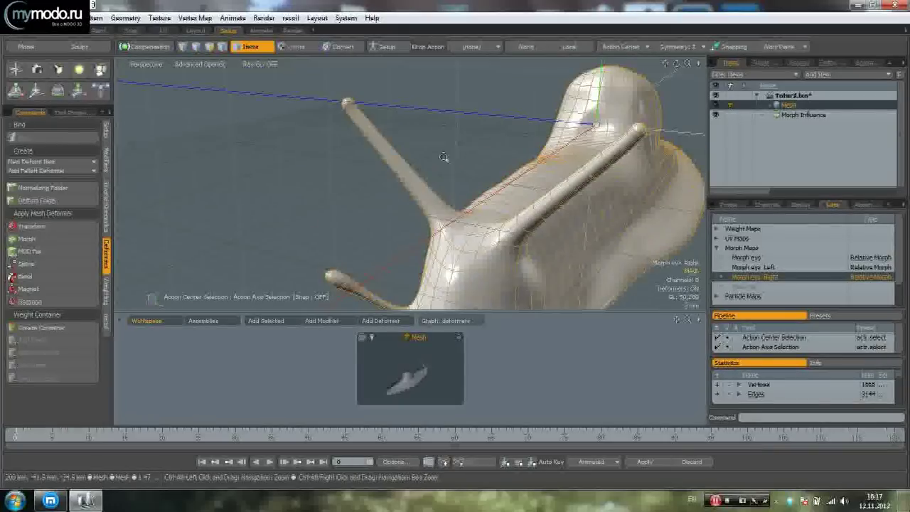
{"action": "scroll", "coordinate": [488, 264], "scroll_direction": "down", "scroll_amount": 3}
{"action": "left_click_drag", "start_coordinate": [488, 265], "coordinate": [456, 285], "text": "alt"}
{"action": "left_click_drag", "start_coordinate": [423, 234], "coordinate": [466, 225], "text": "alt"}
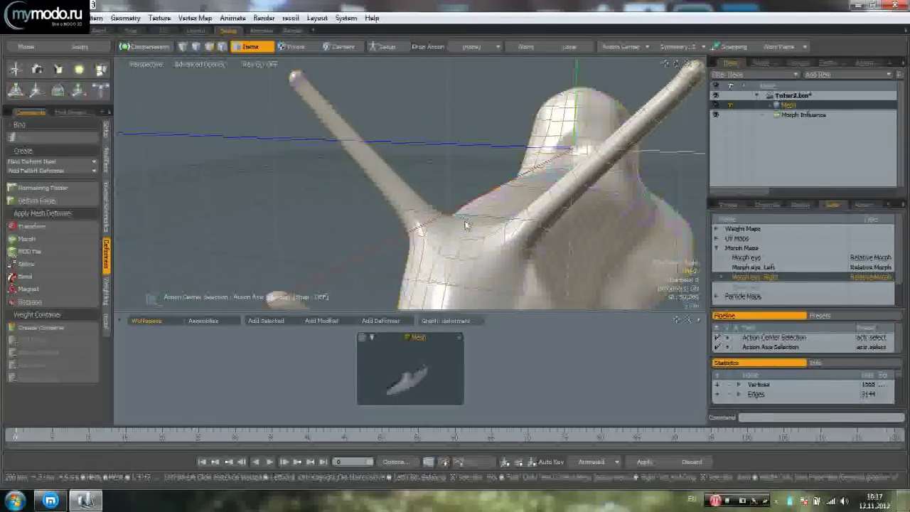
- Activate the "Morph eye" map and lasso-select the vertices of the long eye stalks
{"action": "left_click", "coordinate": [760, 258]}
{"action": "mouse_move", "coordinate": [560, 289]}
{"action": "left_mouse_down", "text": "alt"}
{"action": "mouse_move", "coordinate": [500, 210]}
{"action": "mouse_move", "coordinate": [457, 223]}
{"action": "mouse_move", "coordinate": [441, 212]}
{"action": "mouse_move", "coordinate": [455, 240]}
{"action": "mouse_move", "coordinate": [456, 199]}
{"action": "left_mouse_up", "text": "alt"}
{"action": "key", "text": "1"}
{"action": "mouse_move", "coordinate": [456, 199]}
{"action": "right_mouse_down"}
{"action": "mouse_move", "coordinate": [429, 98]}
{"action": "mouse_move", "coordinate": [329, 222]}
{"action": "right_mouse_up"}
{"action": "right_click_drag", "start_coordinate": [395, 270], "coordinate": [452, 262]}
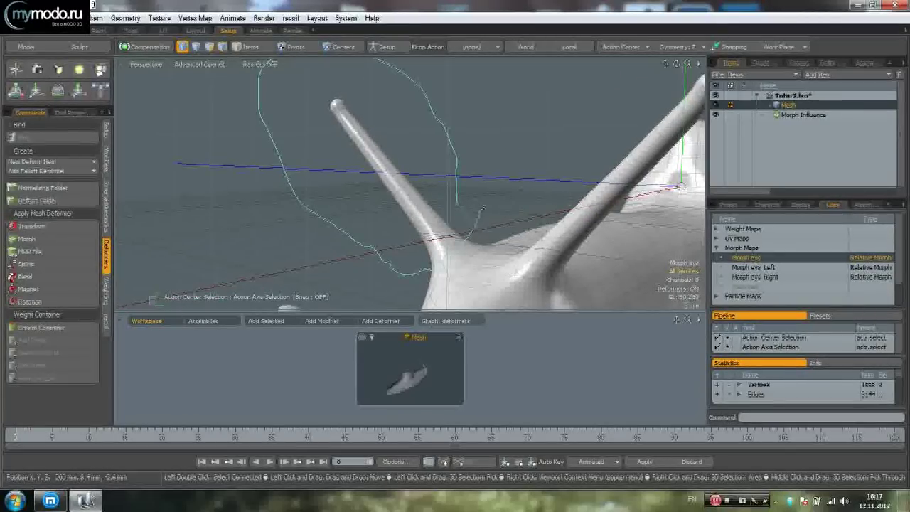
{"action": "right_click_drag", "start_coordinate": [482, 207], "coordinate": [483, 206]}
{"action": "mouse_move", "coordinate": [484, 206]}
{"action": "left_mouse_down", "text": "alt"}
{"action": "mouse_move", "coordinate": [596, 222]}
{"action": "mouse_move", "coordinate": [463, 260]}
{"action": "mouse_move", "coordinate": [585, 305]}
{"action": "mouse_move", "coordinate": [585, 315]}
{"action": "left_mouse_up", "text": "alt"}
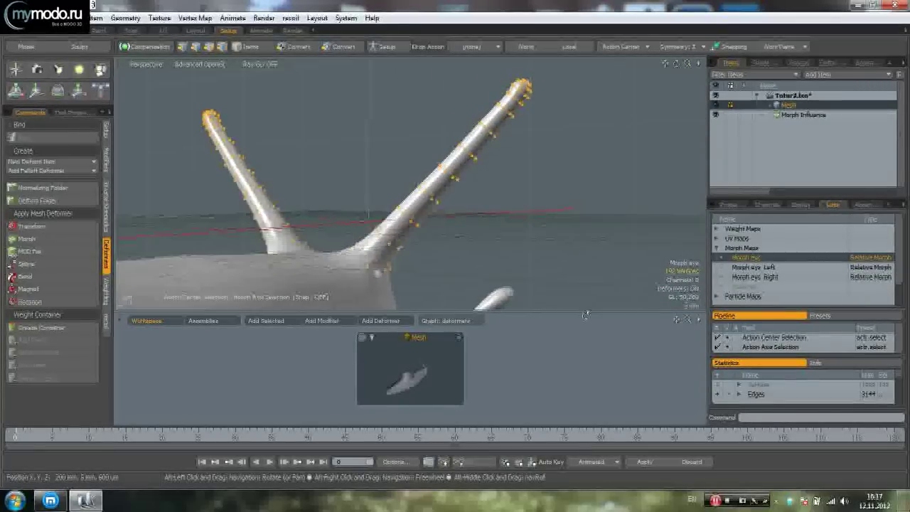
- Turn symmetry off and deselect one stalk's vertices so only the snail's right eye stalk stays selected
{"action": "left_click", "coordinate": [687, 50]}
{"action": "left_click", "coordinate": [686, 21]}
{"action": "left_click_drag", "start_coordinate": [291, 178], "coordinate": [340, 221], "text": "alt"}
{"action": "right_click_drag", "start_coordinate": [348, 148], "coordinate": [178, 21], "text": "ctrl"}
{"action": "right_click_drag", "start_coordinate": [308, 288], "coordinate": [308, 287], "text": "ctrl"}
{"action": "left_click_drag", "start_coordinate": [455, 163], "coordinate": [227, 194], "text": "alt"}
{"action": "mouse_move", "coordinate": [458, 198]}
{"action": "left_mouse_down", "text": "alt"}
{"action": "mouse_move", "coordinate": [426, 207]}
{"action": "mouse_move", "coordinate": [467, 119]}
{"action": "left_mouse_up", "text": "alt"}
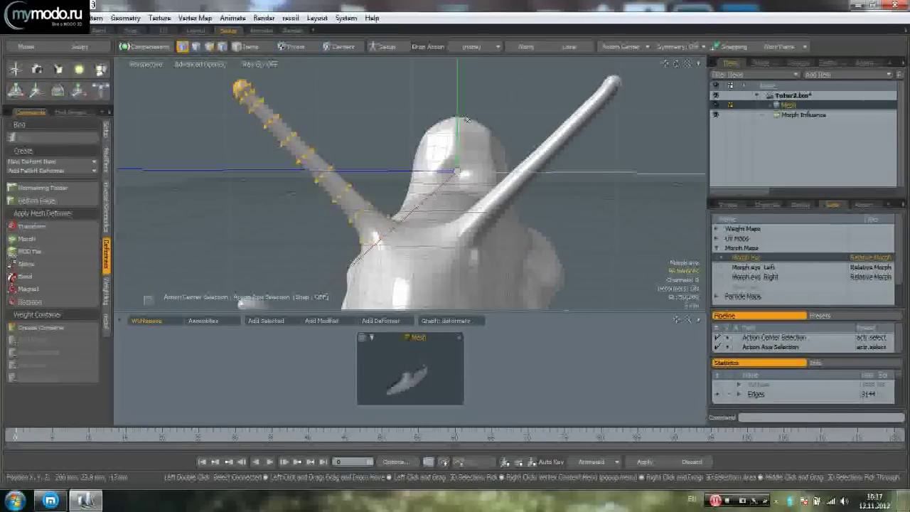
- Try to copy the "Morph eye" data of the selected stalk into the "Morph eye_Right" map
{"action": "right_click", "coordinate": [750, 257]}
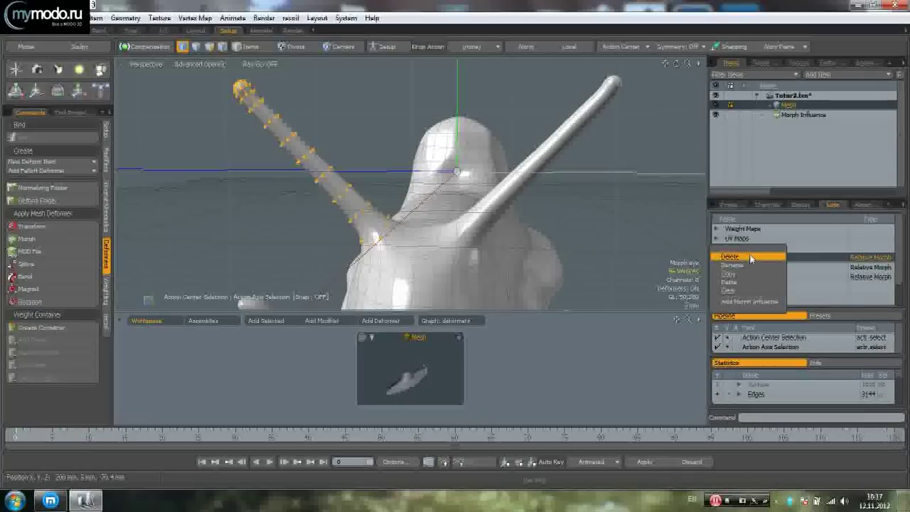
{"action": "left_click", "coordinate": [751, 275]}
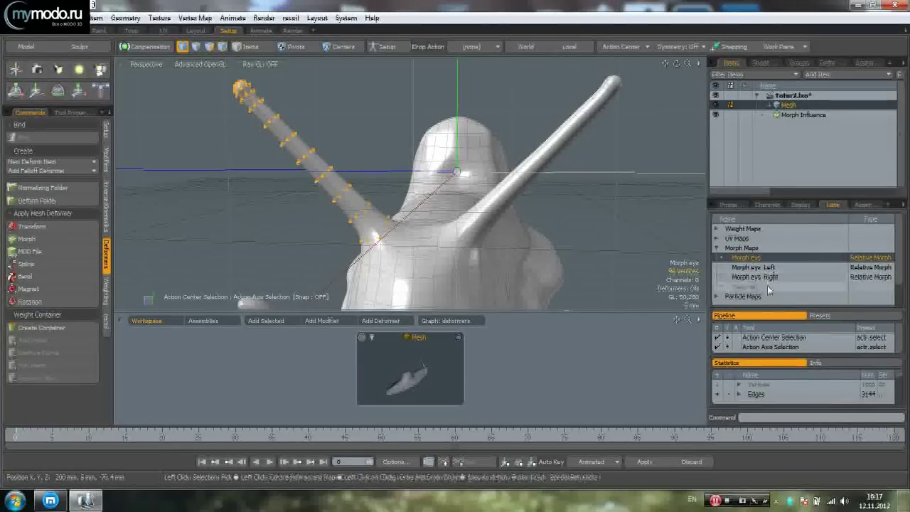
{"action": "left_click", "coordinate": [769, 268]}
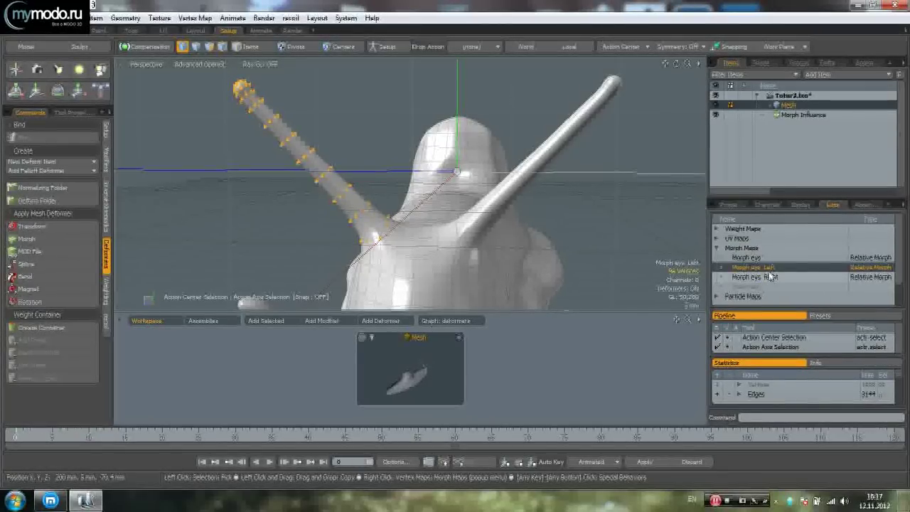
{"action": "right_click", "coordinate": [771, 273]}
{"action": "left_click", "coordinate": [821, 274]}
{"action": "right_click", "coordinate": [734, 273]}
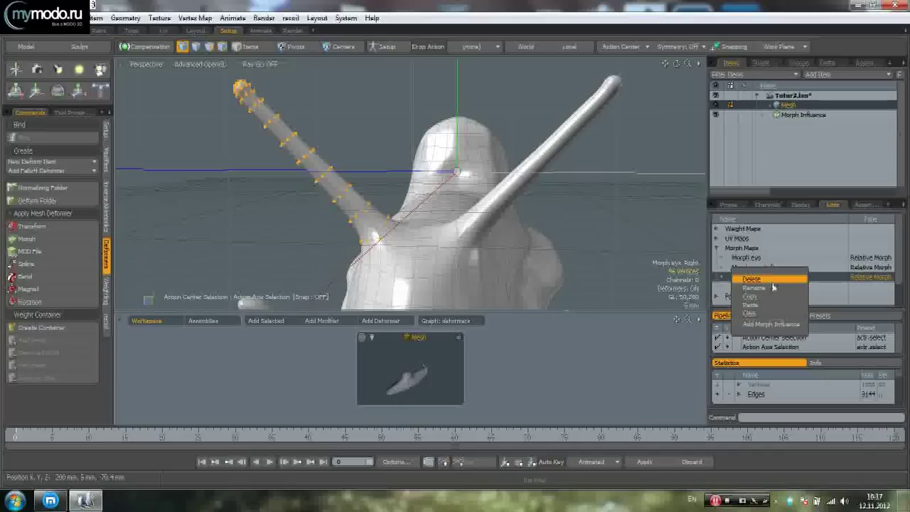
{"action": "left_click", "coordinate": [771, 299]}
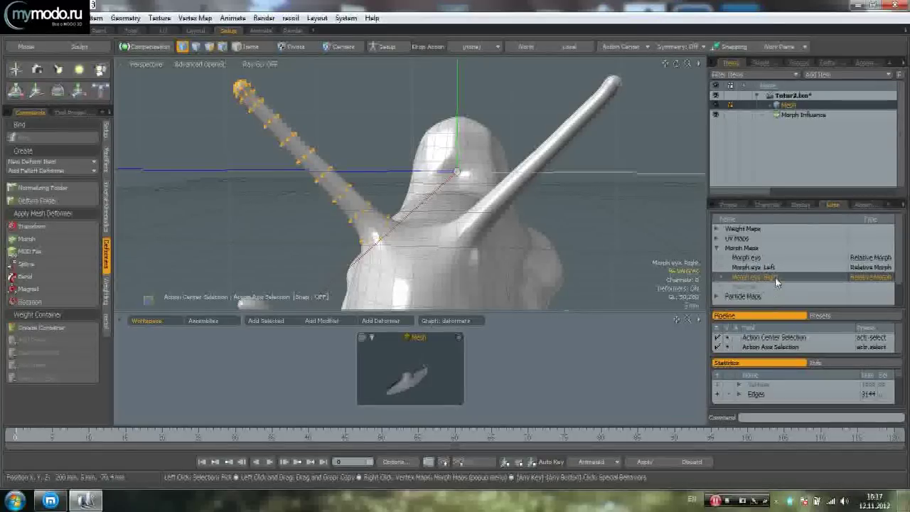
{"action": "right_click", "coordinate": [774, 277]}
{"action": "left_click", "coordinate": [776, 302]}
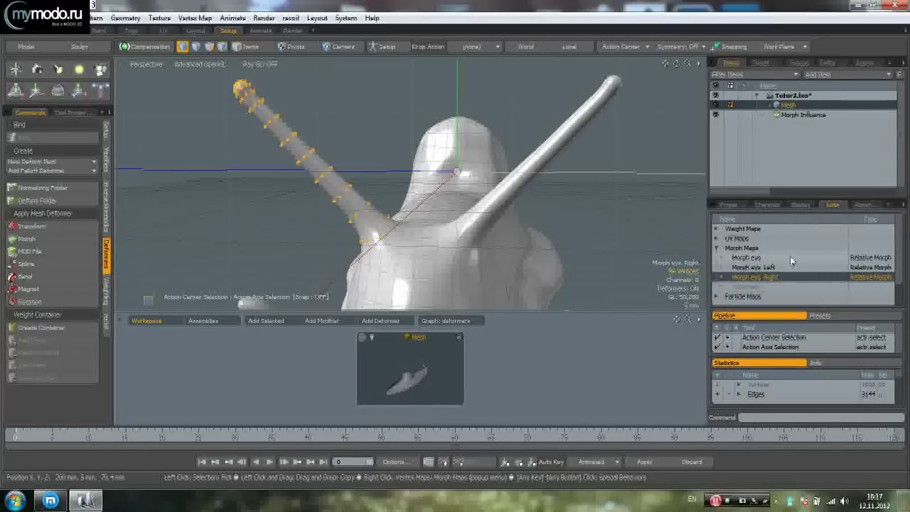
- Copy the "Morph eye" map's data for the selected right stalk vertices and paste it into "Morph eye_Right"
{"action": "left_click", "coordinate": [785, 259]}
{"action": "right_click", "coordinate": [776, 260]}
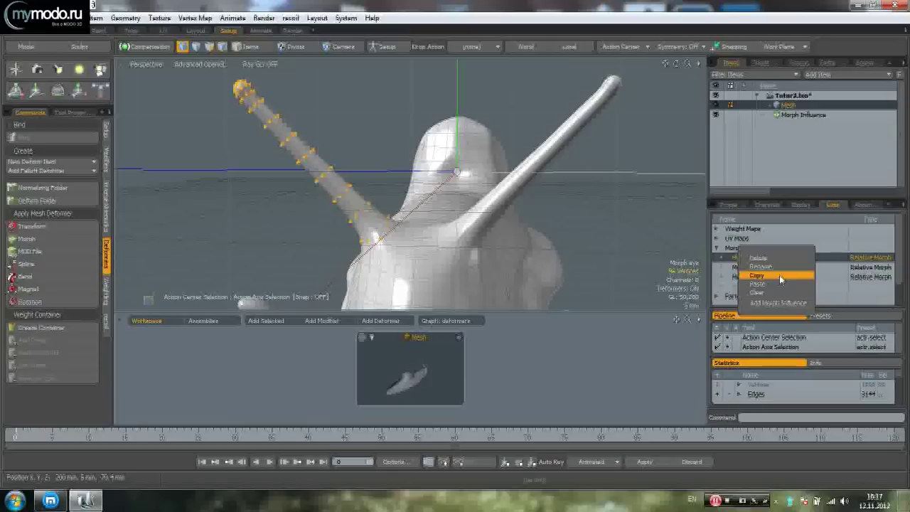
{"action": "left_click", "coordinate": [780, 277]}
{"action": "left_click", "coordinate": [777, 270]}
{"action": "left_click", "coordinate": [776, 278]}
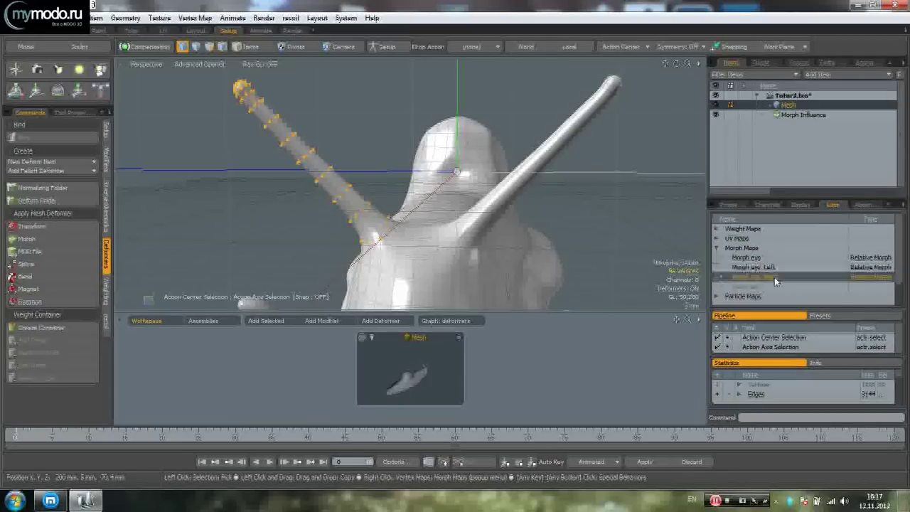
{"action": "left_click", "coordinate": [779, 269]}
{"action": "left_click_drag", "start_coordinate": [615, 240], "coordinate": [771, 255], "text": "alt"}
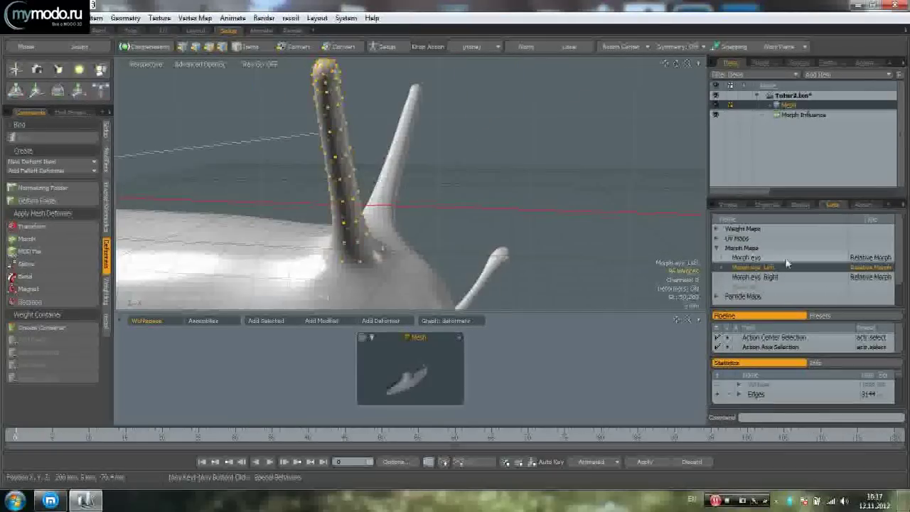
{"action": "left_click", "coordinate": [779, 278]}
{"action": "right_click", "coordinate": [779, 278]}
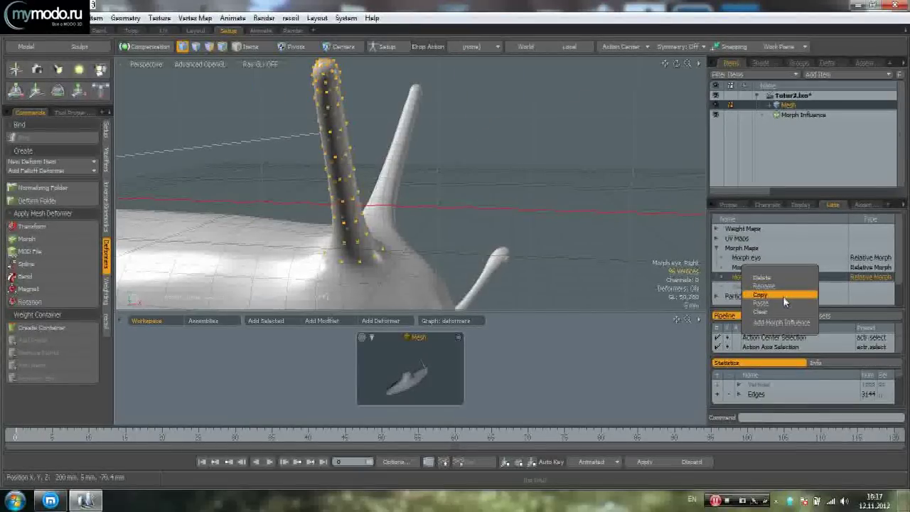
{"action": "left_click", "coordinate": [783, 305]}
{"action": "left_click_drag", "start_coordinate": [595, 260], "coordinate": [505, 248], "text": "alt"}
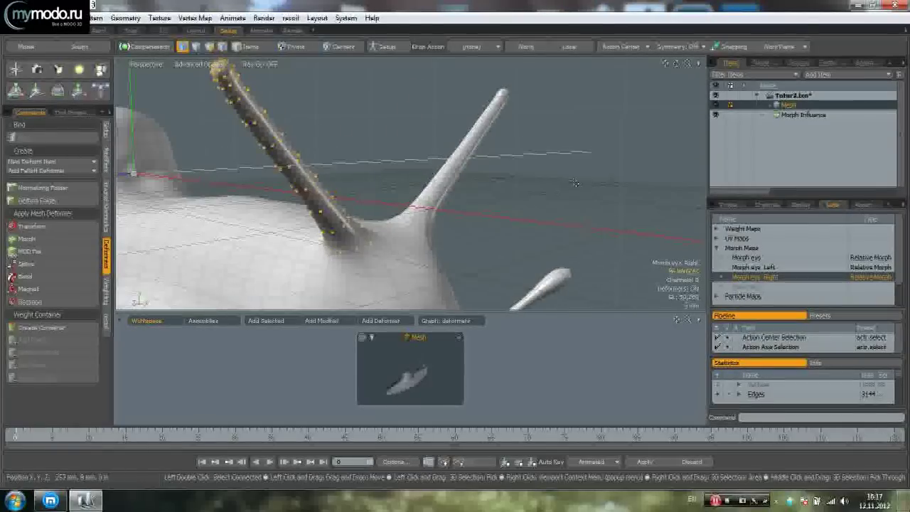
- Compare the "Morph eye", "Morph eye_Left" and "Morph eye_Right" maps on the stalks with viewport deformations temporarily disabled
{"action": "left_click", "coordinate": [183, 46]}
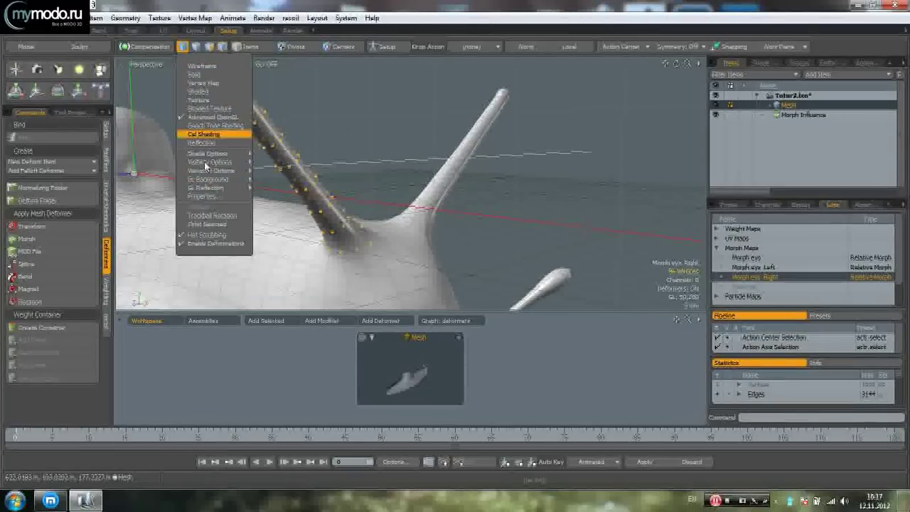
{"action": "left_click", "coordinate": [209, 246]}
{"action": "left_click_drag", "start_coordinate": [298, 226], "coordinate": [406, 216], "text": "alt"}
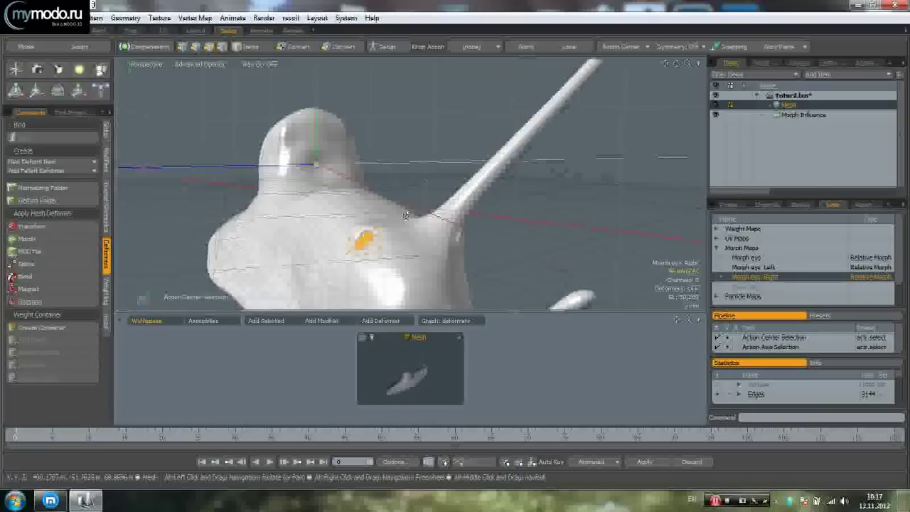
{"action": "left_click", "coordinate": [779, 267]}
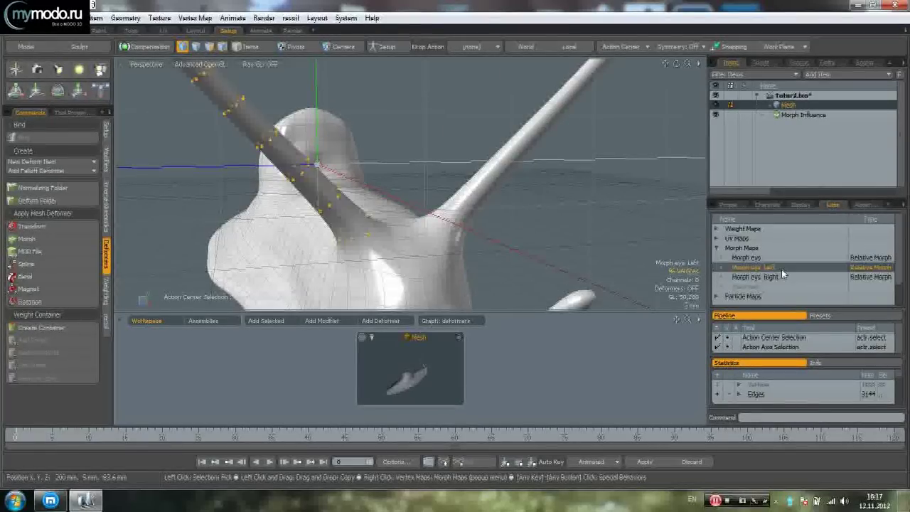
{"action": "left_click", "coordinate": [781, 276]}
{"action": "left_click", "coordinate": [779, 258]}
{"action": "left_click", "coordinate": [781, 276]}
{"action": "left_click_drag", "start_coordinate": [604, 245], "coordinate": [576, 247], "text": "alt"}
{"action": "left_click", "coordinate": [794, 258]}
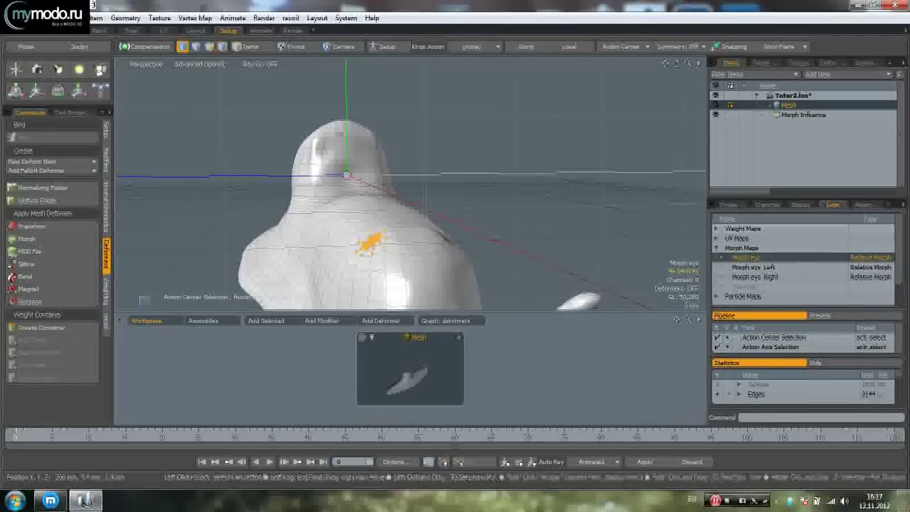
{"action": "left_click", "coordinate": [199, 64]}
{"action": "mouse_move", "coordinate": [217, 174]}
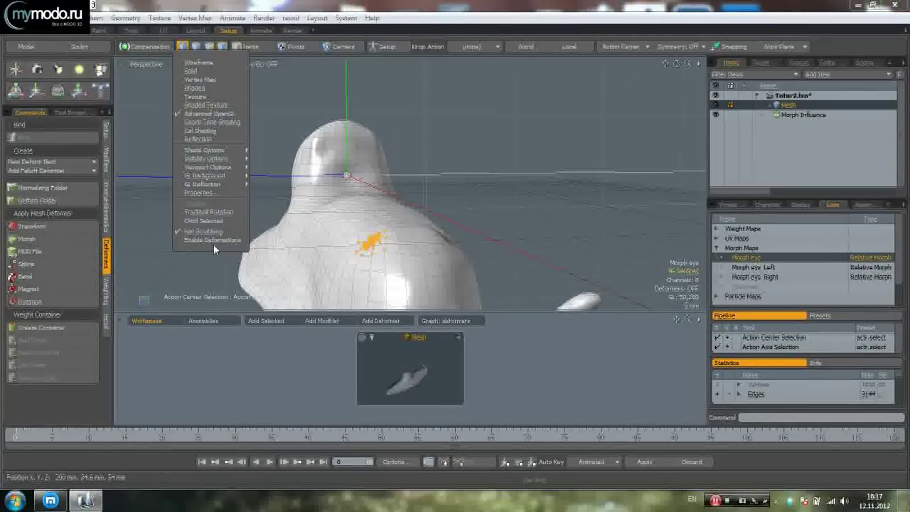
{"action": "left_click", "coordinate": [213, 242]}
- Clear the vertex selection and lasso-select only the vertices of the snail's left long eye stalk
{"action": "left_click_drag", "start_coordinate": [469, 186], "coordinate": [560, 218], "text": "alt"}
{"action": "left_click", "coordinate": [561, 218]}
{"action": "right_click_drag", "start_coordinate": [583, 209], "coordinate": [610, 116]}
{"action": "right_click_drag", "start_coordinate": [472, 132], "coordinate": [420, 198]}
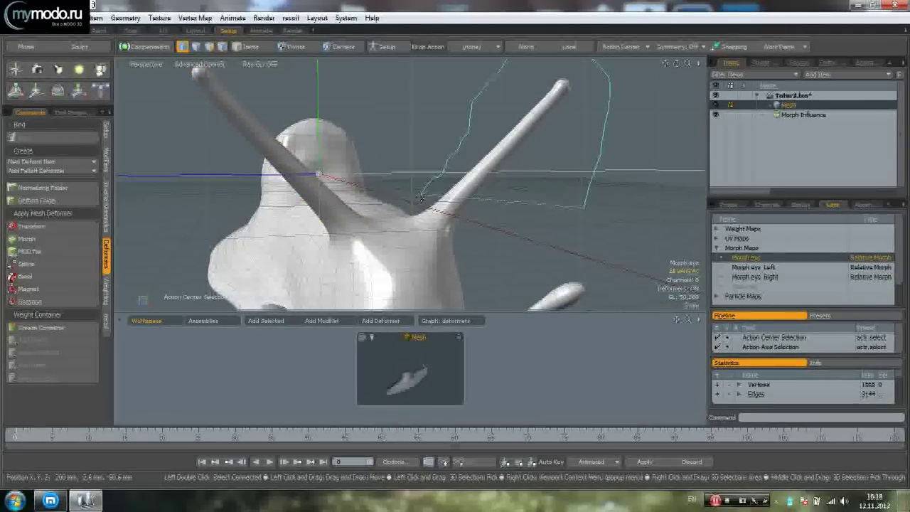
{"action": "right_click_drag", "start_coordinate": [451, 247], "coordinate": [501, 229]}
{"action": "left_click_drag", "start_coordinate": [455, 226], "coordinate": [540, 224], "text": "alt"}
{"action": "mouse_move", "coordinate": [426, 206]}
{"action": "left_mouse_down", "text": "alt"}
{"action": "mouse_move", "coordinate": [490, 216]}
{"action": "mouse_move", "coordinate": [605, 182]}
{"action": "mouse_move", "coordinate": [515, 201]}
{"action": "mouse_move", "coordinate": [577, 196]}
{"action": "left_mouse_up", "text": "alt"}
- Copy the "Morph eye" data of the selected left stalk vertices and paste it into the "Morph eye_Left" map
{"action": "right_click", "coordinate": [762, 261]}
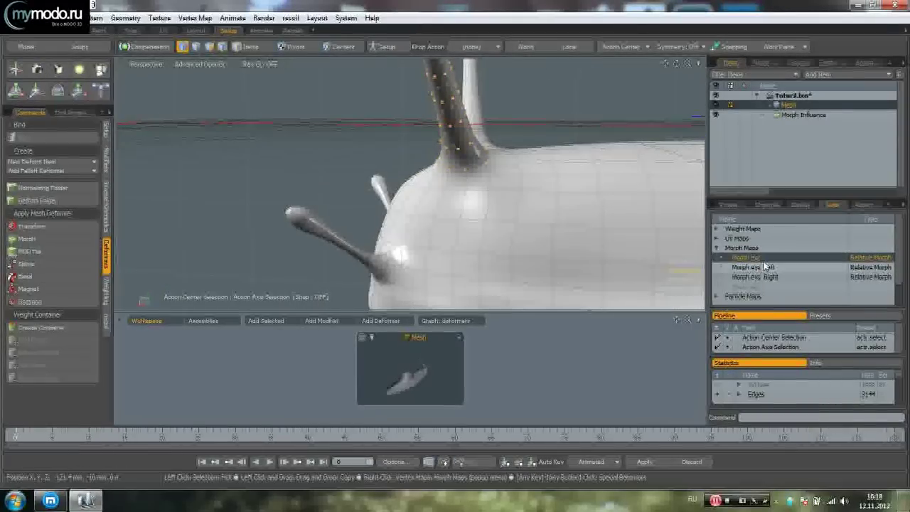
{"action": "right_click", "coordinate": [764, 260]}
{"action": "left_click", "coordinate": [767, 275]}
{"action": "left_click", "coordinate": [769, 267]}
{"action": "right_click", "coordinate": [769, 269]}
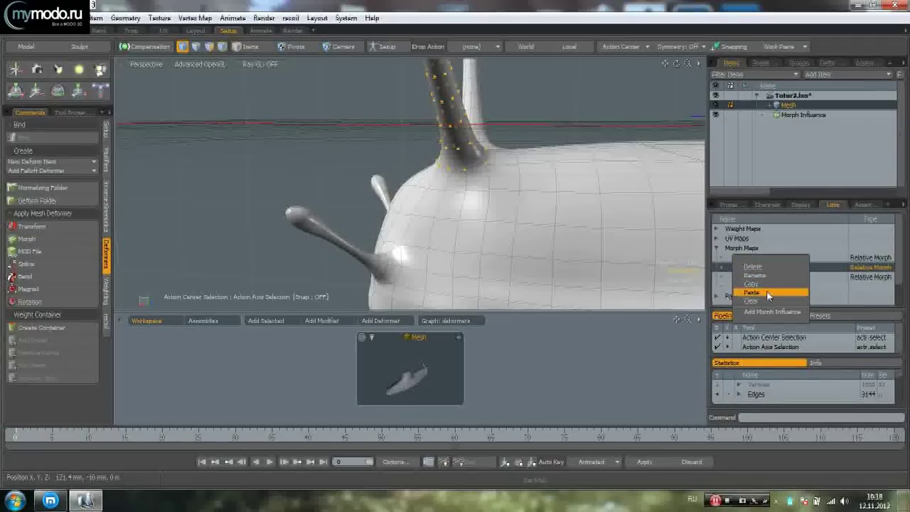
{"action": "left_click", "coordinate": [766, 290]}
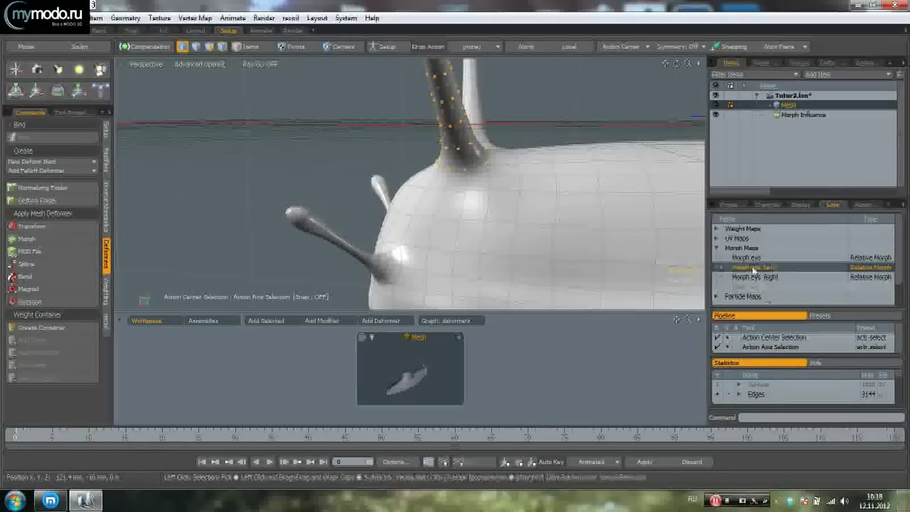
- Examine the "Morph eye_Left" shape with viewport deformations off, restore them and inspect both eye stalks from the front
{"action": "left_click", "coordinate": [212, 67]}
{"action": "left_click", "coordinate": [227, 243]}
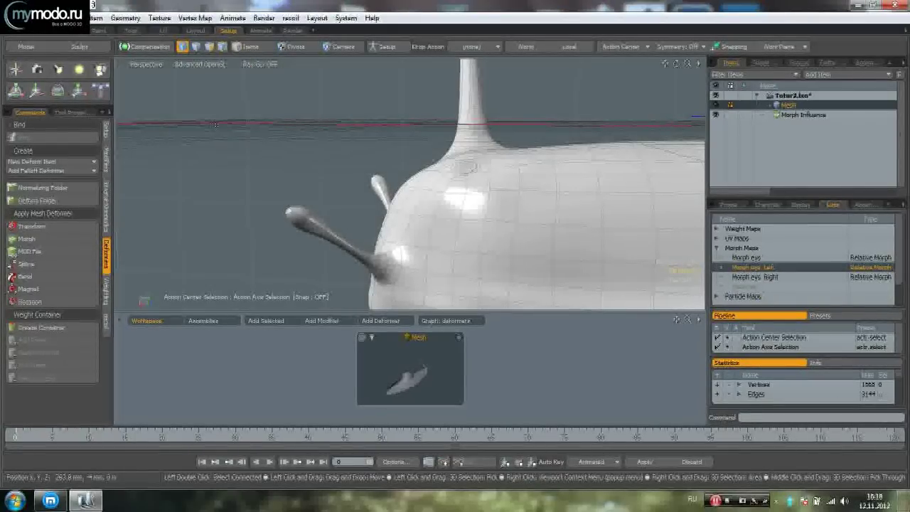
{"action": "left_click", "coordinate": [199, 64]}
{"action": "left_click", "coordinate": [219, 243]}
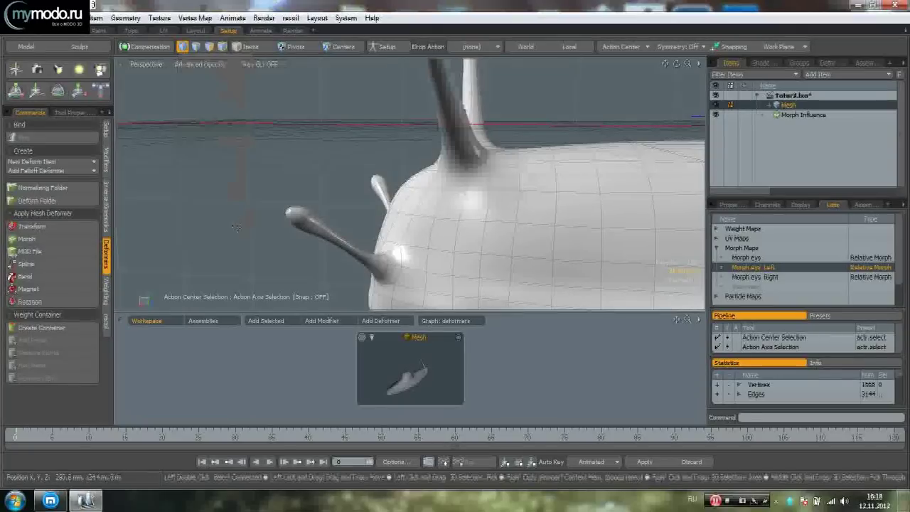
{"action": "key", "text": "KP_5"}
{"action": "mouse_move", "coordinate": [427, 103]}
{"action": "left_mouse_down", "text": "alt"}
{"action": "mouse_move", "coordinate": [590, 156]}
{"action": "mouse_move", "coordinate": [602, 196]}
{"action": "left_mouse_up", "text": "alt"}
{"action": "key", "text": "KP_5"}
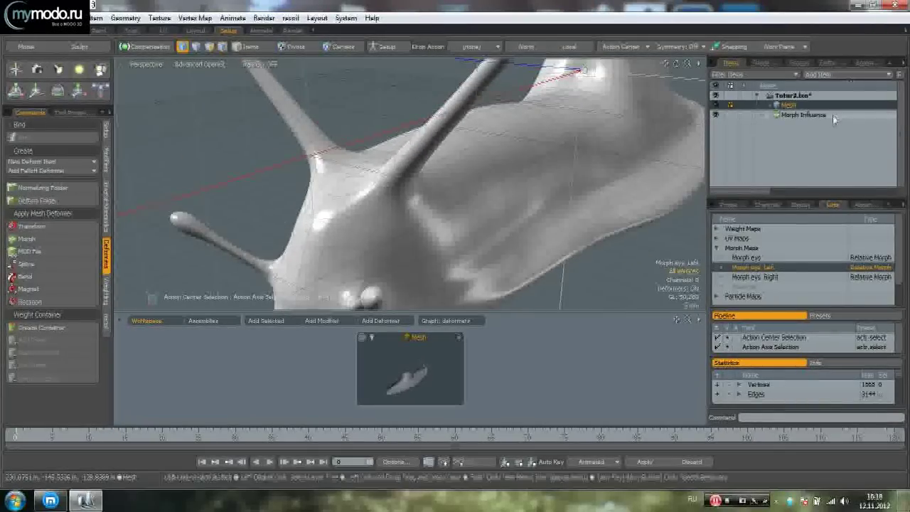
- Rename the Morph Influence deformer to "Morph Right"
{"action": "left_click", "coordinate": [834, 116]}
{"action": "right_click", "coordinate": [835, 115]}
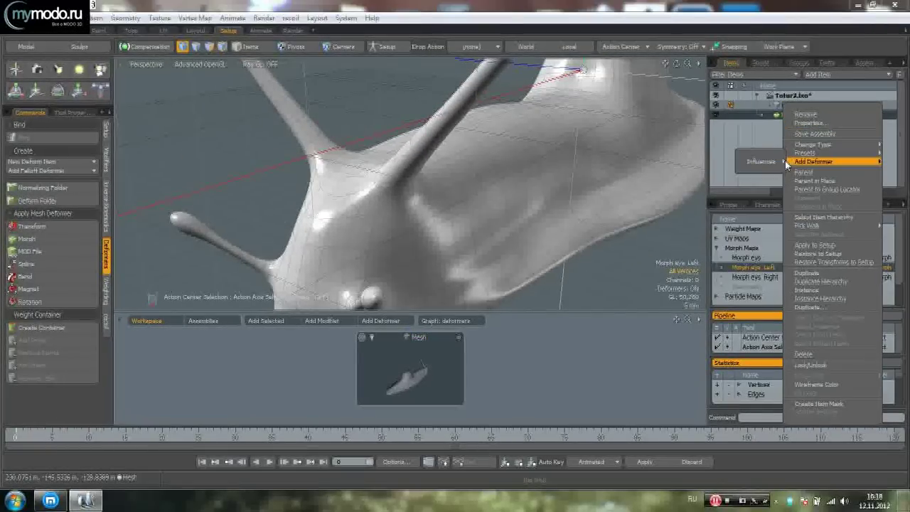
{"action": "left_click", "coordinate": [773, 131]}
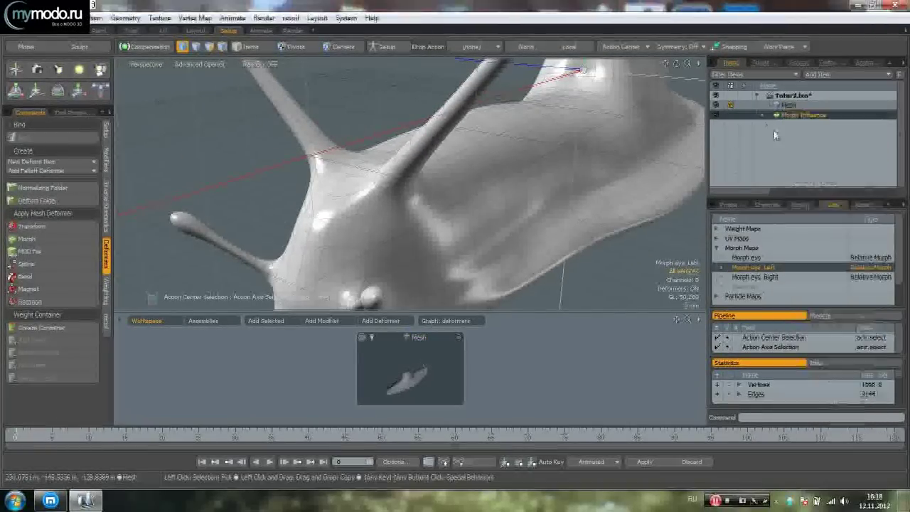
{"action": "right_click", "coordinate": [817, 117]}
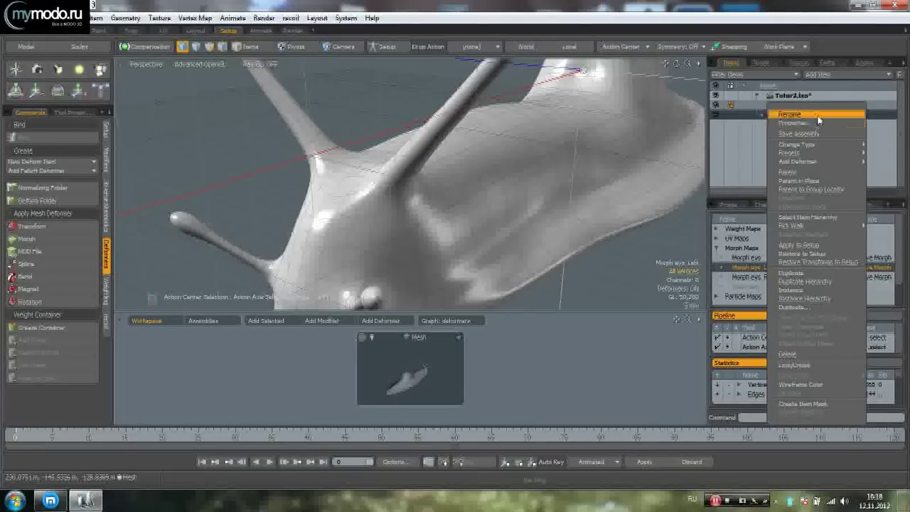
{"action": "left_click", "coordinate": [820, 116]}
{"action": "left_click", "coordinate": [559, 276]}
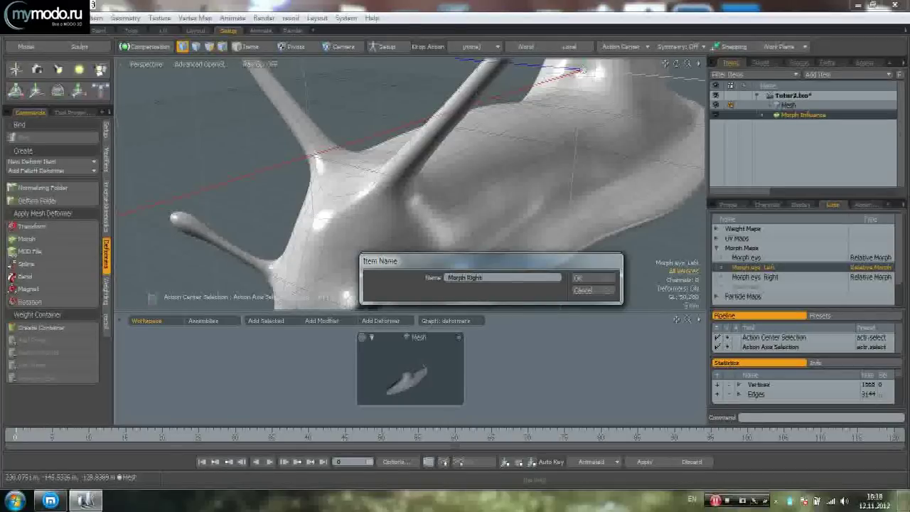
{"action": "left_click", "coordinate": [585, 279]}
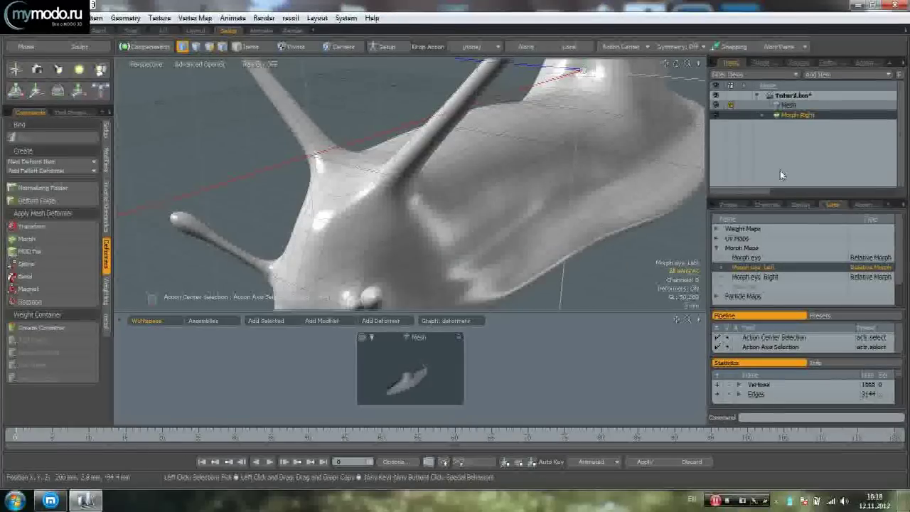
- Assign the "Morph eye_Right" map to the Morph Right deformer and set its strength to 57%
{"action": "left_click", "coordinate": [732, 206]}
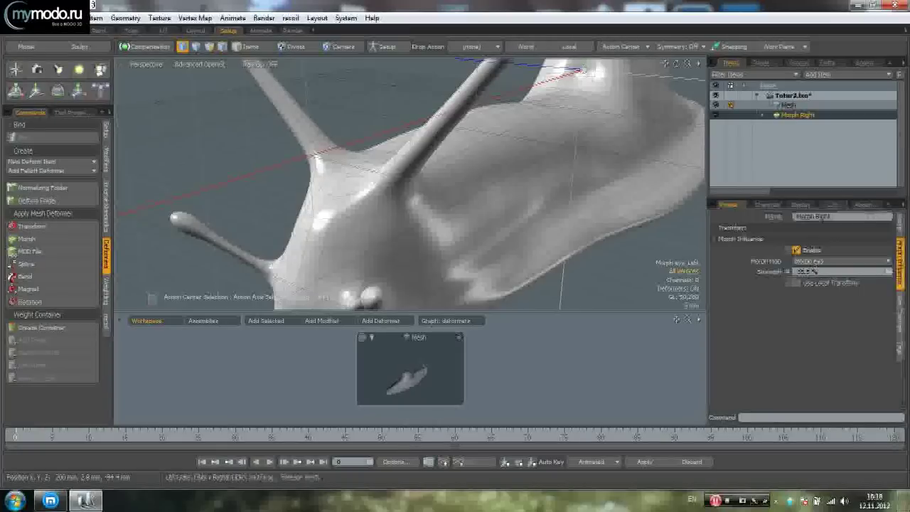
{"action": "left_click", "coordinate": [842, 261]}
{"action": "left_click", "coordinate": [847, 276]}
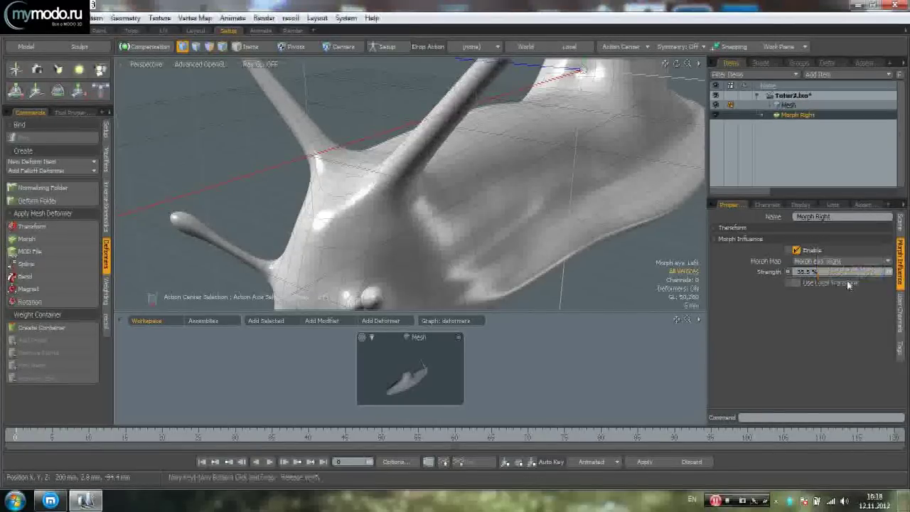
{"action": "left_click_drag", "start_coordinate": [888, 272], "coordinate": [888, 272]}
- Select the Morph Right deformer's Strength channel and adjust it interactively in the viewport with Channel Haul
{"action": "left_click", "coordinate": [772, 273]}
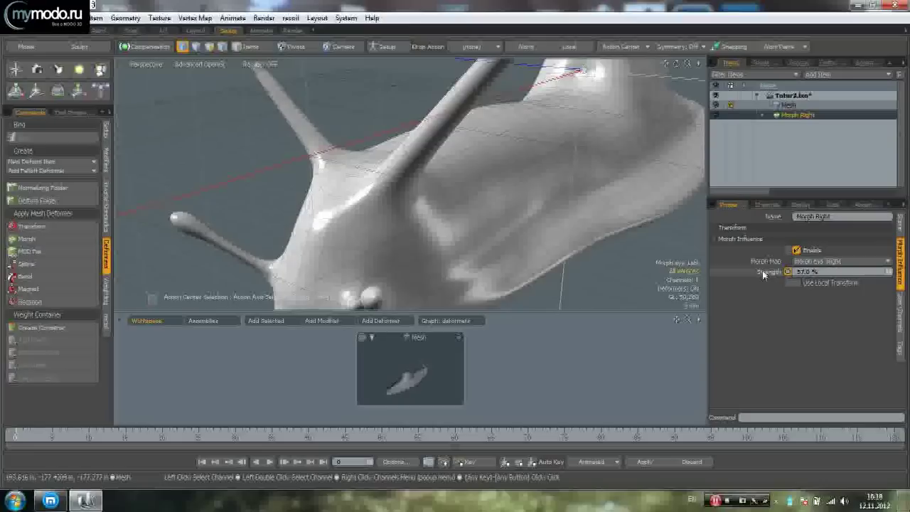
{"action": "key", "text": "5"}
{"action": "key", "text": "c"}
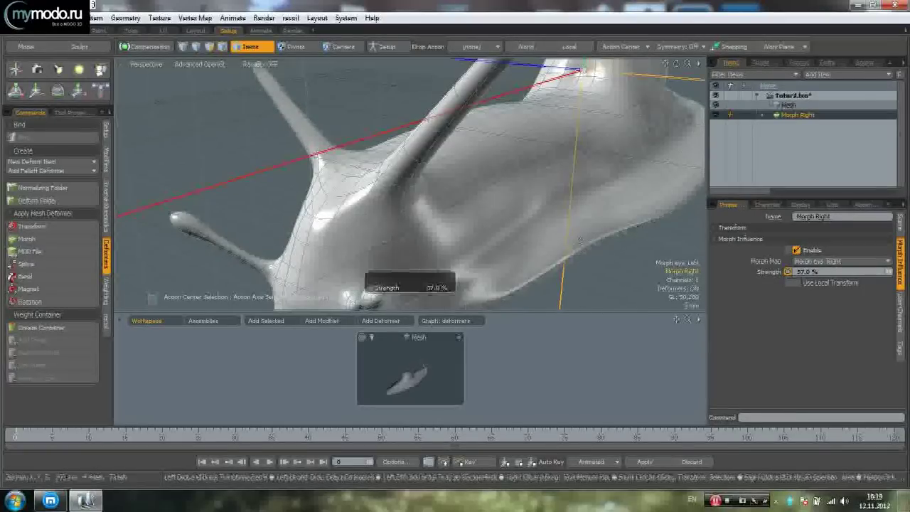
{"action": "mouse_move", "coordinate": [494, 269]}
{"action": "left_mouse_down"}
{"action": "mouse_move", "coordinate": [476, 269]}
{"action": "mouse_move", "coordinate": [526, 269]}
{"action": "mouse_move", "coordinate": [473, 269]}
{"action": "mouse_move", "coordinate": [487, 269]}
{"action": "left_mouse_up"}
{"action": "key", "text": "space"}
- Add a second Morph Influence deformer to the snail mesh and assign it the "Morph eye_Left" map
{"action": "left_click", "coordinate": [433, 224]}
{"action": "left_click_drag", "start_coordinate": [434, 224], "coordinate": [534, 172], "text": "alt"}
{"action": "left_click", "coordinate": [84, 239]}
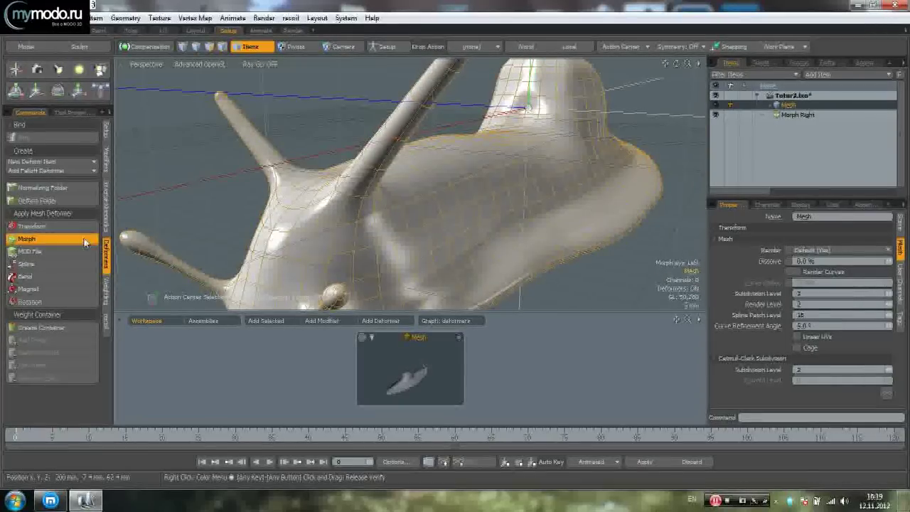
{"action": "left_click", "coordinate": [858, 263]}
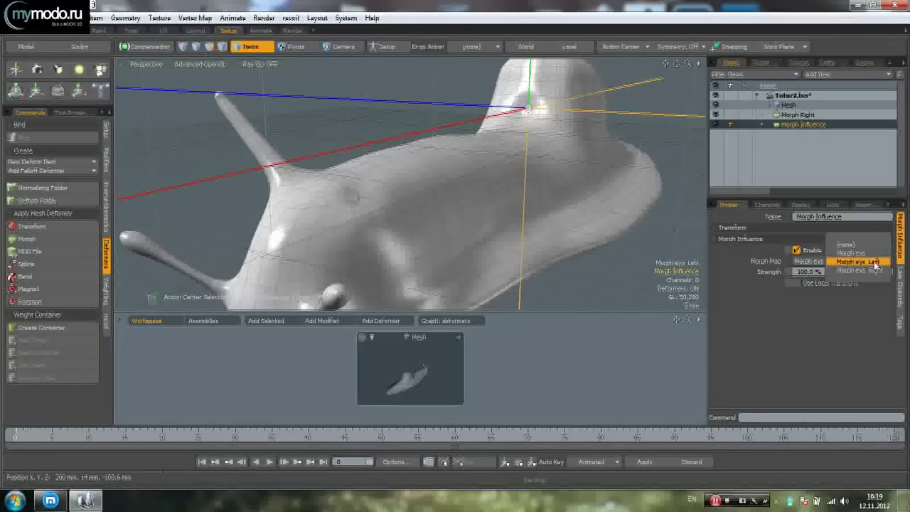
{"action": "left_click", "coordinate": [875, 263]}
- Set the new Morph Influence deformer's strength to 0%
{"action": "left_click_drag", "start_coordinate": [597, 206], "coordinate": [607, 199], "text": "alt"}
{"action": "left_click_drag", "start_coordinate": [889, 272], "coordinate": [828, 272]}
{"action": "left_click_drag", "start_coordinate": [450, 223], "coordinate": [501, 238], "text": "alt"}
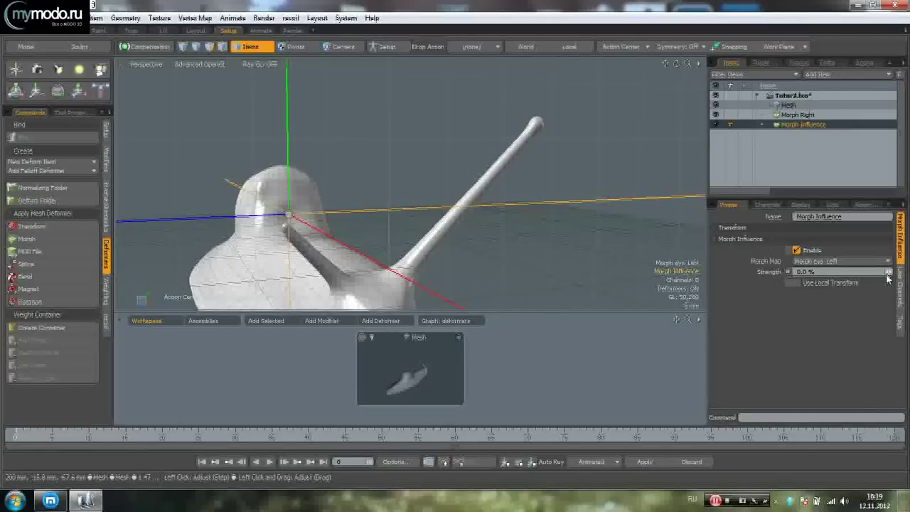
- Vary the new Morph Influence deformer's strength and check the left eye stalk from other angles
{"action": "left_click_drag", "start_coordinate": [888, 273], "coordinate": [902, 272]}
{"action": "left_click_drag", "start_coordinate": [514, 265], "coordinate": [372, 175], "text": "alt"}
{"action": "left_click", "coordinate": [597, 249]}
{"action": "left_click_drag", "start_coordinate": [596, 249], "coordinate": [403, 246], "text": "alt"}
- Select the snail mesh and set symmetry to the Z axis
{"action": "left_click", "coordinate": [429, 219]}
{"action": "left_click_drag", "start_coordinate": [674, 135], "coordinate": [495, 195], "text": "alt"}
{"action": "left_click_drag", "start_coordinate": [441, 239], "coordinate": [454, 168], "text": "alt"}
{"action": "scroll", "coordinate": [458, 207], "scroll_direction": "up", "scroll_amount": 3}
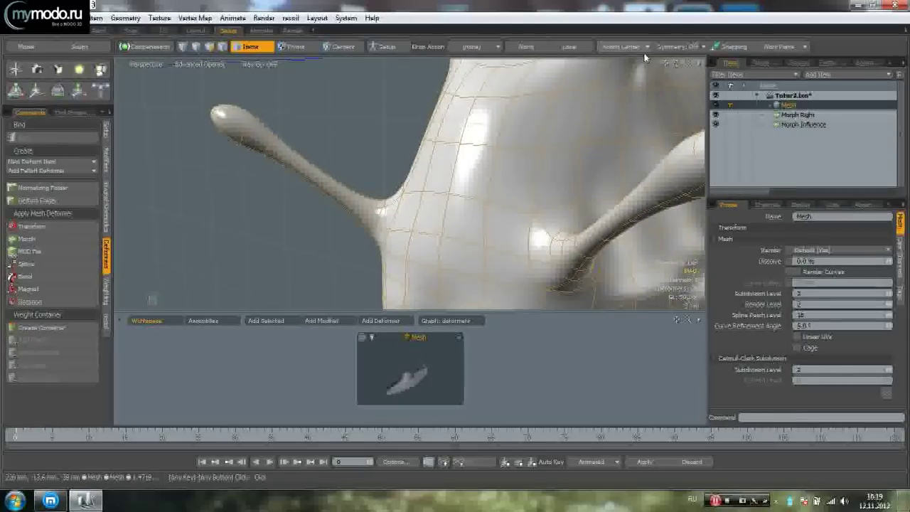
{"action": "left_click", "coordinate": [680, 73]}
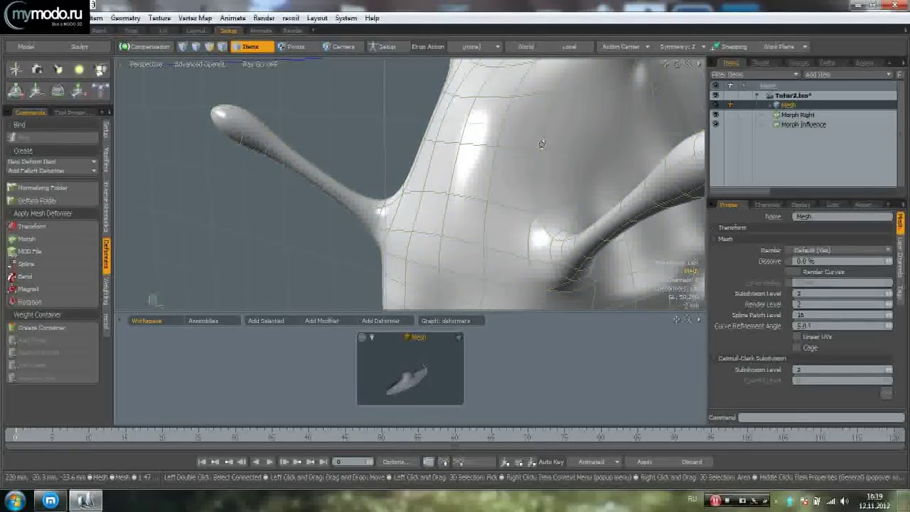
- Select the vertices of the snail's two lower mustache tentacles in vertex mode
{"action": "left_click_drag", "start_coordinate": [499, 172], "coordinate": [550, 157], "text": "alt+shift"}
{"action": "key", "text": "1"}
{"action": "left_click_drag", "start_coordinate": [489, 191], "coordinate": [491, 204], "text": "alt"}
{"action": "mouse_move", "coordinate": [414, 140]}
{"action": "right_mouse_down"}
{"action": "mouse_move", "coordinate": [418, 128]}
{"action": "mouse_move", "coordinate": [179, 217]}
{"action": "mouse_move", "coordinate": [412, 204]}
{"action": "right_mouse_up"}
{"action": "left_click", "coordinate": [388, 237]}
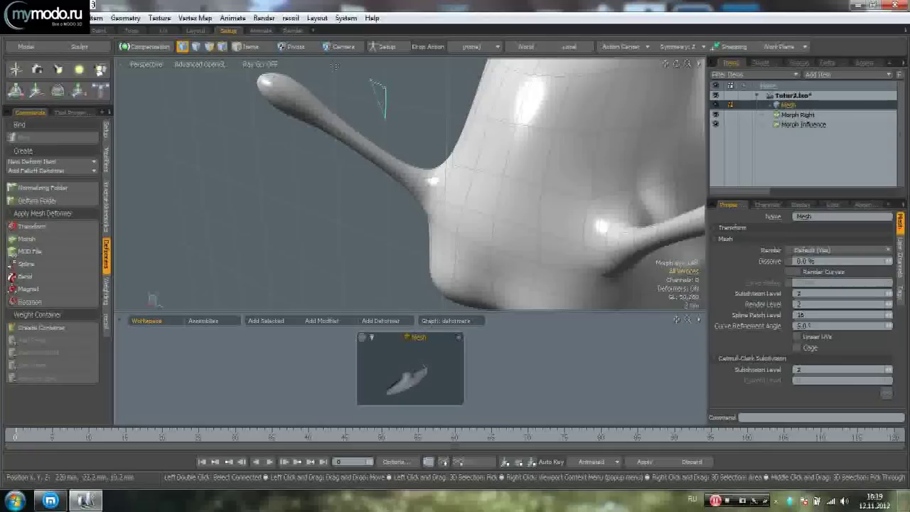
{"action": "right_click_drag", "start_coordinate": [384, 128], "coordinate": [385, 131]}
{"action": "mouse_move", "coordinate": [386, 153]}
{"action": "left_mouse_down", "text": "alt"}
{"action": "mouse_move", "coordinate": [522, 164]}
{"action": "mouse_move", "coordinate": [513, 217]}
{"action": "mouse_move", "coordinate": [588, 216]}
{"action": "mouse_move", "coordinate": [548, 203]}
{"action": "mouse_move", "coordinate": [515, 164]}
{"action": "mouse_move", "coordinate": [542, 175]}
{"action": "mouse_move", "coordinate": [631, 172]}
{"action": "left_mouse_up", "text": "alt"}
- Create a relative morph map named "Morph Mustaches_Left" for the snail mesh
{"action": "left_click", "coordinate": [809, 206]}
{"action": "left_click", "coordinate": [830, 206]}
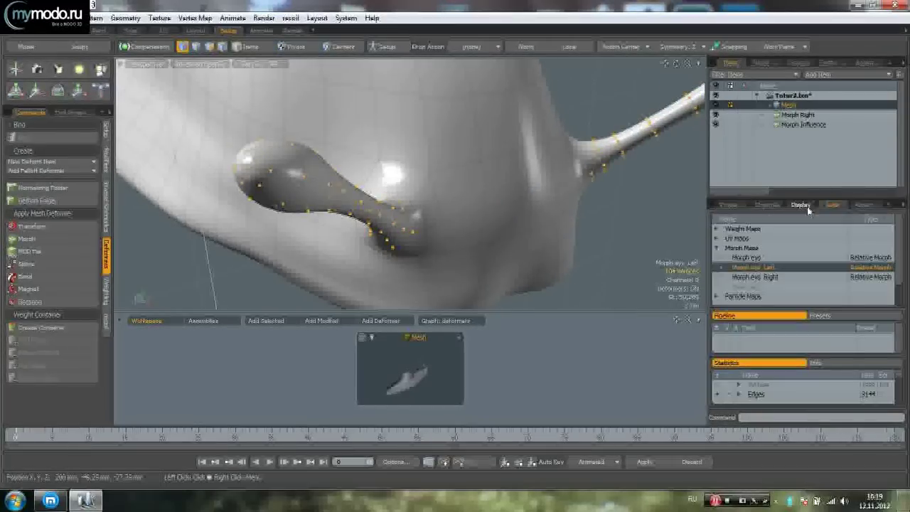
{"action": "left_click", "coordinate": [779, 288]}
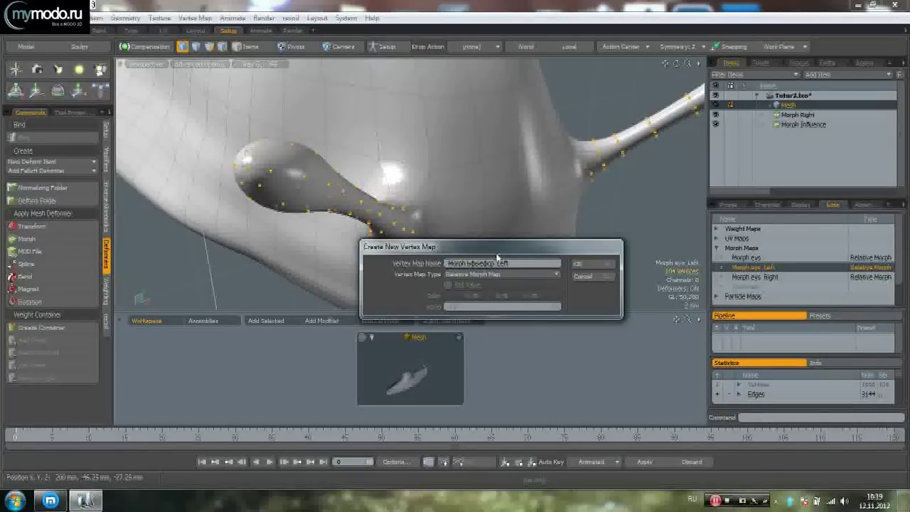
{"action": "key", "text": "BackSpace"}
{"action": "key", "text": "BackSpace"}
{"action": "key", "text": "BackSpace"}
{"action": "key", "text": "BackSpace"}
{"action": "key", "text": "BackSpace"}
{"action": "key", "text": "BackSpace"}
{"action": "key", "text": "BackSpace"}
{"action": "type", "text": "Mustaches"}
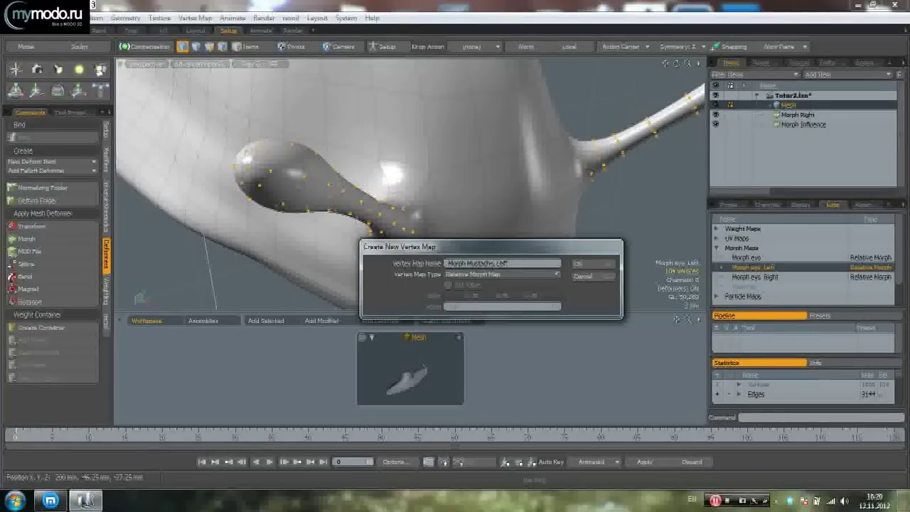
{"action": "key", "text": "Return"}
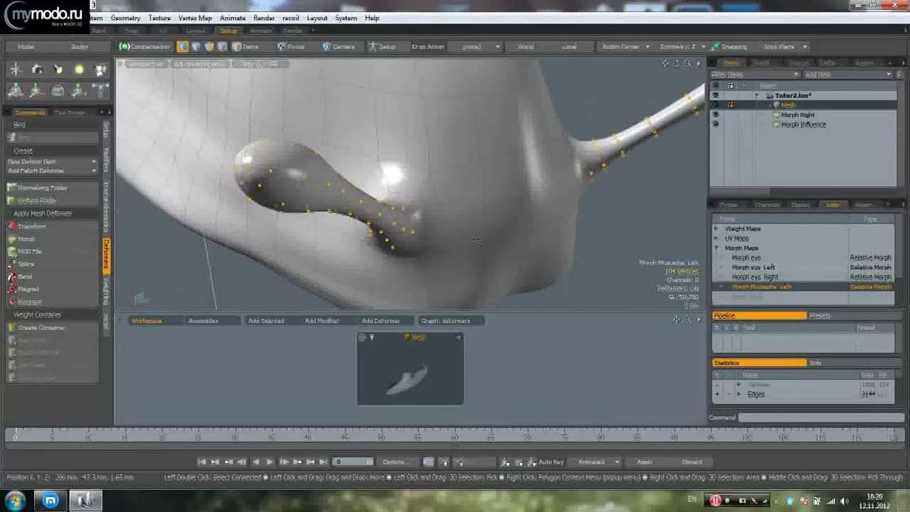
- Extend the vertex selection around the mustache tentacle's base and deselect the stray vertex beside it
{"action": "left_click_drag", "start_coordinate": [406, 190], "coordinate": [501, 190], "text": "alt"}
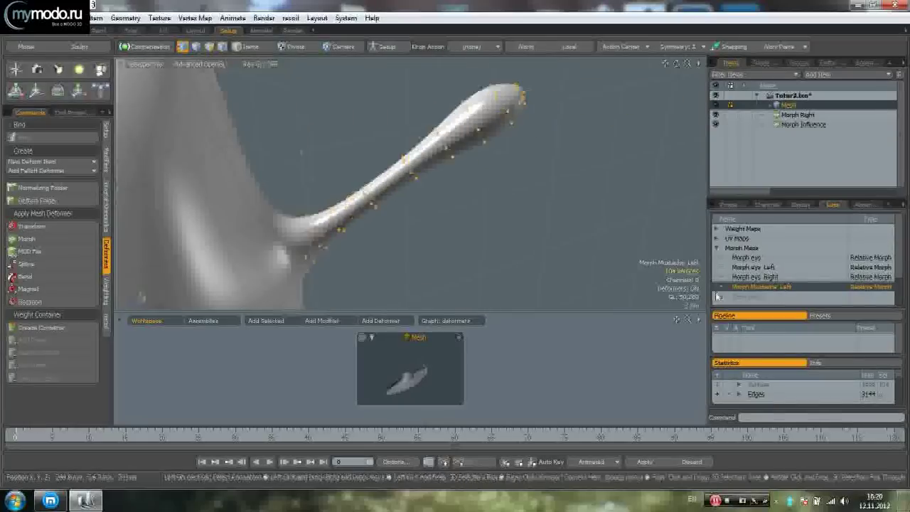
{"action": "middle_click_drag", "start_coordinate": [278, 241], "coordinate": [279, 242]}
{"action": "mouse_move", "coordinate": [341, 210]}
{"action": "left_mouse_down", "text": "alt"}
{"action": "mouse_move", "coordinate": [268, 207]}
{"action": "mouse_move", "coordinate": [324, 214]}
{"action": "left_mouse_up", "text": "alt"}
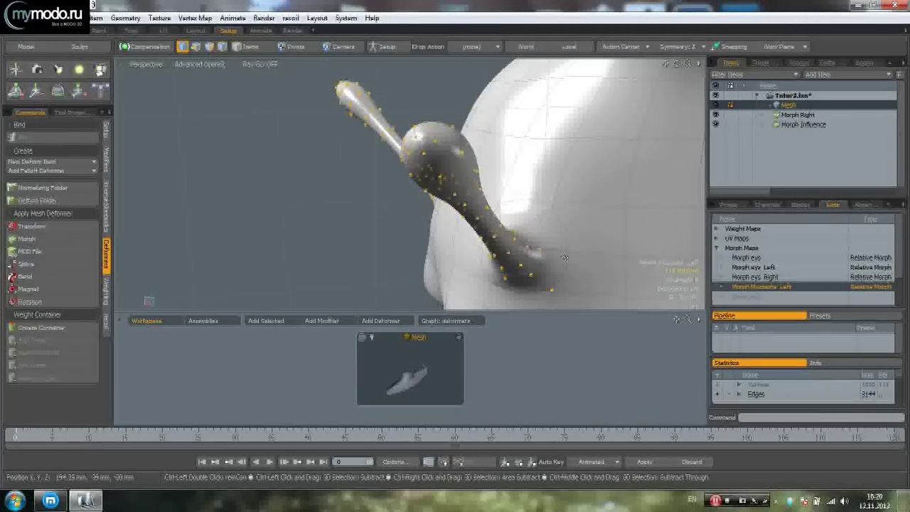
{"action": "left_click", "coordinate": [551, 289], "text": "ctrl"}
{"action": "left_click_drag", "start_coordinate": [518, 256], "coordinate": [581, 191], "text": "alt"}
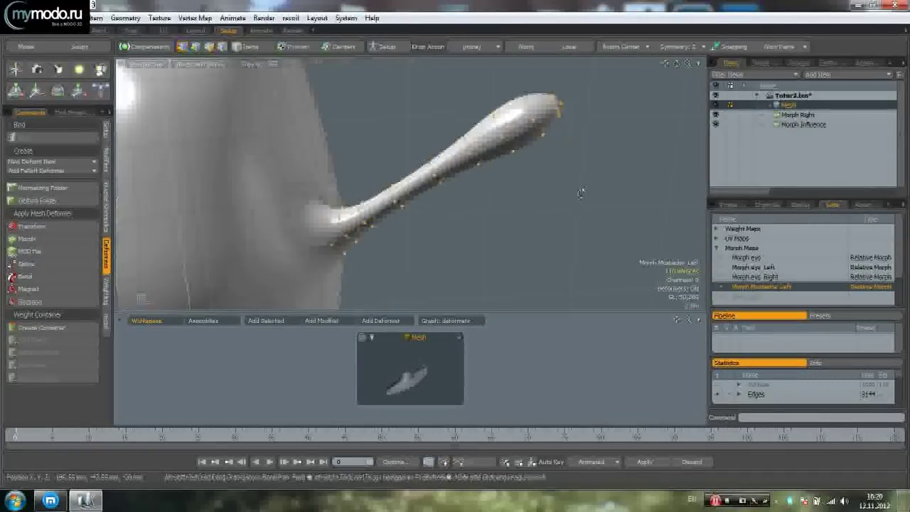
- Select the edge loop below the mustache tentacle's bulb and start Transform with the action center set to Selection
{"action": "key", "text": "2"}
{"action": "left_click_drag", "start_coordinate": [458, 145], "coordinate": [438, 168], "text": "alt"}
{"action": "key", "text": "y"}
{"action": "key", "text": "alt+s"}
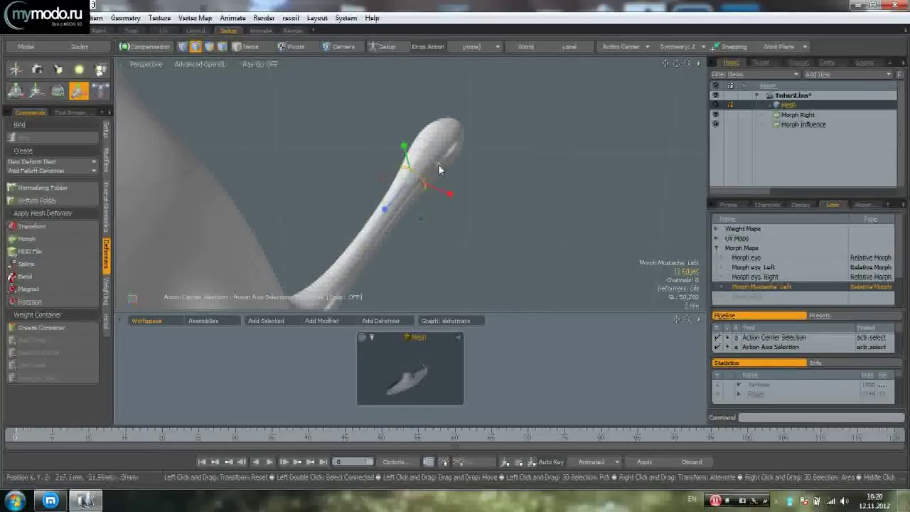
{"action": "mouse_move", "coordinate": [444, 168]}
{"action": "left_mouse_down", "text": "alt"}
{"action": "mouse_move", "coordinate": [500, 142]}
{"action": "mouse_move", "coordinate": [432, 169]}
{"action": "left_mouse_up", "text": "alt"}
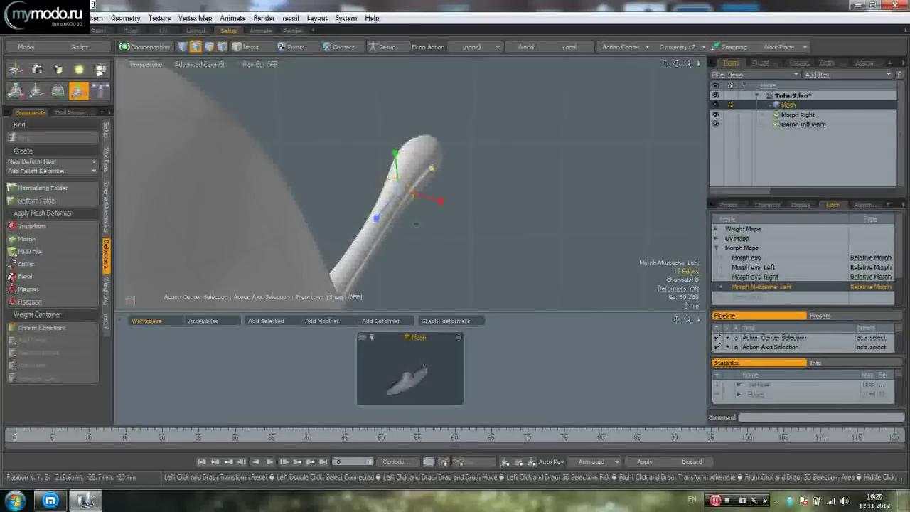
- Turn off the display of deformers in the perspective viewport
{"action": "left_click", "coordinate": [217, 68]}
{"action": "left_click", "coordinate": [199, 243]}
{"action": "left_click_drag", "start_coordinate": [422, 175], "coordinate": [433, 173], "text": "alt"}
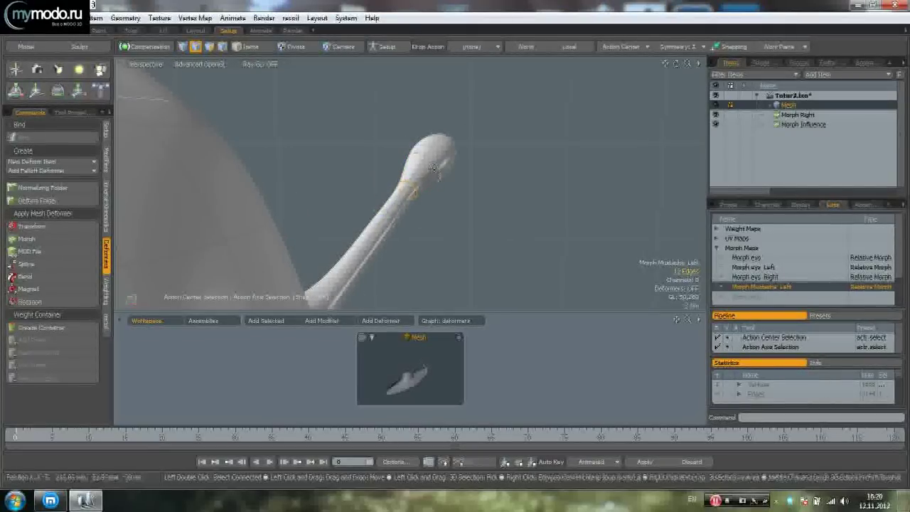
- Scale down the edge loops around the mustache tentacle's bulb so its tip becomes thin
{"action": "left_click_drag", "start_coordinate": [411, 178], "coordinate": [388, 217], "text": "alt"}
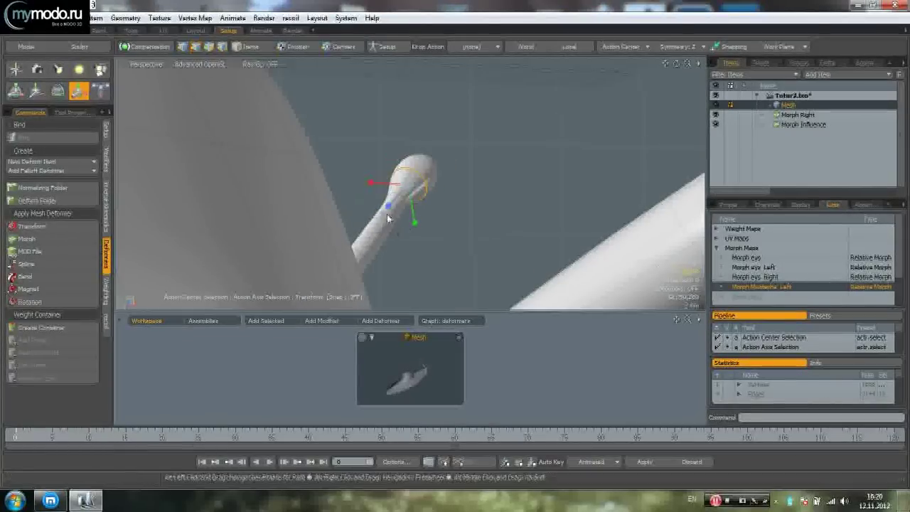
{"action": "left_click_drag", "start_coordinate": [408, 185], "coordinate": [387, 185]}
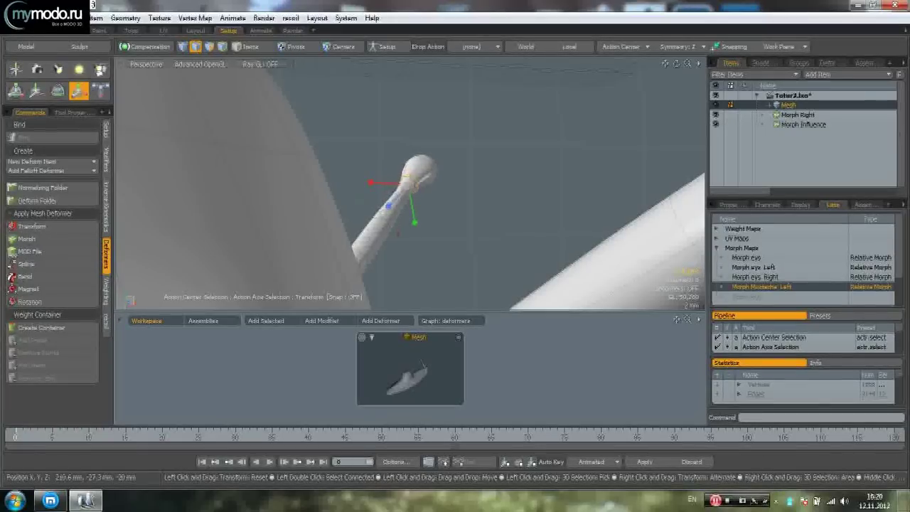
{"action": "double_click", "coordinate": [428, 164]}
{"action": "key", "text": "w"}
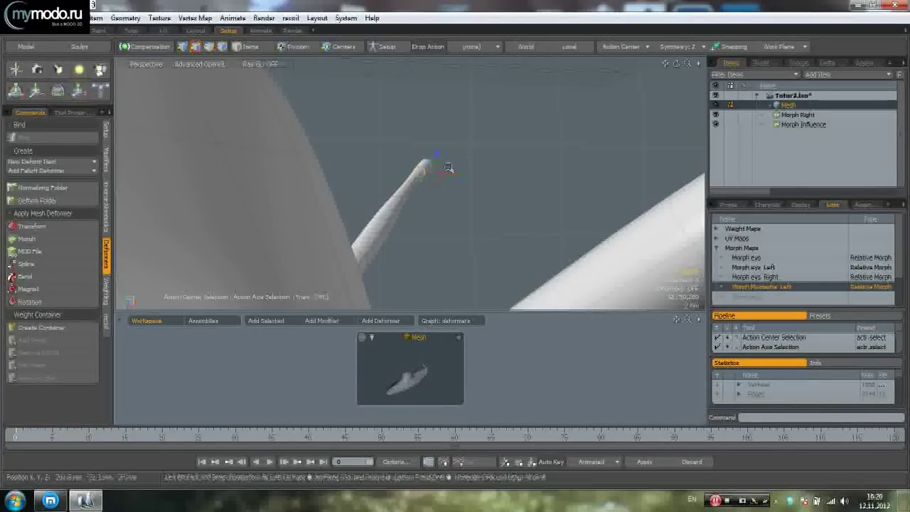
{"action": "scroll", "coordinate": [448, 167], "scroll_direction": "up", "scroll_amount": 4}
{"action": "key", "text": "space"}
{"action": "key", "text": "w"}
{"action": "key", "text": "c"}
{"action": "key", "text": "r"}
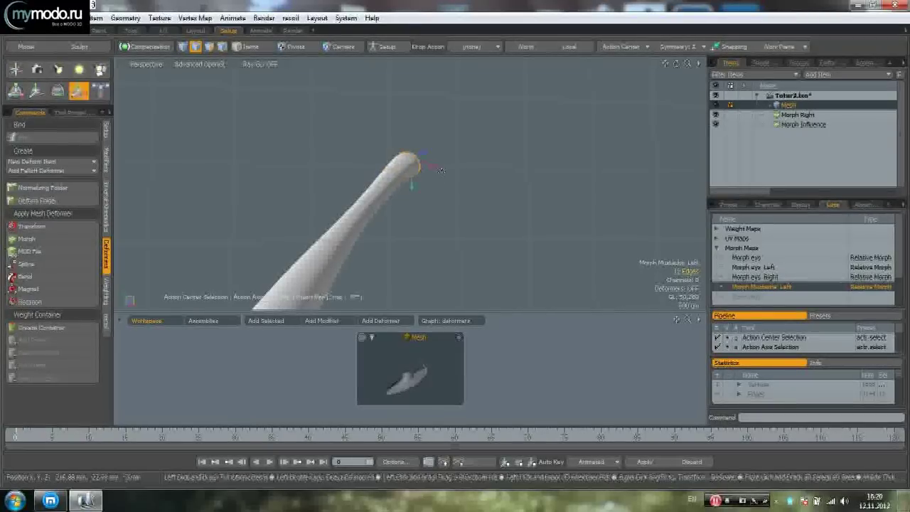
- Return to the mustache vertex selection and shorten both tentacles toward the head with Transform
{"action": "left_click_drag", "start_coordinate": [382, 176], "coordinate": [552, 185], "text": "alt"}
{"action": "key", "text": "space"}
{"action": "left_click", "coordinate": [607, 245]}
{"action": "scroll", "coordinate": [540, 196], "scroll_direction": "down", "scroll_amount": 2}
{"action": "left_click_drag", "start_coordinate": [576, 233], "coordinate": [483, 207], "text": "alt"}
{"action": "scroll", "coordinate": [566, 215], "scroll_direction": "down", "scroll_amount": 5}
{"action": "scroll", "coordinate": [520, 201], "scroll_direction": "up", "scroll_amount": 4}
{"action": "key", "text": "y"}
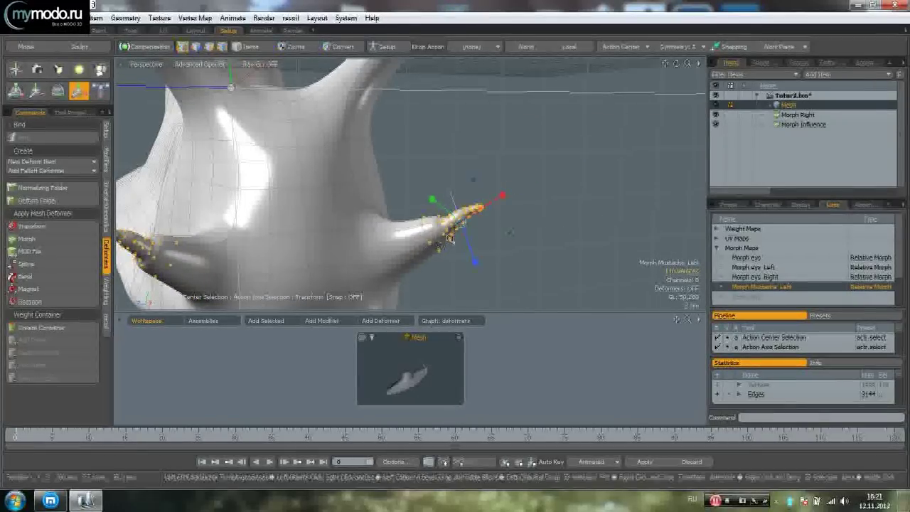
{"action": "scroll", "coordinate": [431, 248], "scroll_direction": "up", "scroll_amount": 5}
{"action": "left_click_drag", "start_coordinate": [595, 217], "coordinate": [547, 218], "text": "alt"}
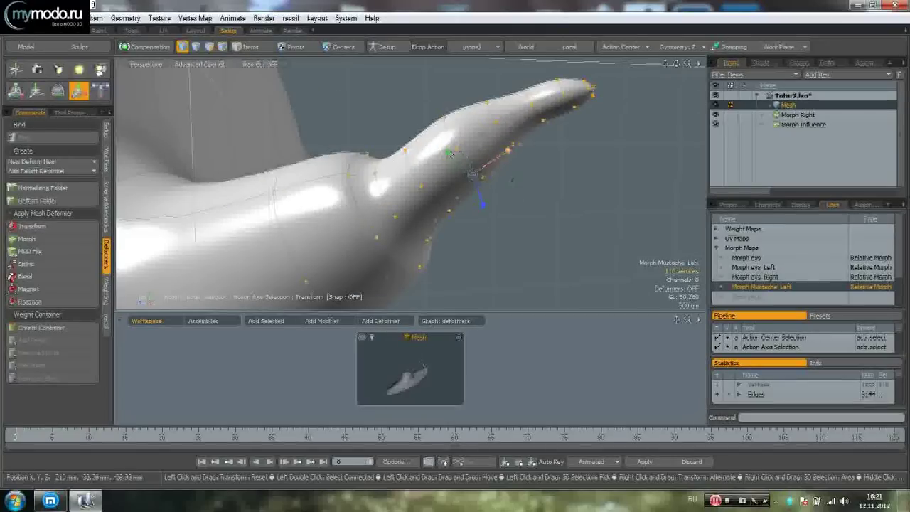
- Move the edge loops around the middle of the mustache tentacle downward to straighten its profile
{"action": "key", "text": "space"}
{"action": "key", "text": "space"}
{"action": "double_click", "coordinate": [408, 166]}
{"action": "left_click_drag", "start_coordinate": [408, 166], "coordinate": [436, 140], "text": "alt"}
{"action": "key", "text": "w"}
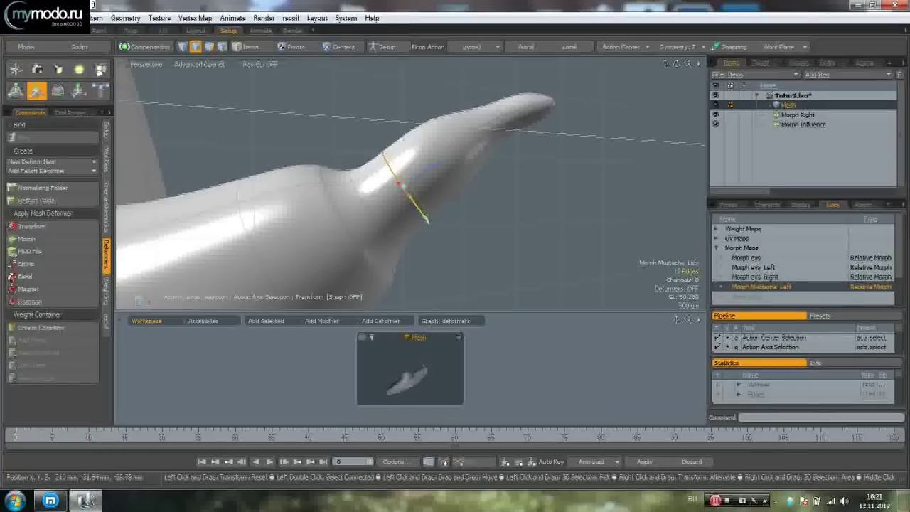
{"action": "left_click_drag", "start_coordinate": [424, 218], "coordinate": [429, 225]}
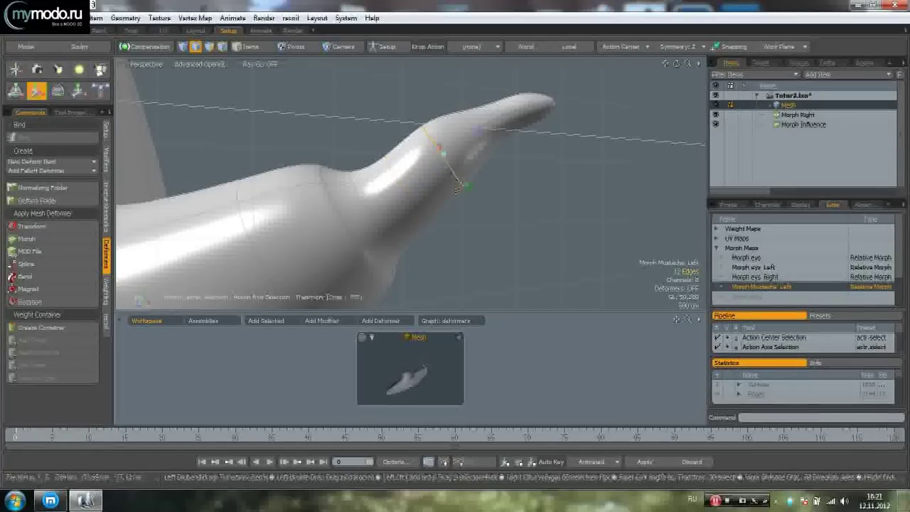
{"action": "left_click_drag", "start_coordinate": [466, 186], "coordinate": [475, 199]}
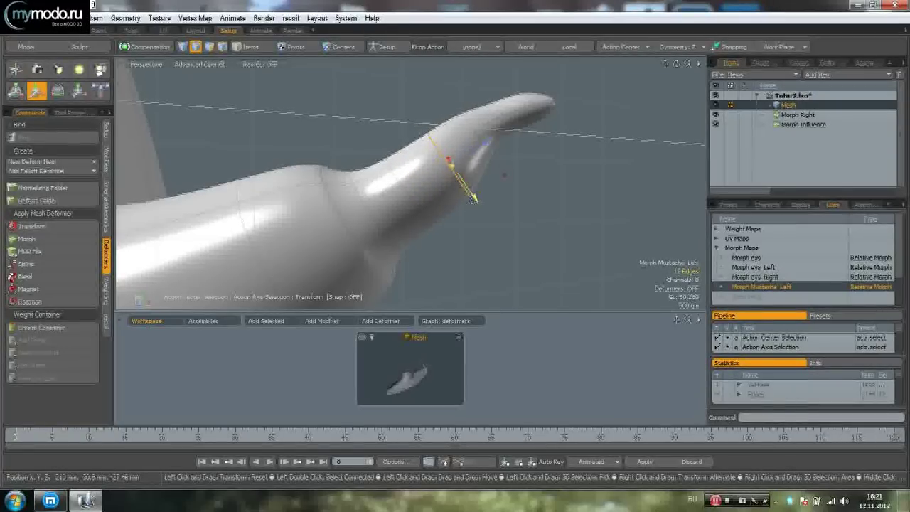
- Move the edge loops nearer the mustache tentacle's tip downward in line with the rest of the tentacle
{"action": "key", "text": "space"}
{"action": "double_click", "coordinate": [489, 154]}
{"action": "left_click_drag", "start_coordinate": [496, 165], "coordinate": [504, 182]}
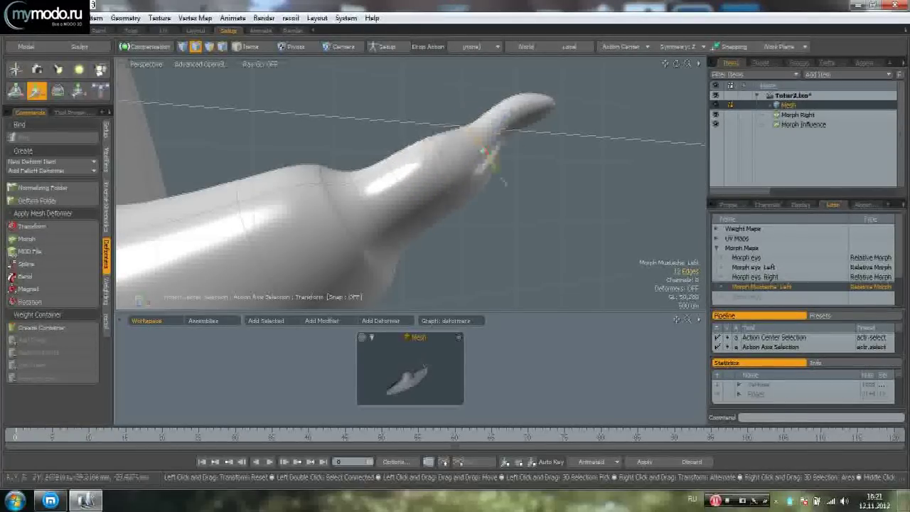
{"action": "key", "text": "space"}
{"action": "double_click", "coordinate": [513, 131]}
{"action": "key", "text": "w"}
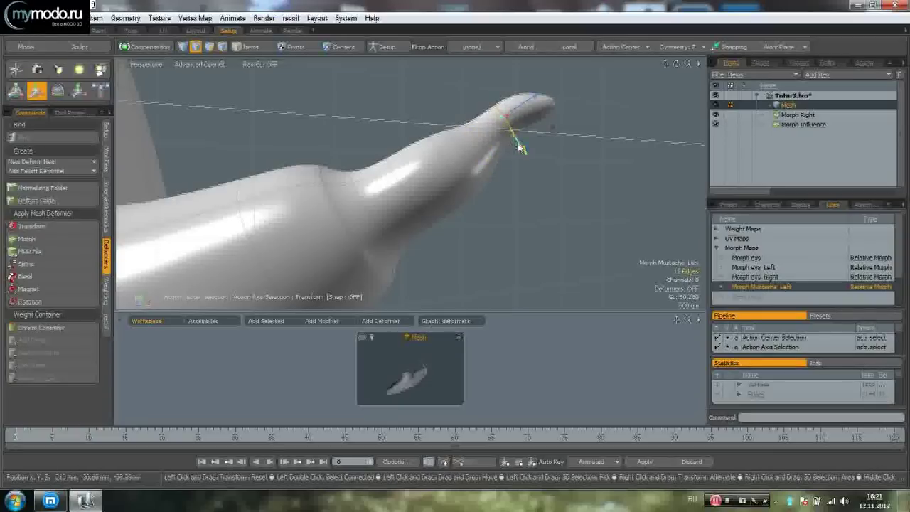
{"action": "left_click_drag", "start_coordinate": [520, 147], "coordinate": [530, 158]}
{"action": "key", "text": "space"}
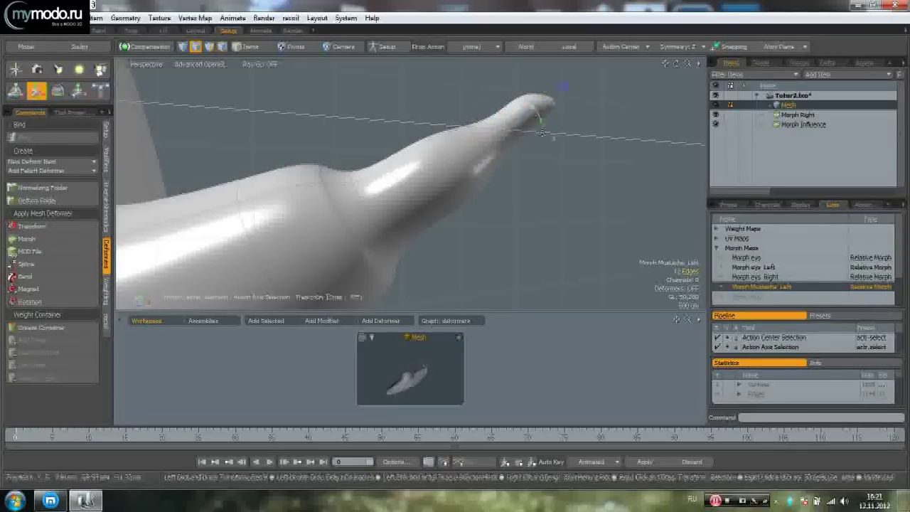
- Select the vertices at the mustache tentacle's tip and adjust their position with Move
{"action": "right_click_drag", "start_coordinate": [543, 99], "coordinate": [540, 125]}
{"action": "key", "text": "w"}
{"action": "key", "text": "space"}
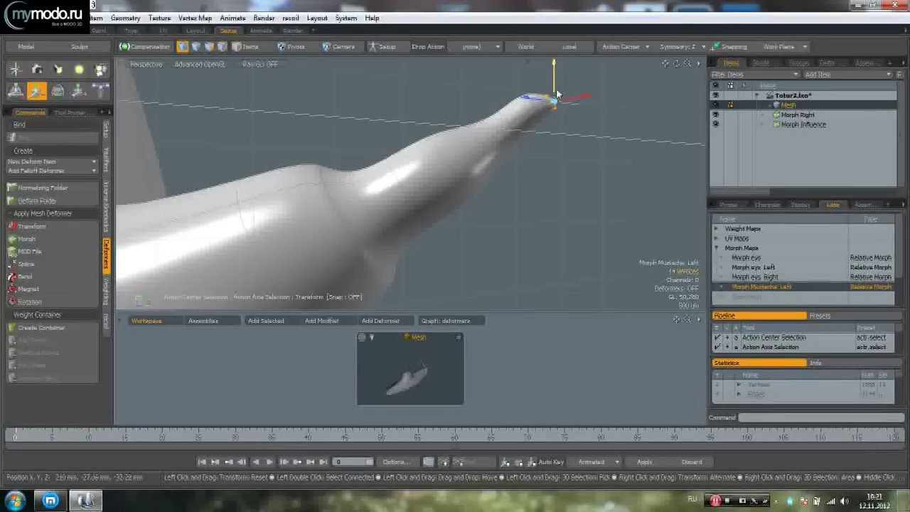
{"action": "key", "text": "w"}
{"action": "left_click_drag", "start_coordinate": [576, 89], "coordinate": [509, 107], "text": "alt+shift"}
{"action": "left_click", "coordinate": [573, 110]}
{"action": "key", "text": "space"}
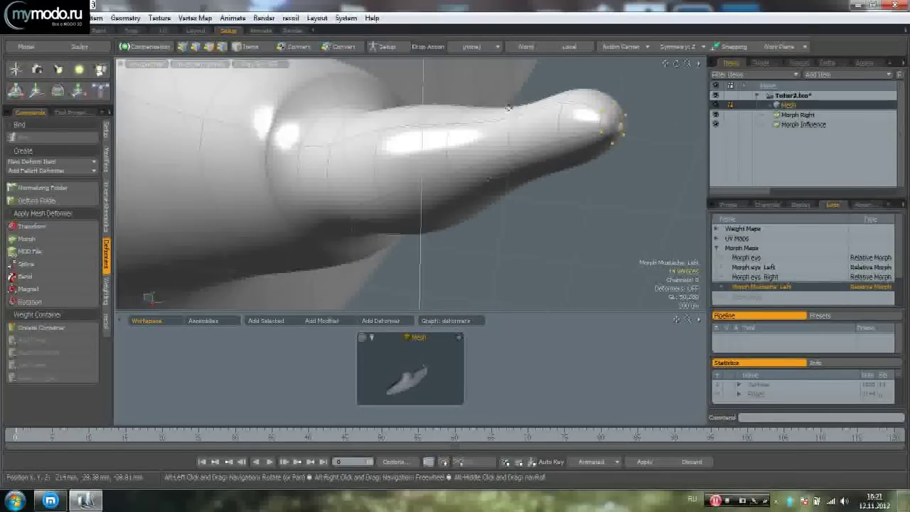
- Select all the mustache tentacle vertices again and activate the Transform tool
{"action": "mouse_move", "coordinate": [530, 151]}
{"action": "left_mouse_down", "text": "ctrl+alt"}
{"action": "mouse_move", "coordinate": [477, 166]}
{"action": "mouse_move", "coordinate": [501, 186]}
{"action": "left_mouse_up", "text": "ctrl+alt"}
{"action": "mouse_move", "coordinate": [520, 193]}
{"action": "right_mouse_down"}
{"action": "mouse_move", "coordinate": [394, 95]}
{"action": "mouse_move", "coordinate": [351, 307]}
{"action": "mouse_move", "coordinate": [398, 290]}
{"action": "right_mouse_up"}
{"action": "key", "text": "w"}
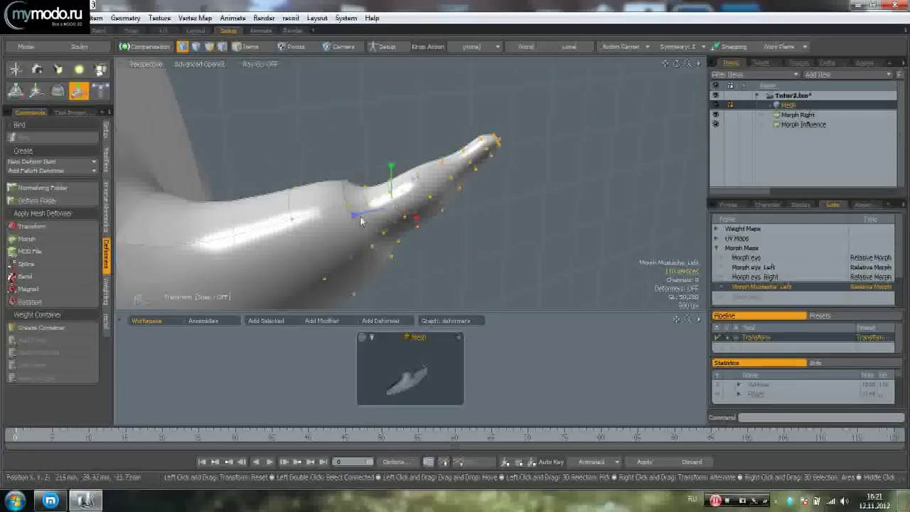
- Try to compress the mustache tentacle along its length and adjust the edge loop at its rim
{"action": "key", "text": "alt+s"}
{"action": "left_click_drag", "start_coordinate": [361, 227], "coordinate": [395, 199]}
{"action": "left_click_drag", "start_coordinate": [488, 182], "coordinate": [387, 140], "text": "ctrl+alt"}
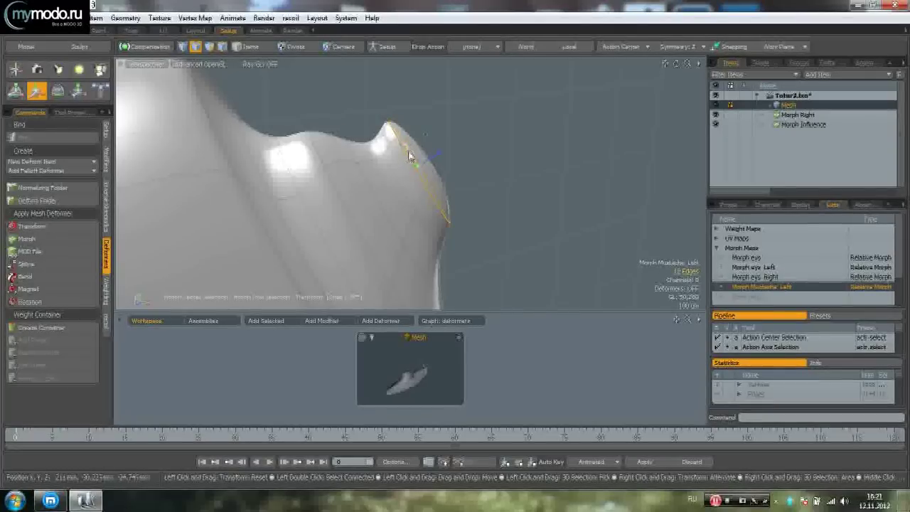
{"action": "left_click_drag", "start_coordinate": [406, 147], "coordinate": [414, 174]}
{"action": "key", "text": "r"}
{"action": "left_click_drag", "start_coordinate": [626, 183], "coordinate": [600, 161]}
{"action": "left_click_drag", "start_coordinate": [642, 206], "coordinate": [420, 202], "text": "alt"}
- Try to flatten the mustache vertices into one plane by setting their Y scale to 0%
{"action": "key", "text": "1"}
{"action": "scroll", "coordinate": [493, 217], "scroll_direction": "down", "scroll_amount": 3}
{"action": "key", "text": "r"}
{"action": "scroll", "coordinate": [493, 223], "scroll_direction": "down", "scroll_amount": 2}
{"action": "key", "text": "k"}
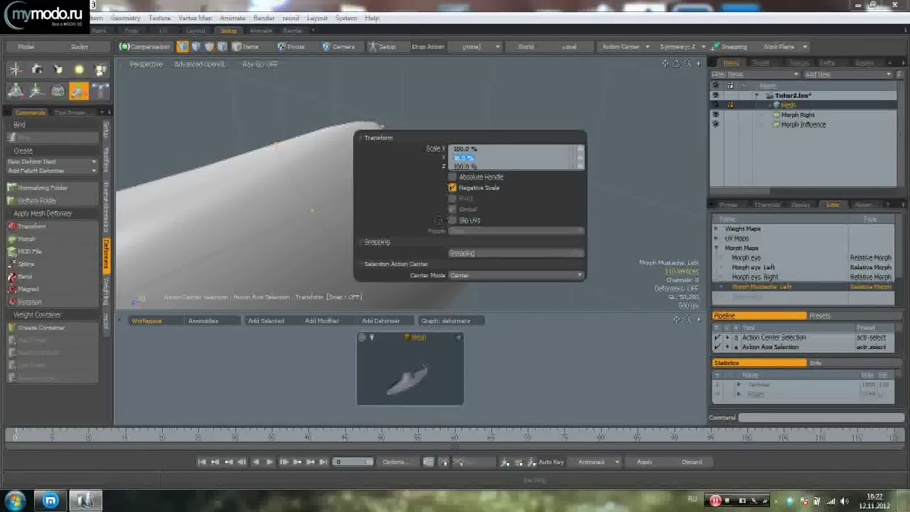
{"action": "type", "text": "0"}
{"action": "key", "text": "Return"}
{"action": "key", "text": "space"}
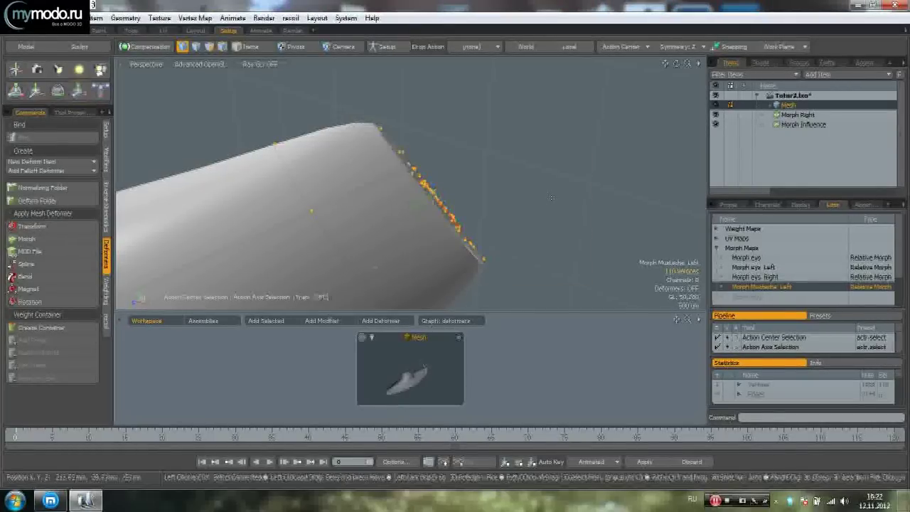
- Try to move the flattened mustache vertices in toward the snail's head
{"action": "left_click_drag", "start_coordinate": [536, 194], "coordinate": [471, 128], "text": "alt"}
{"action": "right_click_drag", "start_coordinate": [621, 272], "coordinate": [615, 245]}
{"action": "mouse_move", "coordinate": [568, 220]}
{"action": "left_mouse_down", "text": "alt"}
{"action": "mouse_move", "coordinate": [532, 153]}
{"action": "mouse_move", "coordinate": [561, 132]}
{"action": "left_mouse_up", "text": "alt"}
{"action": "key", "text": "w"}
{"action": "mouse_move", "coordinate": [584, 95]}
{"action": "left_mouse_down"}
{"action": "mouse_move", "coordinate": [424, 216]}
{"action": "mouse_move", "coordinate": [508, 221]}
{"action": "mouse_move", "coordinate": [508, 210]}
{"action": "mouse_move", "coordinate": [491, 233]}
{"action": "left_mouse_up"}
- Undo the move and flattening of the mustache tentacle vertices
{"action": "key", "text": "ctrl+z"}
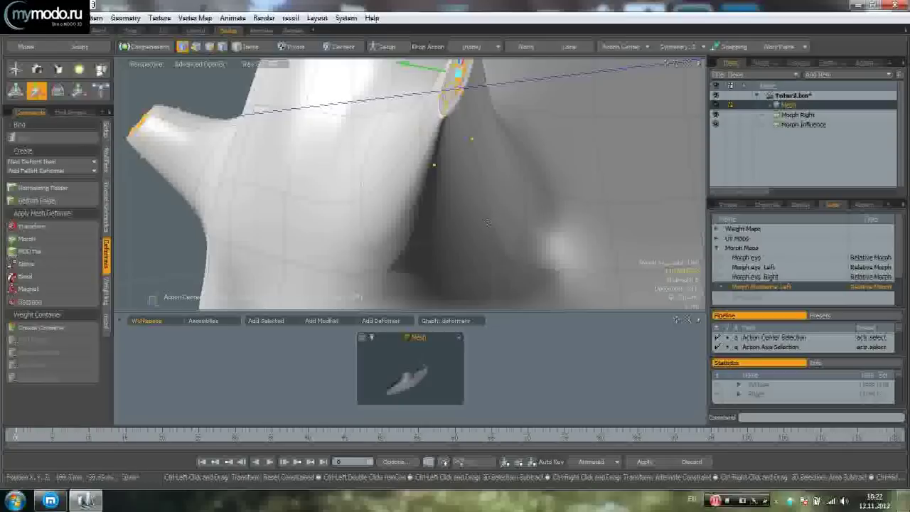
{"action": "key", "text": "q"}
{"action": "left_click", "coordinate": [489, 203]}
{"action": "key", "text": "ctrl+z"}
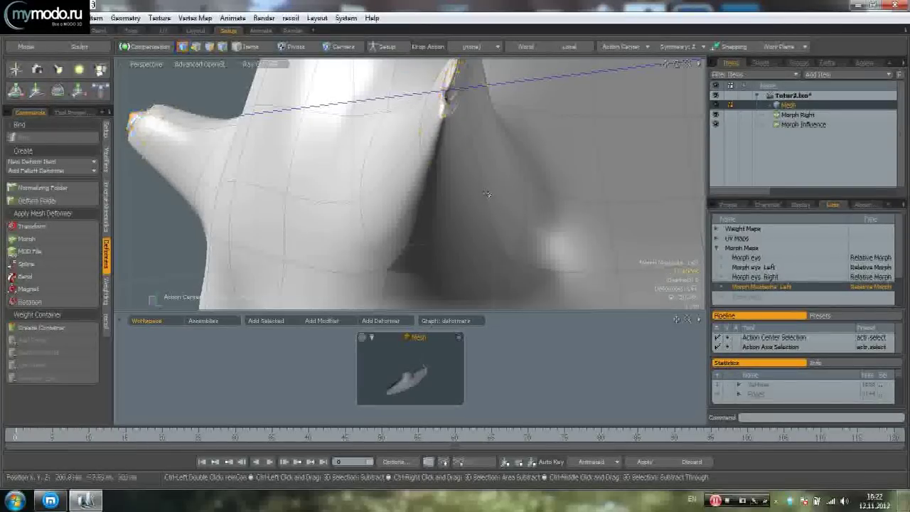
{"action": "key", "text": "ctrl+z"}
{"action": "key", "text": "ctrl+z"}
- Compress the mustache tentacle vertices lengthwise with Transform and set their X scale to 0% to flatten the tips
{"action": "left_click_drag", "start_coordinate": [486, 191], "coordinate": [572, 177], "text": "alt"}
{"action": "key", "text": "q"}
{"action": "key", "text": "y"}
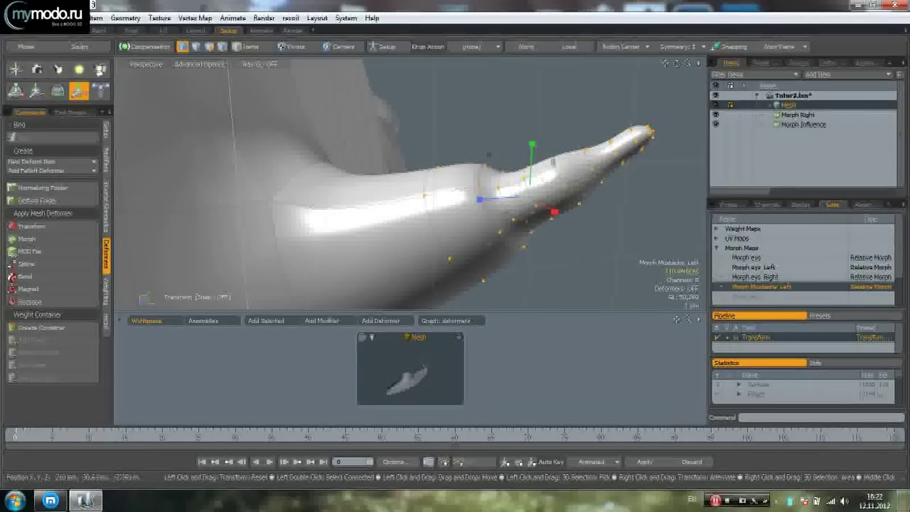
{"action": "left_click_drag", "start_coordinate": [571, 153], "coordinate": [523, 190], "text": "alt"}
{"action": "key", "text": "alt+a"}
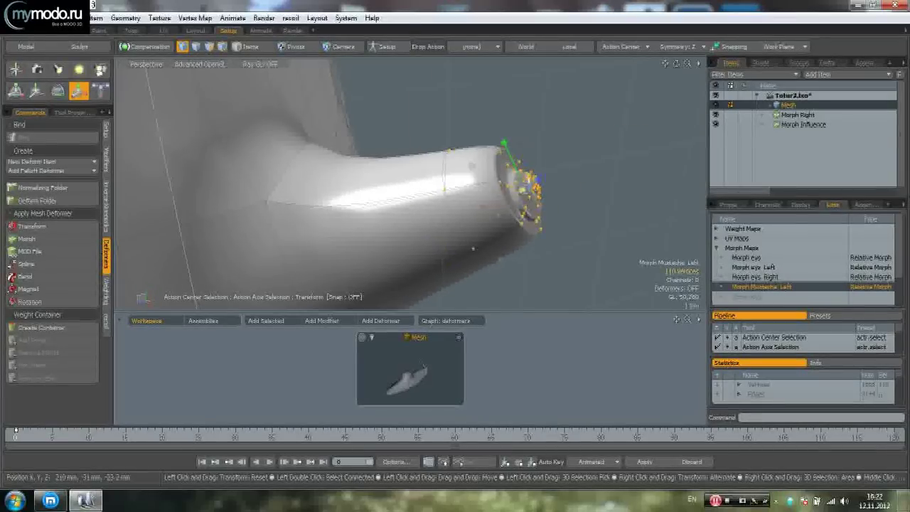
{"action": "left_click_drag", "start_coordinate": [625, 163], "coordinate": [601, 187], "text": "alt"}
{"action": "key", "text": "k"}
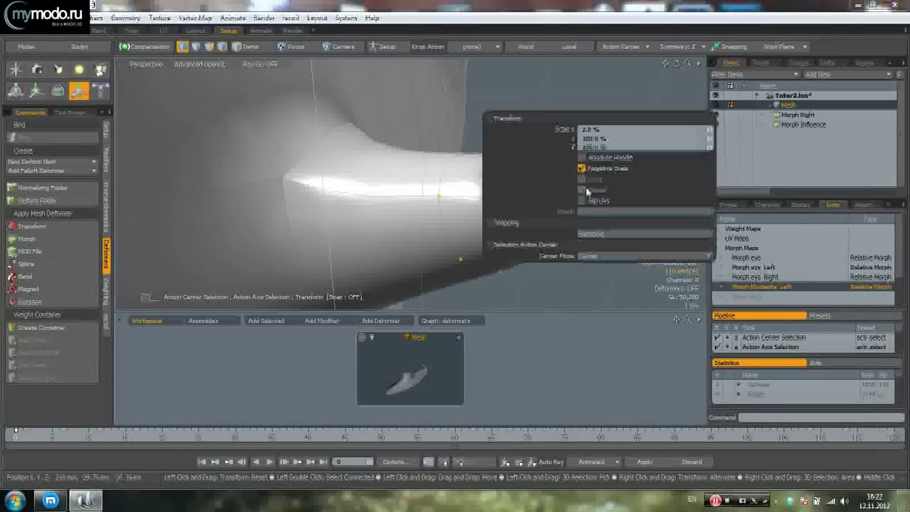
{"action": "left_click_drag", "start_coordinate": [605, 131], "coordinate": [537, 150]}
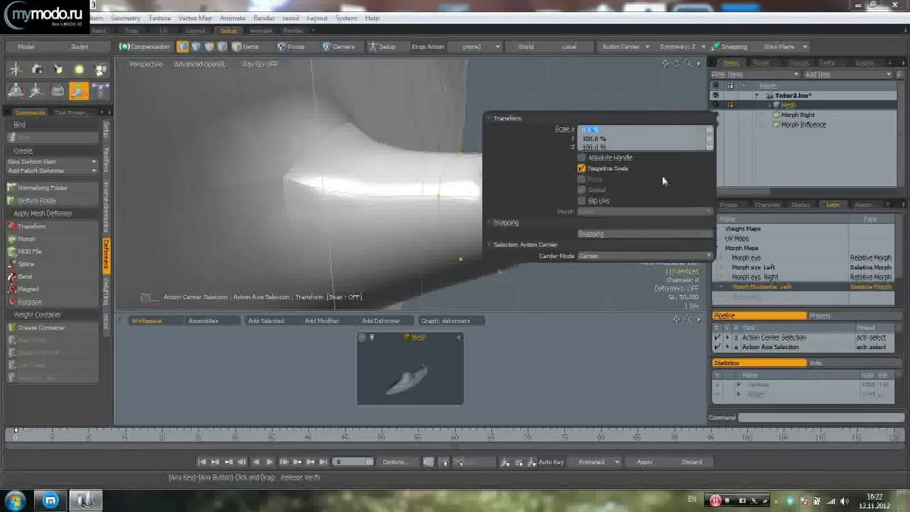
- Select the inner edge loops on the flattened mustache tip and shift them into a more concentric arrangement
{"action": "left_click_drag", "start_coordinate": [441, 186], "coordinate": [369, 181], "text": "alt"}
{"action": "left_click_drag", "start_coordinate": [485, 197], "coordinate": [444, 202], "text": "alt"}
{"action": "key", "text": "2"}
{"action": "double_click", "coordinate": [410, 206]}
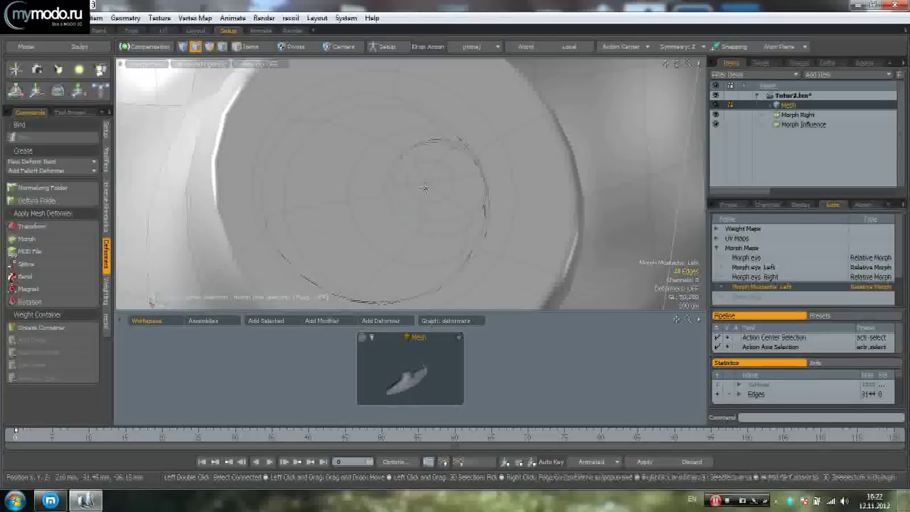
{"action": "double_click", "coordinate": [374, 243]}
{"action": "double_click", "coordinate": [415, 200], "text": "shift"}
{"action": "key", "text": "w"}
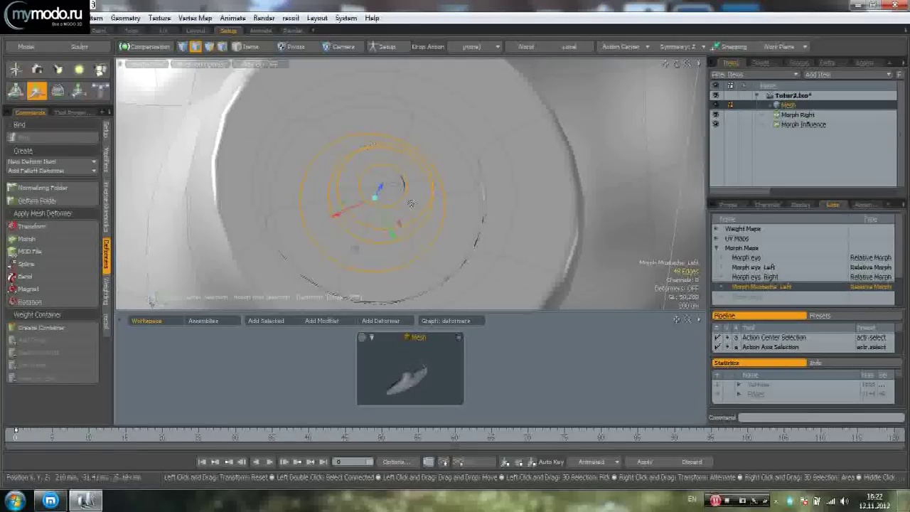
- Move a stray vertex on the innermost ring of the flattened mustache tip outward
{"action": "key", "text": "space"}
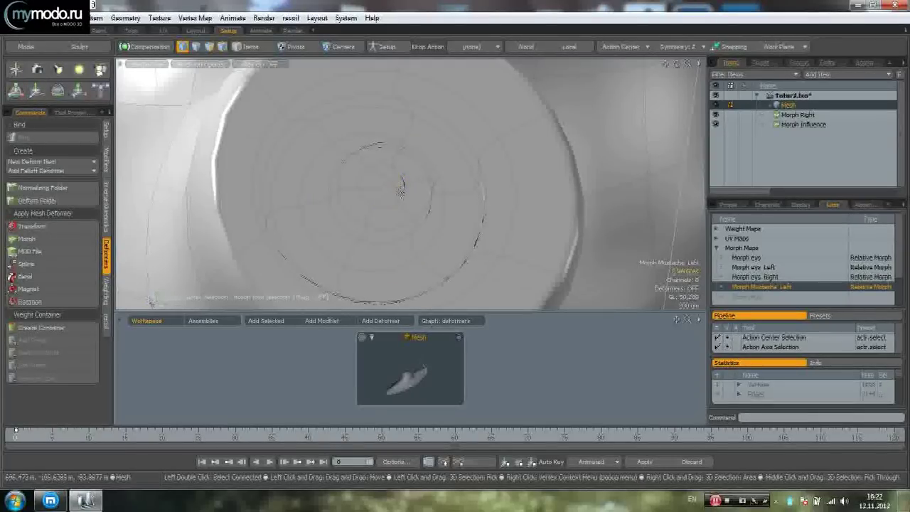
{"action": "key", "text": "w"}
{"action": "left_click_drag", "start_coordinate": [417, 180], "coordinate": [428, 179]}
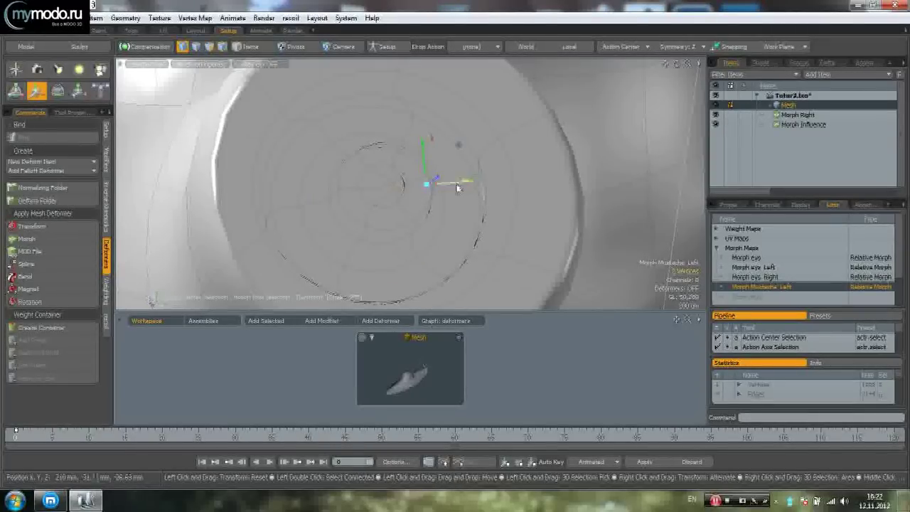
{"action": "key", "text": "space"}
- Scale and move the surrounding edge loops of the flattened mustache tip so the rings nest without overlapping
{"action": "scroll", "coordinate": [390, 146], "scroll_direction": "up", "scroll_amount": 2}
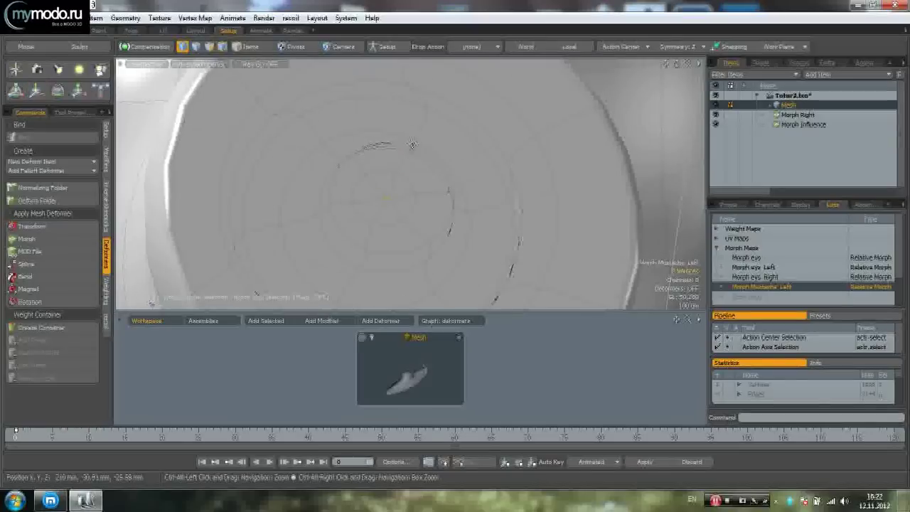
{"action": "left_click", "coordinate": [402, 147]}
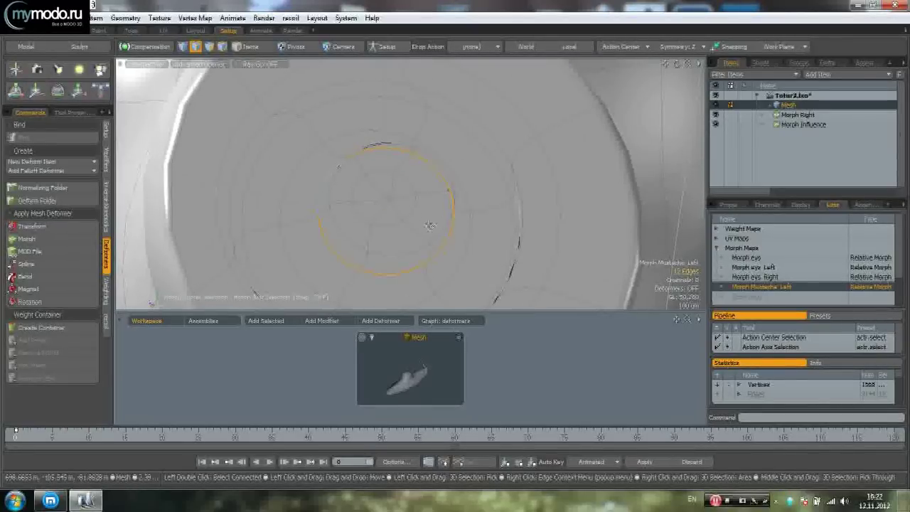
{"action": "key", "text": "w"}
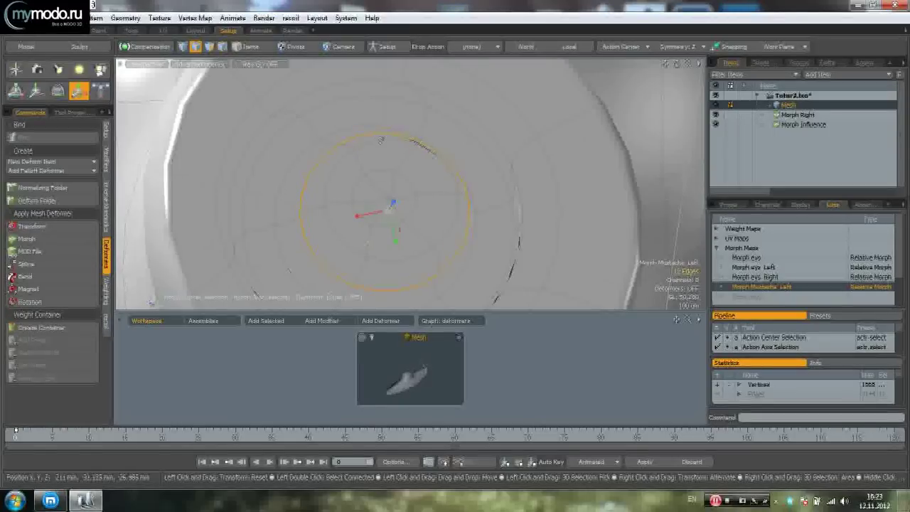
{"action": "key", "text": "space"}
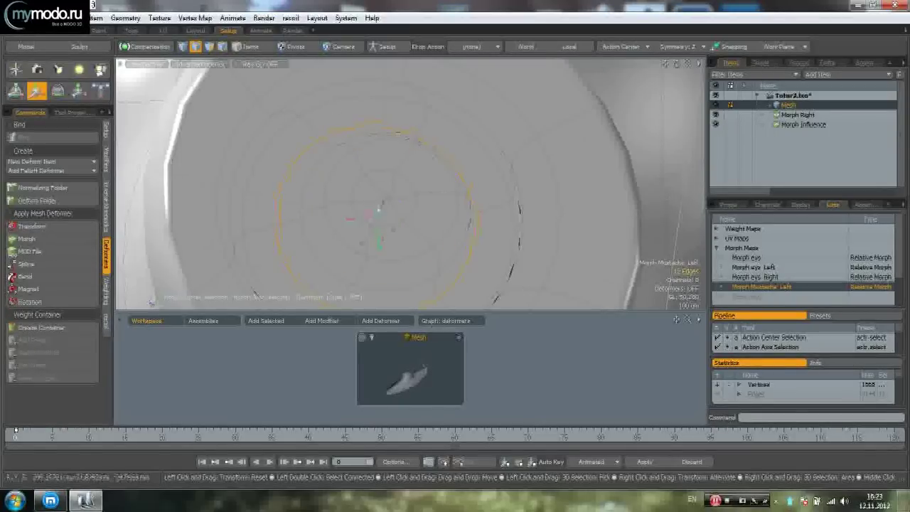
{"action": "mouse_move", "coordinate": [450, 163]}
{"action": "left_mouse_down"}
{"action": "mouse_move", "coordinate": [514, 177]}
{"action": "mouse_move", "coordinate": [554, 228]}
{"action": "mouse_move", "coordinate": [543, 173]}
{"action": "mouse_move", "coordinate": [532, 189]}
{"action": "mouse_move", "coordinate": [546, 193]}
{"action": "left_mouse_up"}
{"action": "key", "text": "space"}
{"action": "double_click", "coordinate": [548, 228]}
{"action": "key", "text": "w"}
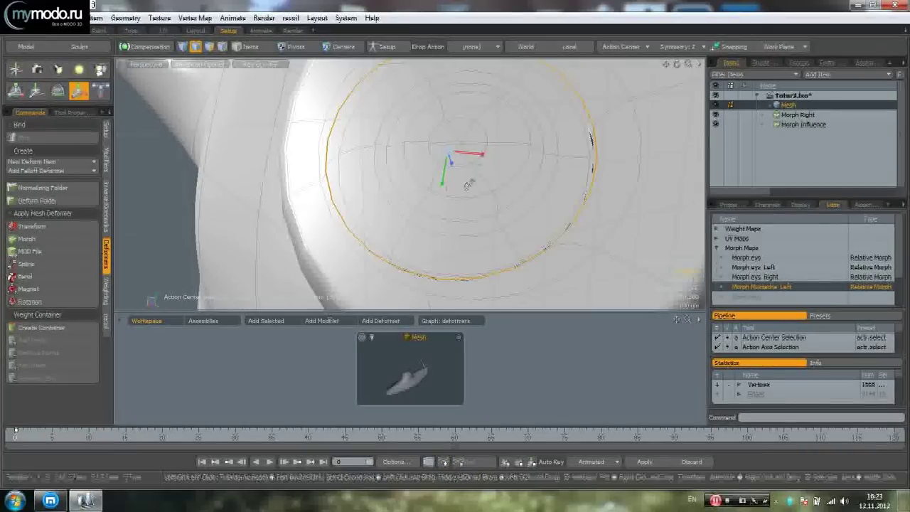
{"action": "left_click_drag", "start_coordinate": [471, 185], "coordinate": [471, 181]}
{"action": "left_click_drag", "start_coordinate": [566, 196], "coordinate": [532, 197], "text": "alt"}
{"action": "left_click_drag", "start_coordinate": [532, 197], "coordinate": [528, 197], "text": "alt"}
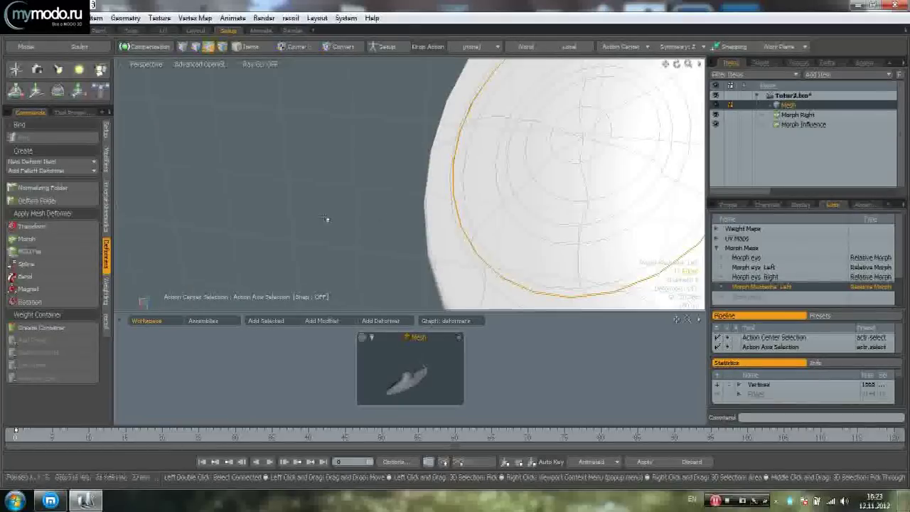
- Select the flattened mustache vertices, move them in to the snail's head and rotate them to follow its surface
{"action": "left_click_drag", "start_coordinate": [325, 218], "coordinate": [476, 197], "text": "alt"}
{"action": "scroll", "coordinate": [504, 232], "scroll_direction": "down", "scroll_amount": 4}
{"action": "mouse_move", "coordinate": [504, 231]}
{"action": "left_mouse_down", "text": "alt"}
{"action": "mouse_move", "coordinate": [513, 192]}
{"action": "mouse_move", "coordinate": [568, 186]}
{"action": "left_mouse_up", "text": "alt"}
{"action": "key", "text": "space"}
{"action": "left_click_drag", "start_coordinate": [508, 174], "coordinate": [549, 178], "text": "alt"}
{"action": "right_click_drag", "start_coordinate": [435, 151], "coordinate": [470, 216]}
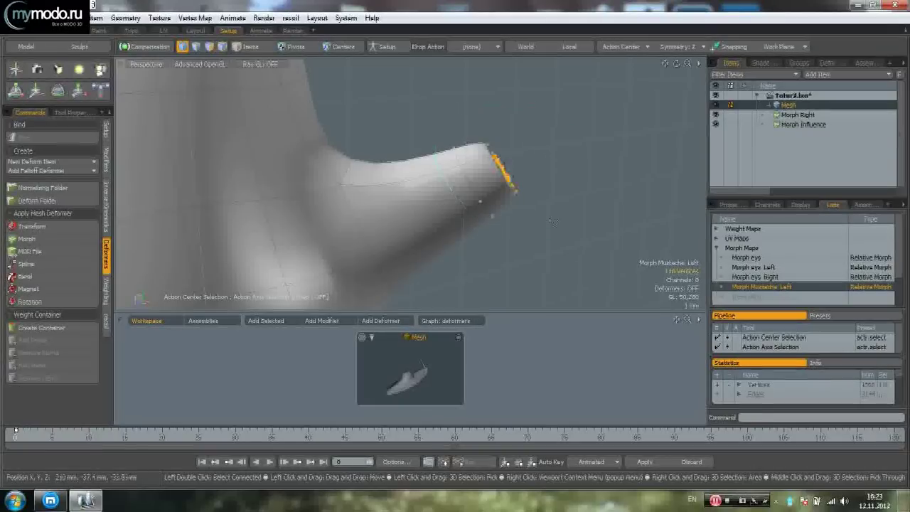
{"action": "key", "text": "w"}
{"action": "left_click_drag", "start_coordinate": [524, 156], "coordinate": [409, 244]}
{"action": "key", "text": "e"}
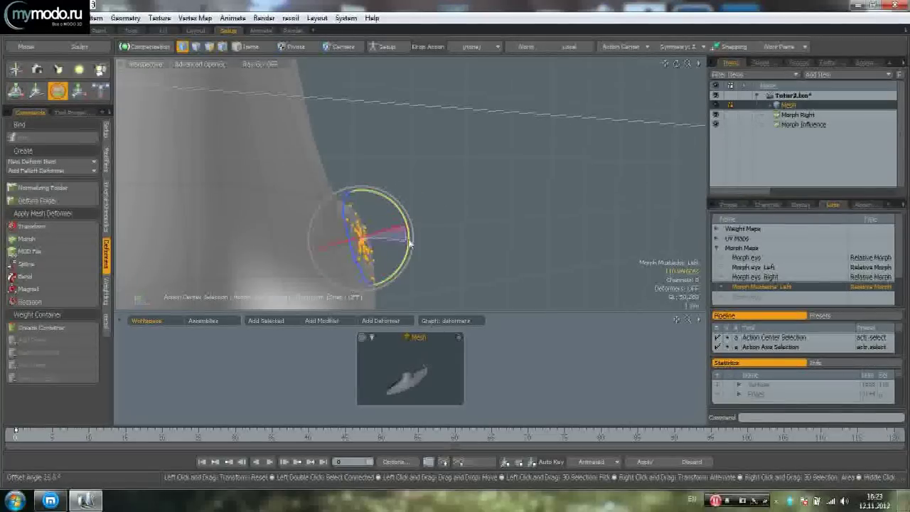
- Refine the position and rotation of the retracted mustache vertices so they lie against the head
{"action": "left_click_drag", "start_coordinate": [429, 214], "coordinate": [616, 183], "text": "alt"}
{"action": "scroll", "coordinate": [616, 183], "scroll_direction": "down", "scroll_amount": 3}
{"action": "mouse_move", "coordinate": [453, 199]}
{"action": "left_mouse_down", "text": "alt"}
{"action": "mouse_move", "coordinate": [550, 178]}
{"action": "mouse_move", "coordinate": [490, 184]}
{"action": "mouse_move", "coordinate": [458, 213]}
{"action": "mouse_move", "coordinate": [447, 210]}
{"action": "left_mouse_up", "text": "alt"}
{"action": "key", "text": "w"}
{"action": "left_click_drag", "start_coordinate": [561, 205], "coordinate": [495, 258], "text": "alt"}
{"action": "key", "text": "e"}
{"action": "key", "text": "q"}
- Smooth the retracted mustache area with the Smooth sculpt brush and clear the vertex selection
{"action": "key", "text": "F5"}
{"action": "left_click", "coordinate": [57, 81]}
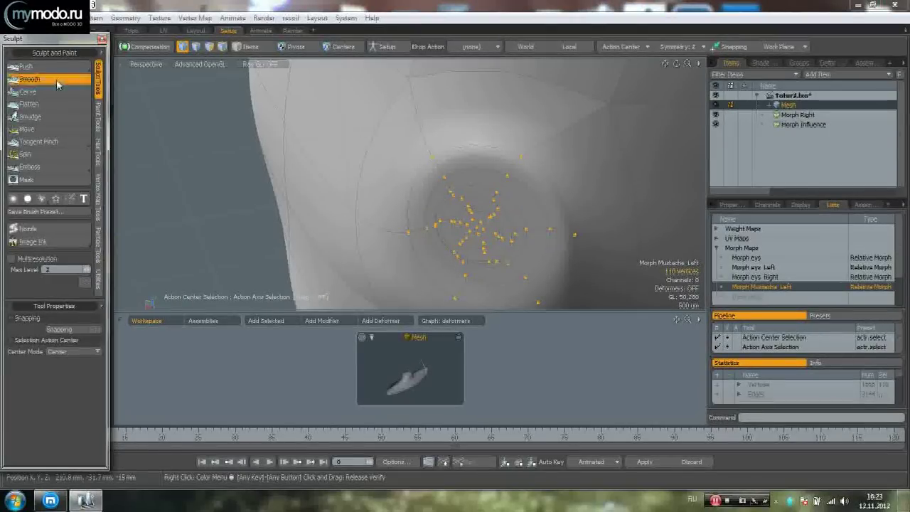
{"action": "left_click_drag", "start_coordinate": [374, 152], "coordinate": [452, 164], "text": "alt"}
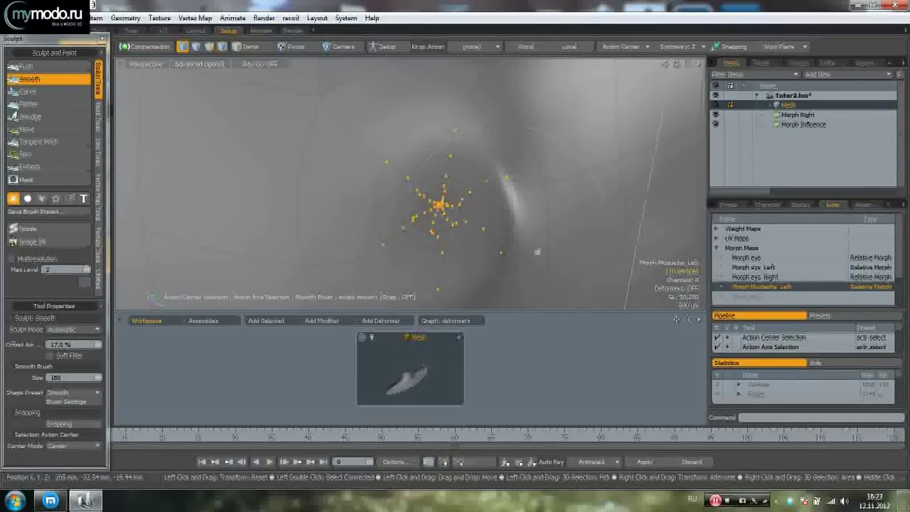
{"action": "left_click_drag", "start_coordinate": [489, 294], "coordinate": [520, 182], "text": "alt"}
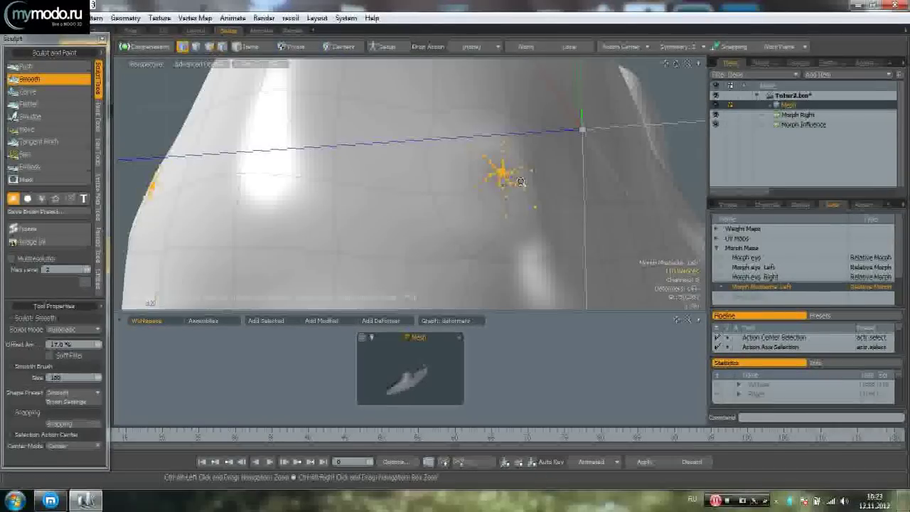
{"action": "key", "text": "space"}
{"action": "left_click", "coordinate": [658, 133]}
- Create another relative morph map using the suggested name Morph Mustache Left
{"action": "left_click_drag", "start_coordinate": [551, 141], "coordinate": [604, 258], "text": "alt"}
{"action": "left_click", "coordinate": [751, 297]}
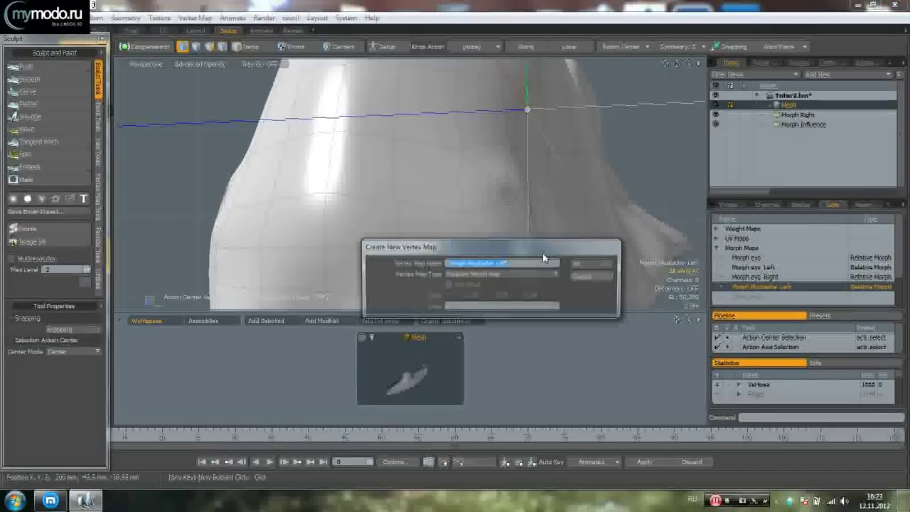
{"action": "left_click", "coordinate": [586, 263]}
{"action": "left_click_drag", "start_coordinate": [569, 241], "coordinate": [618, 250], "text": "alt"}
{"action": "scroll", "coordinate": [570, 232], "scroll_direction": "down", "scroll_amount": 3}
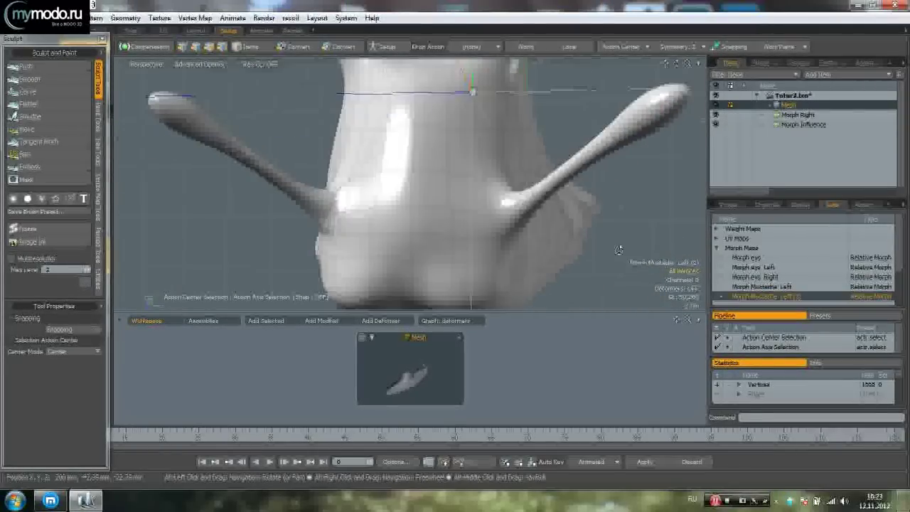
- Activate the original Morph Mustache Left map and enable deformations in the perspective viewport
{"action": "left_click", "coordinate": [768, 287]}
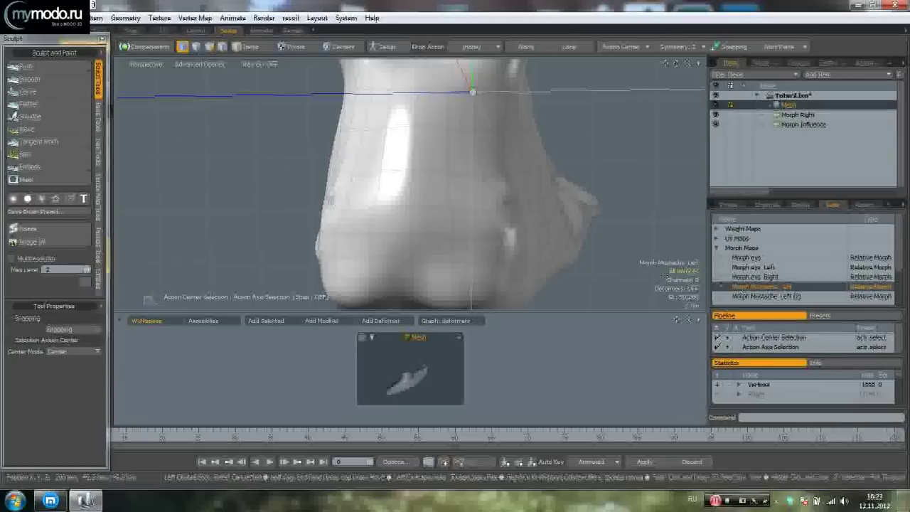
{"action": "left_click_drag", "start_coordinate": [597, 260], "coordinate": [553, 248], "text": "alt"}
{"action": "left_click", "coordinate": [200, 65]}
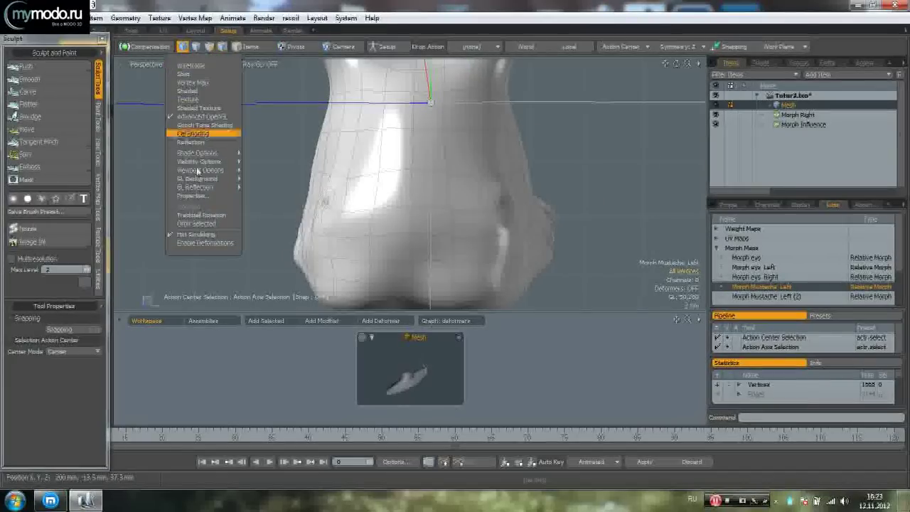
{"action": "left_click", "coordinate": [201, 244]}
- Try to copy the Morph Mustache Left map with the vertices of both mustache tentacles selected
{"action": "left_click_drag", "start_coordinate": [383, 246], "coordinate": [632, 195], "text": "alt"}
{"action": "mouse_move", "coordinate": [632, 195]}
{"action": "right_mouse_down"}
{"action": "mouse_move", "coordinate": [497, 116]}
{"action": "mouse_move", "coordinate": [462, 175]}
{"action": "mouse_move", "coordinate": [473, 206]}
{"action": "mouse_move", "coordinate": [599, 250]}
{"action": "right_mouse_up"}
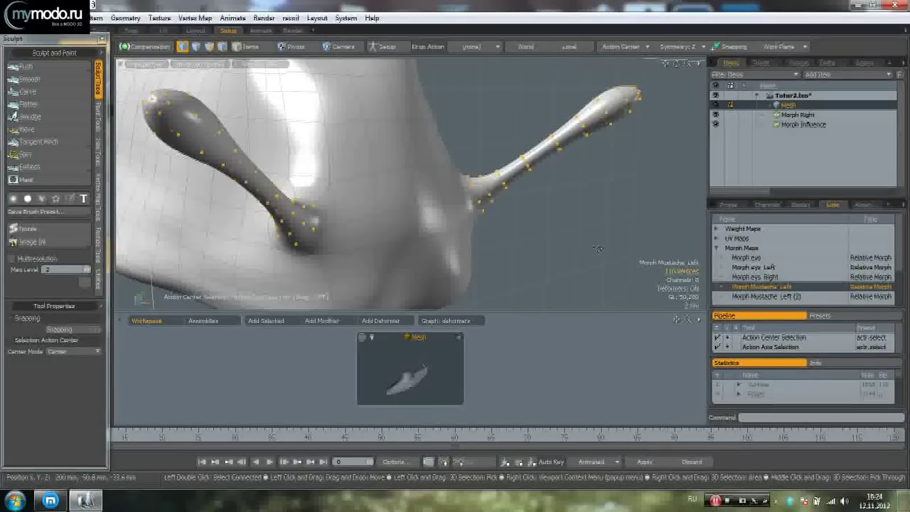
{"action": "right_click", "coordinate": [773, 290]}
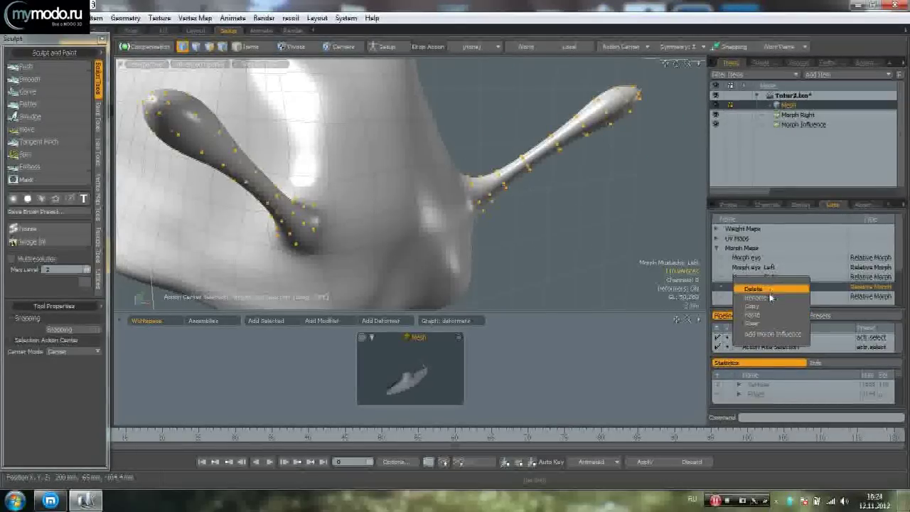
{"action": "left_click", "coordinate": [762, 307]}
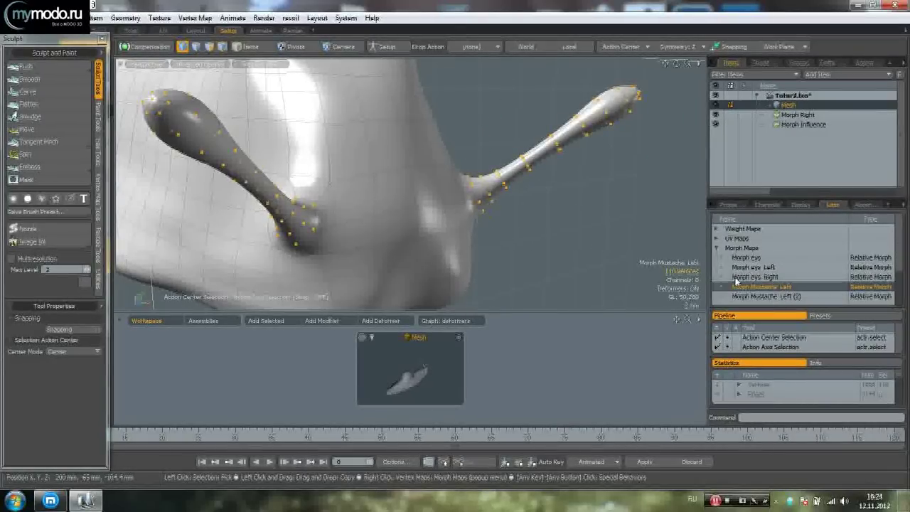
- Turn symmetry off and deselect one mustache tentacle so only the other tentacle's vertices remain selected
{"action": "left_click_drag", "start_coordinate": [611, 153], "coordinate": [512, 145], "text": "alt"}
{"action": "left_click", "coordinate": [675, 48]}
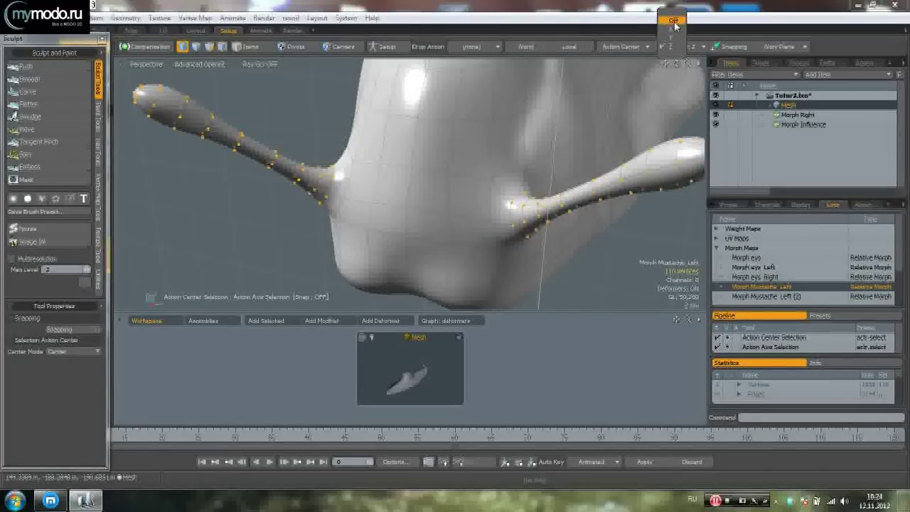
{"action": "left_click", "coordinate": [673, 22]}
{"action": "scroll", "coordinate": [420, 193], "scroll_direction": "down", "scroll_amount": 2}
{"action": "middle_click_drag", "start_coordinate": [179, 238], "coordinate": [234, 254], "text": "ctrl"}
{"action": "left_click_drag", "start_coordinate": [284, 213], "coordinate": [453, 204], "text": "alt"}
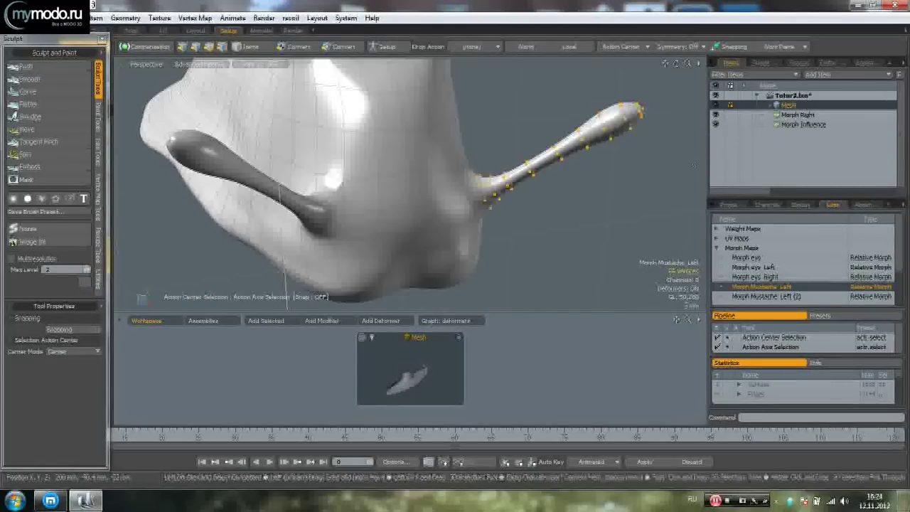
- Copy the selected tentacle's data from Morph Mustache Left and paste it into Morph Mustache Left (2)
{"action": "right_click", "coordinate": [771, 288]}
{"action": "left_click", "coordinate": [762, 305]}
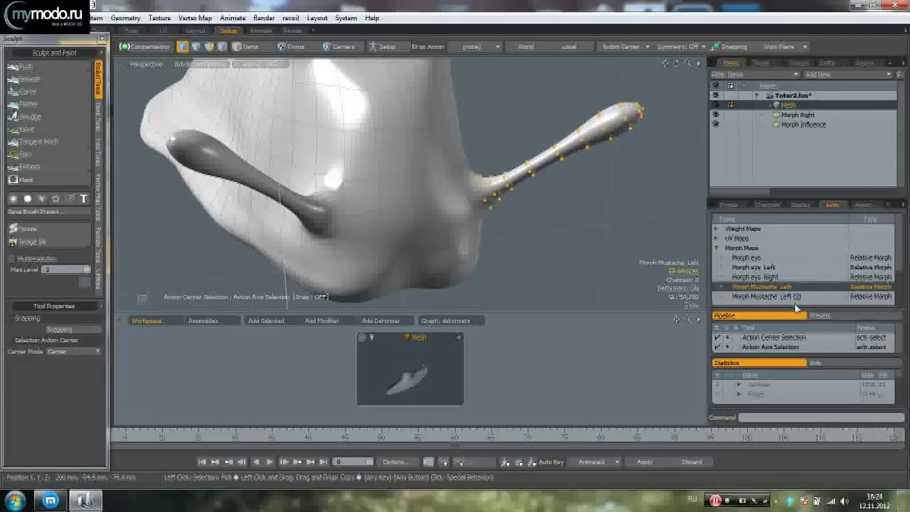
{"action": "right_click", "coordinate": [794, 296]}
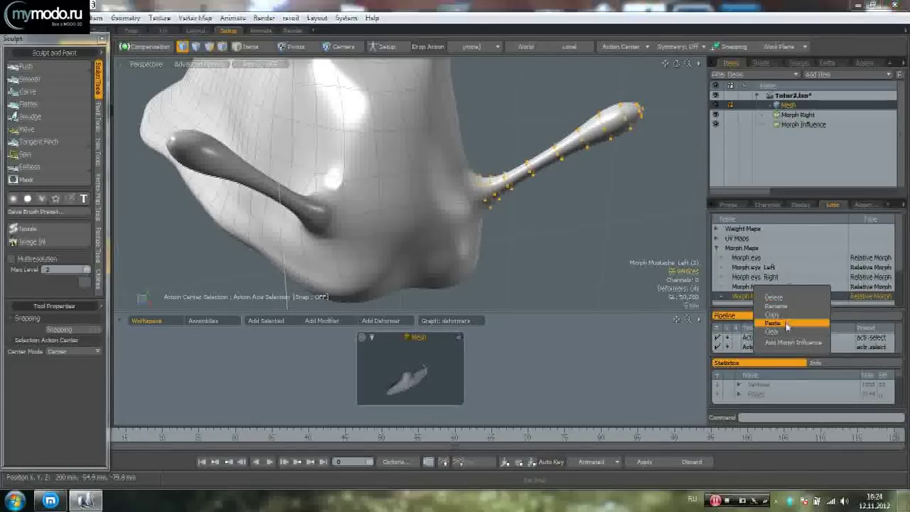
{"action": "left_click", "coordinate": [786, 324]}
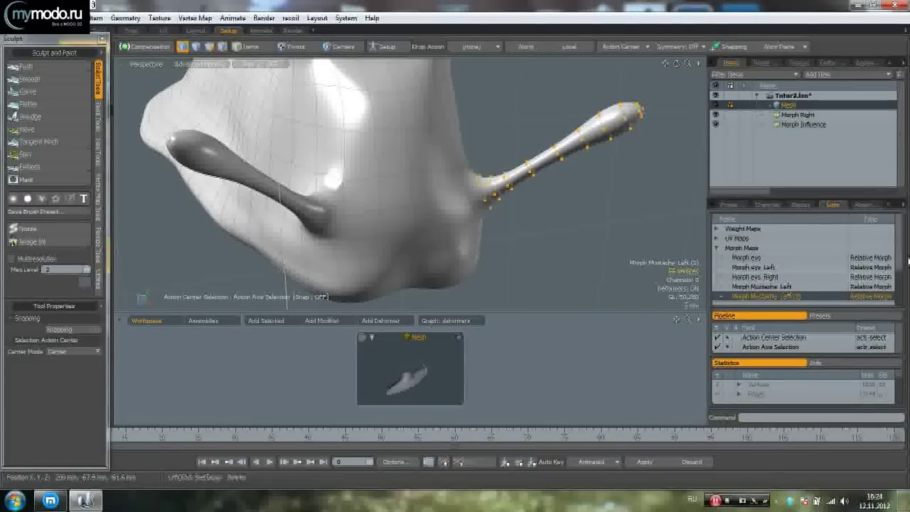
- Create a new relative morph map named Morph Mustache Right
{"action": "left_click_drag", "start_coordinate": [895, 261], "coordinate": [896, 290]}
{"action": "left_click", "coordinate": [823, 279]}
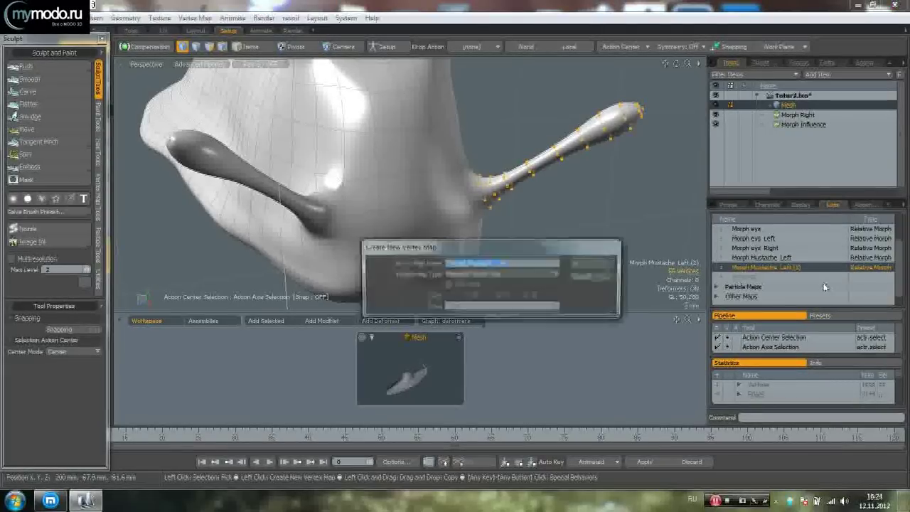
{"action": "left_click", "coordinate": [509, 263]}
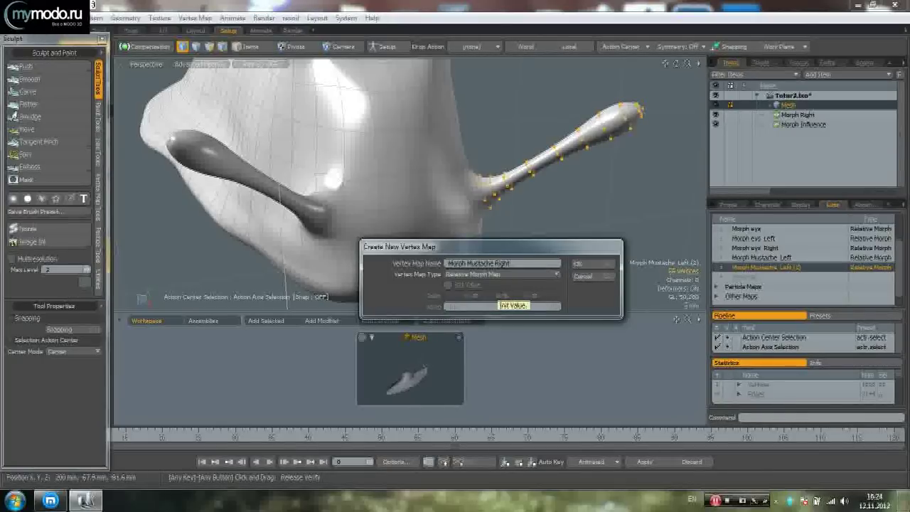
{"action": "key", "text": "Return"}
- Select only the vertices of the opposite mustache tentacle with a lasso selection
{"action": "mouse_move", "coordinate": [498, 289]}
{"action": "left_mouse_down", "text": "alt"}
{"action": "mouse_move", "coordinate": [321, 116]}
{"action": "mouse_move", "coordinate": [274, 198]}
{"action": "mouse_move", "coordinate": [311, 111]}
{"action": "left_mouse_up", "text": "alt"}
{"action": "right_click_drag", "start_coordinate": [311, 111], "coordinate": [176, 265]}
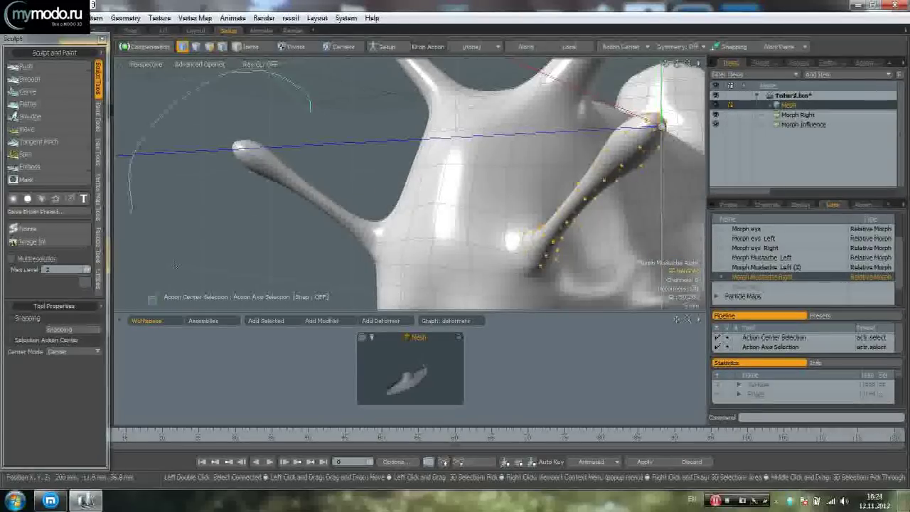
{"action": "right_click_drag", "start_coordinate": [375, 161], "coordinate": [366, 154]}
{"action": "mouse_move", "coordinate": [505, 221]}
{"action": "left_mouse_down", "text": "alt"}
{"action": "mouse_move", "coordinate": [613, 244]}
{"action": "mouse_move", "coordinate": [547, 245]}
{"action": "left_mouse_up", "text": "alt"}
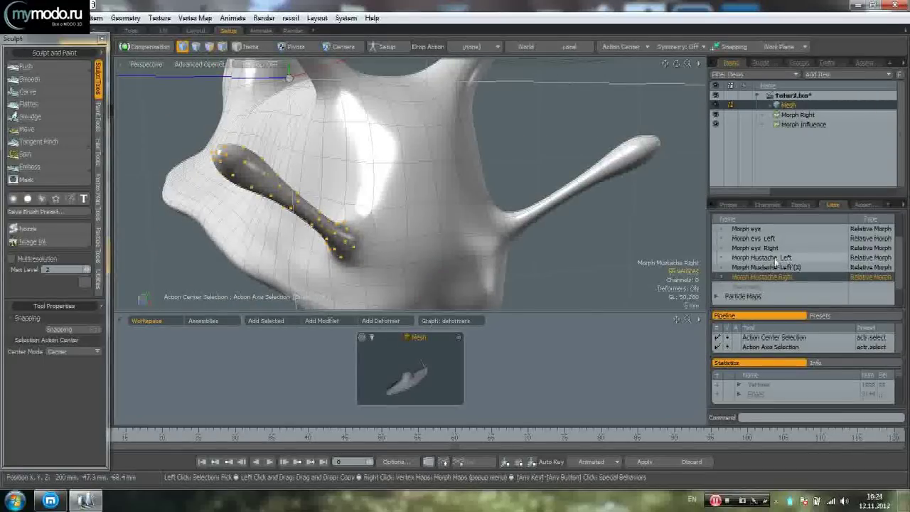
- Copy the selected tentacle's data from Morph Mustache Left into Morph Mustache Right and clear the vertex selection
{"action": "left_click", "coordinate": [776, 266]}
{"action": "left_click", "coordinate": [775, 257]}
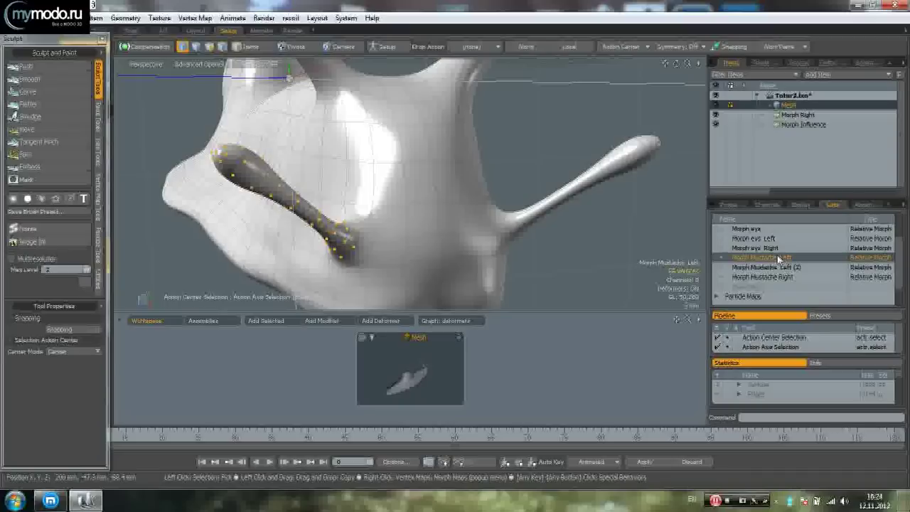
{"action": "right_click", "coordinate": [775, 258]}
{"action": "left_click", "coordinate": [776, 272]}
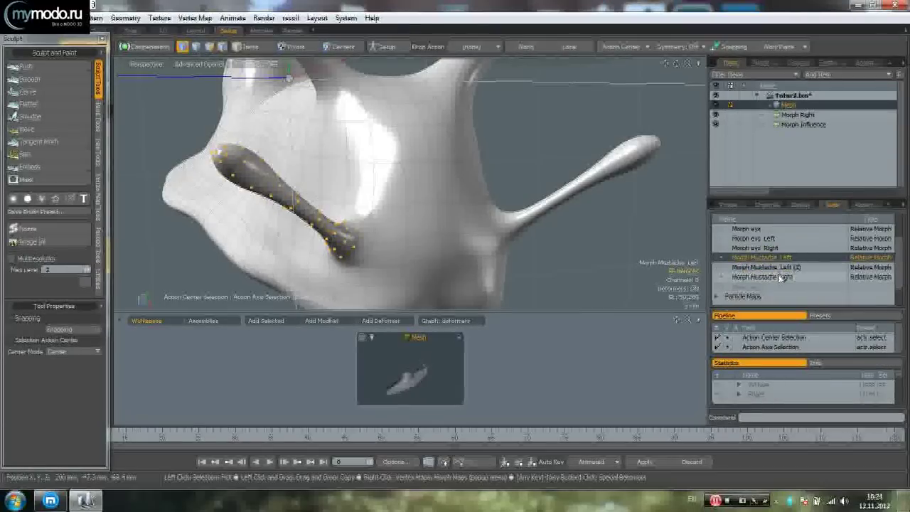
{"action": "left_click", "coordinate": [778, 277]}
{"action": "right_click", "coordinate": [778, 278]}
{"action": "left_click", "coordinate": [775, 305]}
{"action": "left_click", "coordinate": [197, 90]}
- Disable deformations in the viewport and compare the mustache morph maps on the model
{"action": "left_click", "coordinate": [215, 65]}
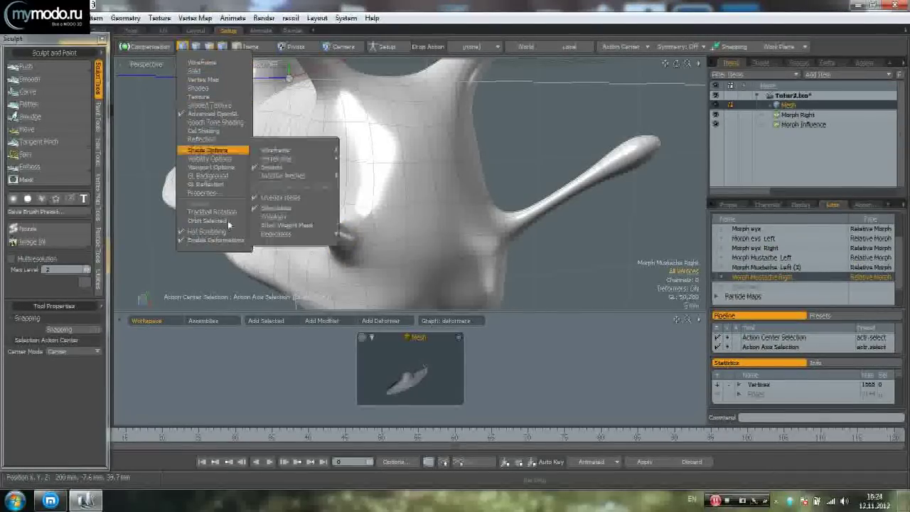
{"action": "left_click", "coordinate": [226, 240]}
{"action": "left_click", "coordinate": [793, 258]}
{"action": "left_click", "coordinate": [786, 267]}
{"action": "left_click", "coordinate": [786, 277]}
{"action": "left_click", "coordinate": [787, 267]}
{"action": "left_click", "coordinate": [786, 276]}
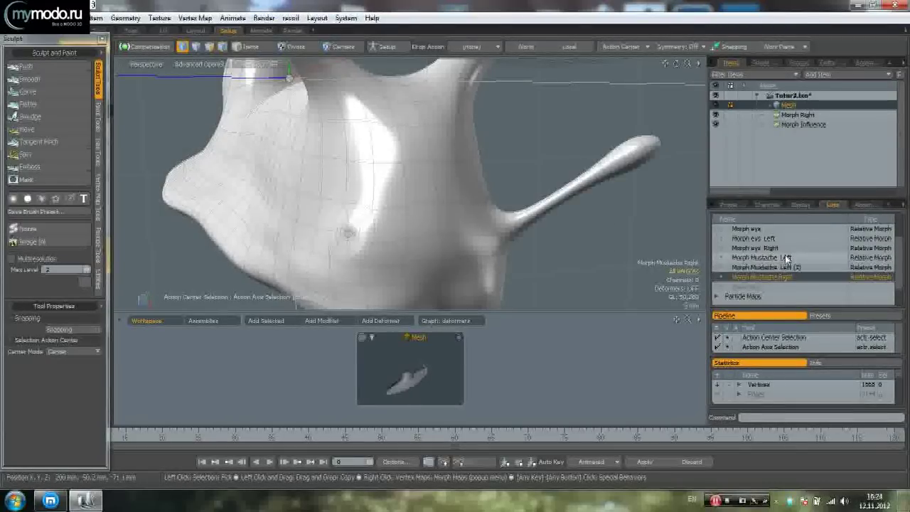
- Delete the Morph eye and original Morph Mustache Left maps, and check each remaining morph map
{"action": "left_click", "coordinate": [787, 258]}
{"action": "left_click", "coordinate": [781, 229], "text": "ctrl"}
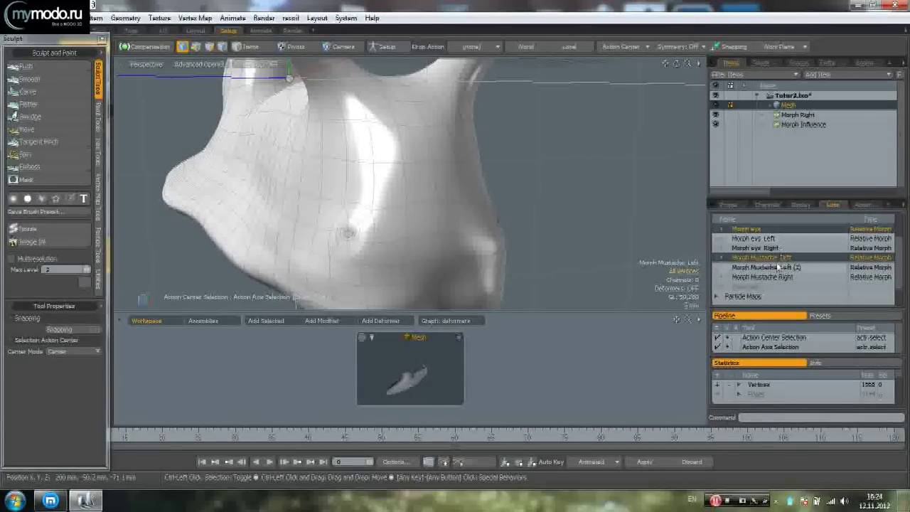
{"action": "right_click", "coordinate": [782, 258]}
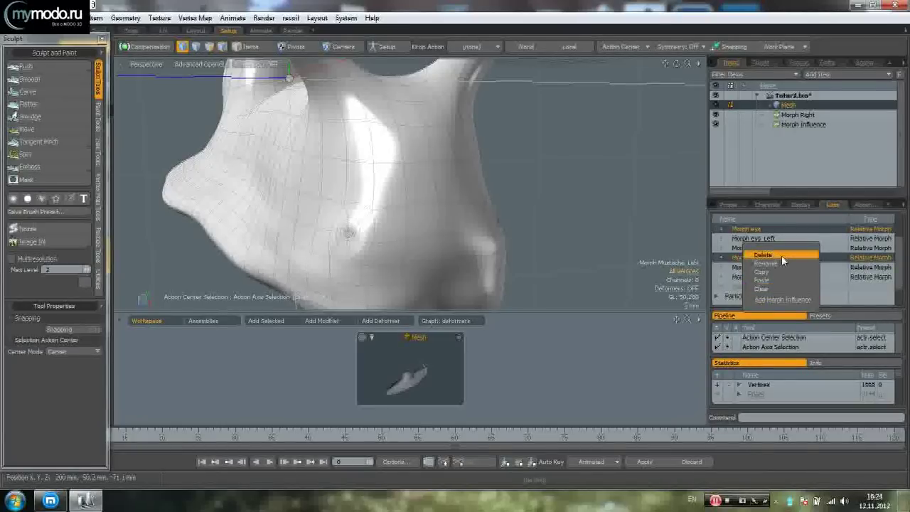
{"action": "left_click", "coordinate": [781, 257]}
{"action": "left_click", "coordinate": [590, 279]}
{"action": "left_click", "coordinate": [772, 248]}
{"action": "left_click", "coordinate": [771, 240]}
{"action": "left_click", "coordinate": [776, 258]}
{"action": "left_click", "coordinate": [775, 268]}
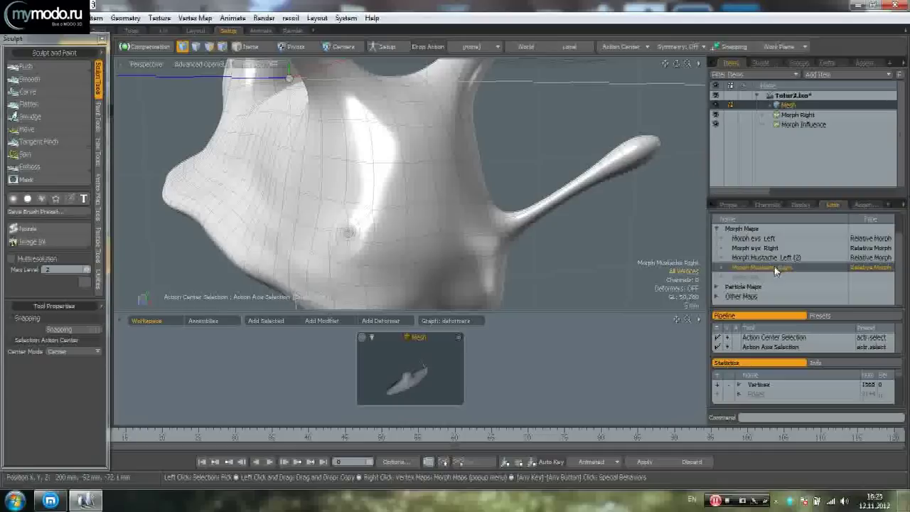
- Rename the Morph Mustache Left (2) map as Morph Mustache Left
{"action": "right_click", "coordinate": [789, 260]}
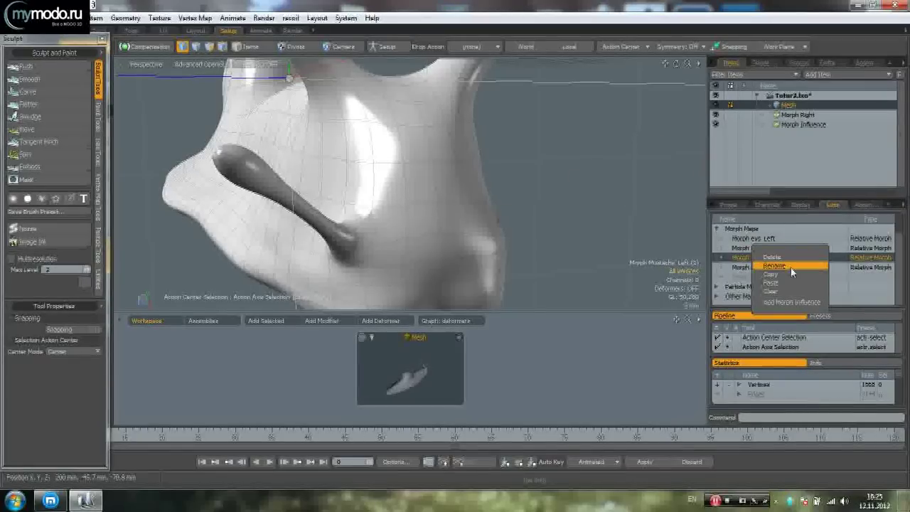
{"action": "left_click", "coordinate": [787, 266]}
{"action": "key", "text": "BackSpace"}
{"action": "key", "text": "BackSpace"}
{"action": "key", "text": "BackSpace"}
{"action": "key", "text": "Return"}
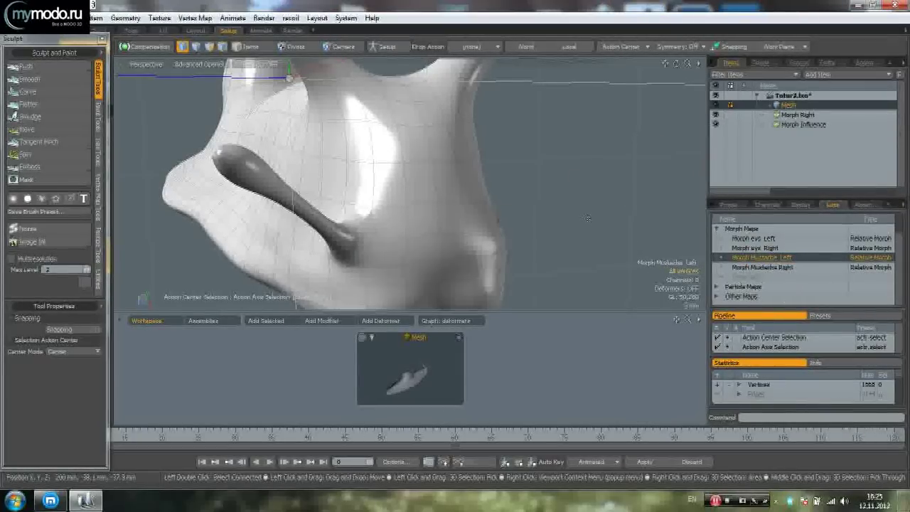
- With Morph eye Left as the active map, close the sculpting palette and add two more Morph Influence deformers
{"action": "left_click", "coordinate": [780, 268]}
{"action": "left_click", "coordinate": [778, 239]}
{"action": "left_click_drag", "start_coordinate": [664, 213], "coordinate": [565, 203], "text": "alt"}
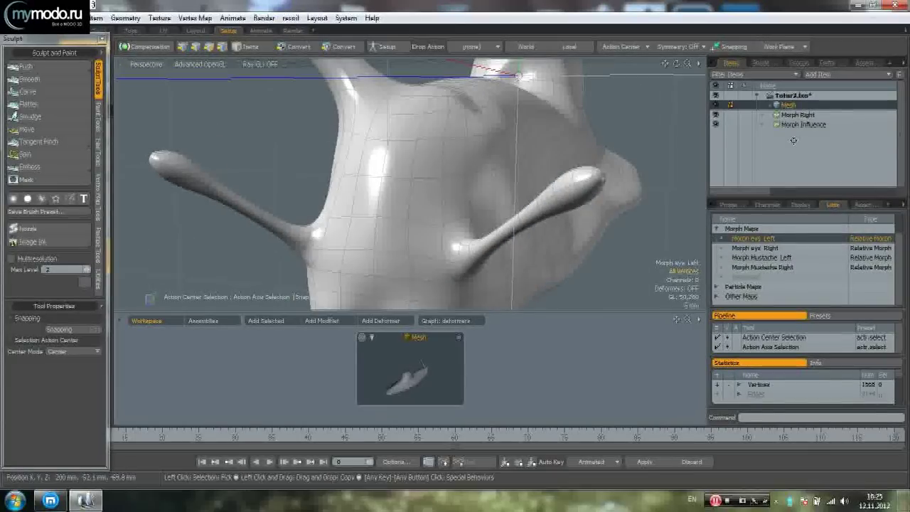
{"action": "left_click", "coordinate": [102, 39]}
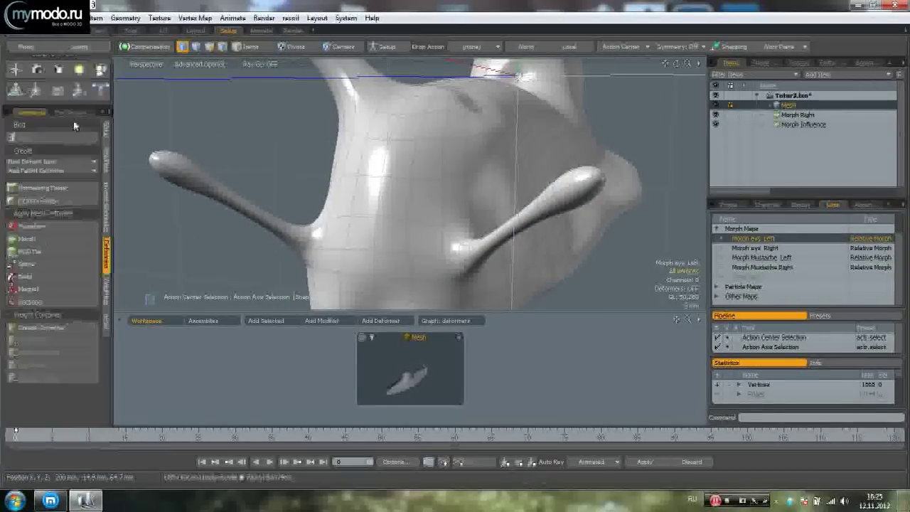
{"action": "left_click", "coordinate": [71, 242]}
{"action": "left_click", "coordinate": [74, 241]}
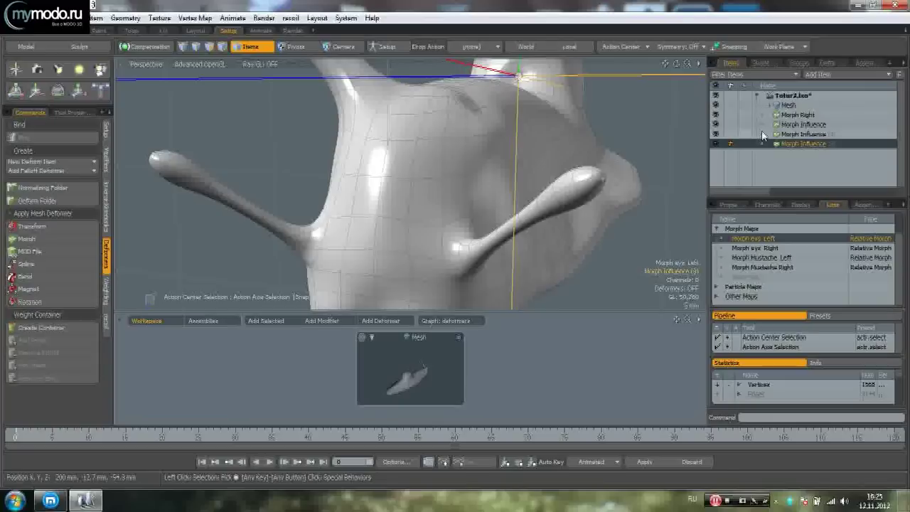
- Rename the Morph Influence below Morph Right as Morph Mustache Right and assign it the Morph Mustache Right map
{"action": "left_click", "coordinate": [812, 125]}
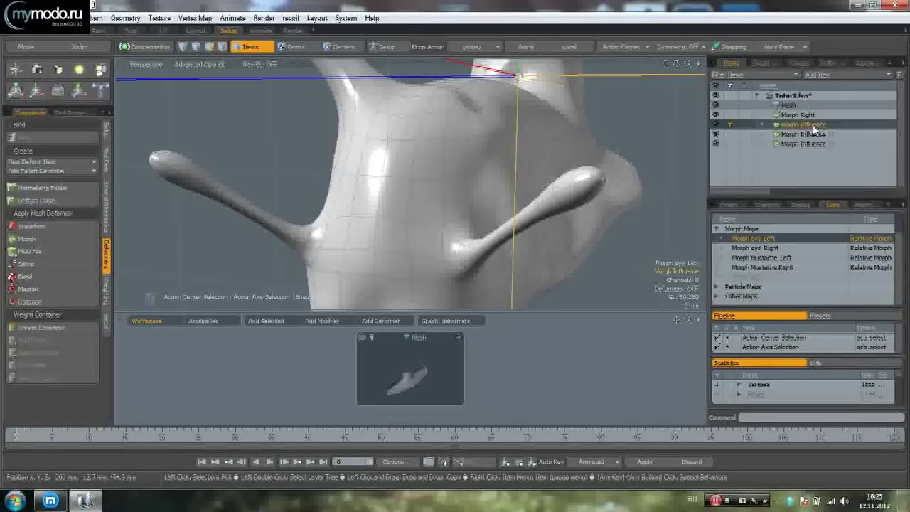
{"action": "right_click", "coordinate": [815, 130]}
{"action": "left_click", "coordinate": [782, 123]}
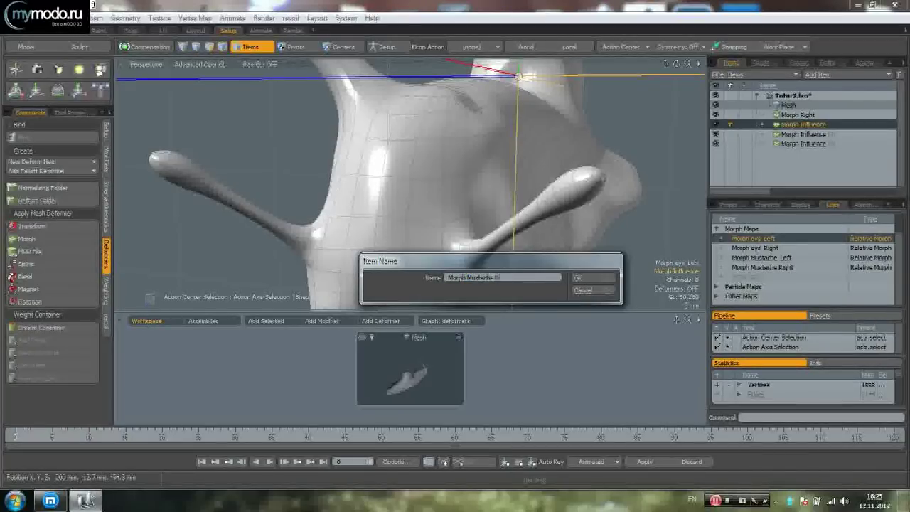
{"action": "key", "text": "Return"}
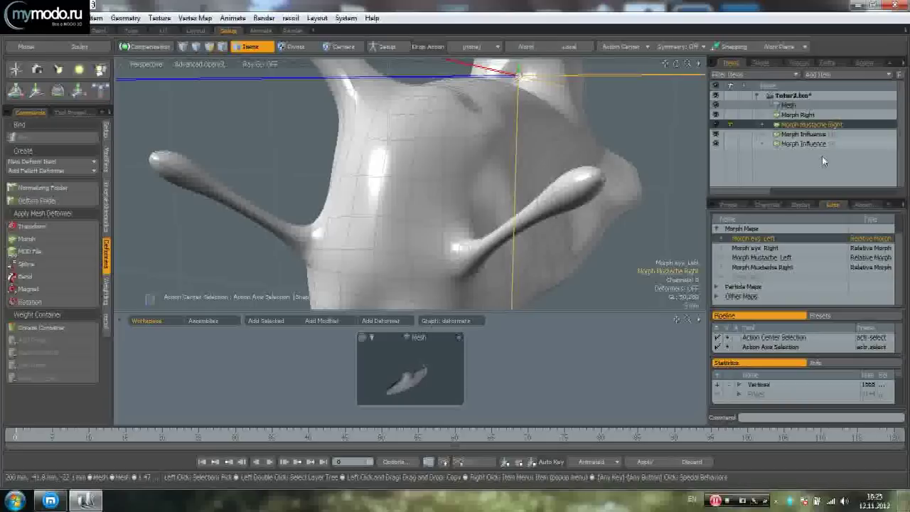
{"action": "left_click", "coordinate": [732, 205]}
{"action": "left_click", "coordinate": [849, 261]}
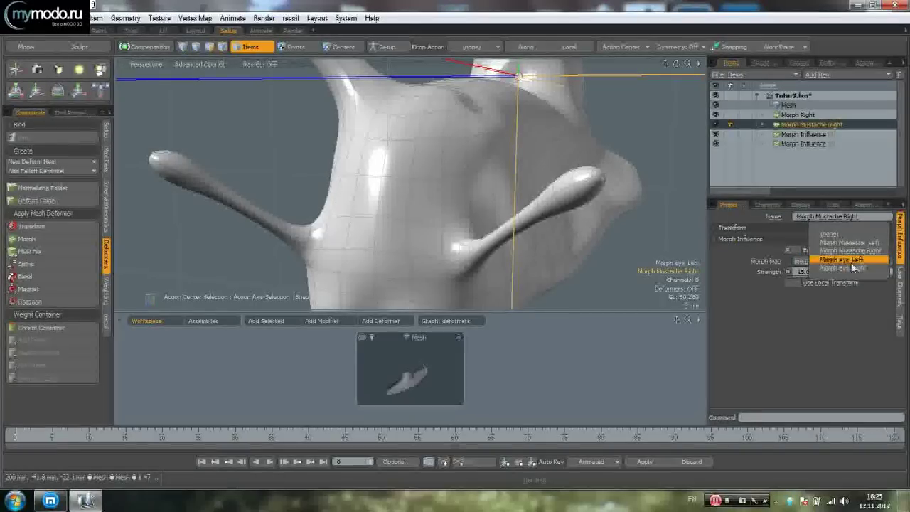
{"action": "left_click", "coordinate": [846, 250]}
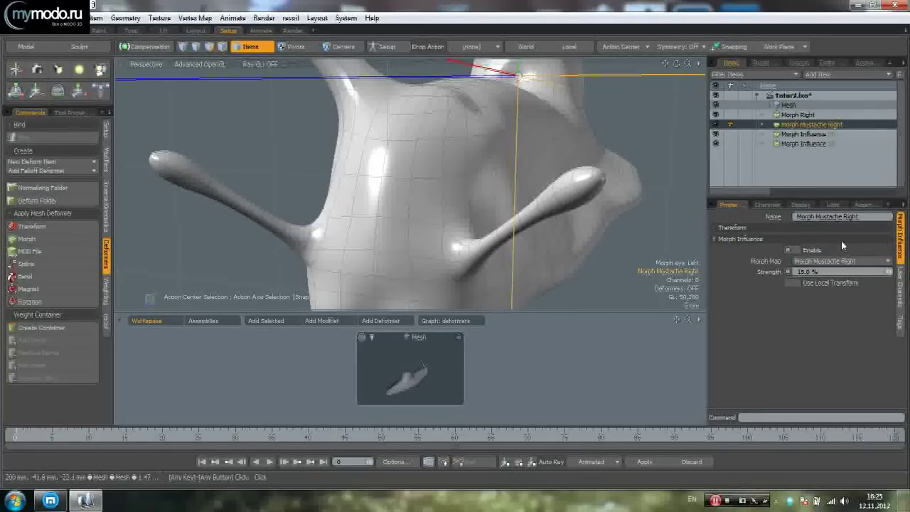
- Check the properties of the two new Morph Influence items and select the first one
{"action": "left_click_drag", "start_coordinate": [341, 231], "coordinate": [377, 194], "text": "alt"}
{"action": "left_click", "coordinate": [829, 134]}
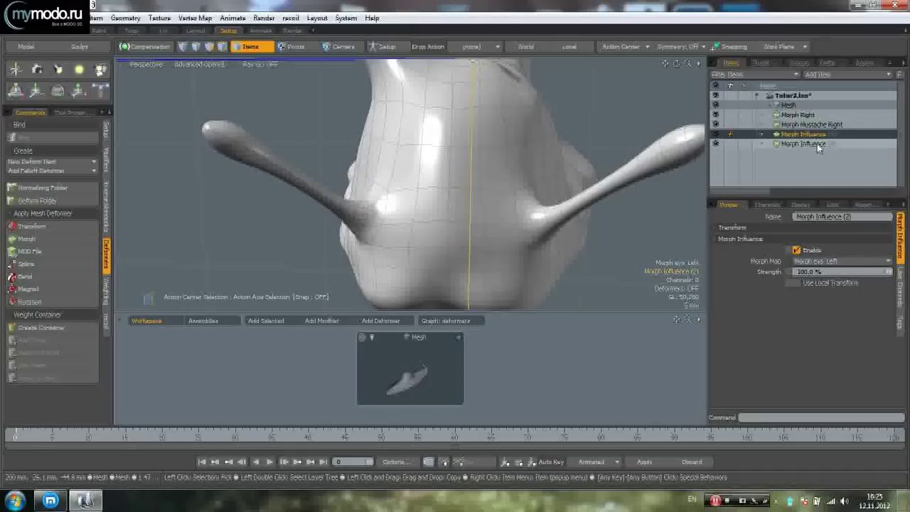
{"action": "left_click", "coordinate": [822, 145]}
{"action": "left_click", "coordinate": [823, 137]}
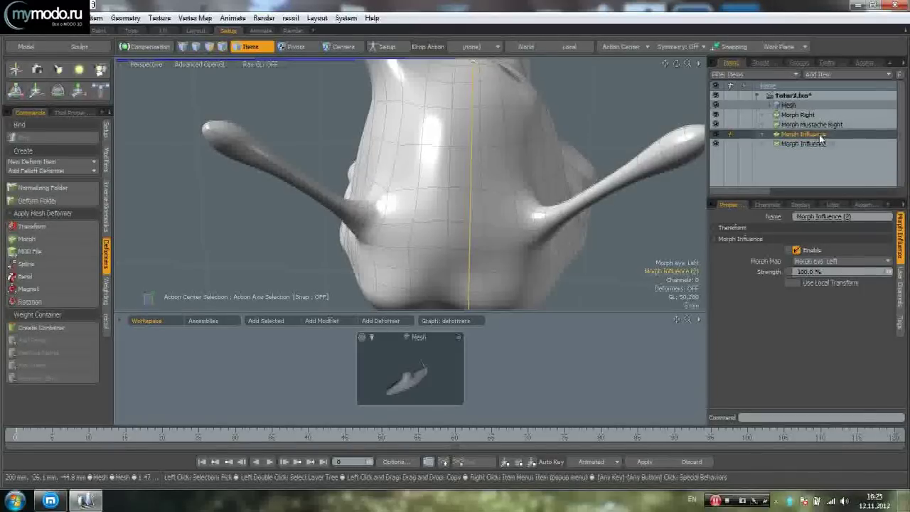
- Rename the second morph influence as "Morph_Mustache Left" and assign the Morph Mustache Left map to it
{"action": "right_click", "coordinate": [779, 133]}
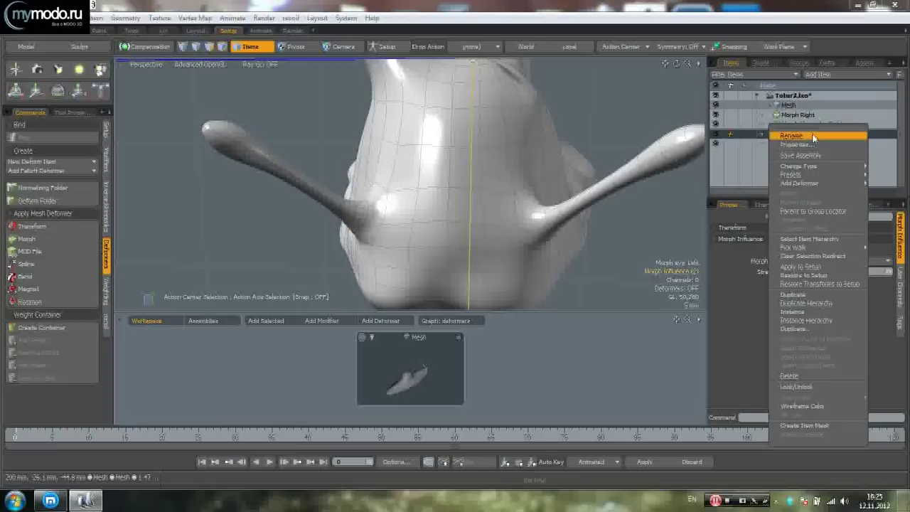
{"action": "left_click", "coordinate": [791, 135]}
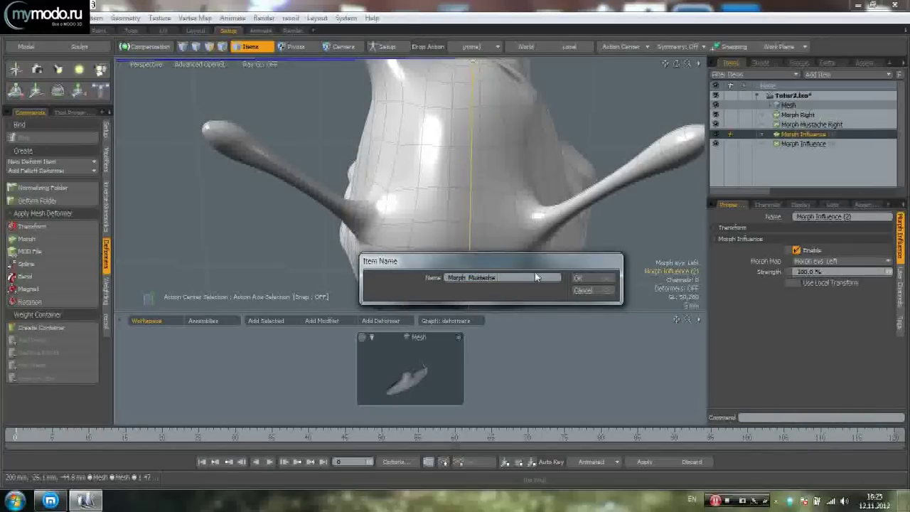
{"action": "key", "text": "Return"}
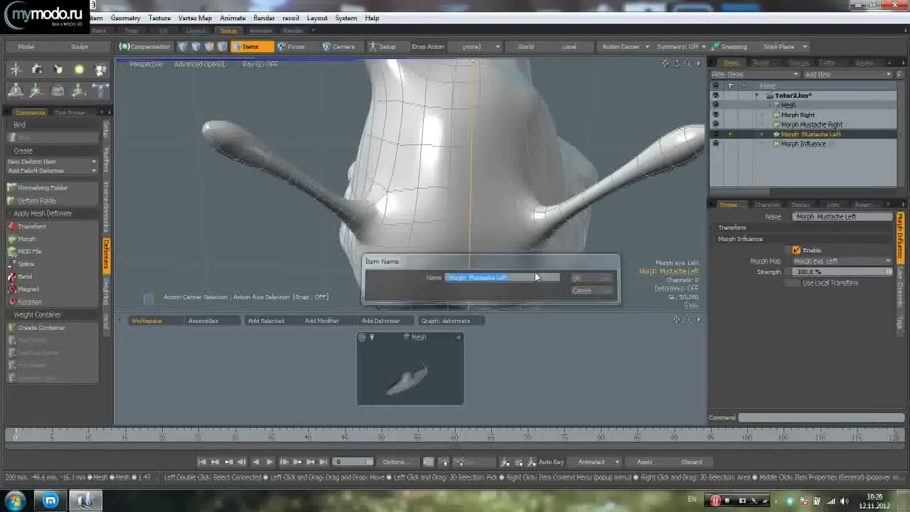
{"action": "left_click", "coordinate": [833, 262]}
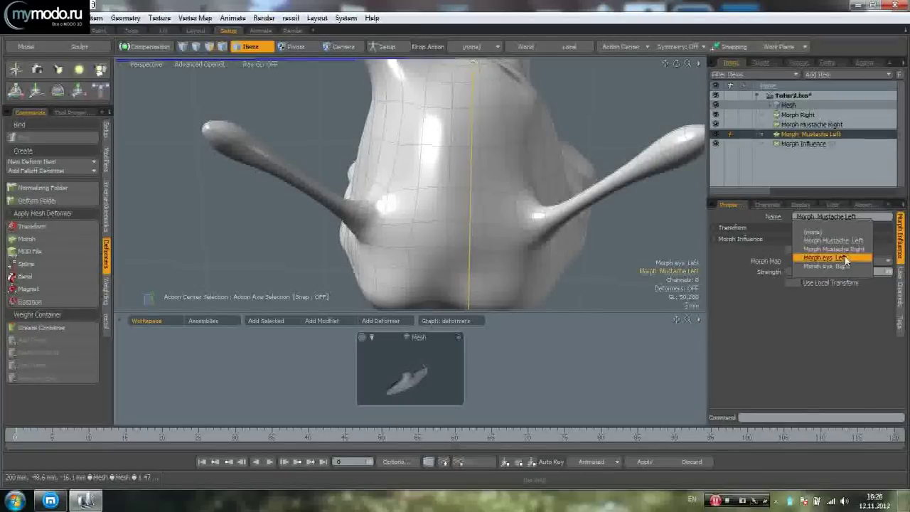
{"action": "left_click", "coordinate": [828, 245]}
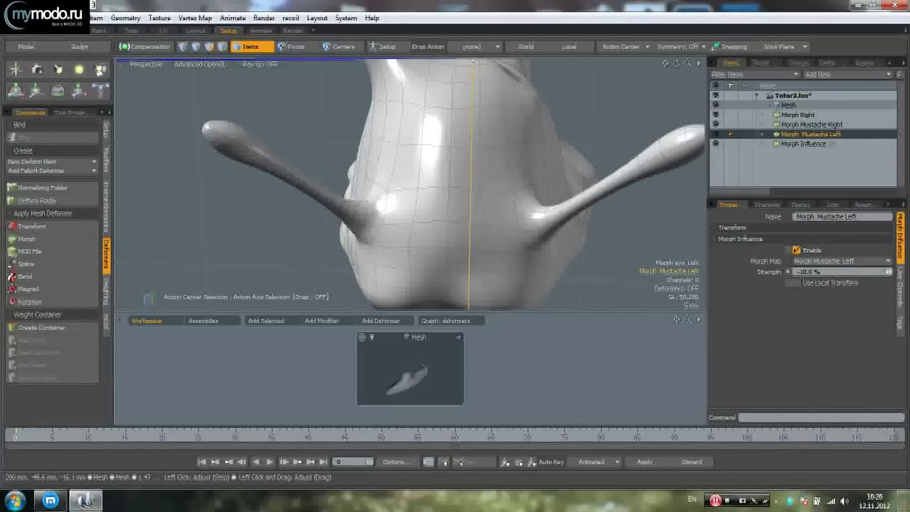
- Try out different strength values for the left mustache morph while looking at the snail's head
{"action": "left_click_drag", "start_coordinate": [292, 93], "coordinate": [512, 167], "text": "alt"}
{"action": "scroll", "coordinate": [479, 191], "scroll_direction": "down", "scroll_amount": 2}
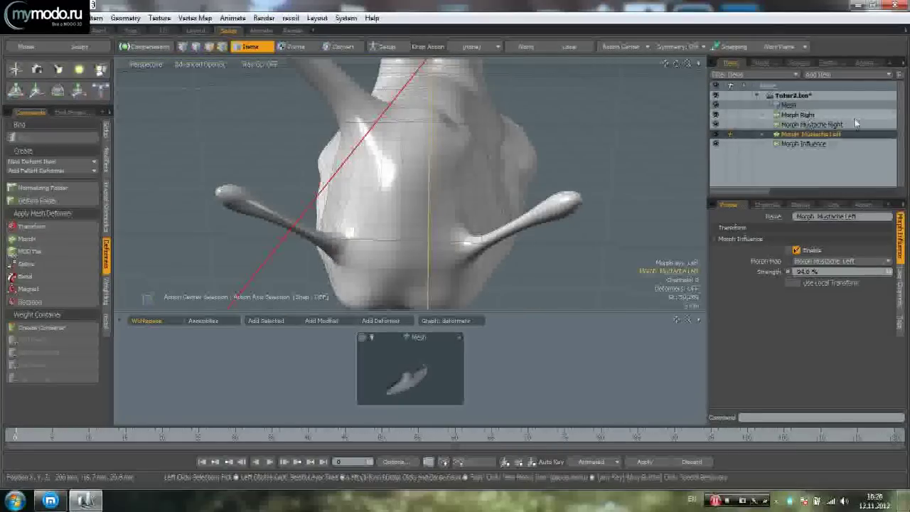
{"action": "left_click", "coordinate": [878, 263]}
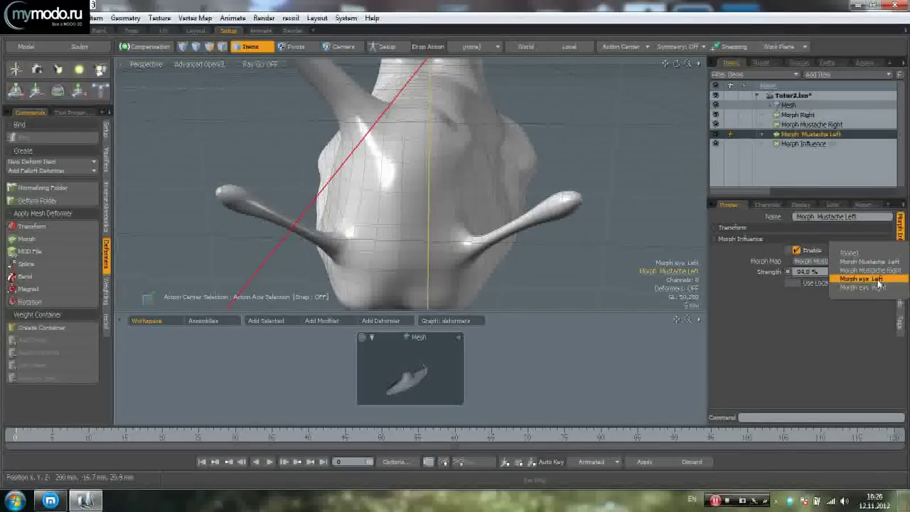
{"action": "left_click", "coordinate": [768, 280]}
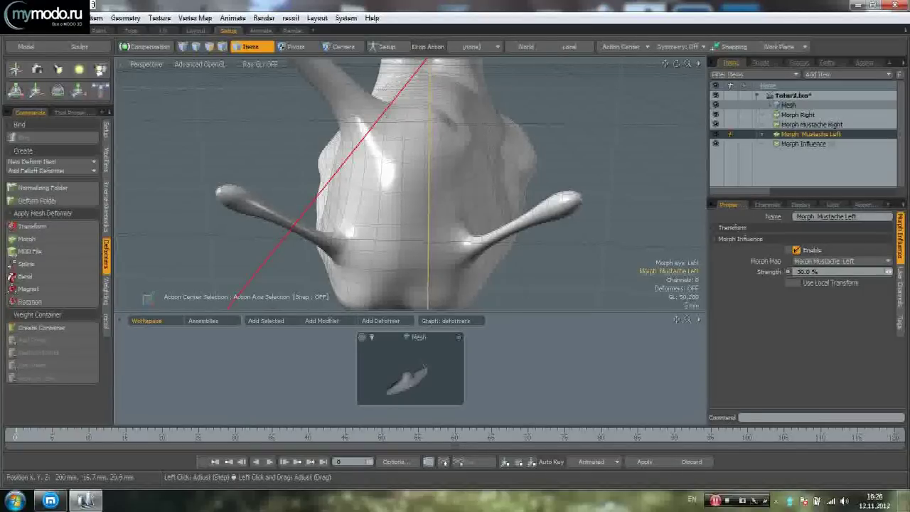
- Turn on deformer display in the perspective viewport to show the morph influences on the snail
{"action": "left_click", "coordinate": [822, 143]}
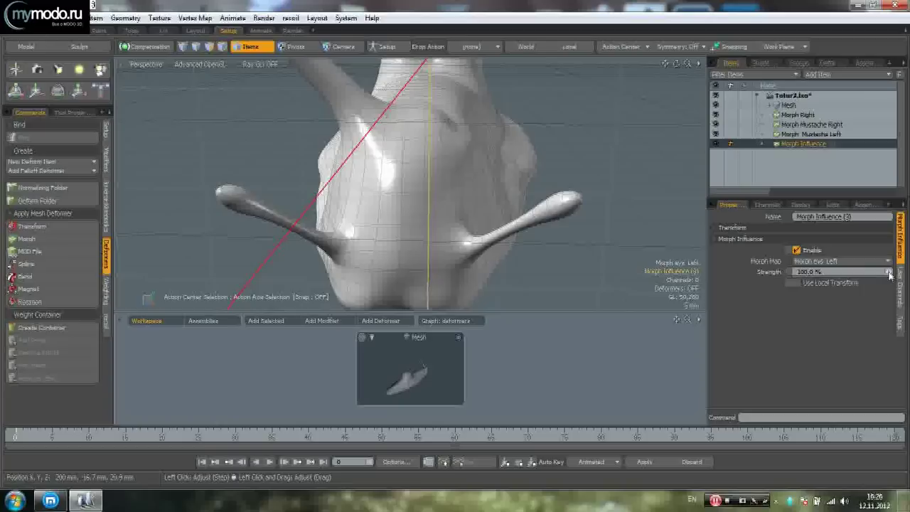
{"action": "left_click", "coordinate": [198, 64]}
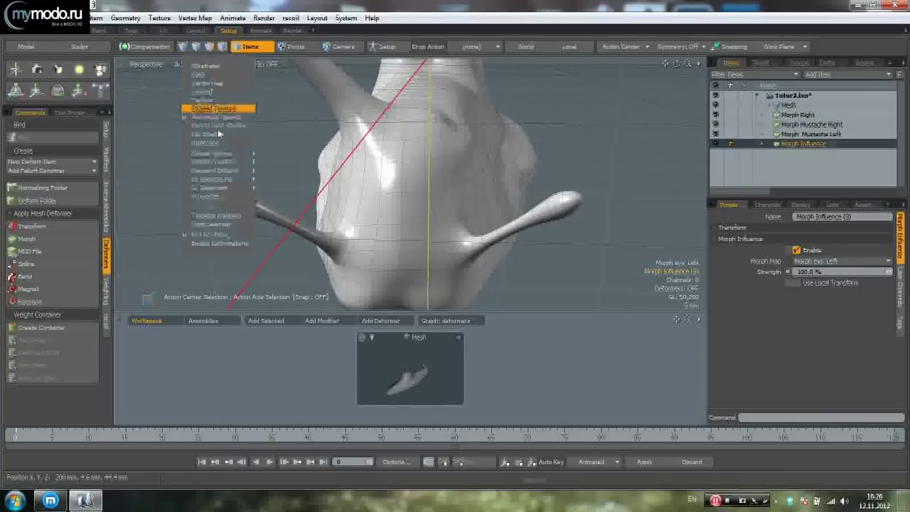
{"action": "left_click", "coordinate": [235, 245]}
{"action": "left_click_drag", "start_coordinate": [384, 245], "coordinate": [604, 196], "text": "alt"}
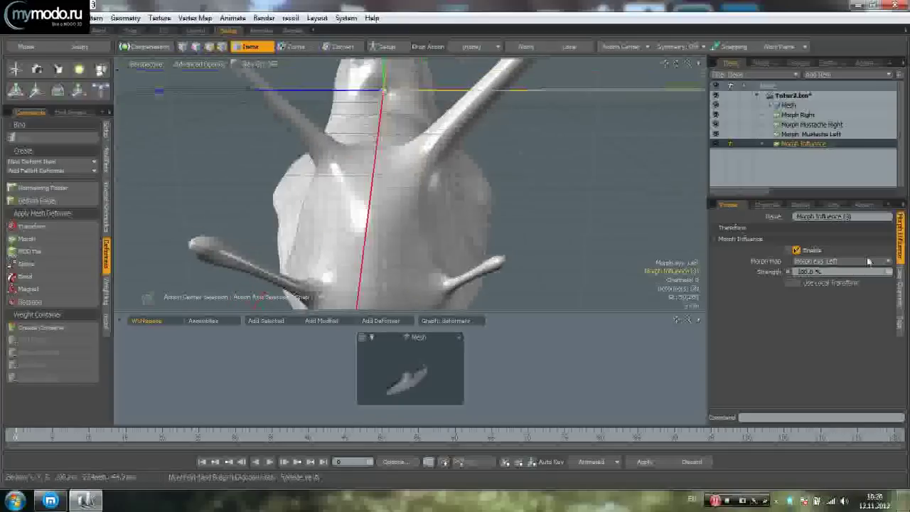
- Test the left mustache morph by varying its strength with deformers displayed
{"action": "left_click", "coordinate": [832, 125]}
{"action": "left_click", "coordinate": [827, 135]}
{"action": "left_click_drag", "start_coordinate": [888, 276], "coordinate": [881, 274]}
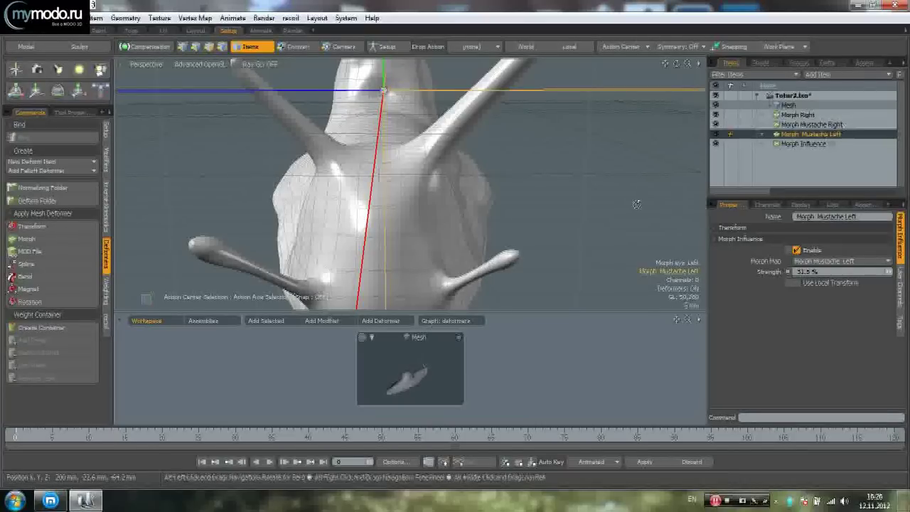
{"action": "left_click_drag", "start_coordinate": [636, 204], "coordinate": [644, 220], "text": "alt"}
- Enable the Morph Mustache Right influence and test its effect by varying its strength
{"action": "left_click", "coordinate": [842, 125]}
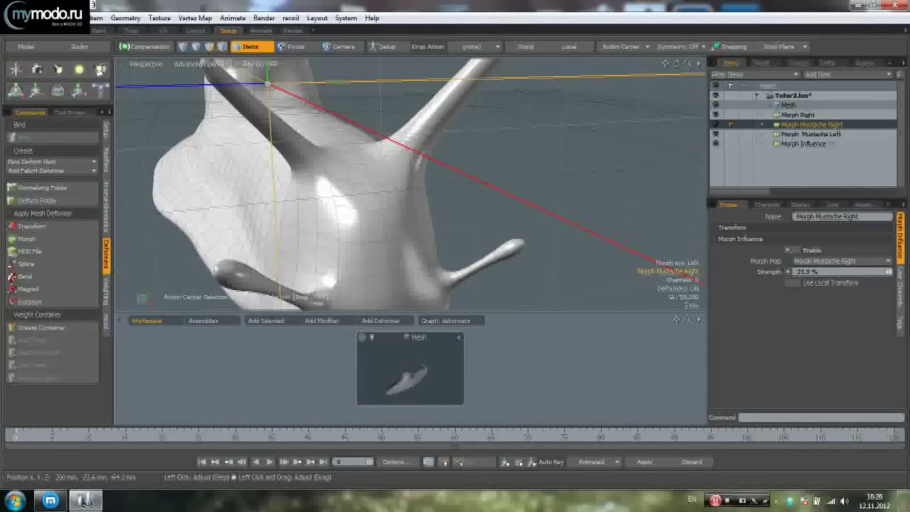
{"action": "left_click_drag", "start_coordinate": [630, 206], "coordinate": [508, 219], "text": "alt"}
{"action": "scroll", "coordinate": [526, 221], "scroll_direction": "down", "scroll_amount": 3}
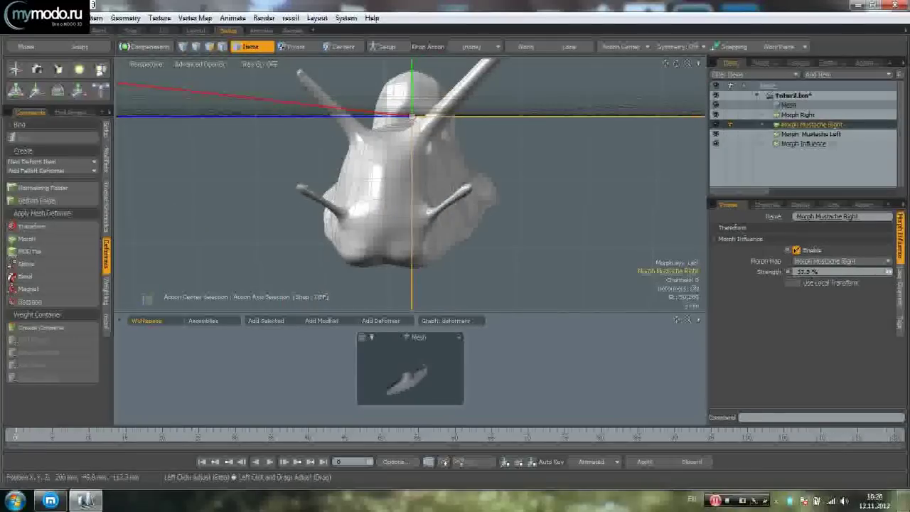
{"action": "left_click_drag", "start_coordinate": [887, 272], "coordinate": [891, 271]}
{"action": "left_click_drag", "start_coordinate": [435, 206], "coordinate": [515, 211], "text": "alt"}
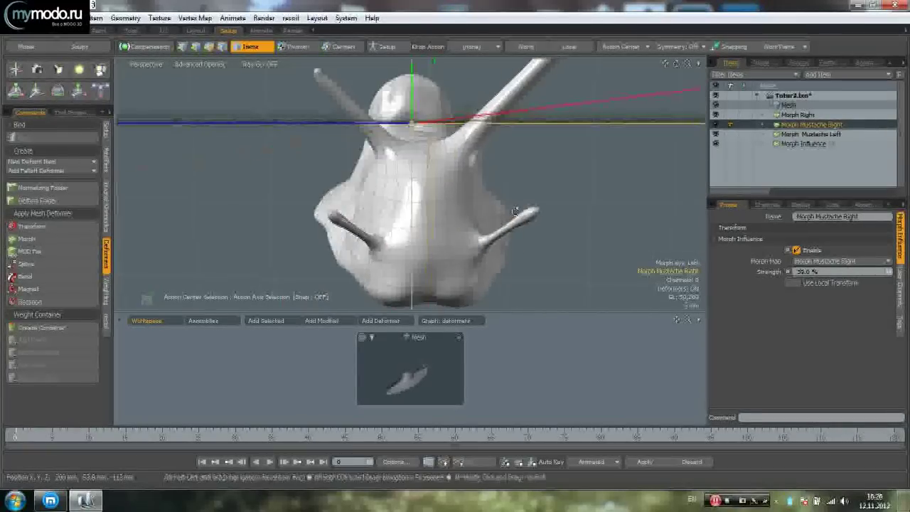
- Set the strength of Morph Mustache Right and of the still unrenamed Morph Influence to 0 %
{"action": "left_click_drag", "start_coordinate": [822, 272], "coordinate": [762, 285]}
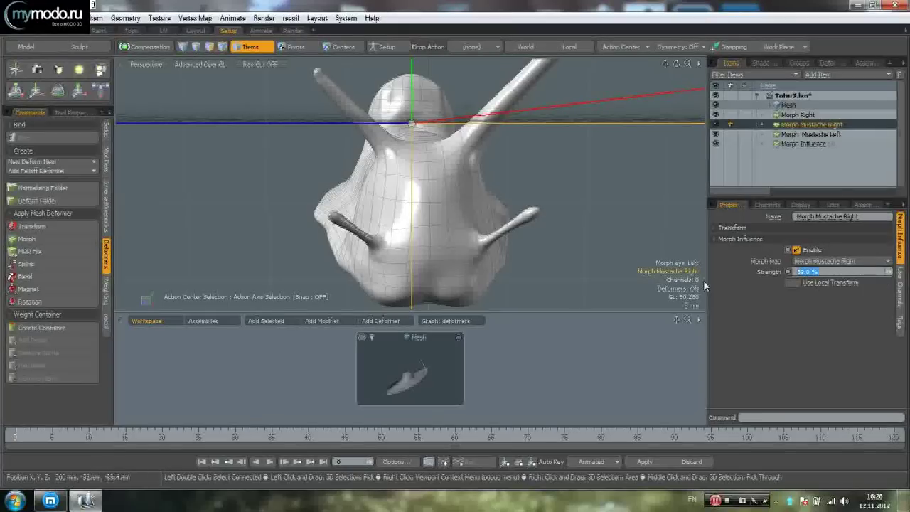
{"action": "type", "text": "0"}
{"action": "key", "text": "Return"}
{"action": "left_click", "coordinate": [866, 147]}
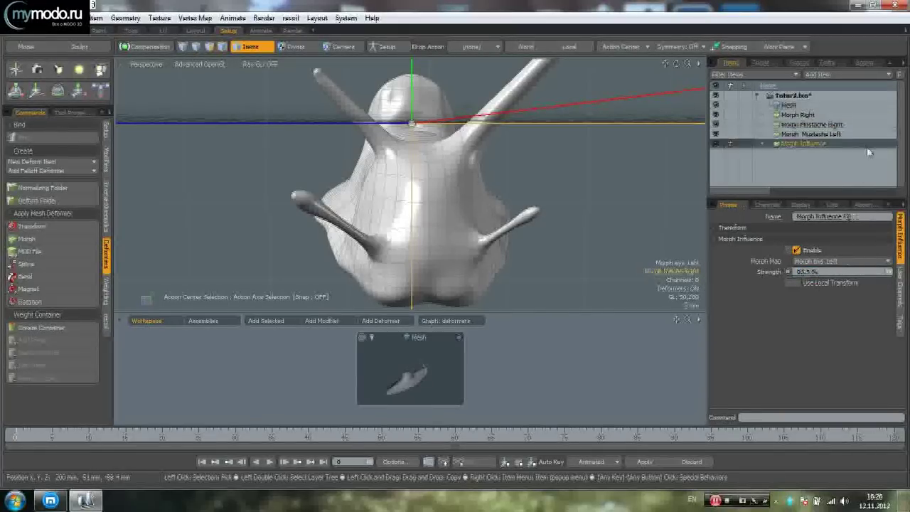
{"action": "type", "text": "0"}
{"action": "key", "text": "Return"}
- Set the strength of Morph Mustache Left and of Morph Right to 0 %
{"action": "left_click", "coordinate": [869, 135]}
{"action": "left_click_drag", "start_coordinate": [820, 272], "coordinate": [743, 272]}
{"action": "type", "text": "0"}
{"action": "key", "text": "Return"}
{"action": "left_click", "coordinate": [859, 113]}
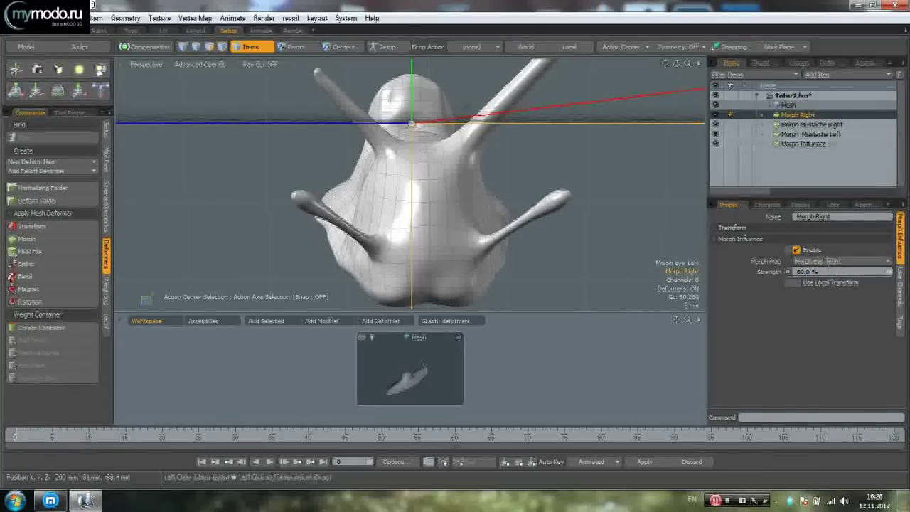
{"action": "type", "text": "0"}
{"action": "key", "text": "Return"}
{"action": "left_click_drag", "start_coordinate": [583, 193], "coordinate": [500, 191], "text": "alt"}
{"action": "scroll", "coordinate": [612, 223], "scroll_direction": "down", "scroll_amount": 3}
{"action": "left_click", "coordinate": [625, 219]}
{"action": "left_click", "coordinate": [797, 126]}
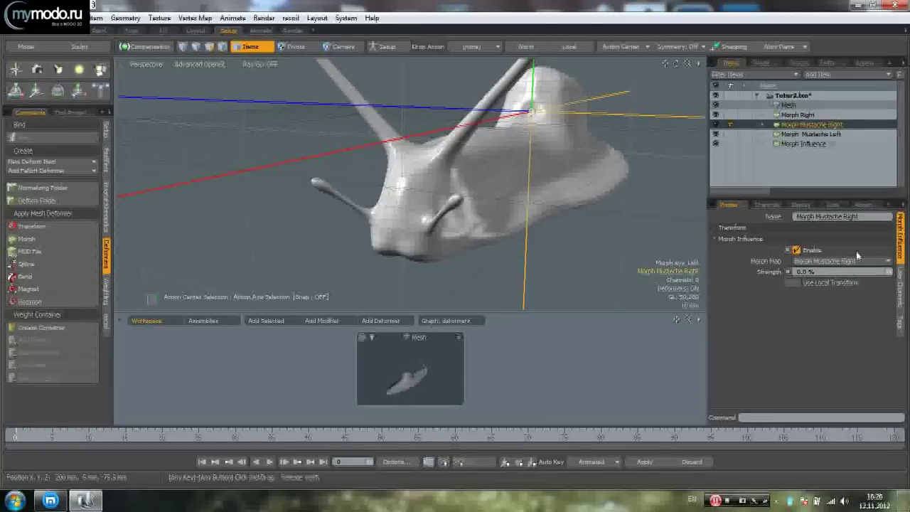
{"action": "left_click_drag", "start_coordinate": [508, 260], "coordinate": [557, 245], "text": "alt"}
{"action": "scroll", "coordinate": [515, 242], "scroll_direction": "up", "scroll_amount": 3}
- Clear the item selection, add a locator to the scene and give it custom shape options
{"action": "left_click", "coordinate": [557, 244]}
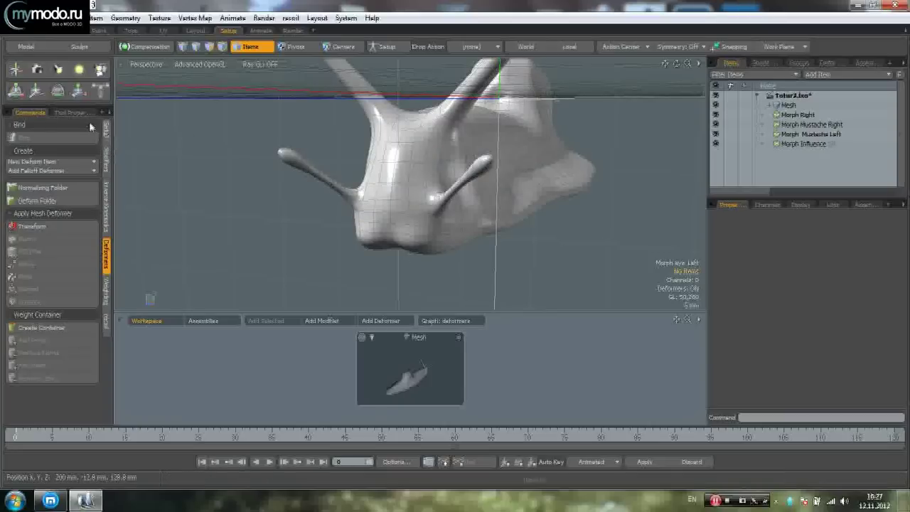
{"action": "left_click", "coordinate": [15, 75]}
{"action": "left_click_drag", "start_coordinate": [618, 178], "coordinate": [505, 157], "text": "alt"}
{"action": "left_click", "coordinate": [834, 205]}
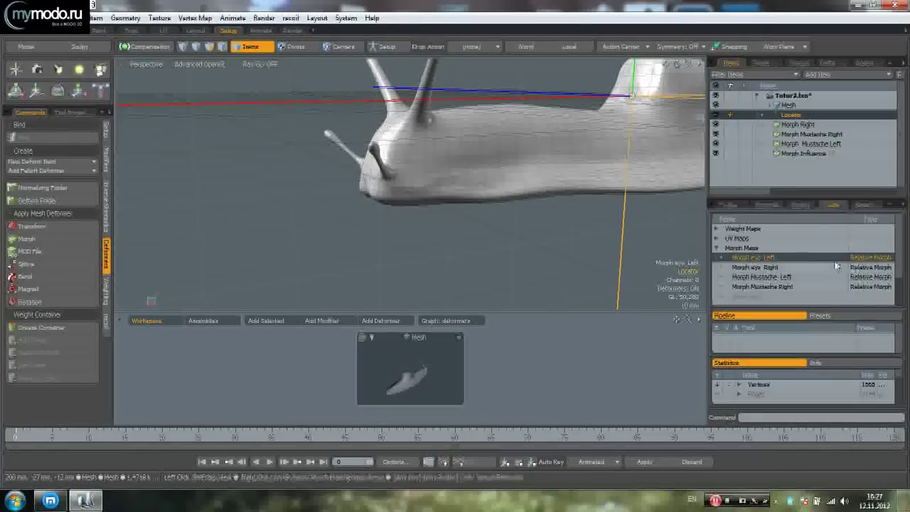
{"action": "left_click", "coordinate": [800, 204]}
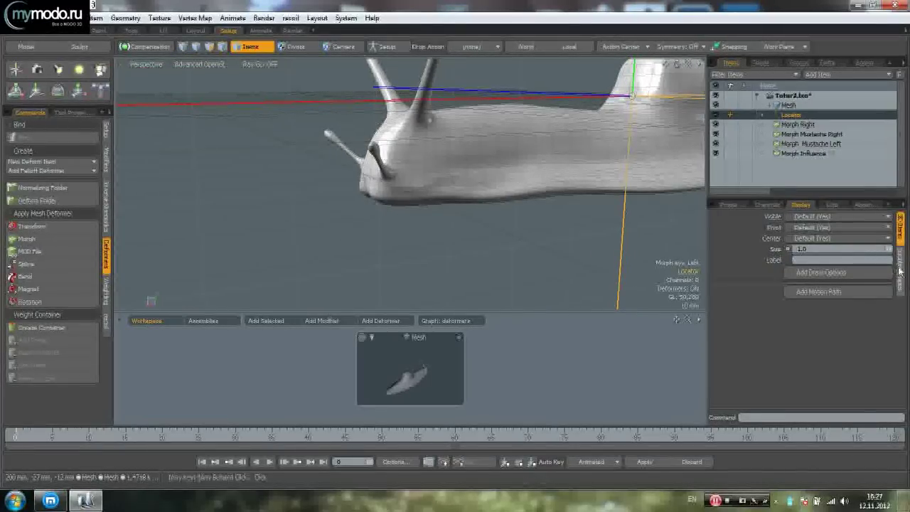
{"action": "left_click", "coordinate": [899, 270]}
{"action": "left_click", "coordinate": [858, 238]}
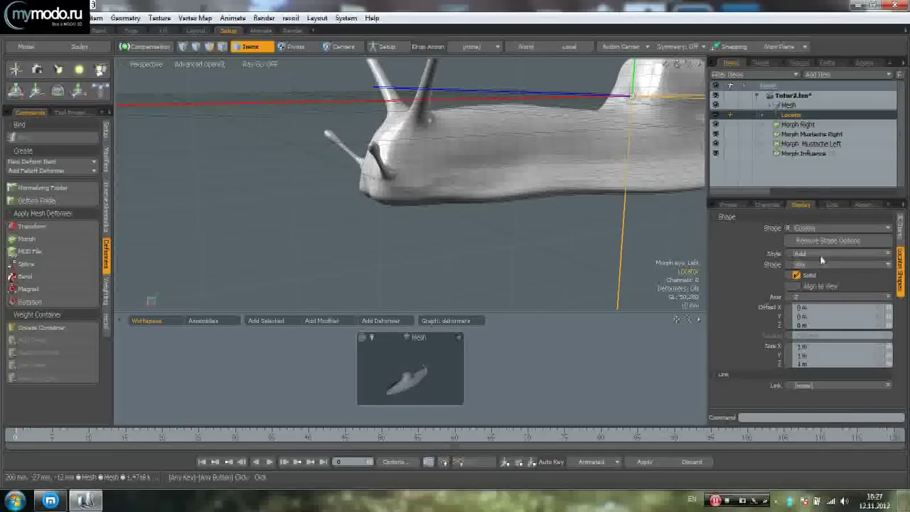
- Set the locator's shape style to Replace, its shape to Sphere and its radius to 5 mm
{"action": "left_click", "coordinate": [822, 267]}
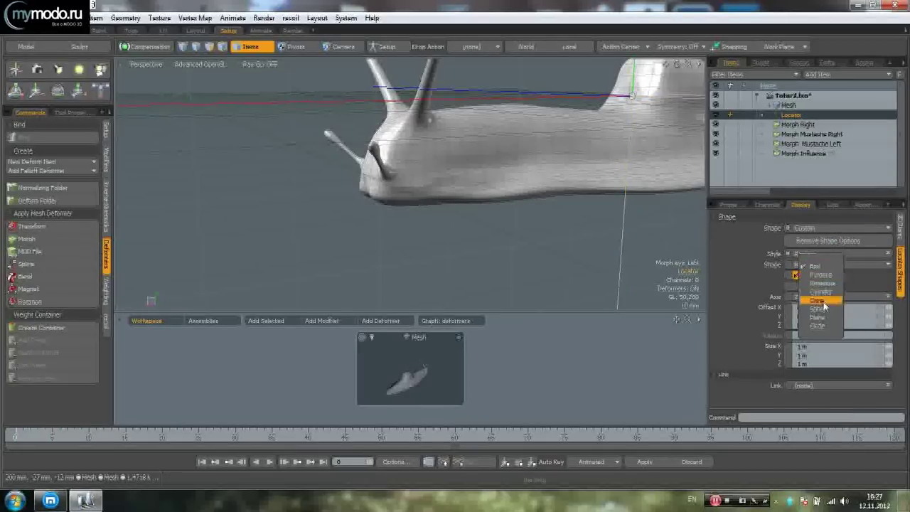
{"action": "left_click", "coordinate": [817, 288]}
{"action": "left_click", "coordinate": [822, 267]}
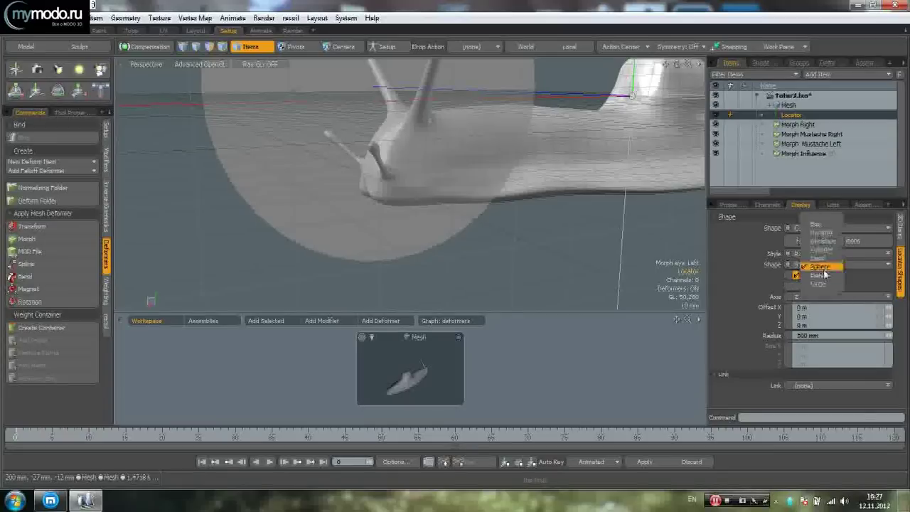
{"action": "left_click", "coordinate": [856, 283]}
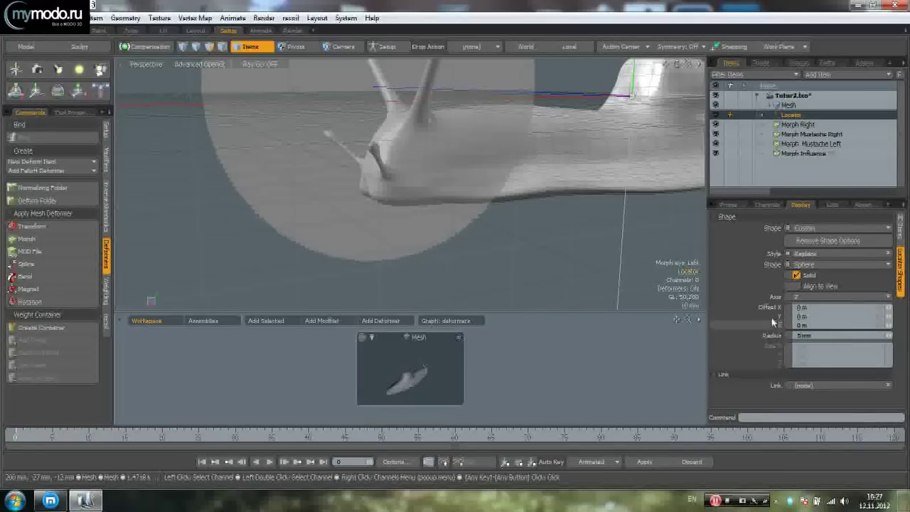
- Move the locator just in front of the snail's face, to about X 221 mm and Y -34 mm
{"action": "key", "text": "w"}
{"action": "mouse_move", "coordinate": [640, 155]}
{"action": "left_mouse_down", "text": "alt"}
{"action": "mouse_move", "coordinate": [655, 142]}
{"action": "mouse_move", "coordinate": [626, 158]}
{"action": "mouse_move", "coordinate": [630, 167]}
{"action": "left_mouse_up", "text": "alt"}
{"action": "left_click_drag", "start_coordinate": [646, 120], "coordinate": [345, 151]}
{"action": "left_click_drag", "start_coordinate": [284, 162], "coordinate": [431, 197], "text": "alt"}
{"action": "scroll", "coordinate": [343, 205], "scroll_direction": "up", "scroll_amount": 3}
{"action": "scroll", "coordinate": [432, 197], "scroll_direction": "down", "scroll_amount": 3}
{"action": "mouse_move", "coordinate": [464, 169]}
{"action": "left_mouse_down", "text": "alt"}
{"action": "mouse_move", "coordinate": [417, 206]}
{"action": "mouse_move", "coordinate": [457, 208]}
{"action": "mouse_move", "coordinate": [469, 184]}
{"action": "left_mouse_up", "text": "alt"}
{"action": "scroll", "coordinate": [416, 205], "scroll_direction": "down", "scroll_amount": 2}
{"action": "scroll", "coordinate": [469, 183], "scroll_direction": "up", "scroll_amount": 2}
{"action": "left_click_drag", "start_coordinate": [377, 283], "coordinate": [428, 211], "text": "alt+shift"}
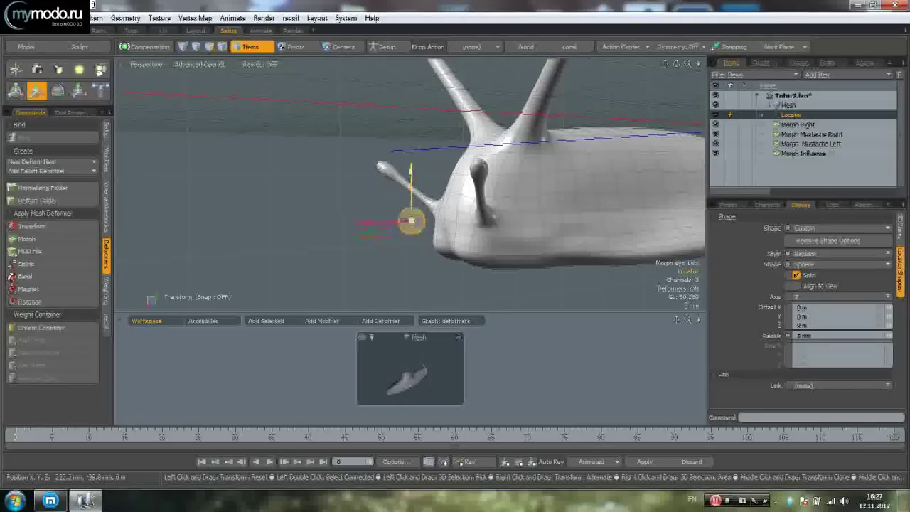
{"action": "left_click_drag", "start_coordinate": [411, 171], "coordinate": [411, 148]}
{"action": "left_click_drag", "start_coordinate": [365, 200], "coordinate": [368, 199]}
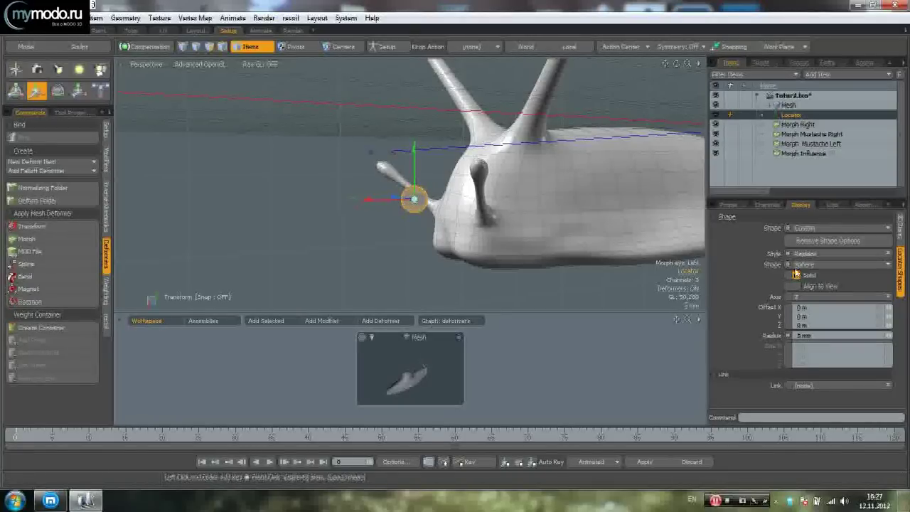
- Change the locator's shape to Circle and enable Align to View
{"action": "left_click", "coordinate": [833, 265]}
{"action": "left_click", "coordinate": [828, 281]}
{"action": "left_click_drag", "start_coordinate": [403, 248], "coordinate": [501, 265], "text": "alt"}
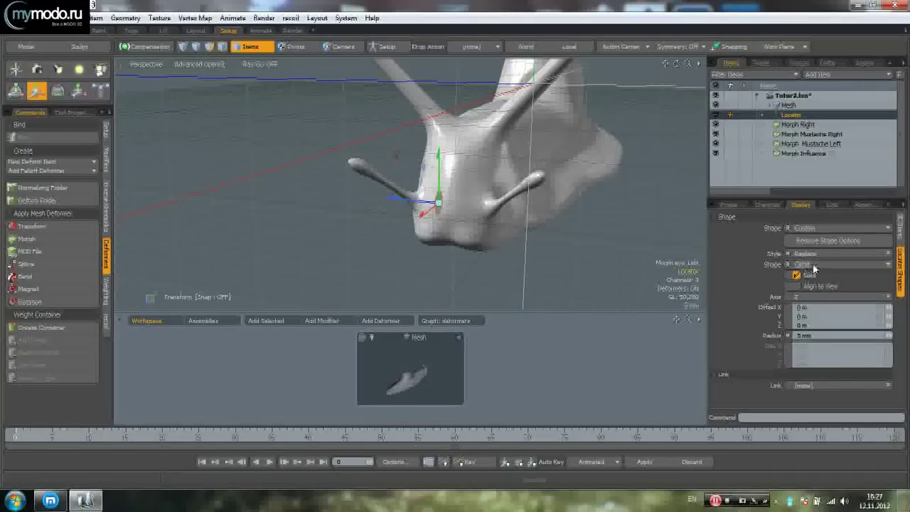
{"action": "left_click", "coordinate": [813, 265]}
{"action": "left_click", "coordinate": [832, 285]}
{"action": "left_click", "coordinate": [831, 286]}
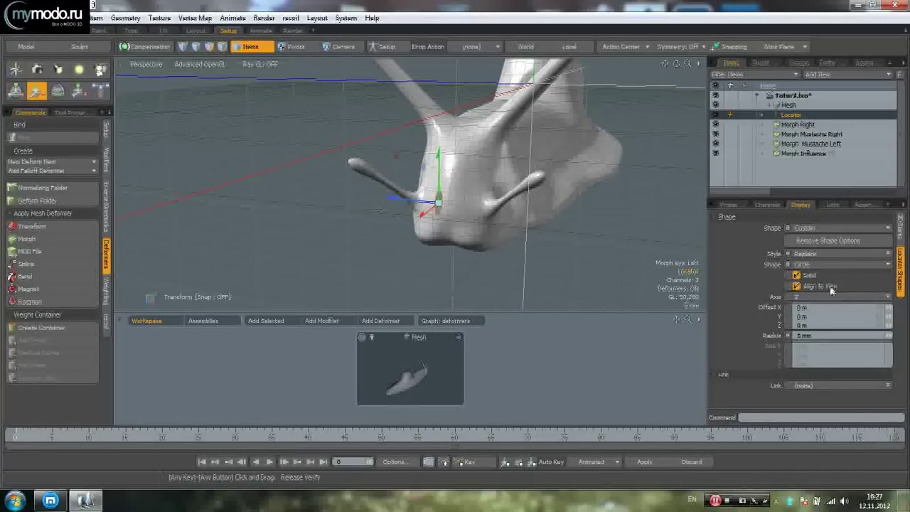
{"action": "left_click_drag", "start_coordinate": [555, 261], "coordinate": [650, 250], "text": "alt"}
{"action": "mouse_move", "coordinate": [490, 243]}
{"action": "left_mouse_down", "text": "alt"}
{"action": "mouse_move", "coordinate": [286, 236]}
{"action": "mouse_move", "coordinate": [695, 267]}
{"action": "mouse_move", "coordinate": [498, 232]}
{"action": "left_mouse_up", "text": "alt"}
{"action": "left_click_drag", "start_coordinate": [469, 251], "coordinate": [515, 221], "text": "ctrl+alt"}
- Create a Float user channel named Right Mustache on the locator
{"action": "left_click", "coordinate": [758, 63]}
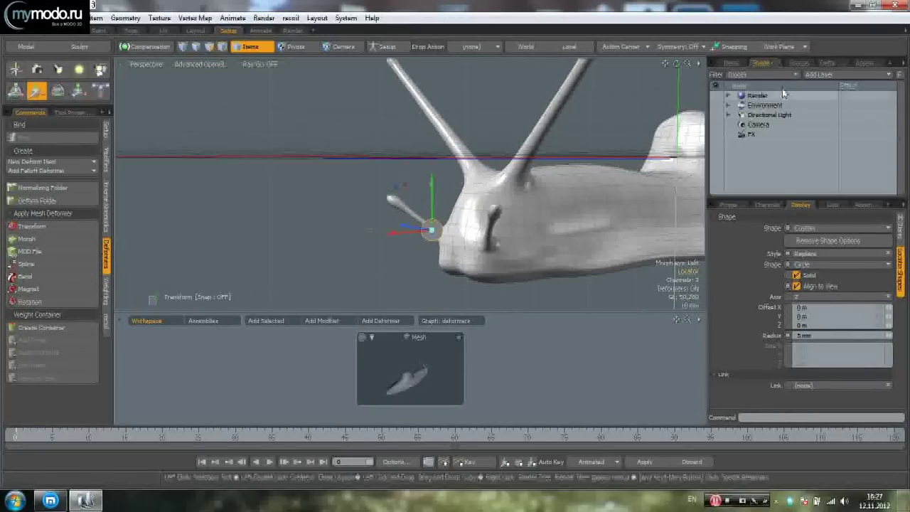
{"action": "left_click", "coordinate": [731, 63]}
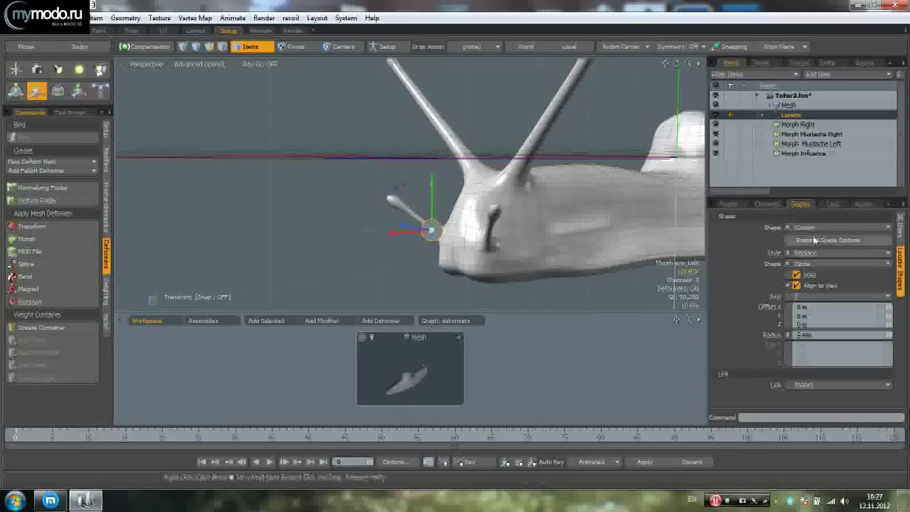
{"action": "left_click", "coordinate": [780, 205]}
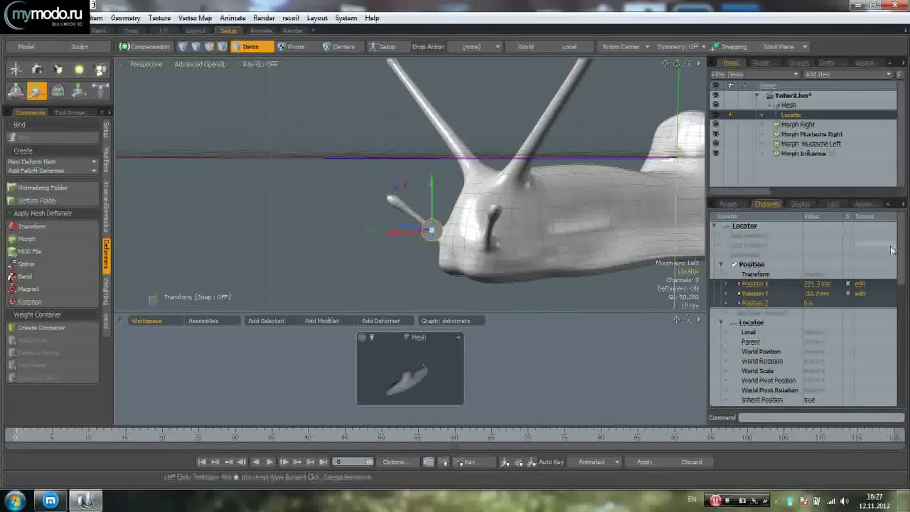
{"action": "left_click_drag", "start_coordinate": [903, 249], "coordinate": [903, 375]}
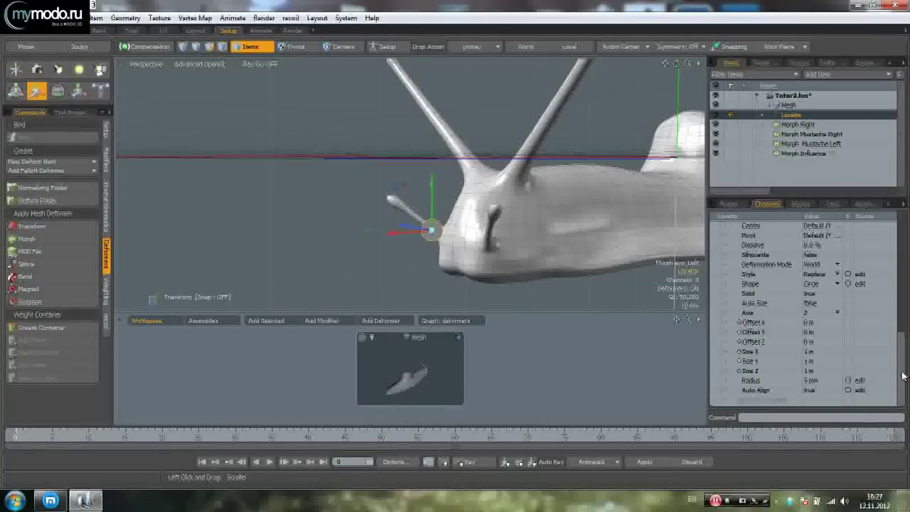
{"action": "left_click", "coordinate": [779, 403]}
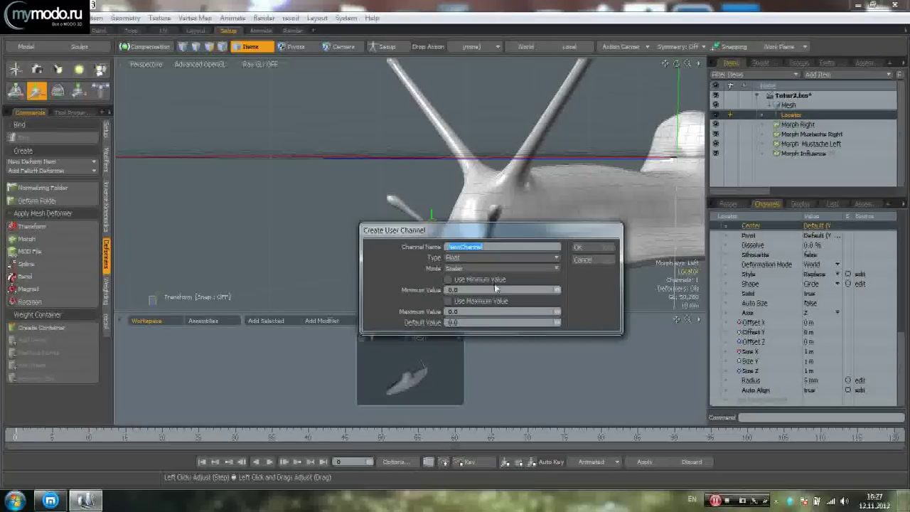
{"action": "type", "text": "Right Mustache"}
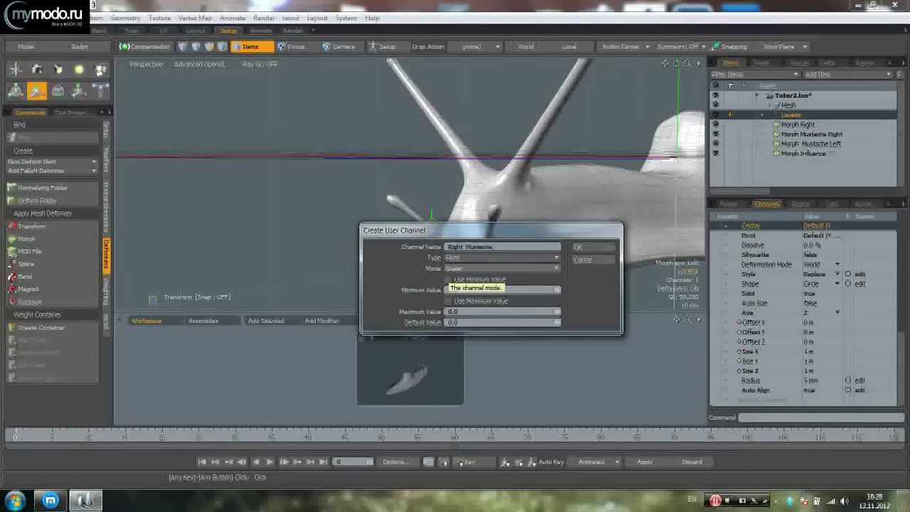
{"action": "left_click", "coordinate": [591, 247]}
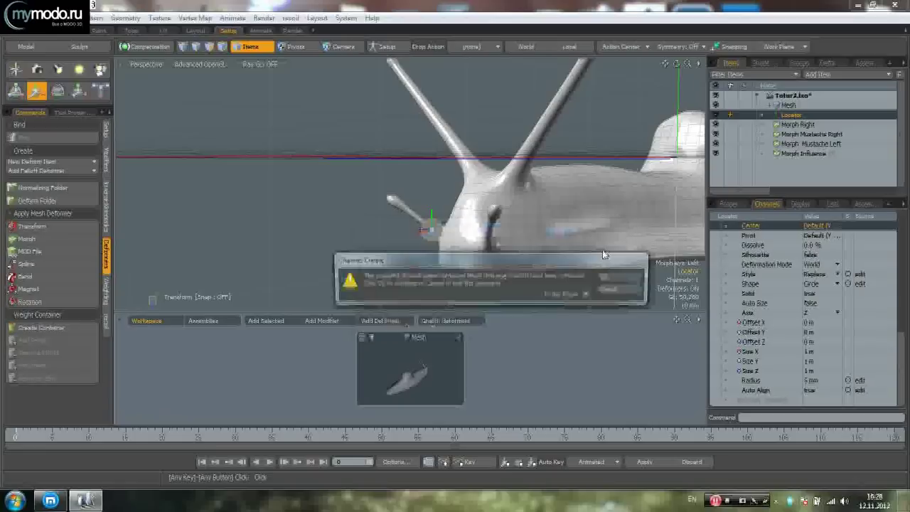
{"action": "left_click", "coordinate": [635, 277]}
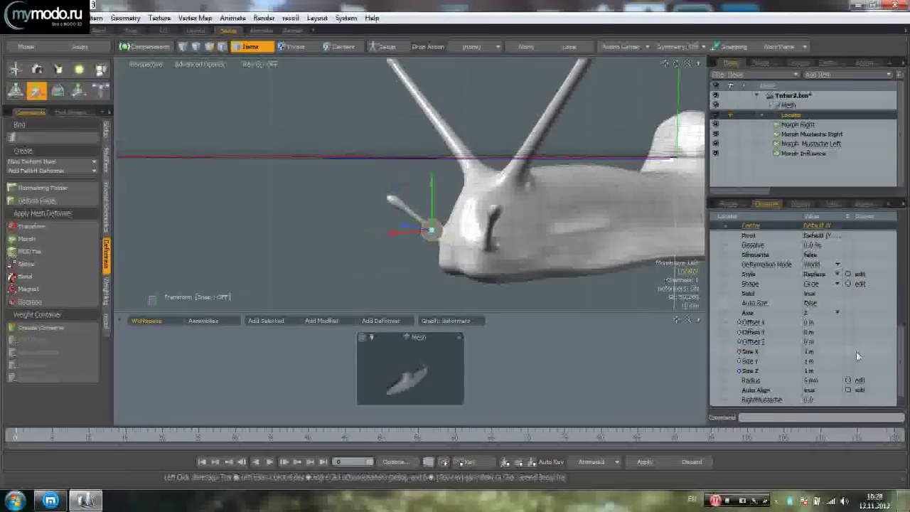
- Delete the Float mustache channel from the locator
{"action": "left_click_drag", "start_coordinate": [904, 342], "coordinate": [903, 368]}
{"action": "left_click", "coordinate": [794, 389]}
{"action": "key", "text": "Delete"}
- Create a Percentage user channel named Right Mustache on the locator with a maximum value of 100
{"action": "left_click", "coordinate": [781, 399]}
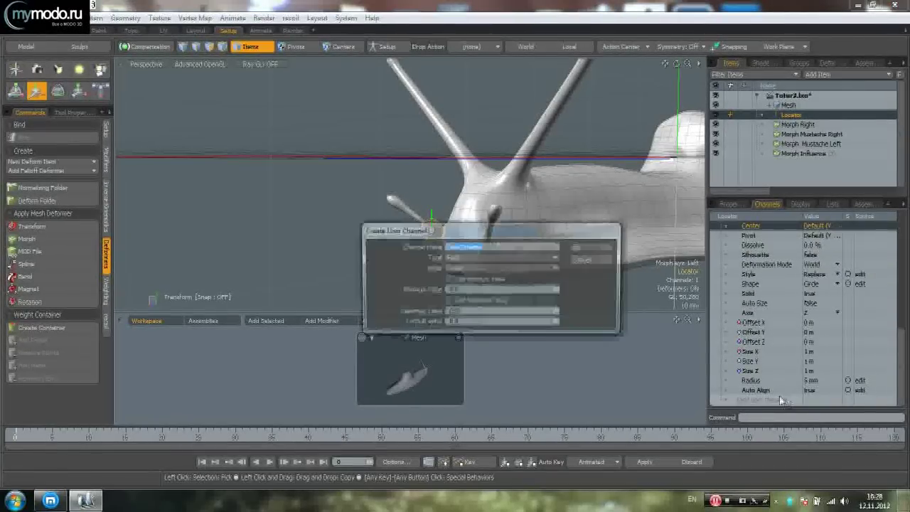
{"action": "left_click", "coordinate": [477, 257]}
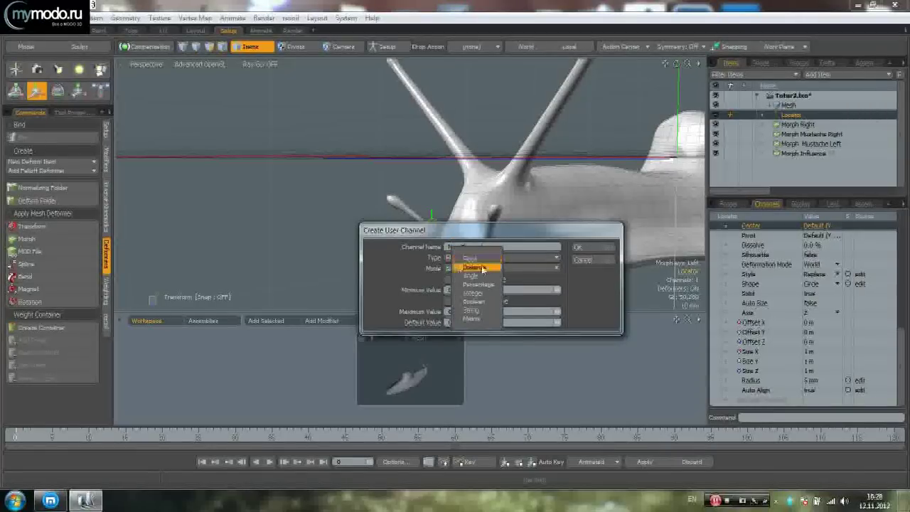
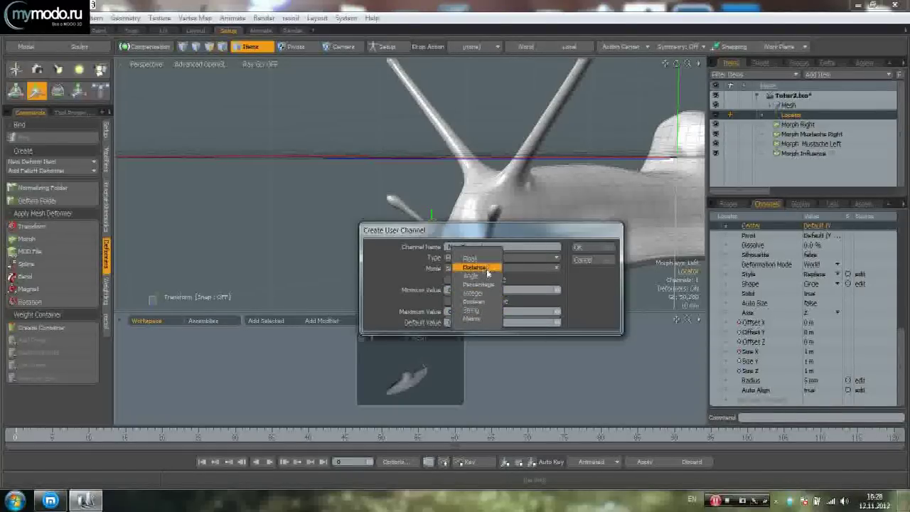
{"action": "left_click", "coordinate": [489, 285]}
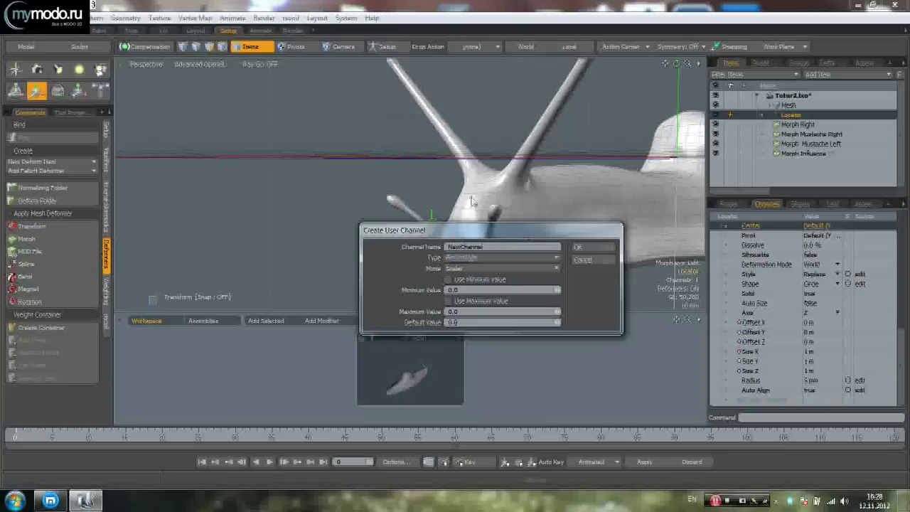
{"action": "left_click", "coordinate": [452, 311]}
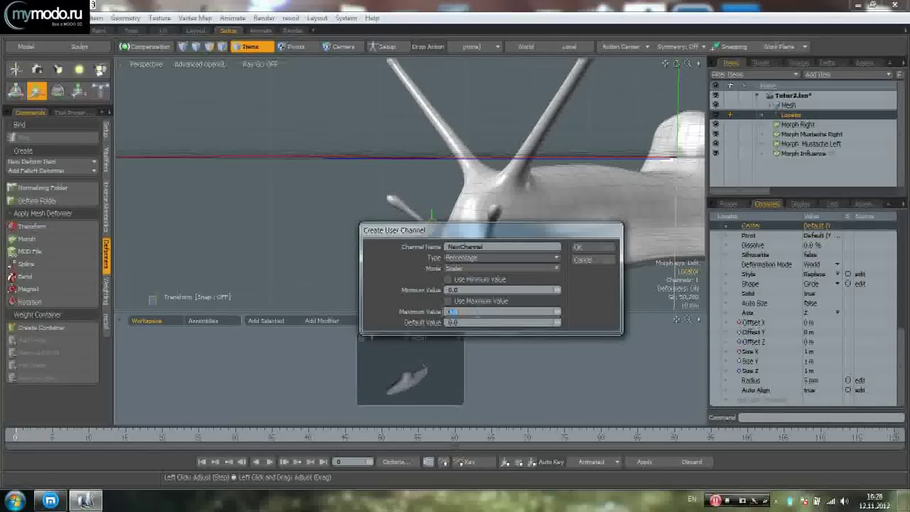
{"action": "type", "text": "01"}
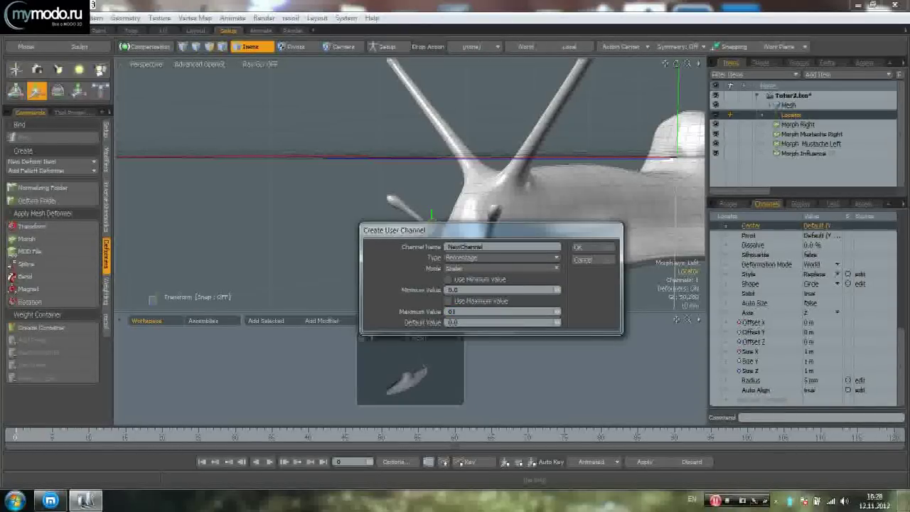
{"action": "key", "text": "BackSpace"}
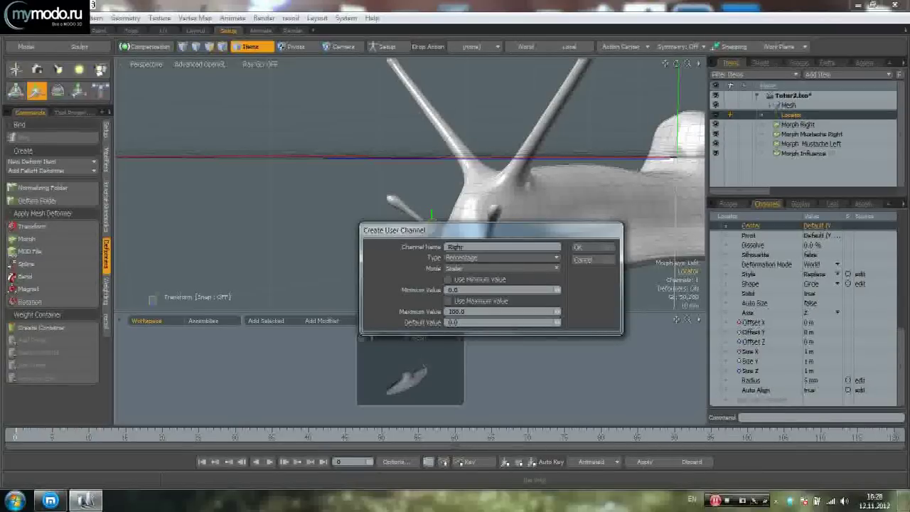
{"action": "left_click", "coordinate": [602, 248]}
{"action": "left_click", "coordinate": [622, 276]}
- Add a Percentage user channel named Mustache Left to the locator, with a maximum value of 100
{"action": "left_click_drag", "start_coordinate": [505, 290], "coordinate": [623, 192], "text": "alt"}
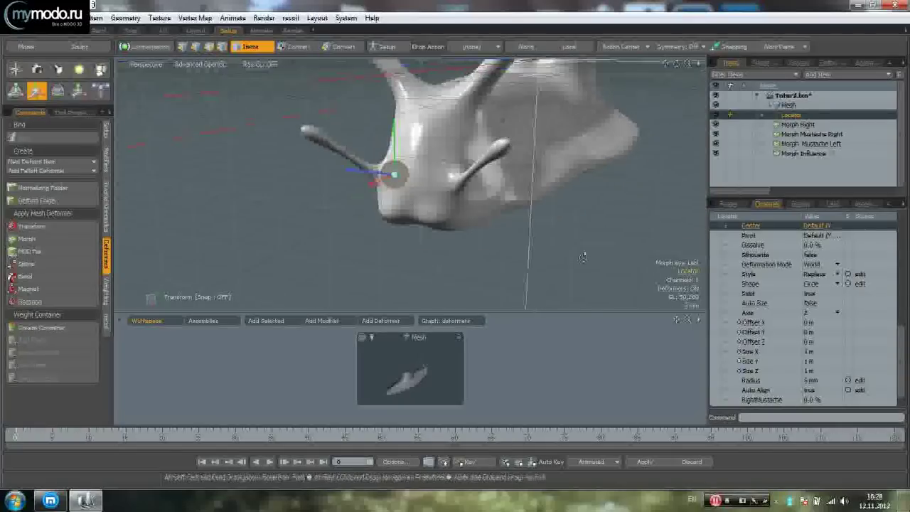
{"action": "left_click_drag", "start_coordinate": [902, 358], "coordinate": [905, 382]}
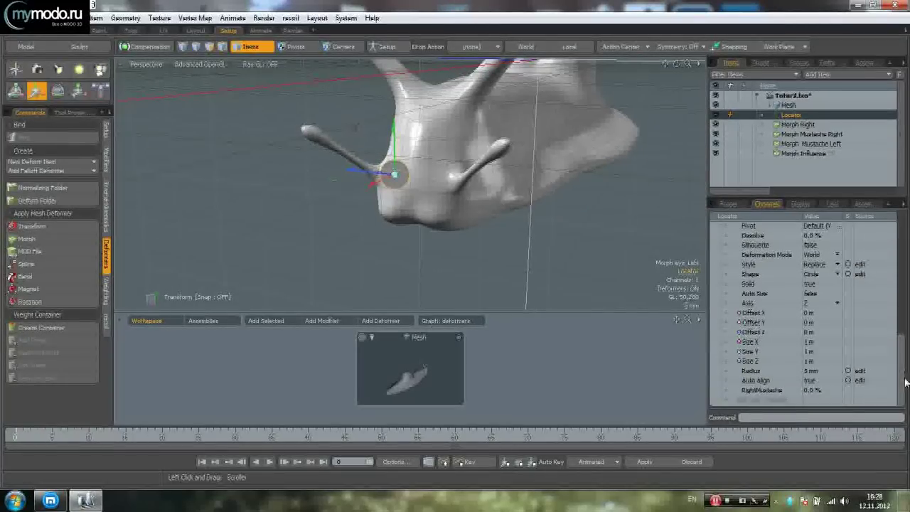
{"action": "left_click", "coordinate": [768, 400]}
{"action": "type", "text": "Mustache"}
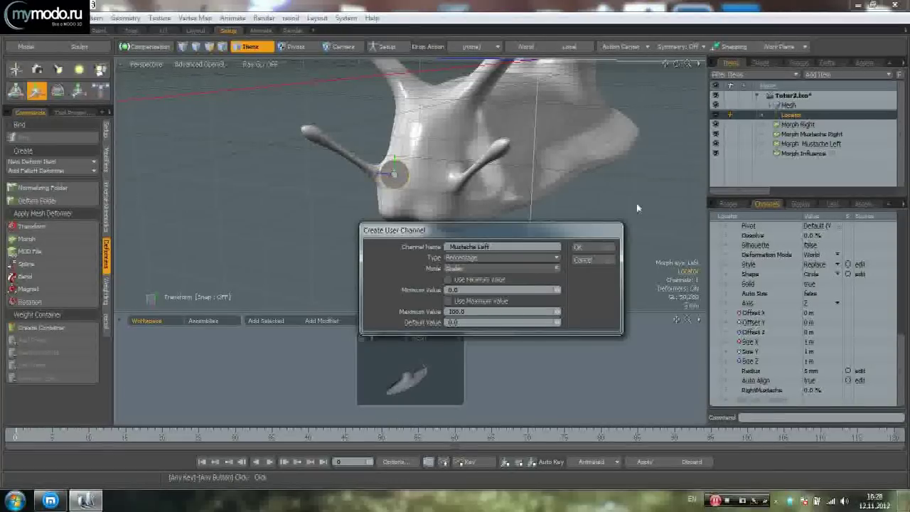
{"action": "left_click", "coordinate": [588, 248]}
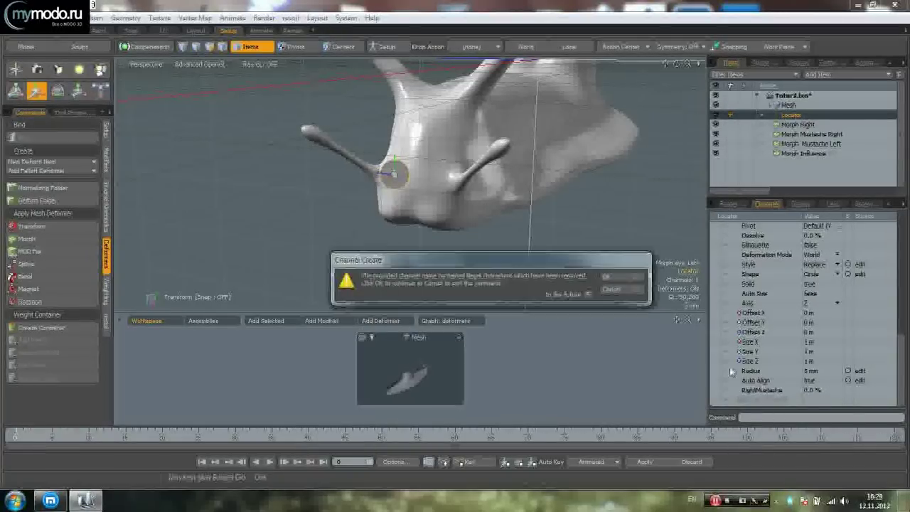
{"action": "left_click", "coordinate": [624, 289]}
- Add a Percentage user channel named Eye Right to the locator, with a maximum value of 100
{"action": "left_click_drag", "start_coordinate": [899, 366], "coordinate": [897, 387]}
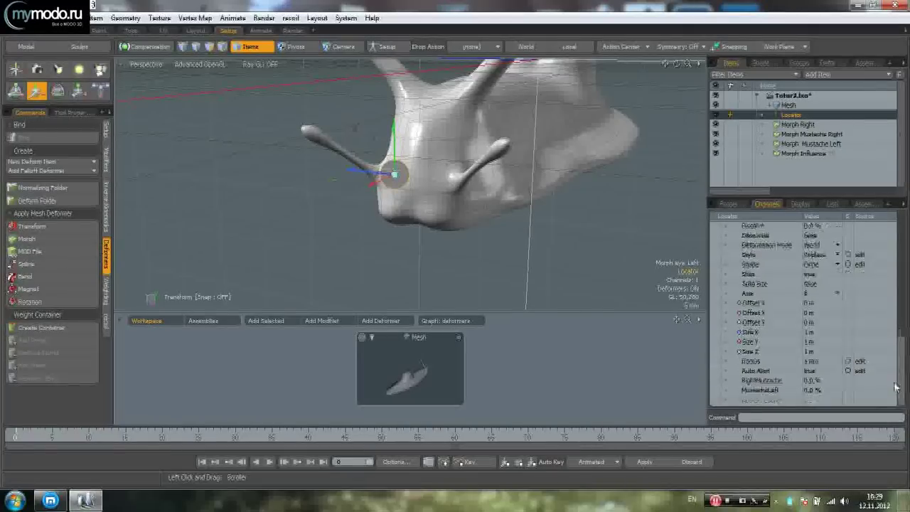
{"action": "left_click", "coordinate": [788, 400]}
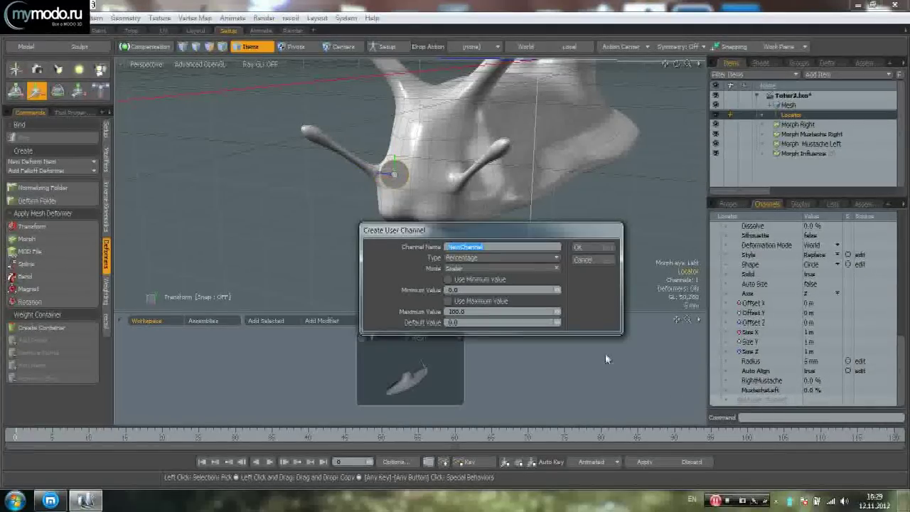
{"action": "type", "text": "Eye Right"}
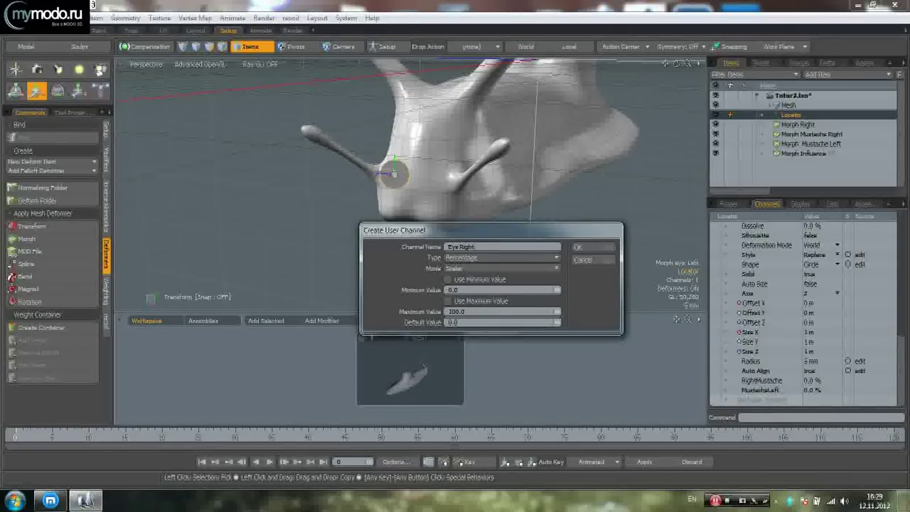
{"action": "key", "text": "Return"}
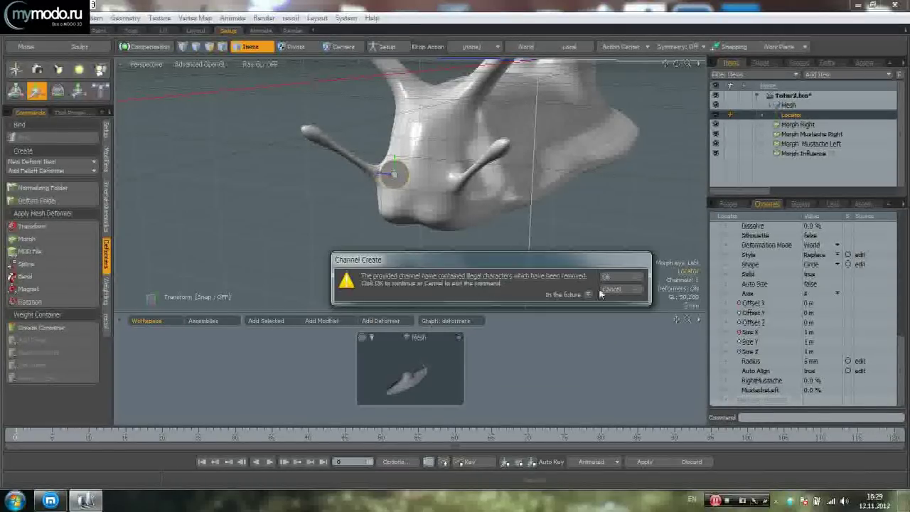
{"action": "left_click", "coordinate": [622, 277]}
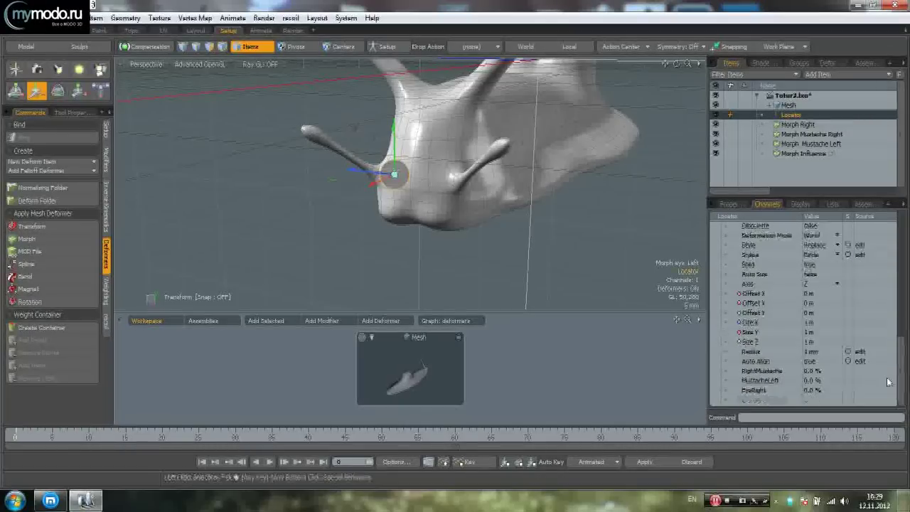
- Add a Percentage user channel named Eye Left to the locator, with a maximum value of 100
{"action": "left_click", "coordinate": [796, 402]}
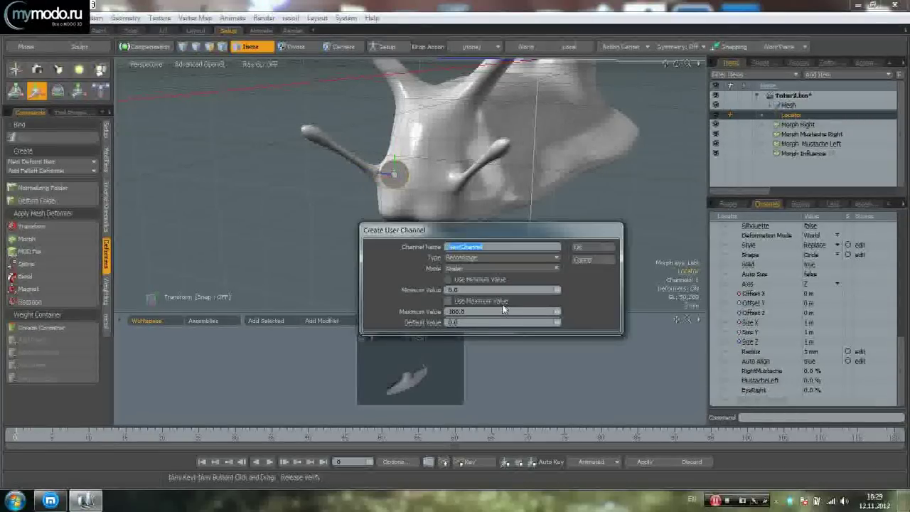
{"action": "type", "text": "EyeLeft"}
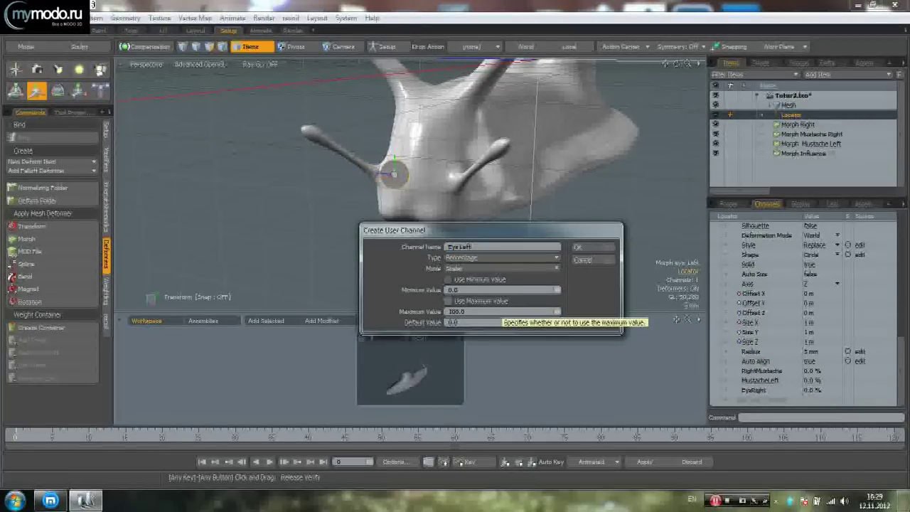
{"action": "key", "text": "Return"}
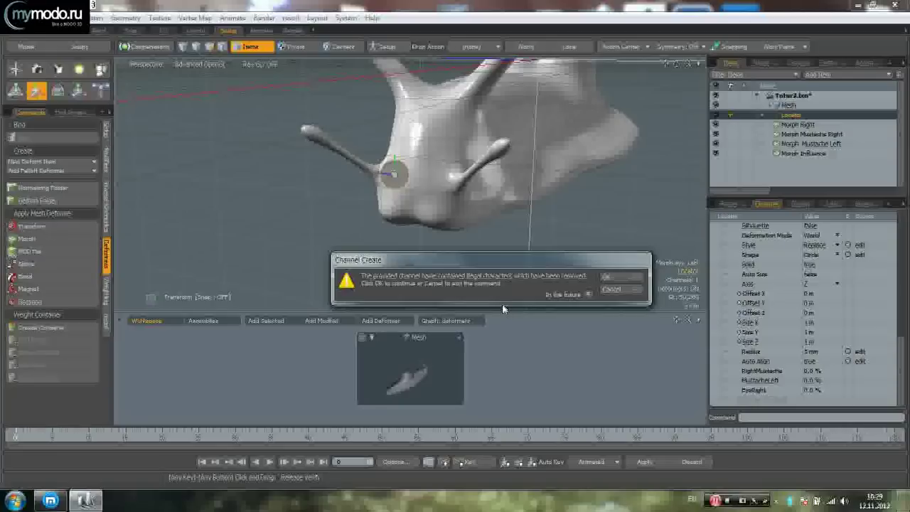
{"action": "left_click", "coordinate": [637, 278]}
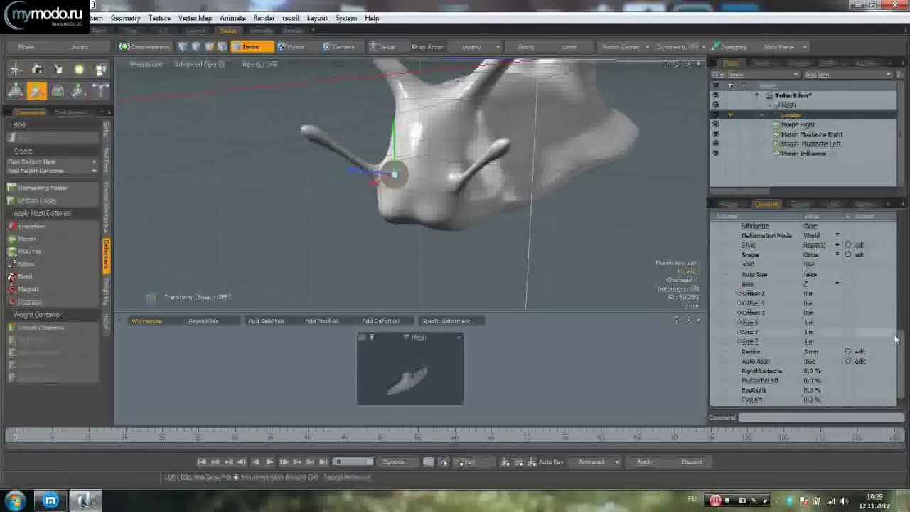
- Place the locator's RightMustache, MustacheLeft, EyeRight and EyeLeft channels together in the schematic workspace beside the mesh node
{"action": "left_click_drag", "start_coordinate": [900, 358], "coordinate": [900, 376]}
{"action": "left_click", "coordinate": [798, 364]}
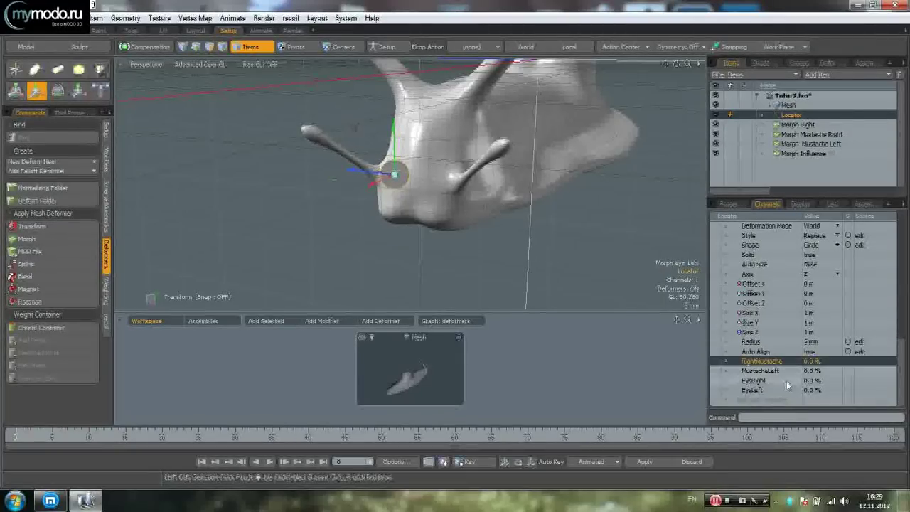
{"action": "left_click", "coordinate": [786, 381], "text": "shift"}
{"action": "left_click", "coordinate": [783, 390], "text": "shift"}
{"action": "left_click_drag", "start_coordinate": [467, 306], "coordinate": [457, 270], "text": "alt"}
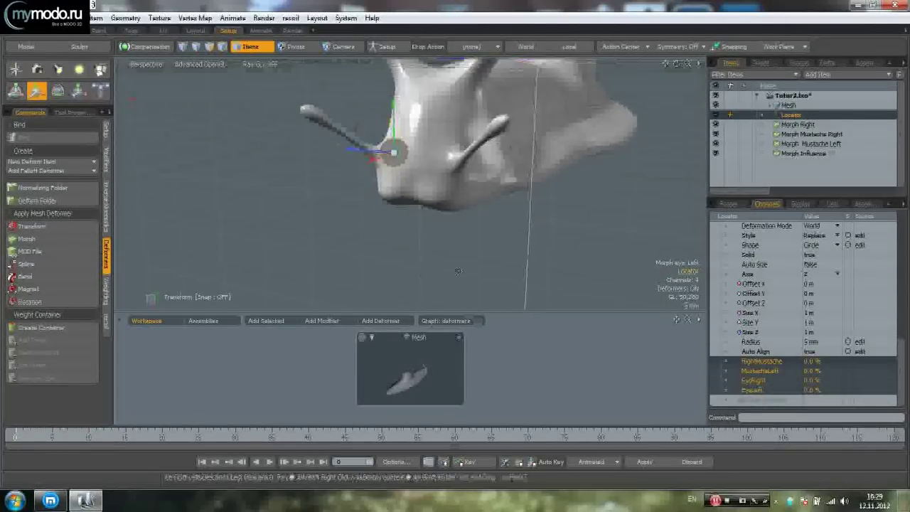
{"action": "scroll", "coordinate": [520, 389], "scroll_direction": "down", "scroll_amount": 2}
{"action": "left_click_drag", "start_coordinate": [561, 270], "coordinate": [470, 246], "text": "alt"}
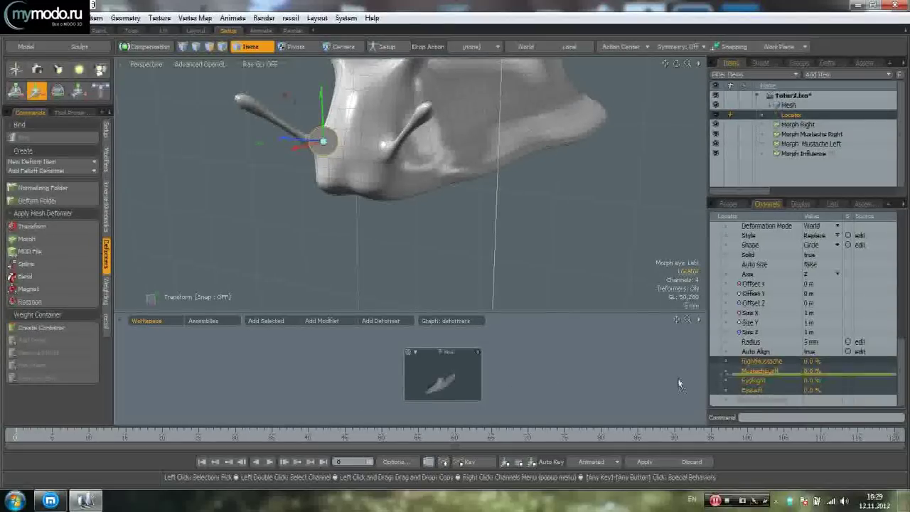
{"action": "left_click_drag", "start_coordinate": [147, 373], "coordinate": [148, 377]}
{"action": "left_click_drag", "start_coordinate": [163, 402], "coordinate": [324, 358], "text": "alt"}
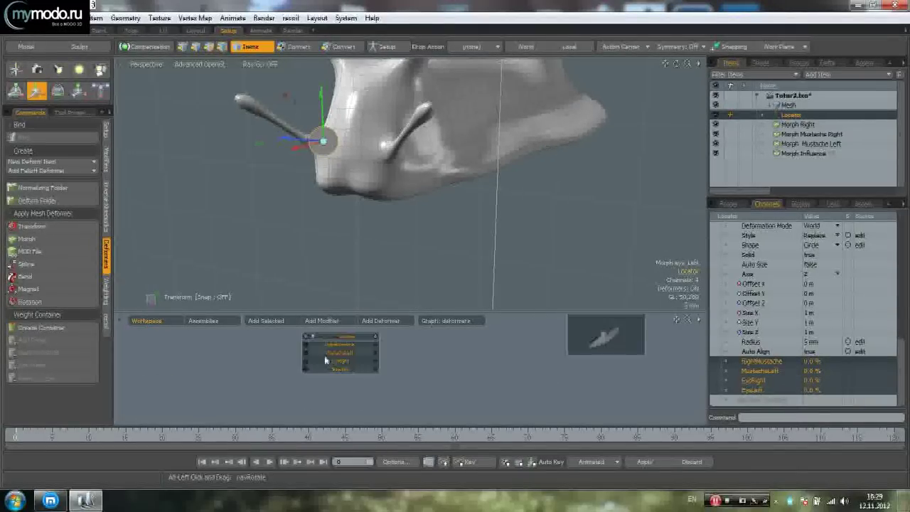
{"action": "scroll", "coordinate": [325, 358], "scroll_direction": "up", "scroll_amount": 2}
{"action": "left_click_drag", "start_coordinate": [348, 329], "coordinate": [219, 361], "text": "alt"}
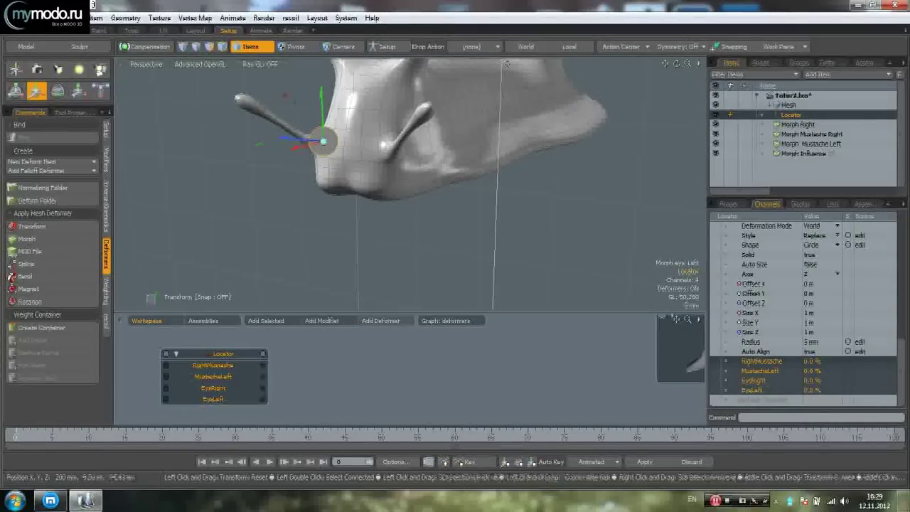
- Add the Morph Right influence's Strength channel to the schematic and link the locator's EyeRight channel to it
{"action": "left_click", "coordinate": [792, 124]}
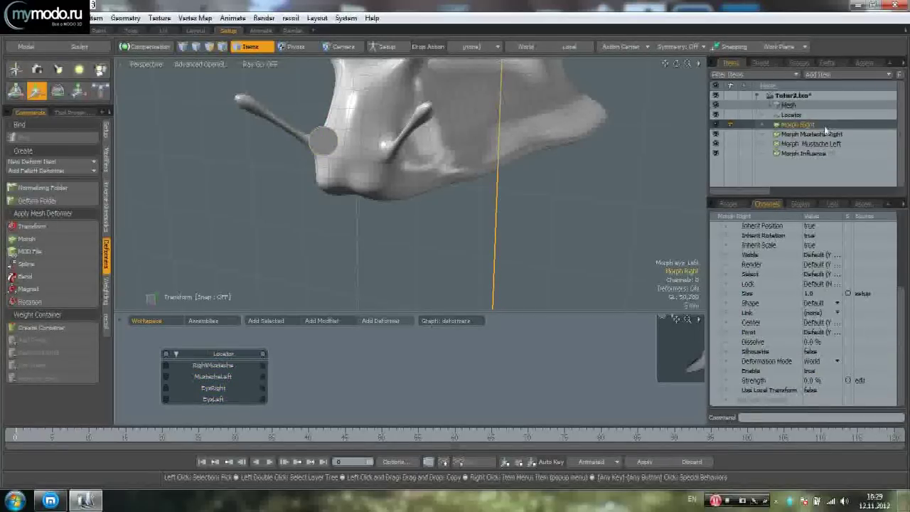
{"action": "left_click_drag", "start_coordinate": [901, 307], "coordinate": [899, 285]}
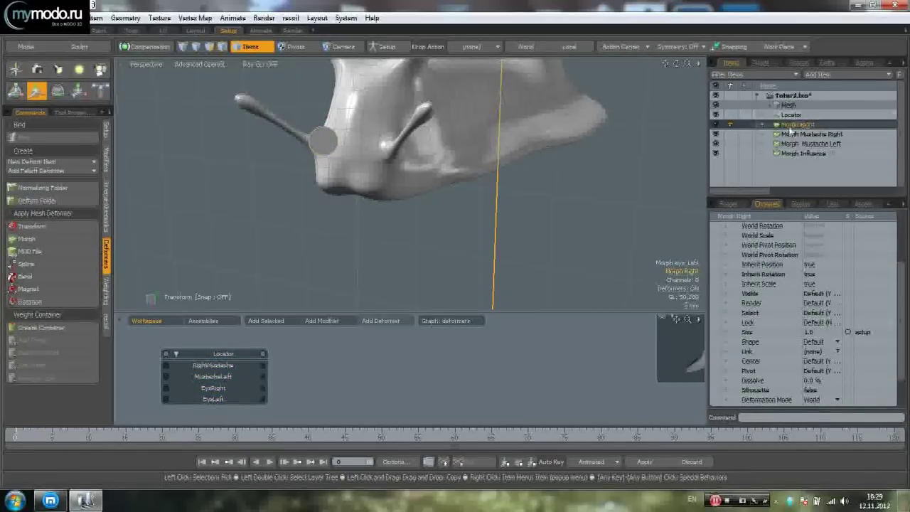
{"action": "left_click_drag", "start_coordinate": [902, 309], "coordinate": [898, 337]}
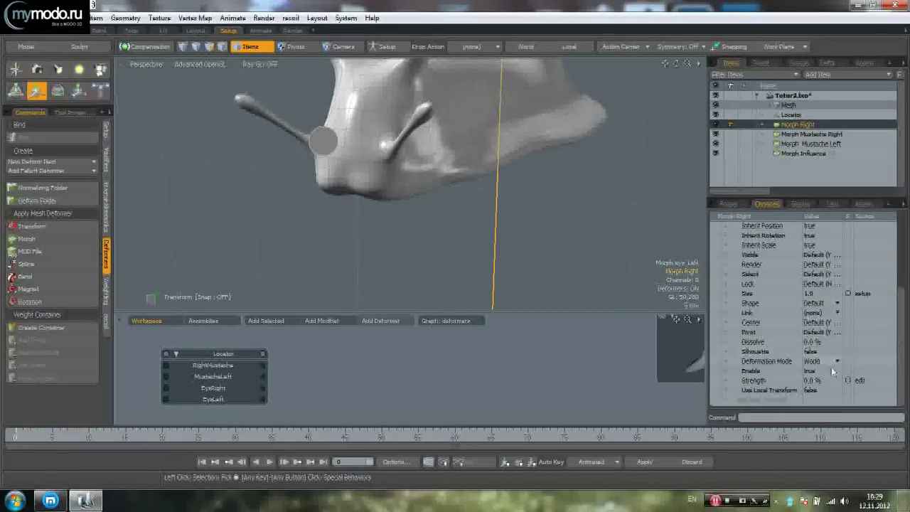
{"action": "left_click", "coordinate": [713, 381]}
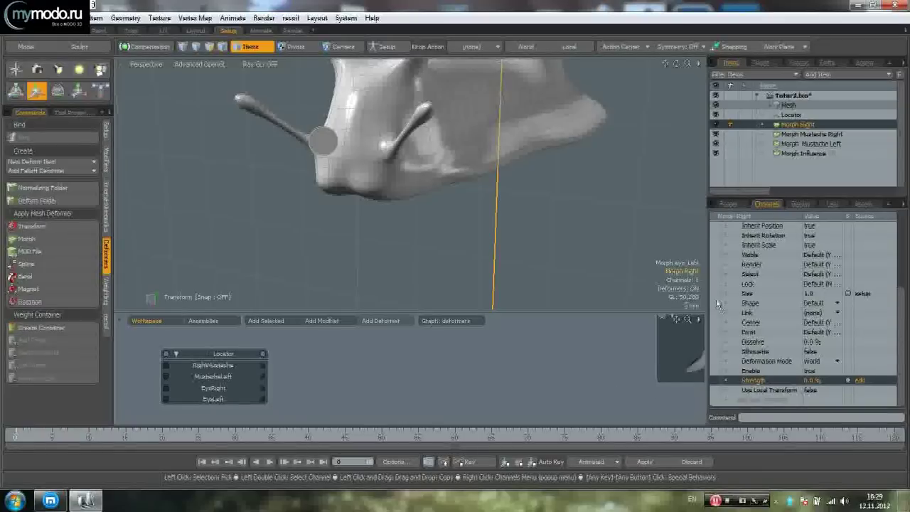
{"action": "left_click_drag", "start_coordinate": [379, 397], "coordinate": [388, 402]}
{"action": "left_click_drag", "start_coordinate": [262, 389], "coordinate": [408, 374]}
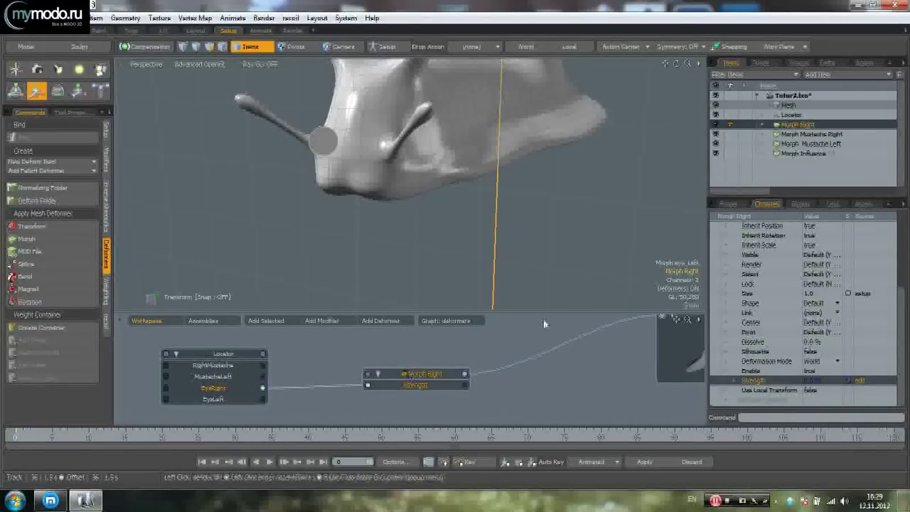
- Add the Morph Mustache Right influence's Strength channel to the schematic and link the locator's RightMustache channel to it
{"action": "left_click", "coordinate": [813, 133]}
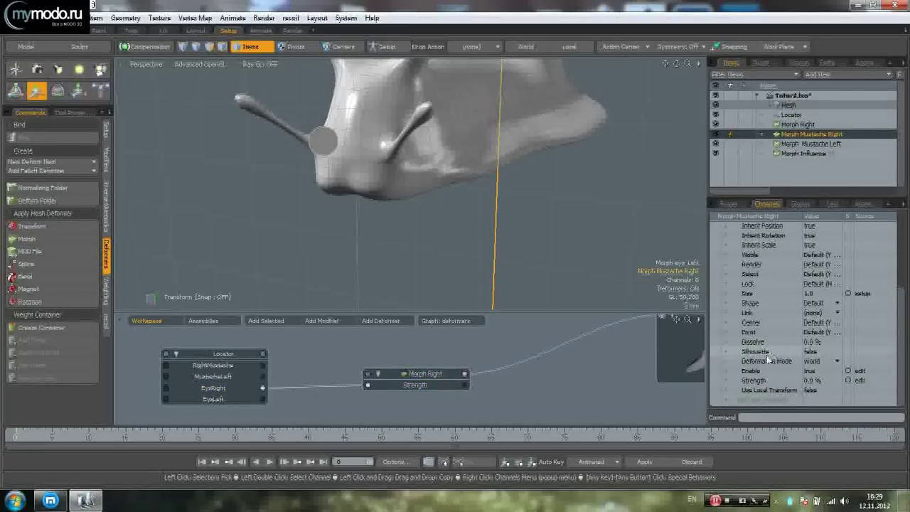
{"action": "left_click_drag", "start_coordinate": [763, 380], "coordinate": [678, 402]}
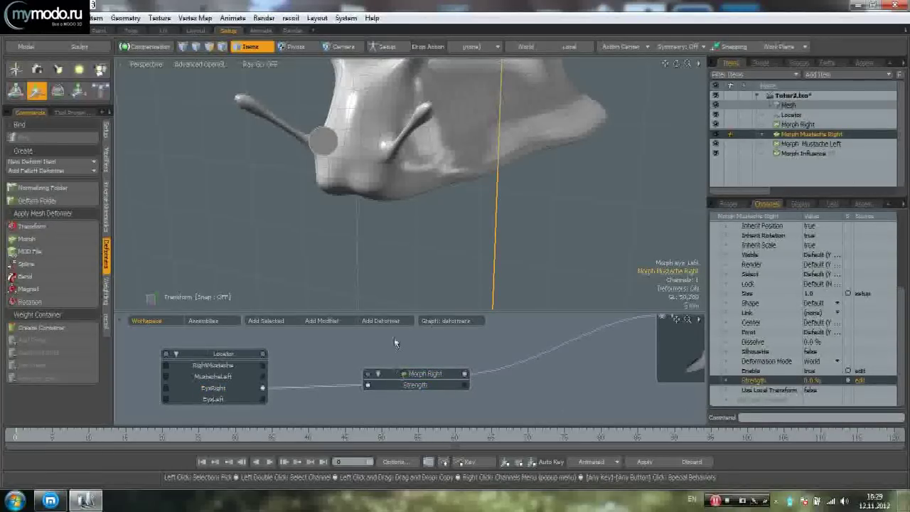
{"action": "left_click_drag", "start_coordinate": [399, 346], "coordinate": [410, 351]}
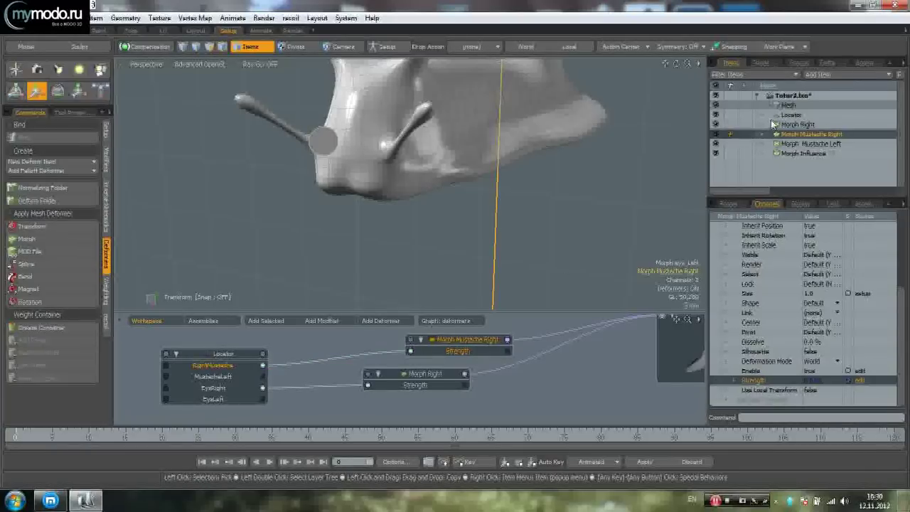
- Add the Morph Mustache Left influence's Strength channel to the schematic and link the locator's MustacheLeft channel to it
{"action": "left_click", "coordinate": [835, 145]}
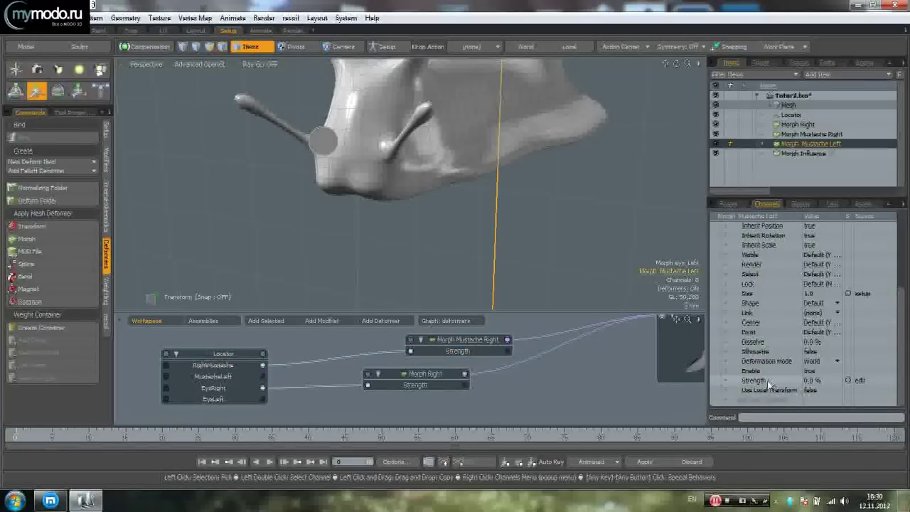
{"action": "left_click_drag", "start_coordinate": [450, 363], "coordinate": [450, 362]}
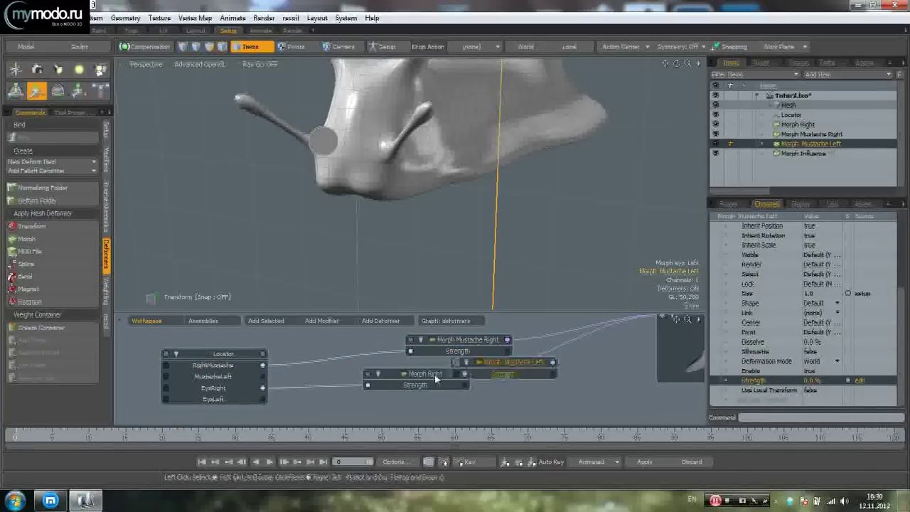
{"action": "left_click_drag", "start_coordinate": [263, 377], "coordinate": [459, 377]}
{"action": "left_click_drag", "start_coordinate": [263, 377], "coordinate": [452, 363]}
- Rename the remaining Morph Influence item as Morph Left
{"action": "left_click", "coordinate": [812, 153]}
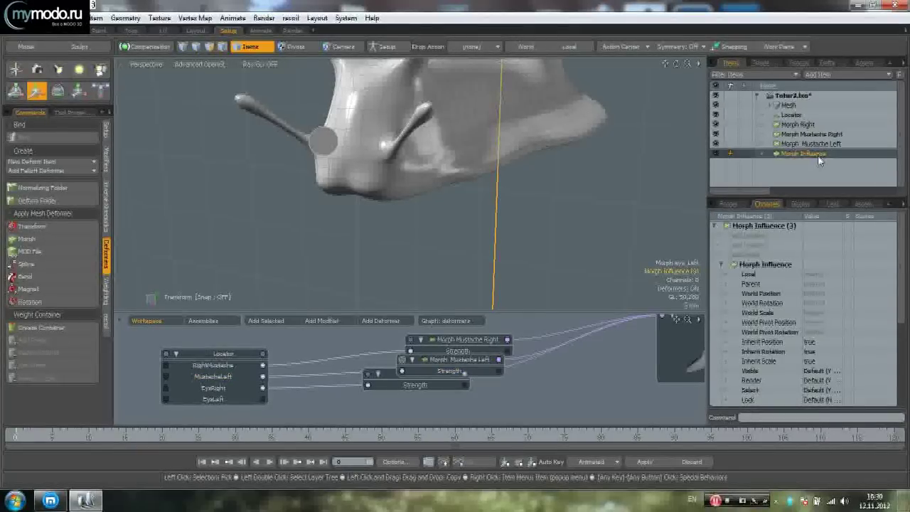
{"action": "right_click", "coordinate": [818, 154]}
{"action": "left_click", "coordinate": [800, 165]}
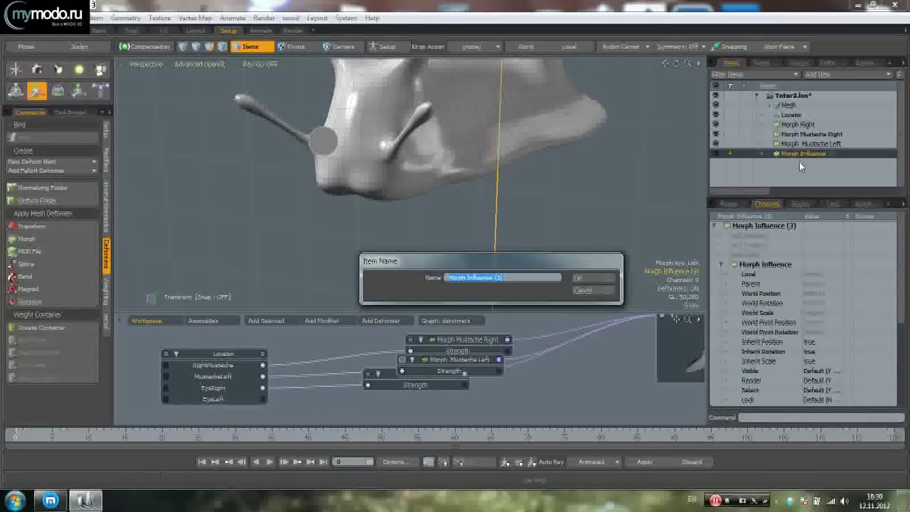
{"action": "key", "text": "Right"}
{"action": "key", "text": "BackSpace"}
{"action": "key", "text": "BackSpace"}
{"action": "key", "text": "BackSpace"}
{"action": "key", "text": "BackSpace"}
{"action": "key", "text": "BackSpace"}
{"action": "key", "text": "BackSpace"}
{"action": "key", "text": "BackSpace"}
{"action": "key", "text": "BackSpace"}
{"action": "key", "text": "BackSpace"}
{"action": "key", "text": "BackSpace"}
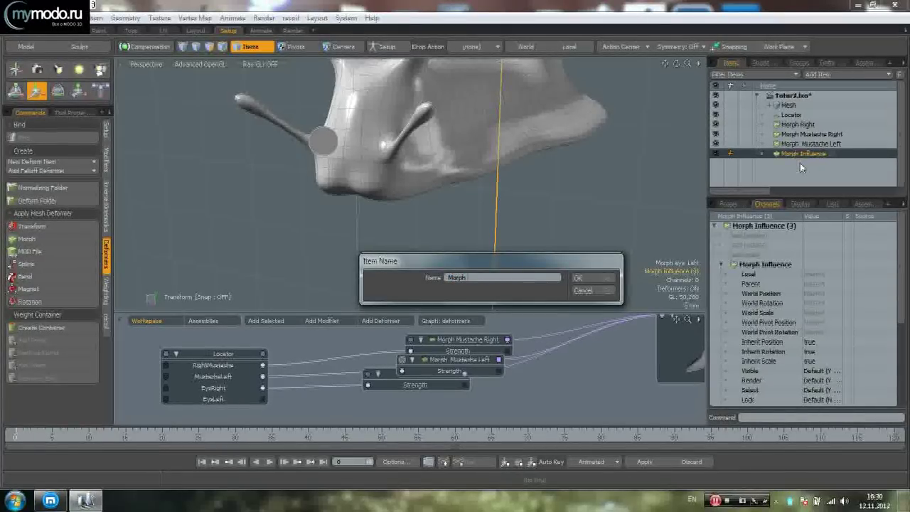
{"action": "type", "text": "Left"}
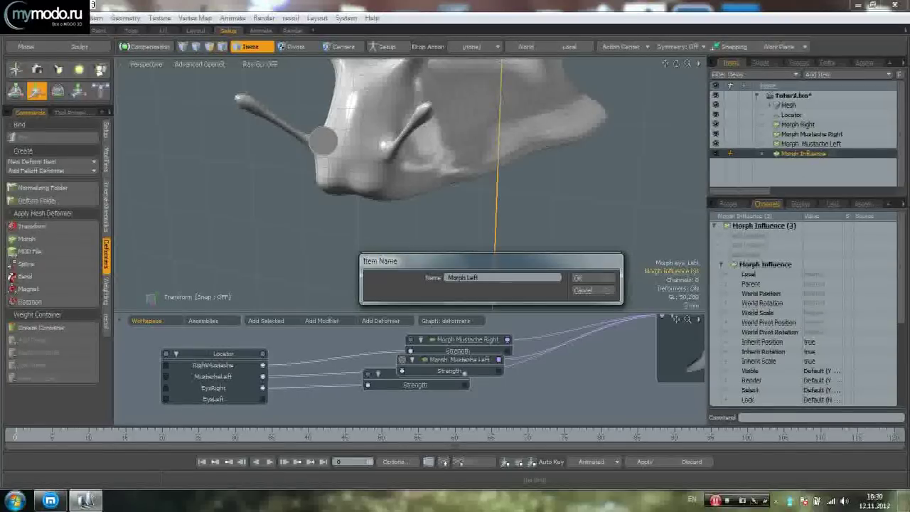
{"action": "key", "text": "Return"}
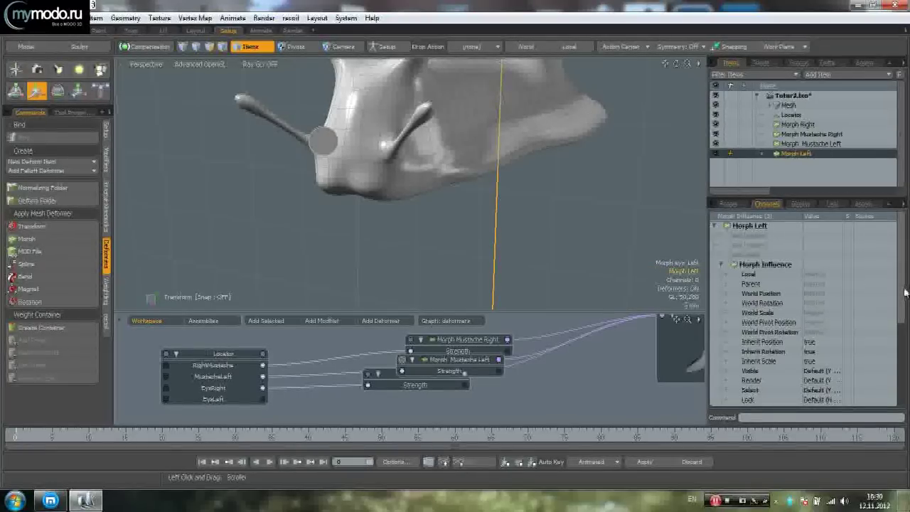
- Add the Morph Left influence's Strength channel to the schematic, link the locator's EyeLeft channel to it, and clear the selection
{"action": "scroll", "coordinate": [864, 395], "scroll_direction": "down", "scroll_amount": 5}
{"action": "left_click_drag", "start_coordinate": [764, 380], "coordinate": [407, 420]}
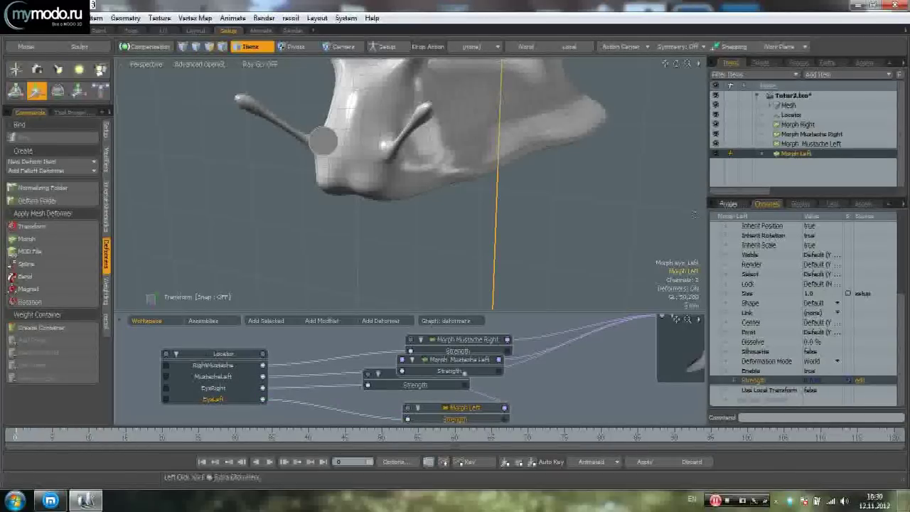
{"action": "key", "text": "space"}
{"action": "left_click", "coordinate": [403, 273]}
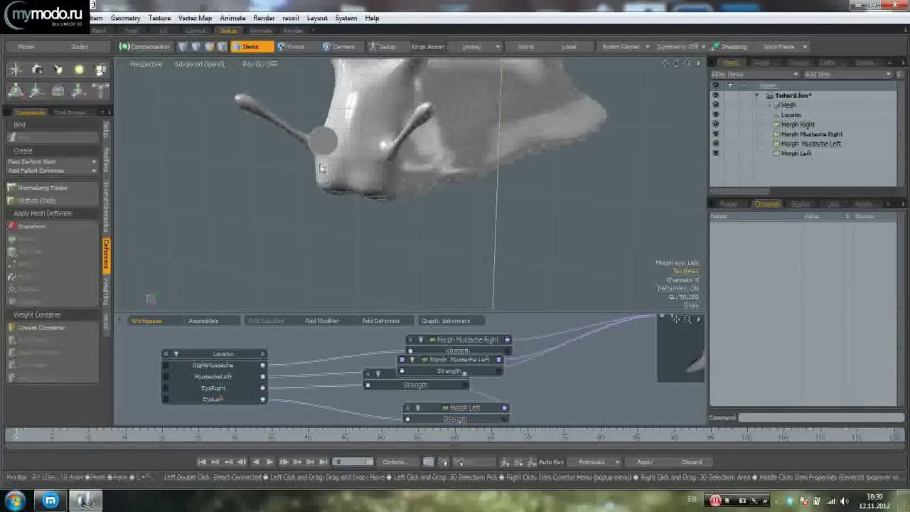
- Assign the item.channelHaul command to the locator in its assembly settings and make the command active
{"action": "left_click", "coordinate": [324, 140]}
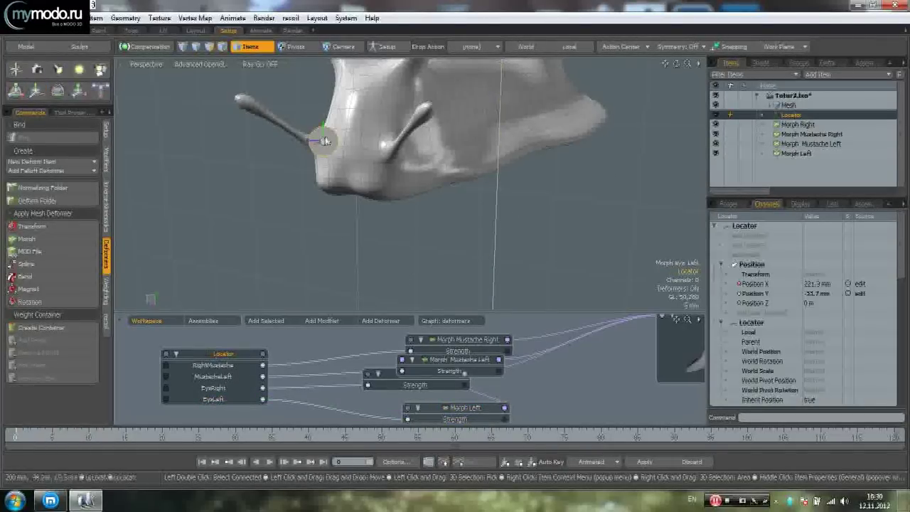
{"action": "left_click", "coordinate": [865, 205]}
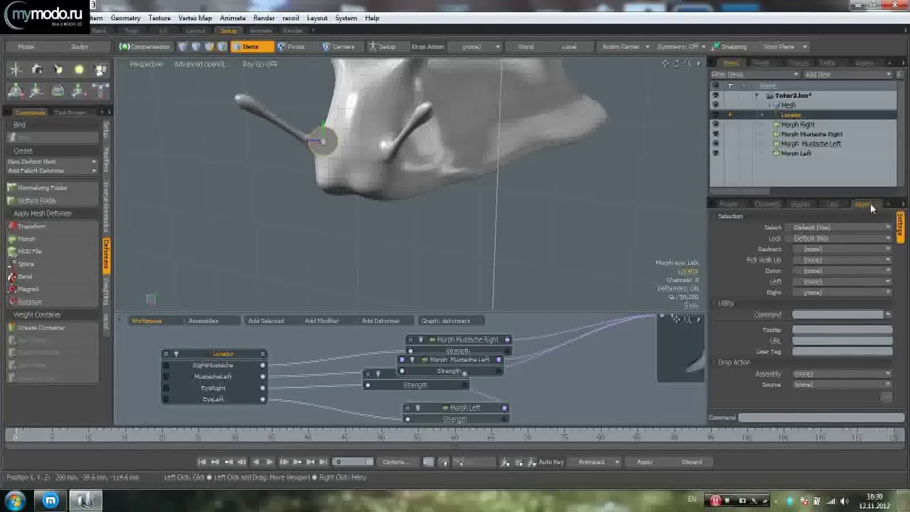
{"action": "left_click", "coordinate": [886, 313]}
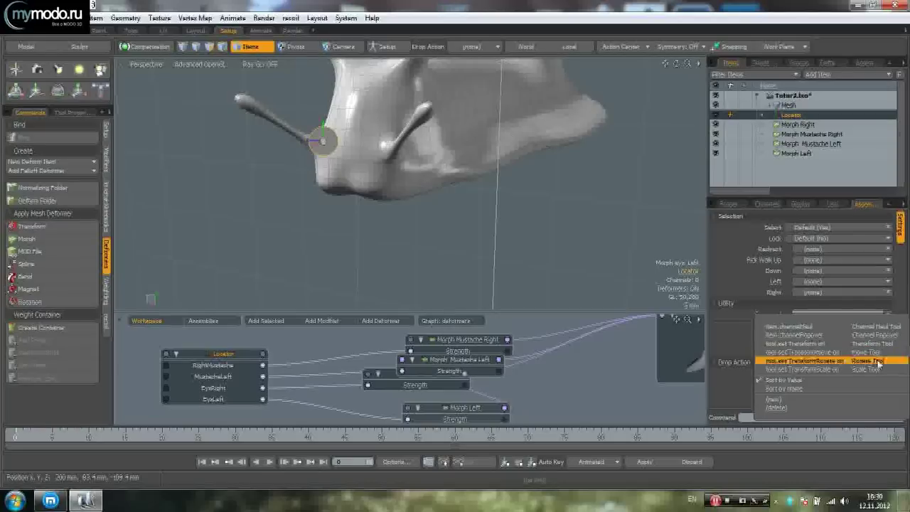
{"action": "left_click", "coordinate": [801, 328]}
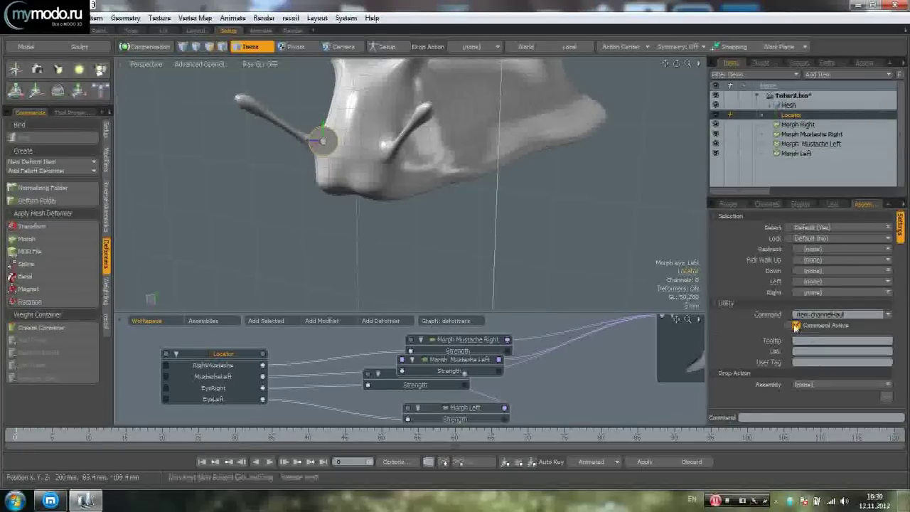
- Bring up the locator's channel haul beside the snail's head and set MustacheLeft to 15%, EyeRight to 10% and EyeLeft to 8%
{"action": "left_click", "coordinate": [547, 230]}
{"action": "left_click_drag", "start_coordinate": [439, 197], "coordinate": [513, 203], "text": "alt"}
{"action": "left_click", "coordinate": [403, 164]}
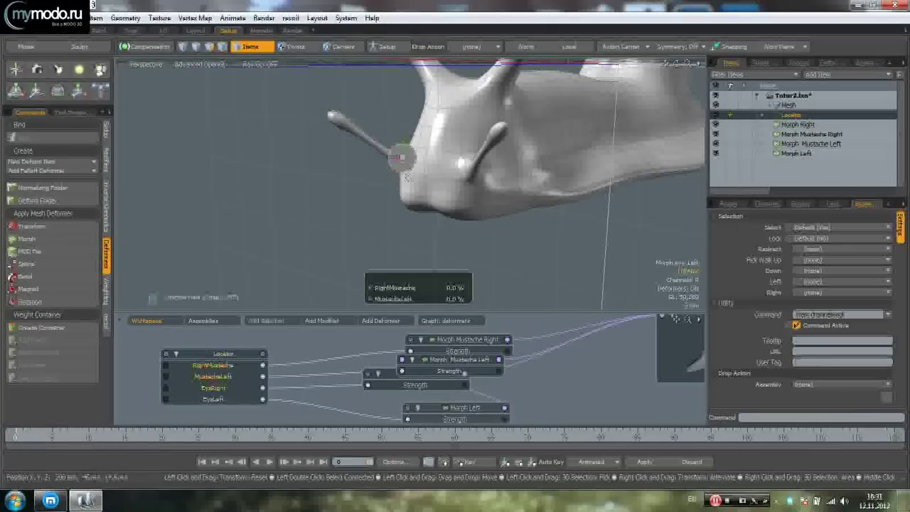
{"action": "left_click_drag", "start_coordinate": [435, 274], "coordinate": [317, 201]}
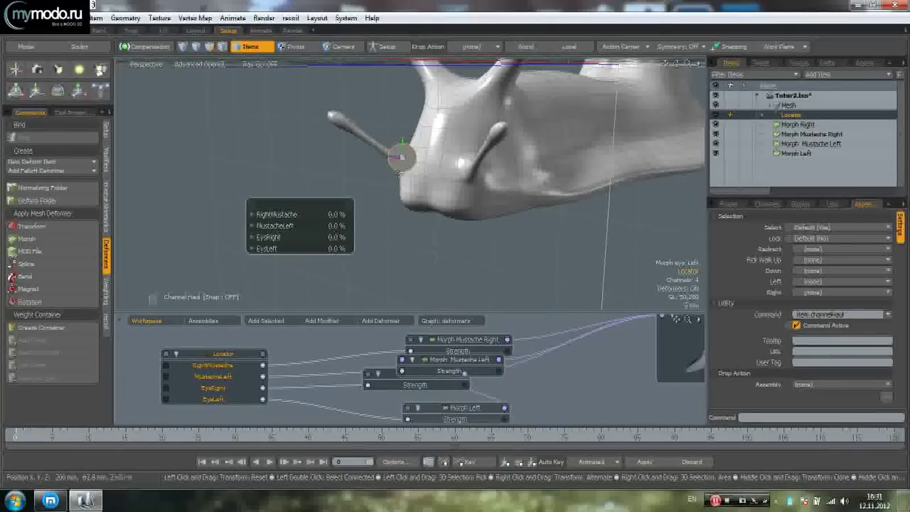
{"action": "mouse_move", "coordinate": [457, 183]}
{"action": "left_mouse_down", "text": "alt"}
{"action": "mouse_move", "coordinate": [496, 225]}
{"action": "mouse_move", "coordinate": [478, 221]}
{"action": "mouse_move", "coordinate": [465, 196]}
{"action": "left_mouse_up", "text": "alt"}
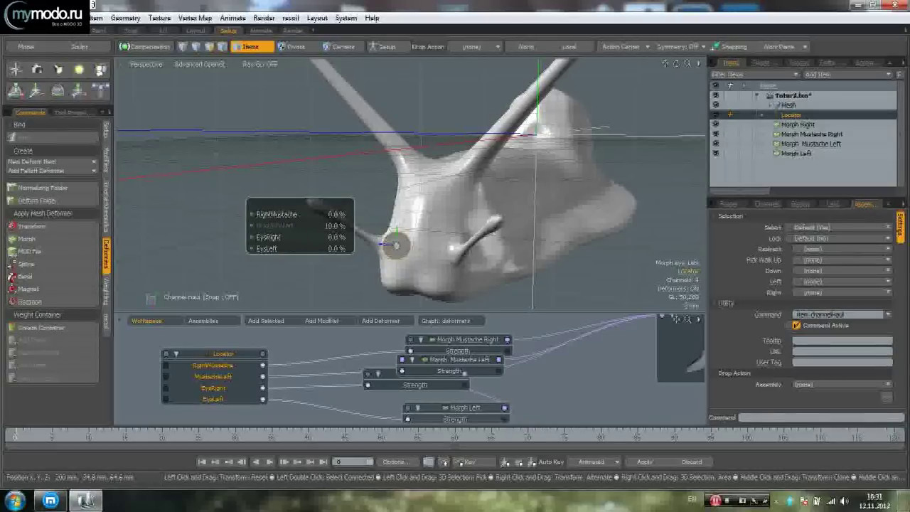
{"action": "left_click_drag", "start_coordinate": [293, 241], "coordinate": [264, 248]}
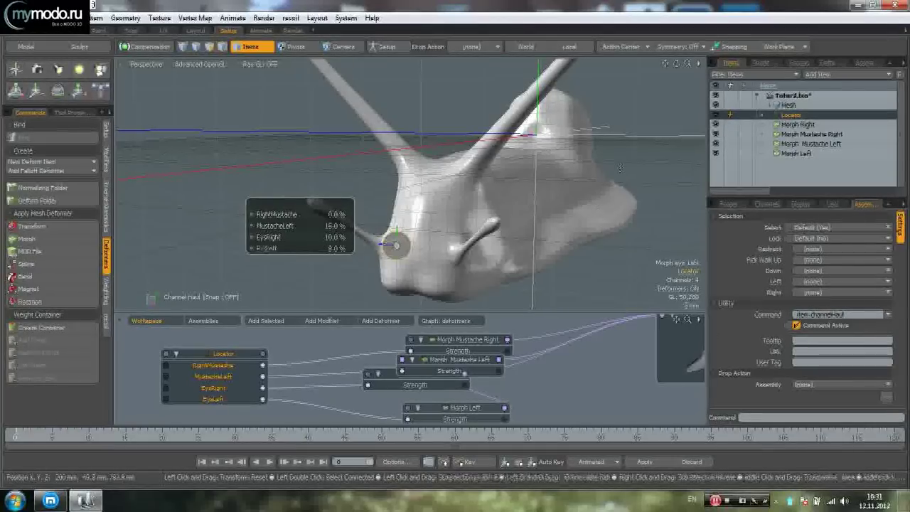
- Adjust the Morph Right influence's Strength directly in its properties to test its effect on the snail's eye
{"action": "left_click", "coordinate": [840, 126]}
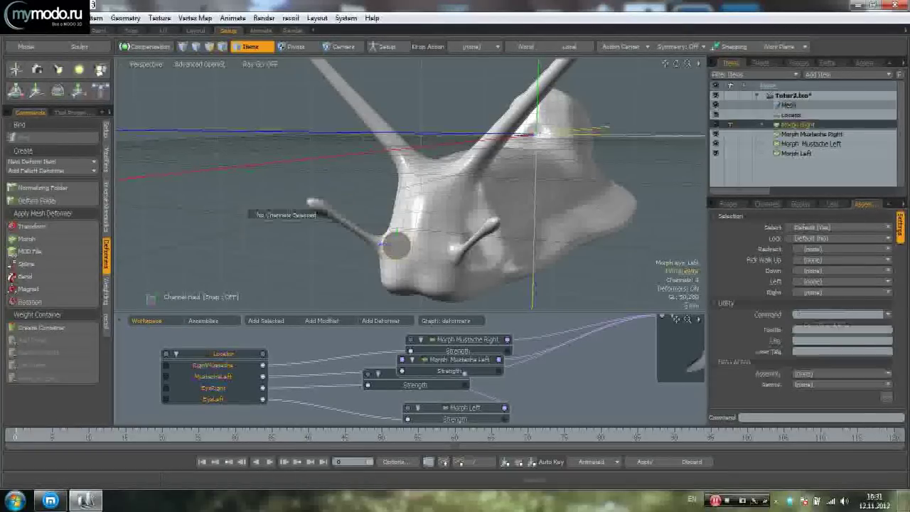
{"action": "left_click", "coordinate": [739, 205]}
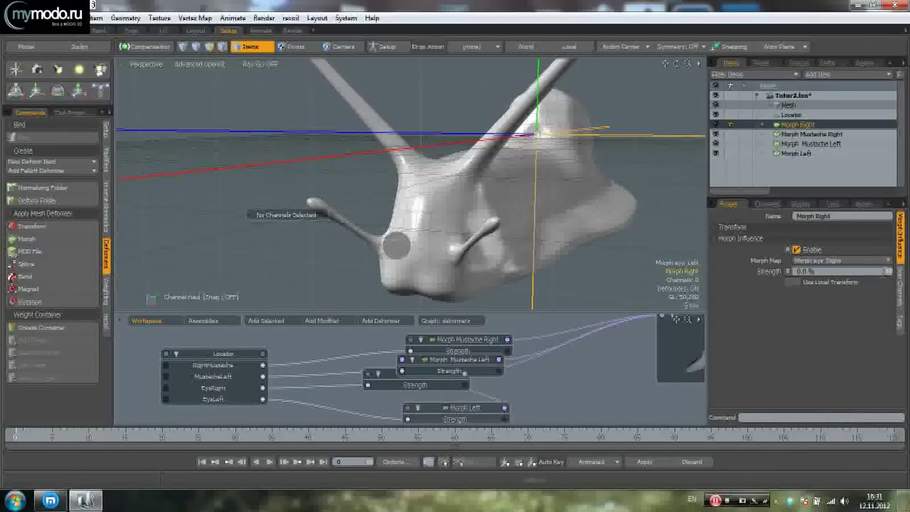
{"action": "left_click_drag", "start_coordinate": [888, 271], "coordinate": [877, 271]}
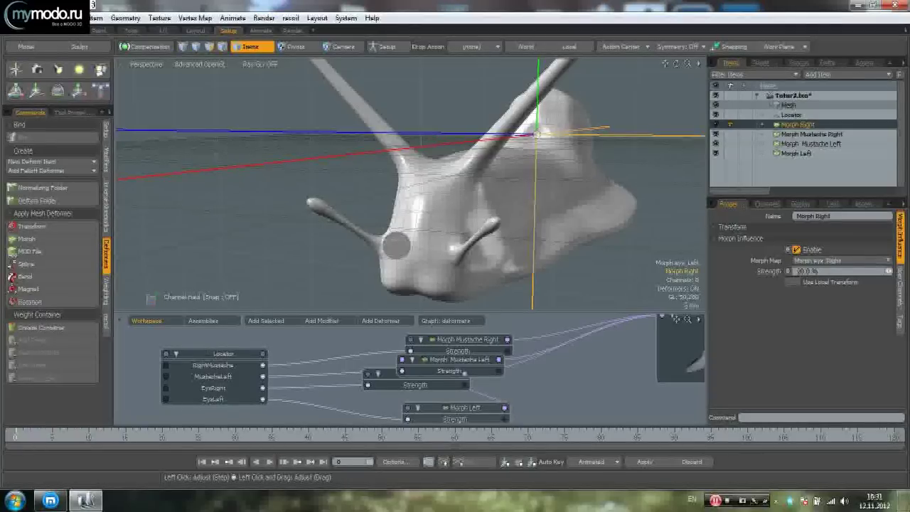
{"action": "left_click_drag", "start_coordinate": [286, 215], "coordinate": [313, 228], "text": "alt"}
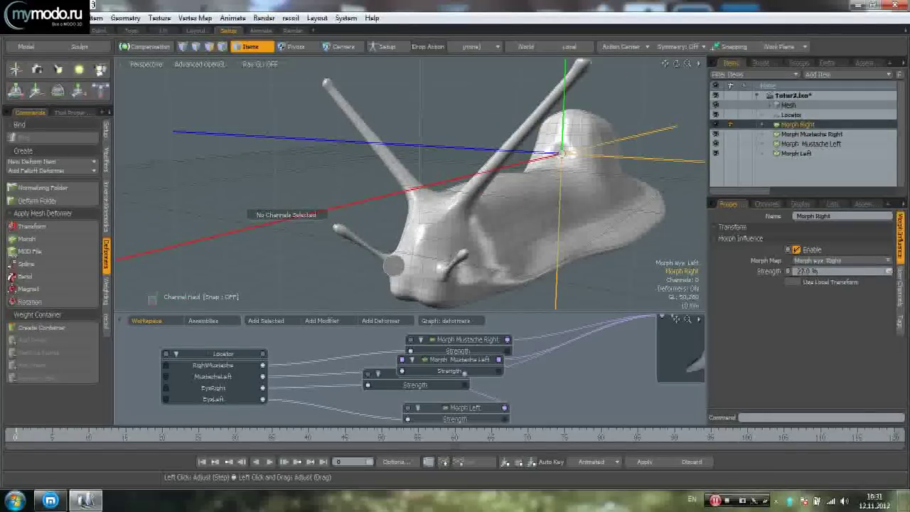
- Select the mesh, show its morph maps, and turn off deformers in the perspective viewport
{"action": "left_click", "coordinate": [787, 104]}
{"action": "left_click", "coordinate": [832, 204]}
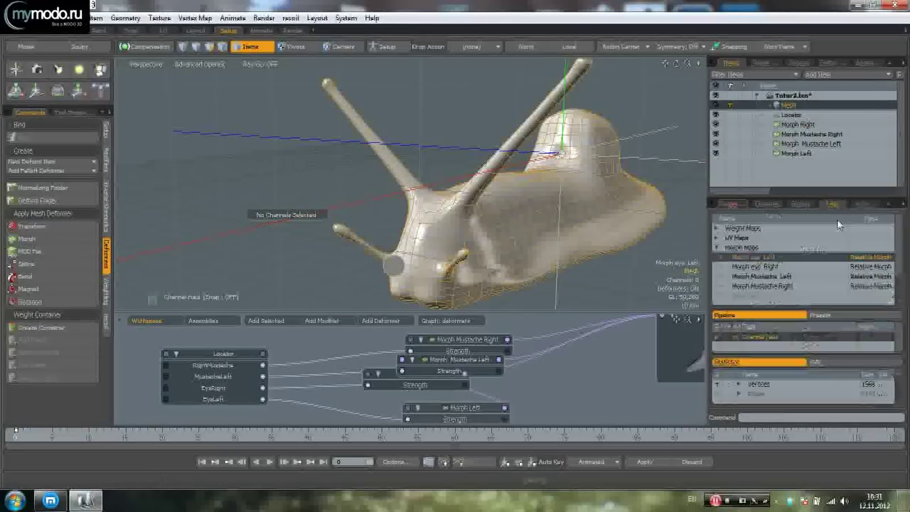
{"action": "left_click", "coordinate": [789, 267]}
{"action": "left_click", "coordinate": [787, 277]}
{"action": "left_click", "coordinate": [207, 67]}
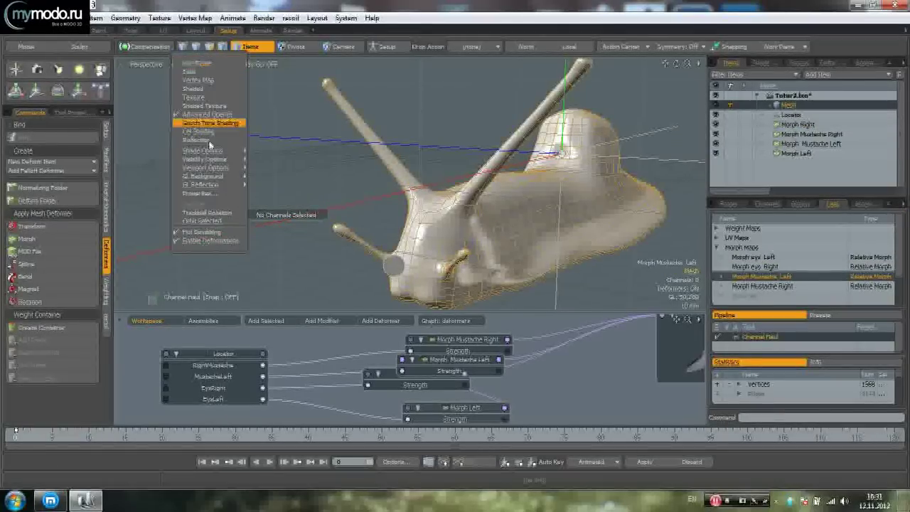
{"action": "left_click", "coordinate": [216, 240]}
- Examine the eye and mustache morph maps one by one to compare the shapes they produce on the snail mesh
{"action": "left_click", "coordinate": [791, 258]}
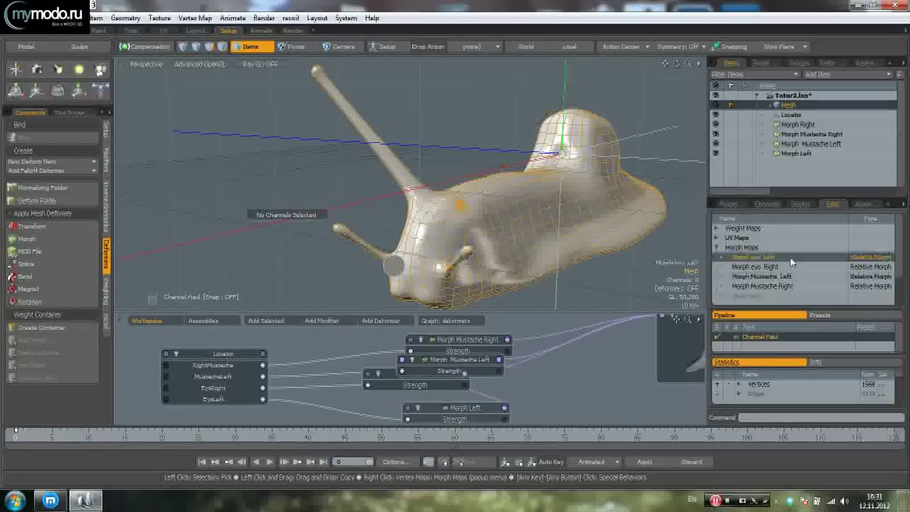
{"action": "left_click", "coordinate": [789, 268]}
{"action": "left_click", "coordinate": [790, 278]}
{"action": "left_click", "coordinate": [790, 267]}
{"action": "left_click", "coordinate": [791, 257]}
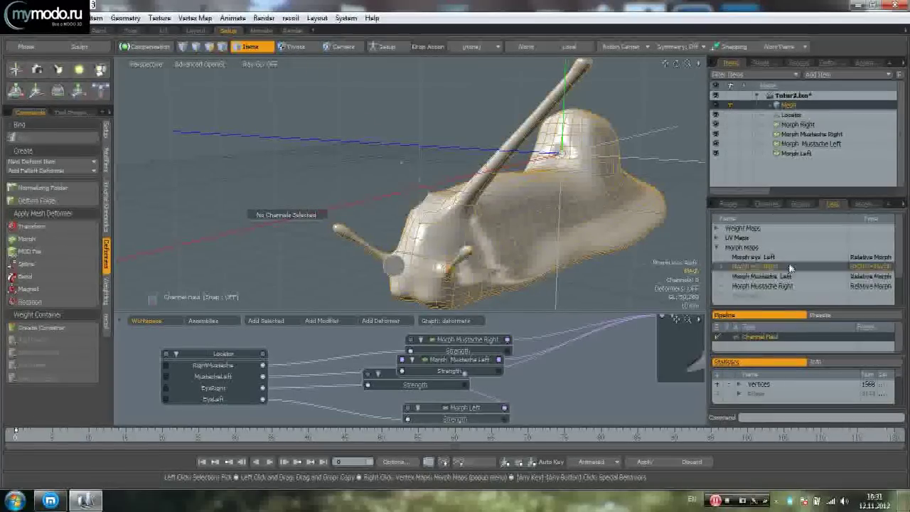
{"action": "left_click", "coordinate": [791, 266]}
{"action": "left_click", "coordinate": [792, 258]}
{"action": "left_click", "coordinate": [791, 267]}
{"action": "left_click", "coordinate": [791, 277]}
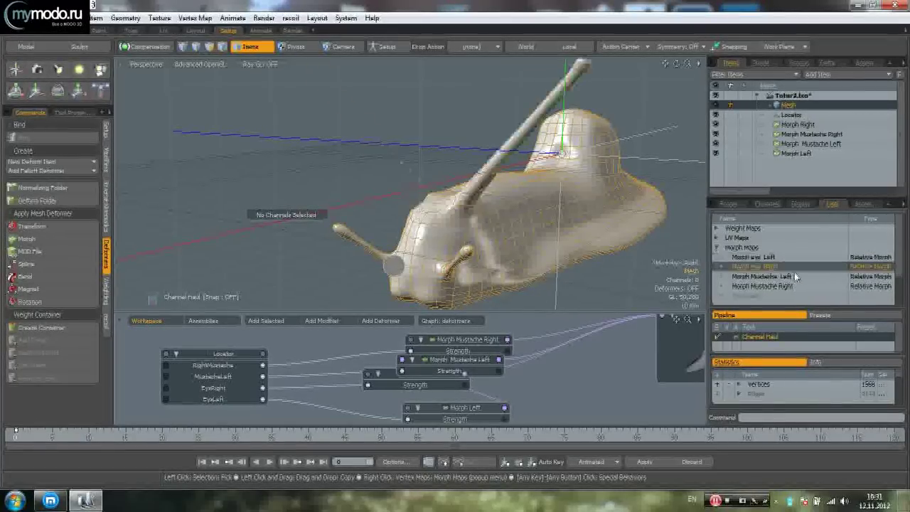
{"action": "left_click", "coordinate": [793, 287]}
{"action": "left_click", "coordinate": [792, 277]}
{"action": "left_click", "coordinate": [793, 285]}
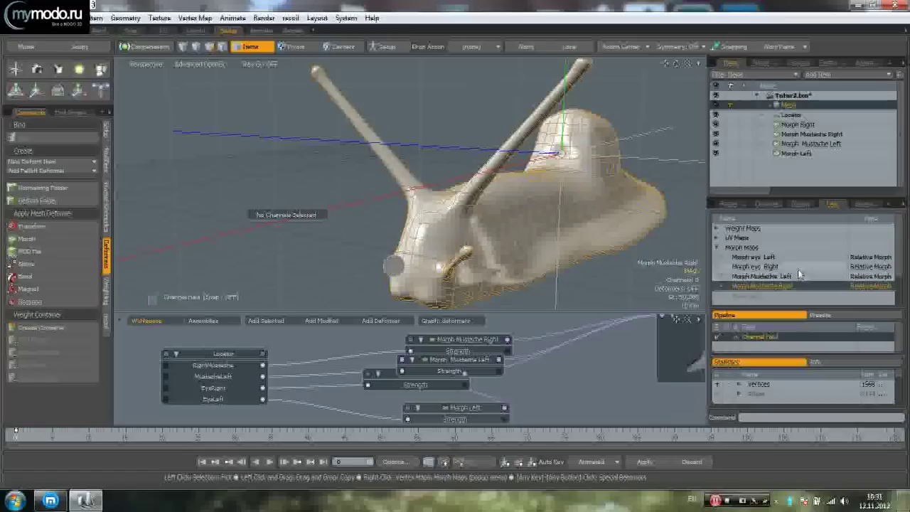
- Make Morph eye Left the active morph map and turn deformers back on in the perspective viewport
{"action": "left_click", "coordinate": [797, 267]}
{"action": "left_click", "coordinate": [796, 258]}
{"action": "left_click", "coordinate": [213, 65]}
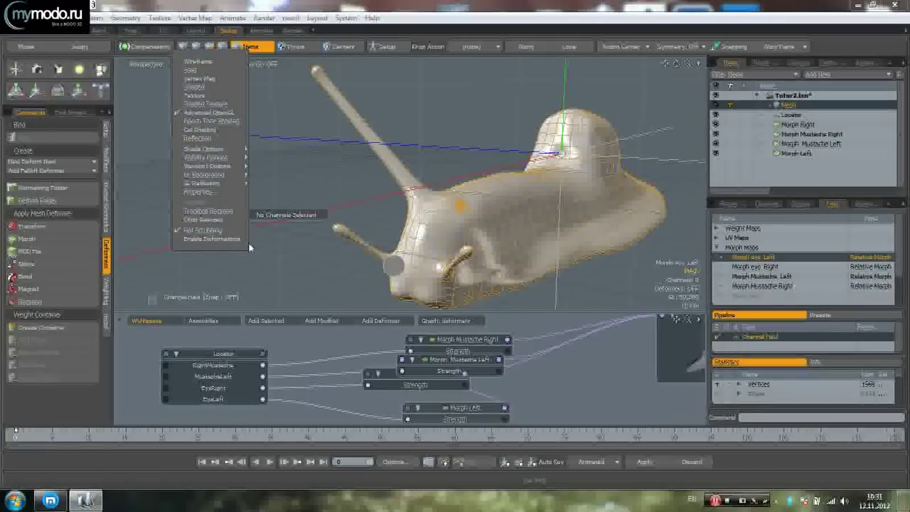
{"action": "left_click", "coordinate": [203, 238]}
- Check the Morph Right influence by changing its Strength, reselecting Morph eye Right as its map and toggling Enable
{"action": "left_click", "coordinate": [796, 124]}
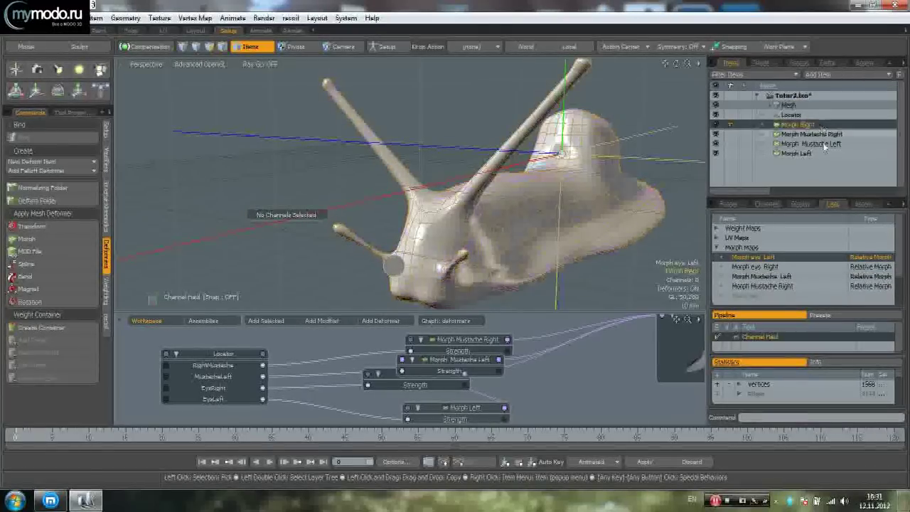
{"action": "left_click", "coordinate": [729, 204]}
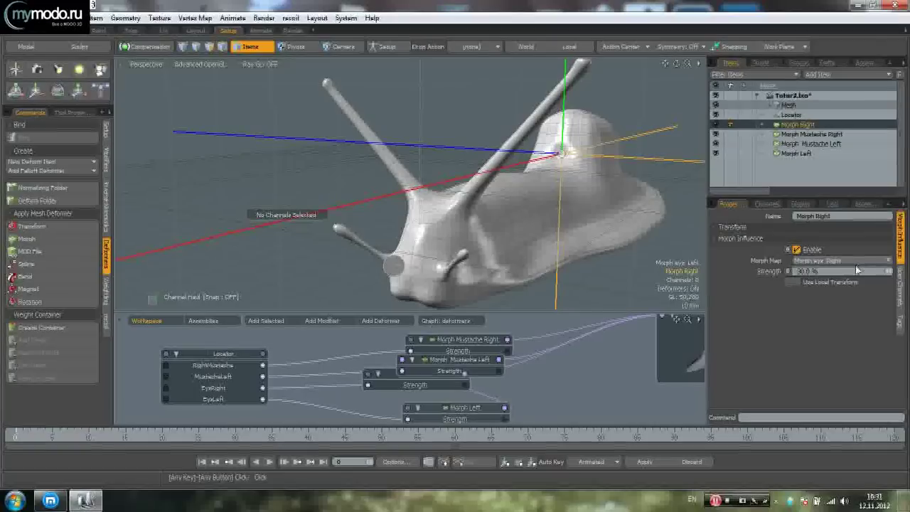
{"action": "left_click_drag", "start_coordinate": [888, 271], "coordinate": [894, 272]}
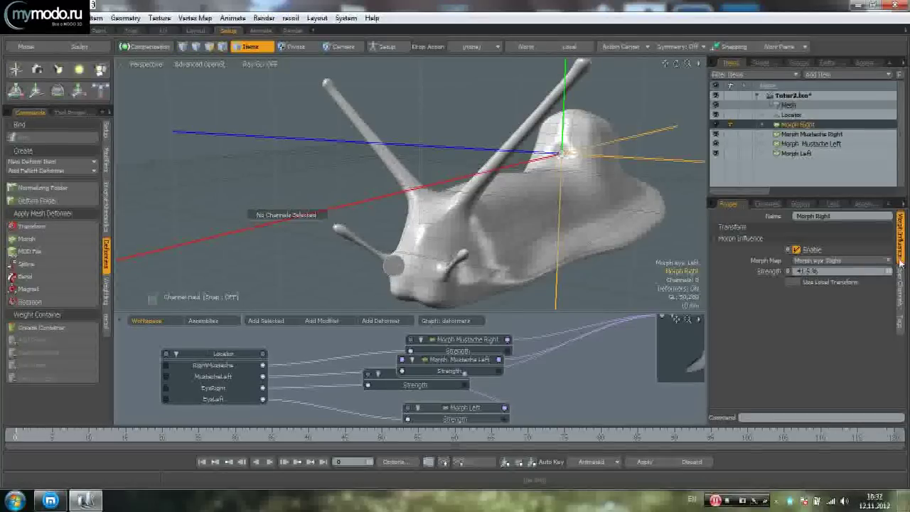
{"action": "left_click", "coordinate": [860, 261]}
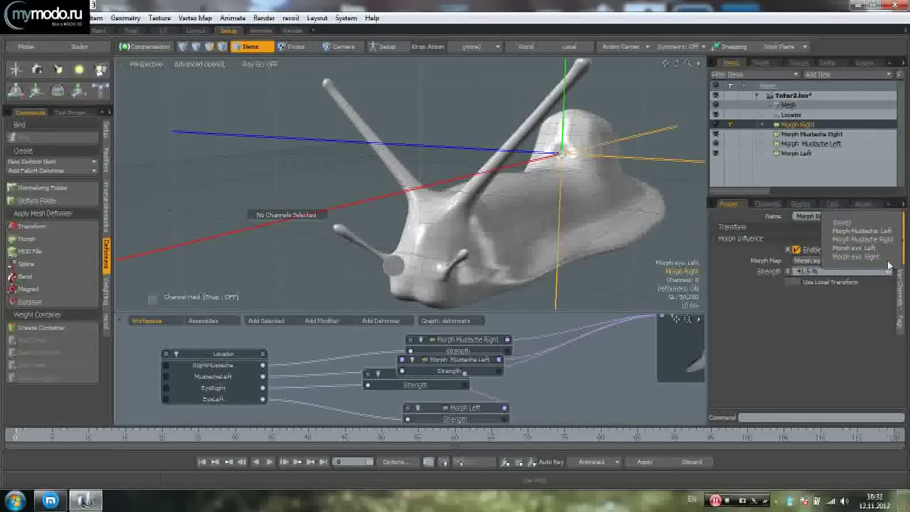
{"action": "left_click", "coordinate": [872, 257]}
{"action": "left_click", "coordinate": [823, 251]}
{"action": "left_click", "coordinate": [819, 252]}
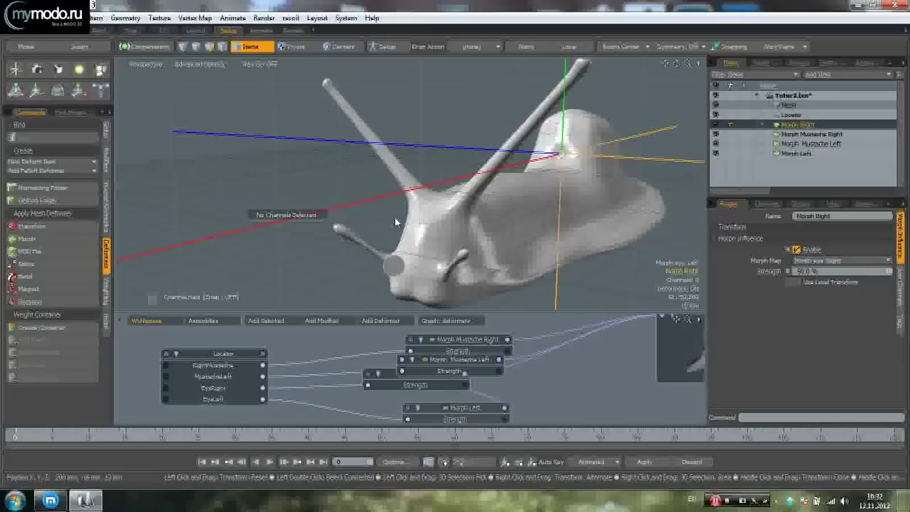
- View the snail from the front and test Morph Right's Strength through channel haul
{"action": "left_click", "coordinate": [503, 192]}
{"action": "left_click_drag", "start_coordinate": [503, 192], "coordinate": [583, 216], "text": "alt"}
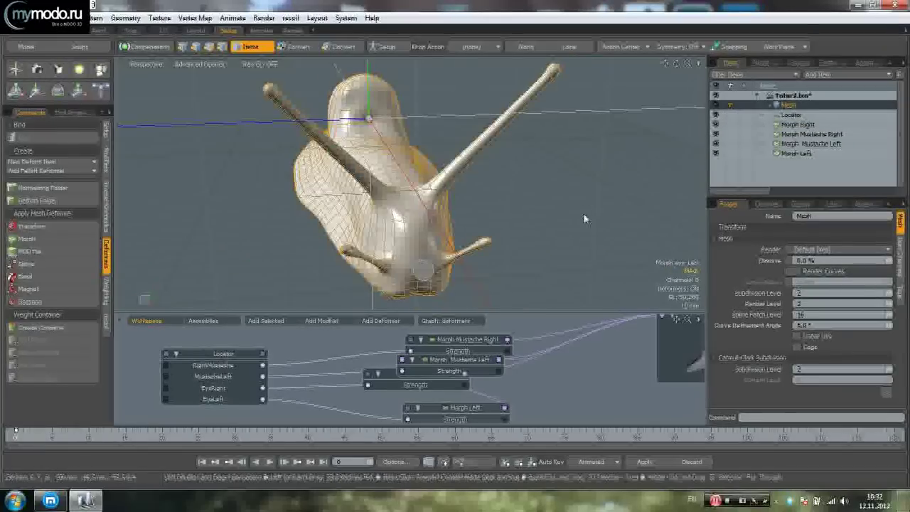
{"action": "left_click", "coordinate": [584, 217]}
{"action": "left_click", "coordinate": [830, 126]}
{"action": "left_click_drag", "start_coordinate": [490, 207], "coordinate": [605, 201], "text": "alt"}
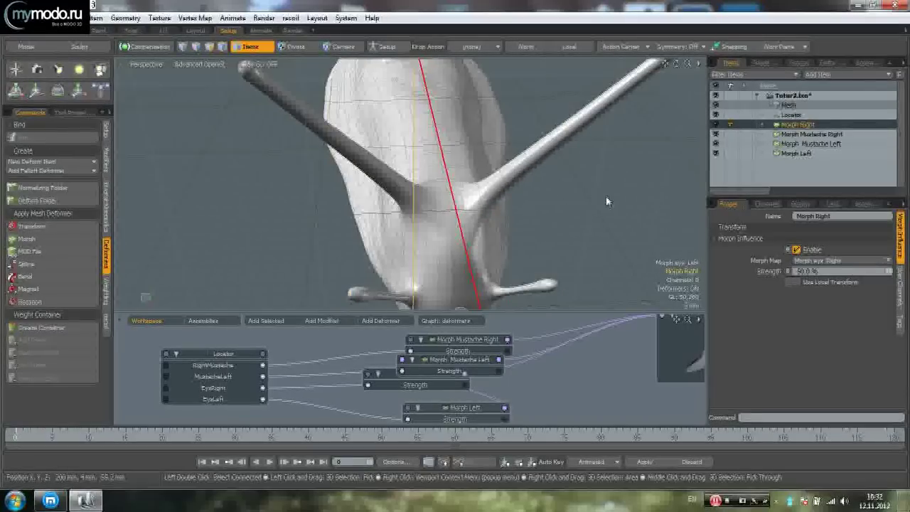
{"action": "key", "text": "c"}
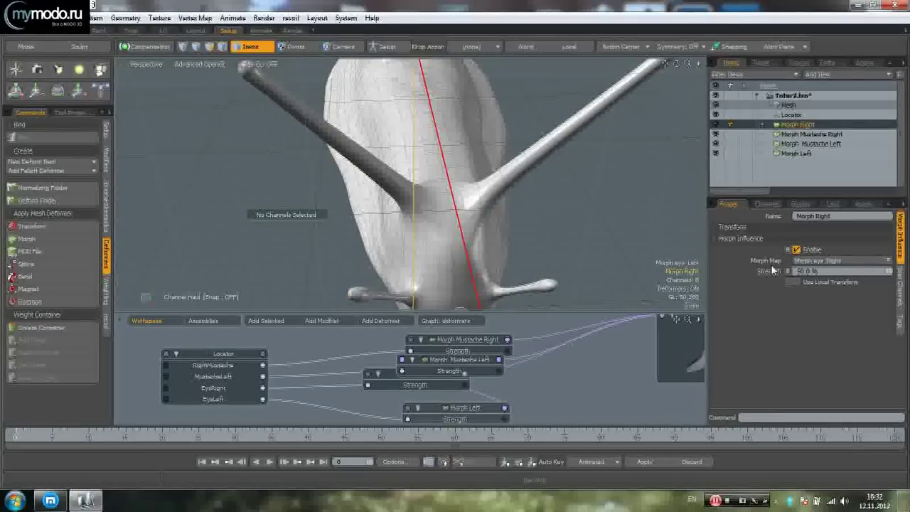
{"action": "left_click", "coordinate": [769, 272]}
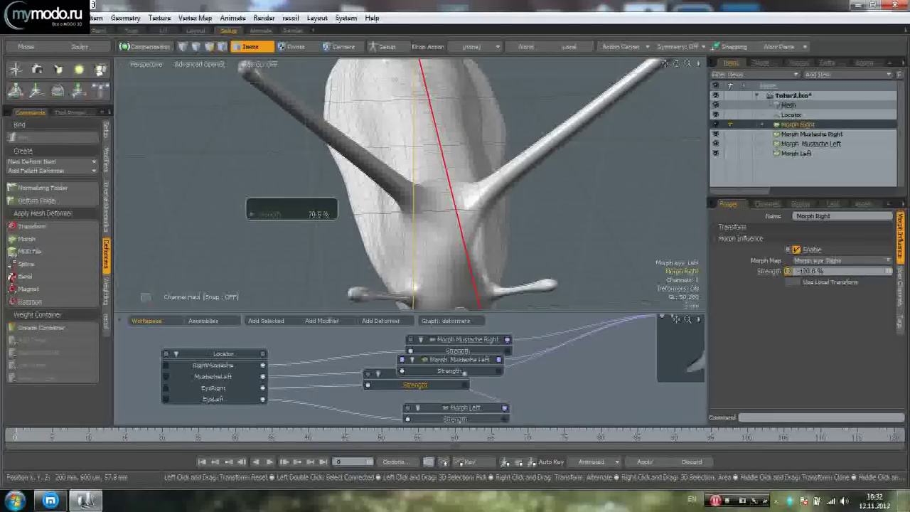
- Spread the morph influence nodes apart in the schematic and disconnect Morph Left from Morph Mustache Left
{"action": "scroll", "coordinate": [501, 337], "scroll_direction": "down", "scroll_amount": 6}
{"action": "scroll", "coordinate": [469, 332], "scroll_direction": "up", "scroll_amount": 6}
{"action": "mouse_move", "coordinate": [483, 324]}
{"action": "left_mouse_down", "text": "alt"}
{"action": "mouse_move", "coordinate": [488, 359]}
{"action": "mouse_move", "coordinate": [480, 312]}
{"action": "left_mouse_up", "text": "alt"}
{"action": "left_click_drag", "start_coordinate": [486, 374], "coordinate": [462, 326]}
{"action": "left_click_drag", "start_coordinate": [499, 389], "coordinate": [395, 397], "text": "alt"}
{"action": "scroll", "coordinate": [501, 363], "scroll_direction": "down", "scroll_amount": 2}
{"action": "left_click_drag", "start_coordinate": [442, 331], "coordinate": [515, 373], "text": "alt"}
{"action": "scroll", "coordinate": [455, 367], "scroll_direction": "up", "scroll_amount": 2}
{"action": "left_click_drag", "start_coordinate": [467, 408], "coordinate": [466, 375], "text": "alt"}
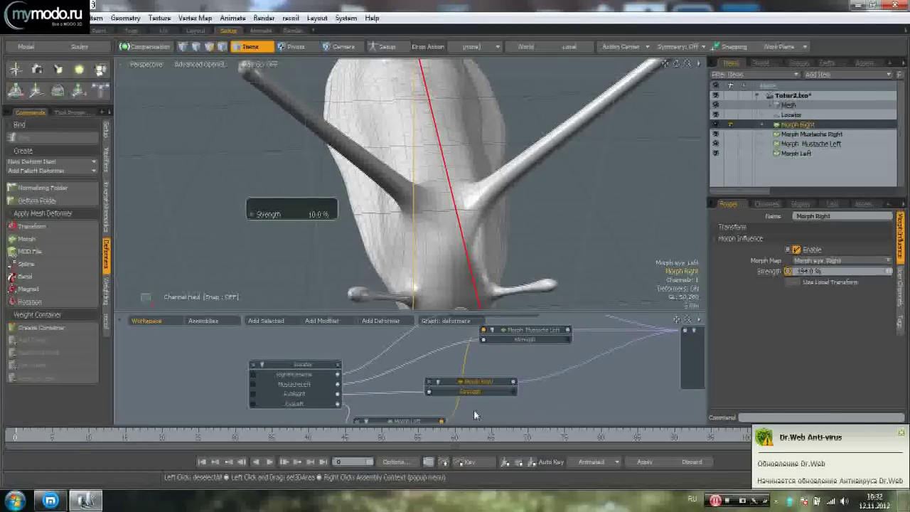
{"action": "left_click_drag", "start_coordinate": [462, 405], "coordinate": [509, 391], "text": "alt"}
{"action": "scroll", "coordinate": [467, 391], "scroll_direction": "down", "scroll_amount": 1}
{"action": "left_click_drag", "start_coordinate": [515, 341], "coordinate": [468, 380], "text": "alt"}
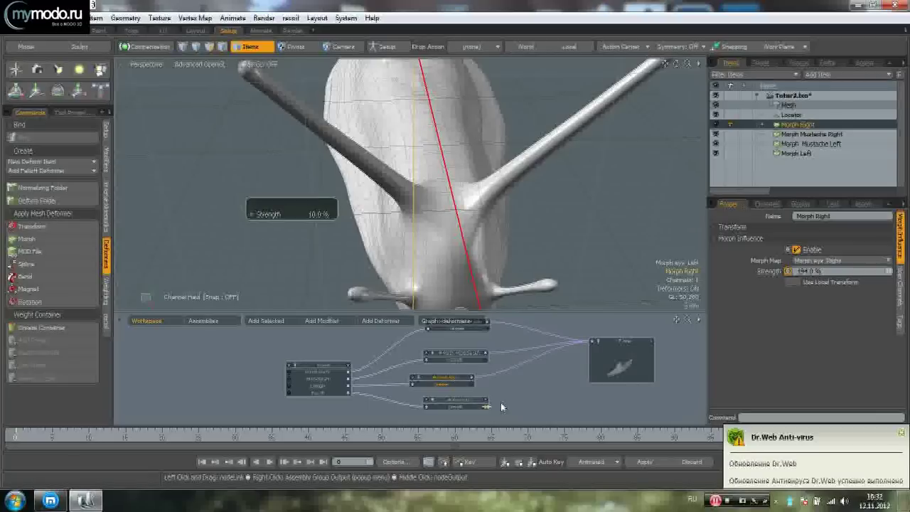
- Try to link the Morph Left node's output to the Mesh node
{"action": "left_click_drag", "start_coordinate": [593, 342], "coordinate": [592, 341]}
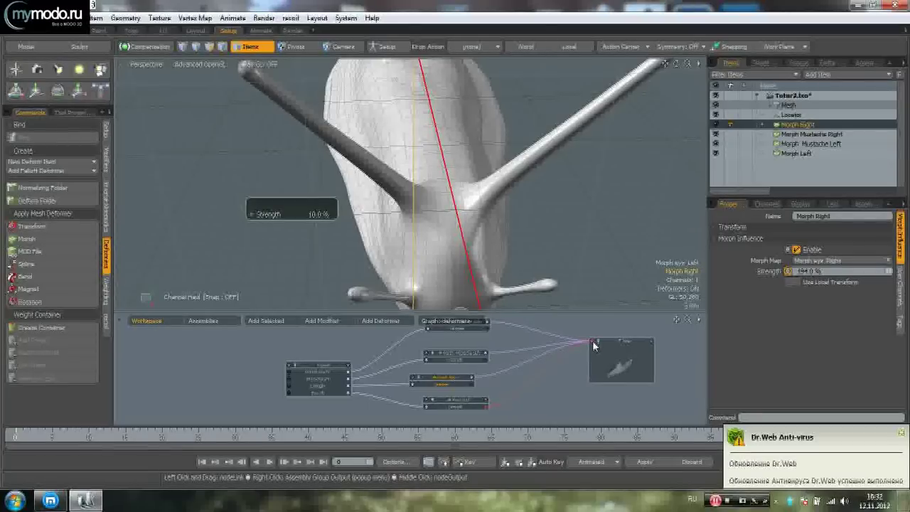
{"action": "left_click_drag", "start_coordinate": [539, 353], "coordinate": [517, 342], "text": "alt"}
{"action": "left_click_drag", "start_coordinate": [534, 379], "coordinate": [496, 373], "text": "alt+shift"}
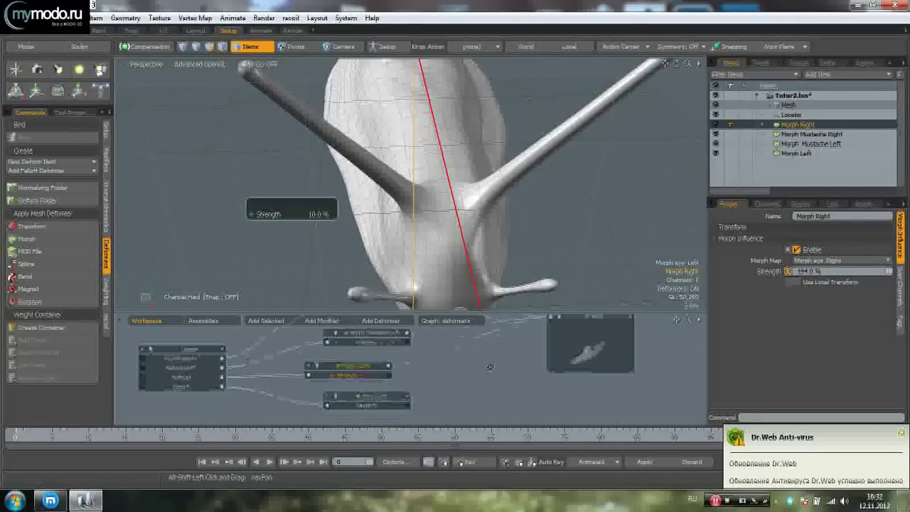
- Test the Morph Left influence's Strength through channel haul and look for a morph map to assign to it
{"action": "left_click", "coordinate": [394, 404]}
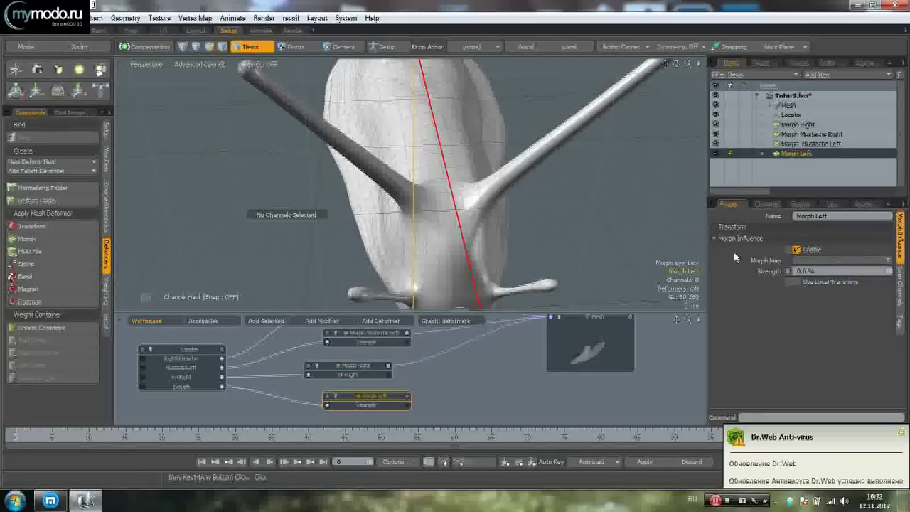
{"action": "left_click", "coordinate": [764, 270]}
{"action": "left_click_drag", "start_coordinate": [177, 192], "coordinate": [204, 191]}
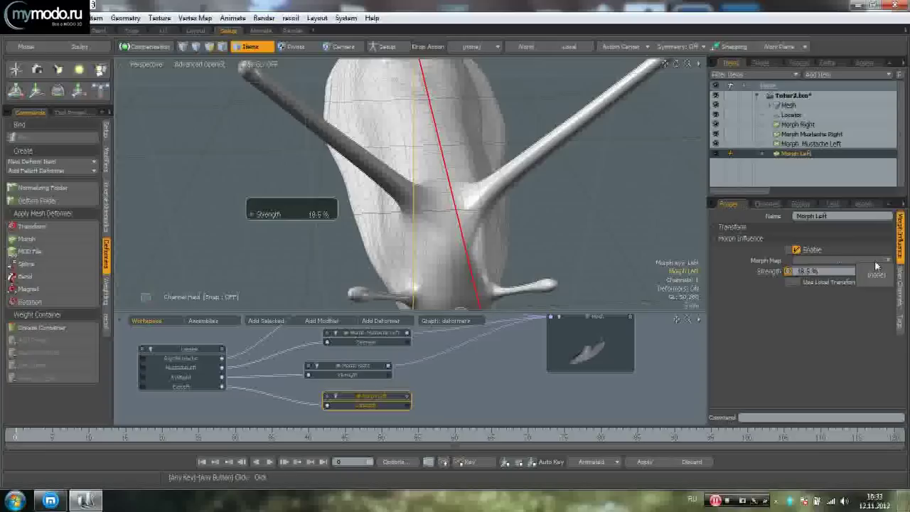
{"action": "left_click", "coordinate": [877, 277]}
{"action": "left_click", "coordinate": [859, 262]}
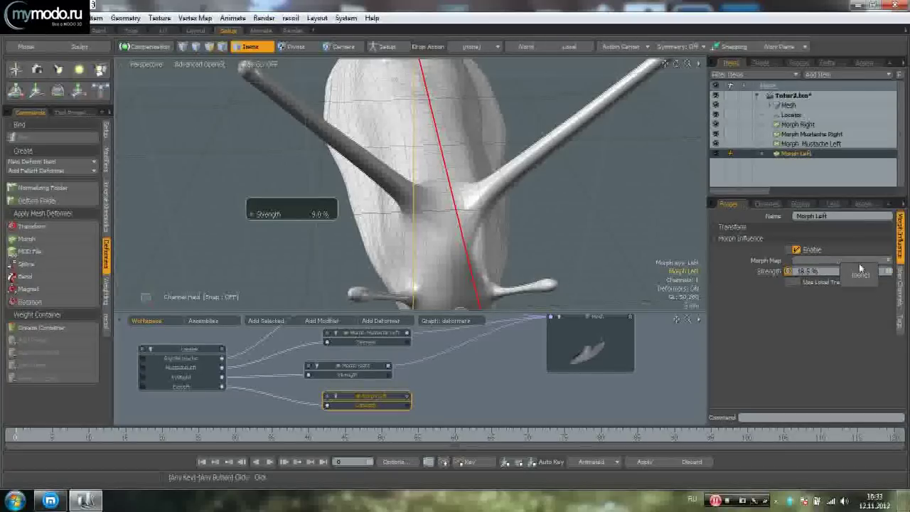
- Replace the Morph Left item with a new morph influence on the mesh that uses the Morph eye Left map
{"action": "right_click", "coordinate": [809, 154]}
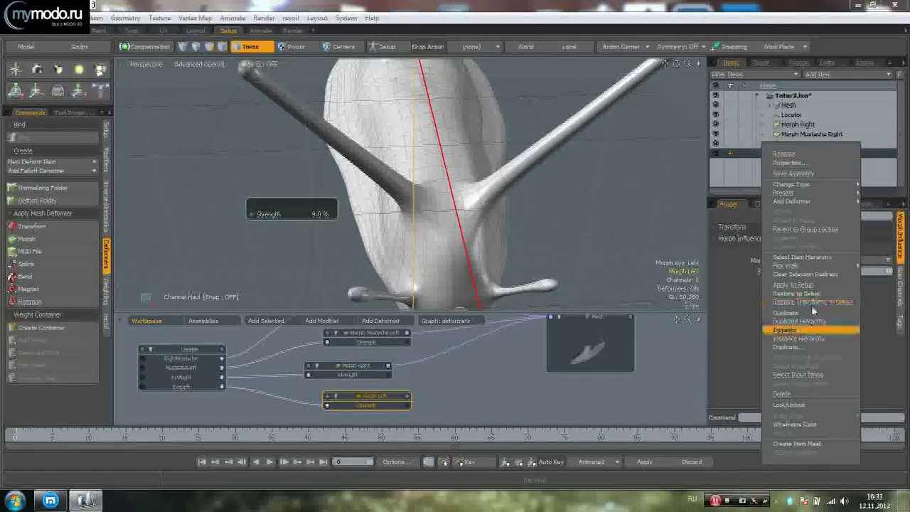
{"action": "left_click", "coordinate": [782, 393]}
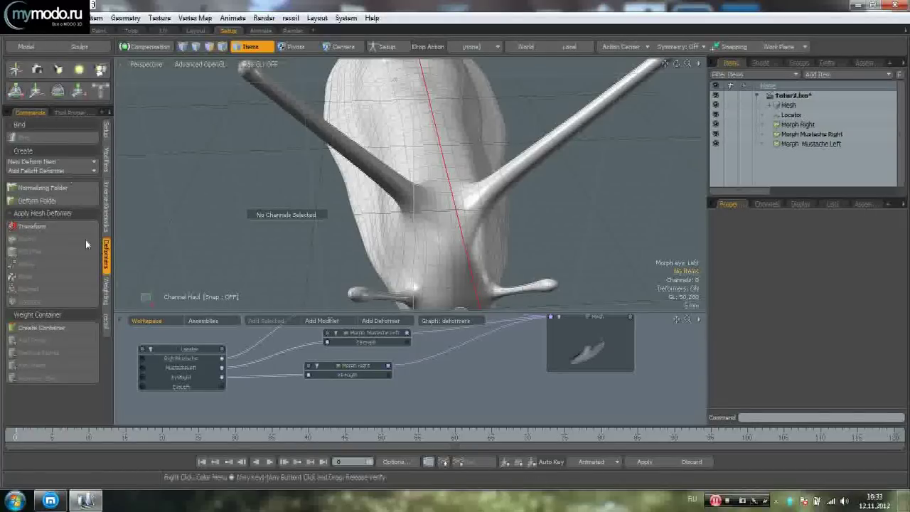
{"action": "key", "text": "space"}
{"action": "left_click", "coordinate": [373, 213]}
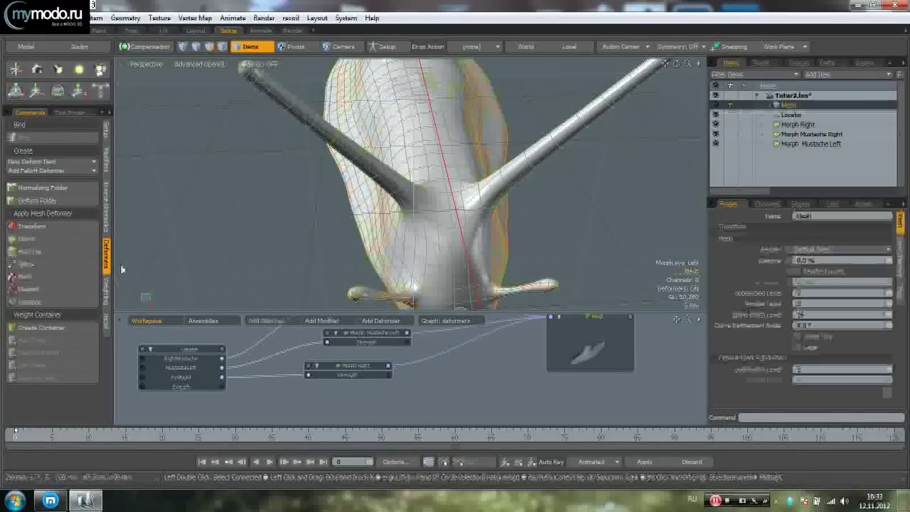
{"action": "left_click", "coordinate": [57, 240]}
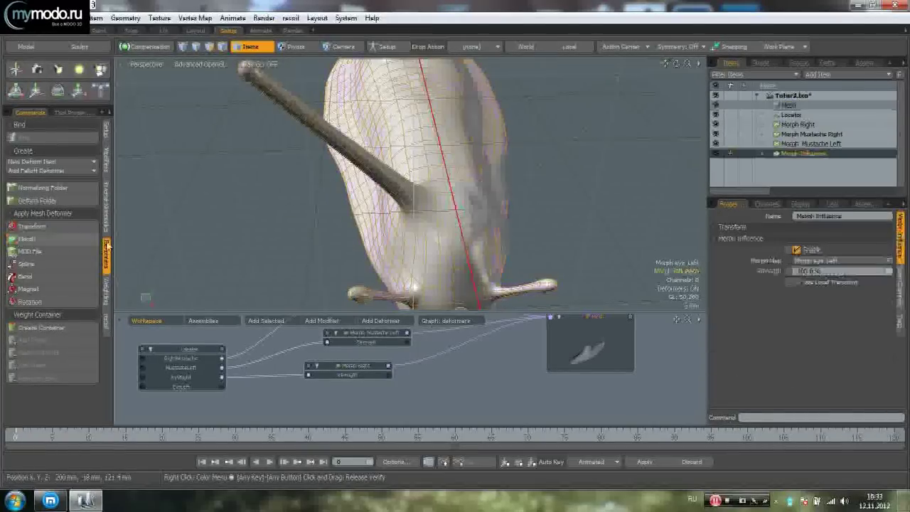
{"action": "left_click", "coordinate": [845, 262]}
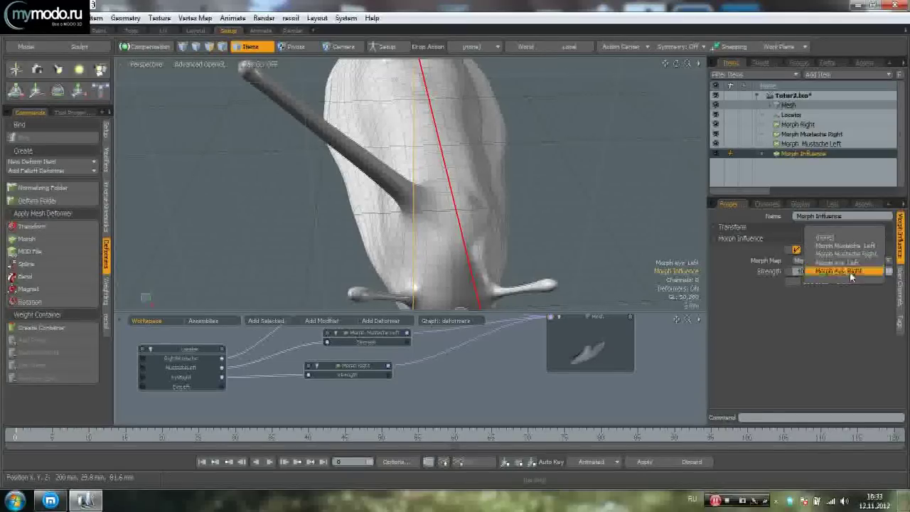
{"action": "left_click", "coordinate": [836, 262]}
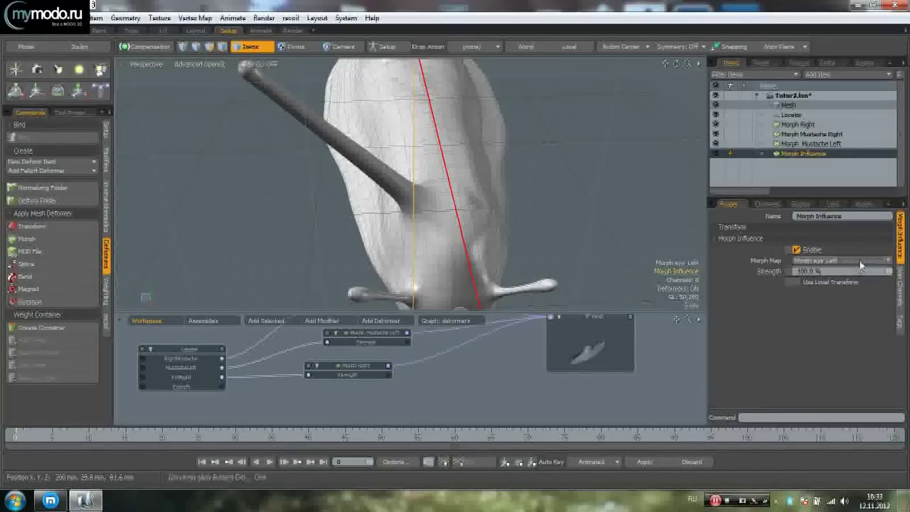
- Vary the new morph influence's Strength to test its effect on the snail's left eye
{"action": "left_click_drag", "start_coordinate": [444, 243], "coordinate": [473, 232], "text": "alt+shift"}
{"action": "left_click_drag", "start_coordinate": [473, 232], "coordinate": [490, 262], "text": "alt"}
{"action": "left_click_drag", "start_coordinate": [887, 272], "coordinate": [901, 369]}
- Add the new influence's Strength channel to the schematic, drive it with the locator's EyeLeft channel and align its node below Morph Right
{"action": "left_click", "coordinate": [766, 204]}
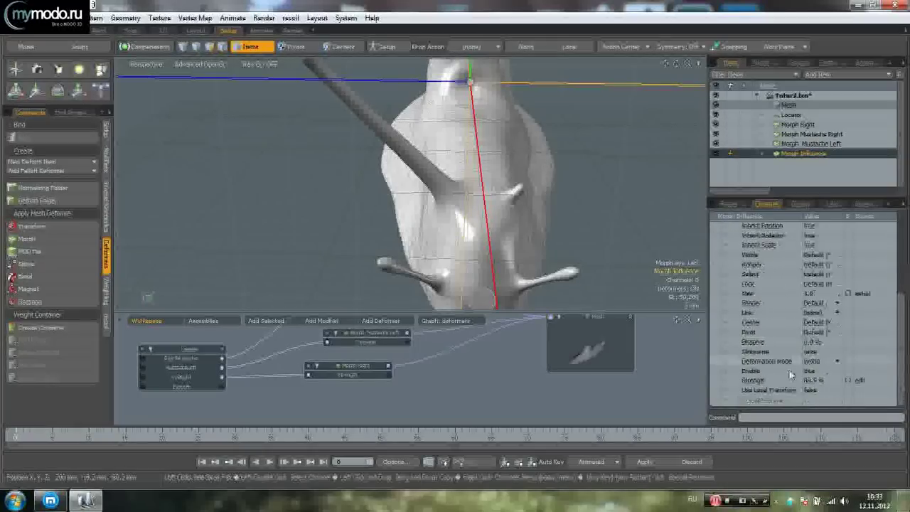
{"action": "left_click", "coordinate": [770, 385]}
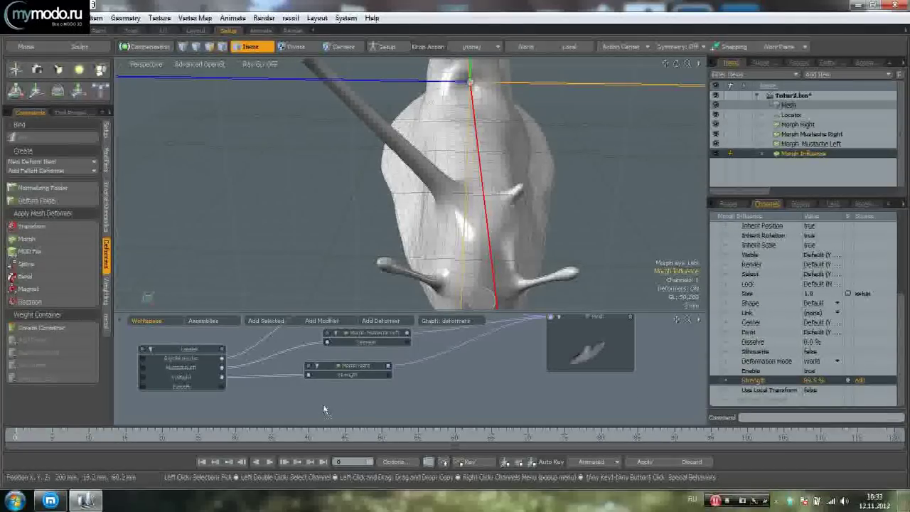
{"action": "left_click_drag", "start_coordinate": [770, 382], "coordinate": [323, 407]}
{"action": "left_click", "coordinate": [222, 390]}
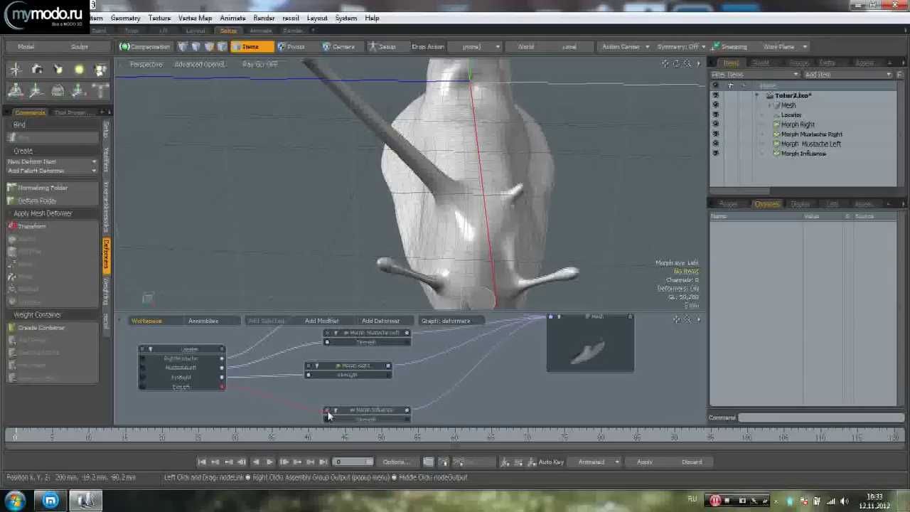
{"action": "left_click_drag", "start_coordinate": [331, 428], "coordinate": [329, 422]}
{"action": "left_click_drag", "start_coordinate": [346, 410], "coordinate": [329, 390]}
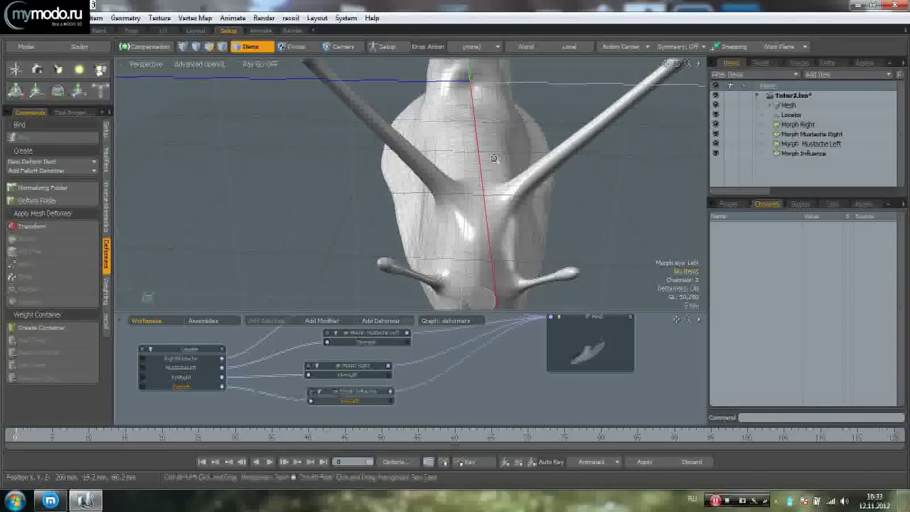
- Select the locator beside the snail's head and set RightMustache to -4.5% through channel haul
{"action": "scroll", "coordinate": [469, 167], "scroll_direction": "down", "scroll_amount": 3}
{"action": "left_click_drag", "start_coordinate": [519, 183], "coordinate": [479, 136], "text": "alt"}
{"action": "left_click", "coordinate": [403, 285]}
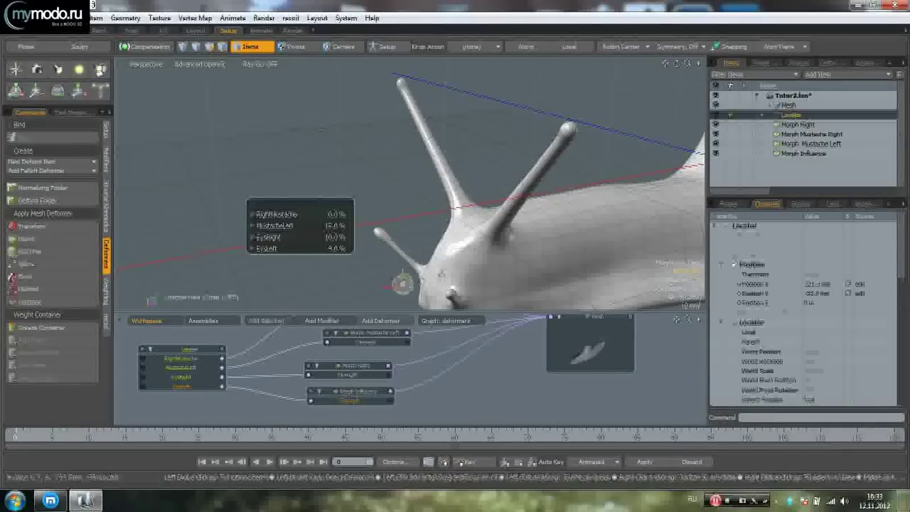
{"action": "mouse_move", "coordinate": [289, 215]}
{"action": "left_mouse_down"}
{"action": "mouse_move", "coordinate": [307, 215]}
{"action": "mouse_move", "coordinate": [284, 215]}
{"action": "left_mouse_up"}
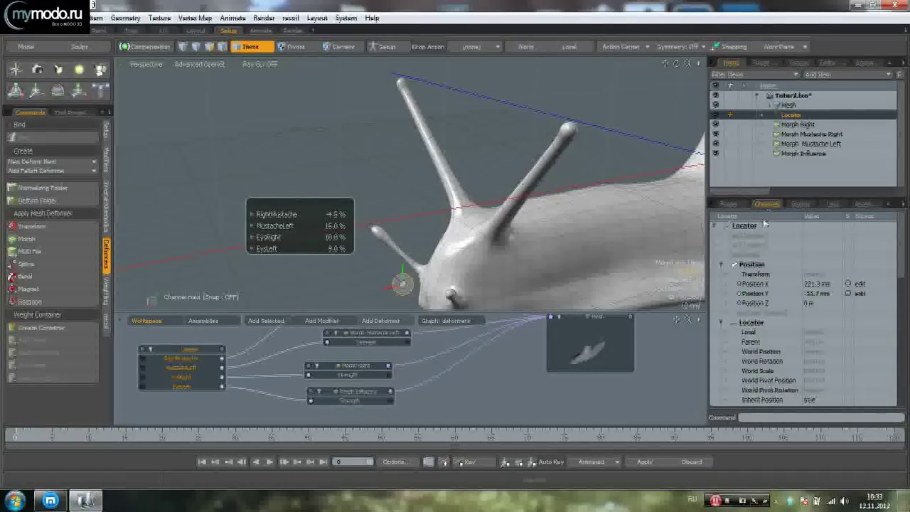
- Give the locator the display label "Morph" and offset the label vertically from its handle
{"action": "left_click", "coordinate": [798, 206]}
{"action": "left_click", "coordinate": [900, 229]}
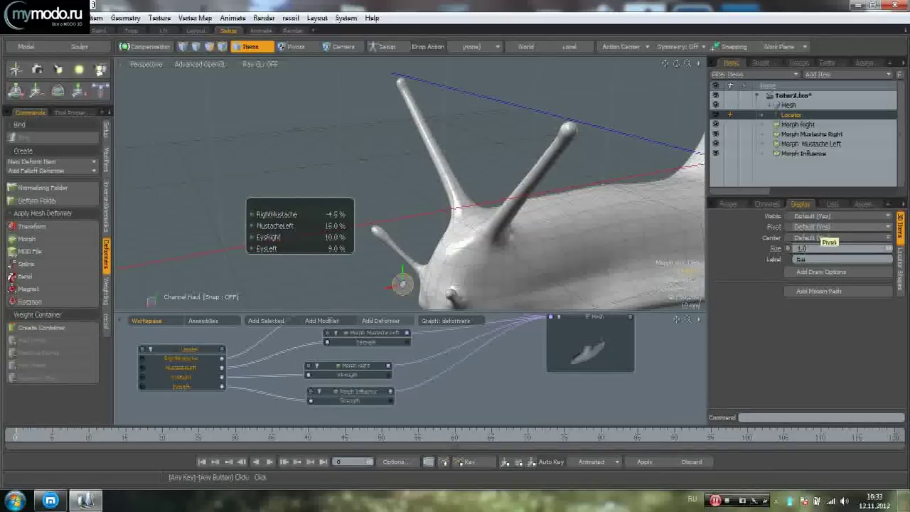
{"action": "key", "text": "alt+shift"}
{"action": "type", "text": "All"}
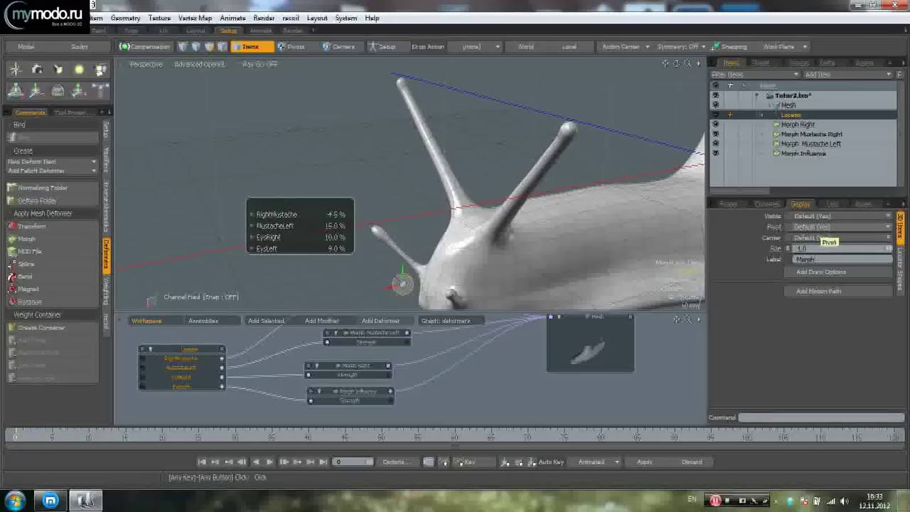
{"action": "key", "text": "Return"}
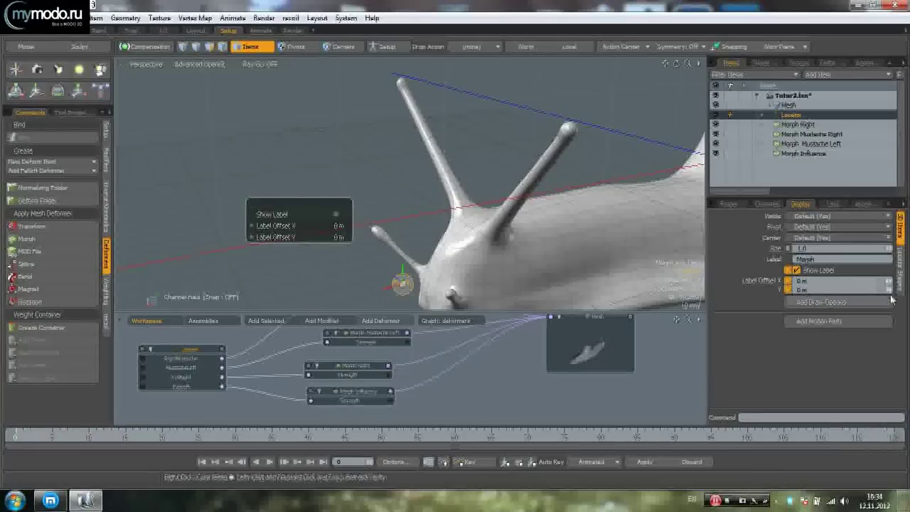
{"action": "left_click_drag", "start_coordinate": [890, 291], "coordinate": [899, 290]}
- Clear the selection and add a new mesh item to the scene
{"action": "left_click_drag", "start_coordinate": [359, 243], "coordinate": [391, 224], "text": "alt"}
{"action": "left_click", "coordinate": [377, 235]}
{"action": "left_click_drag", "start_coordinate": [391, 226], "coordinate": [330, 195], "text": "ctrl+alt"}
{"action": "left_click_drag", "start_coordinate": [562, 214], "coordinate": [464, 185], "text": "ctrl+alt"}
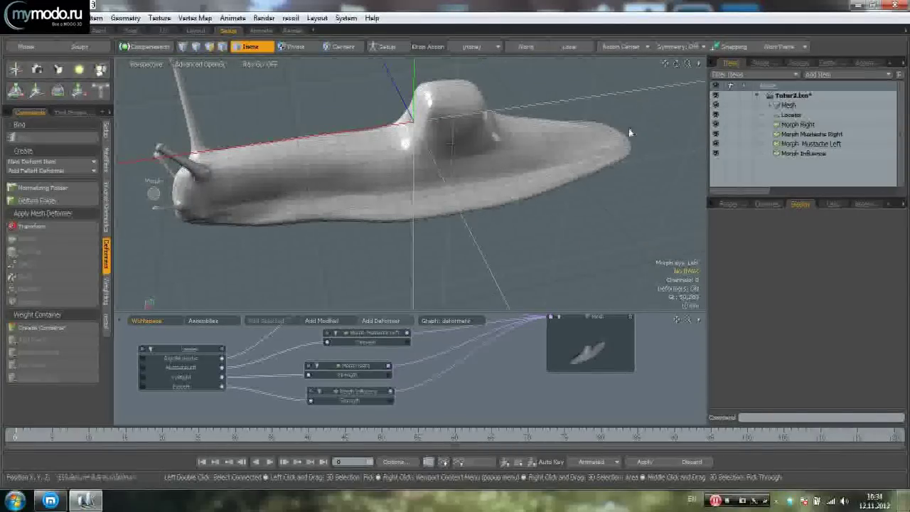
{"action": "left_click_drag", "start_coordinate": [313, 216], "coordinate": [435, 189], "text": "alt"}
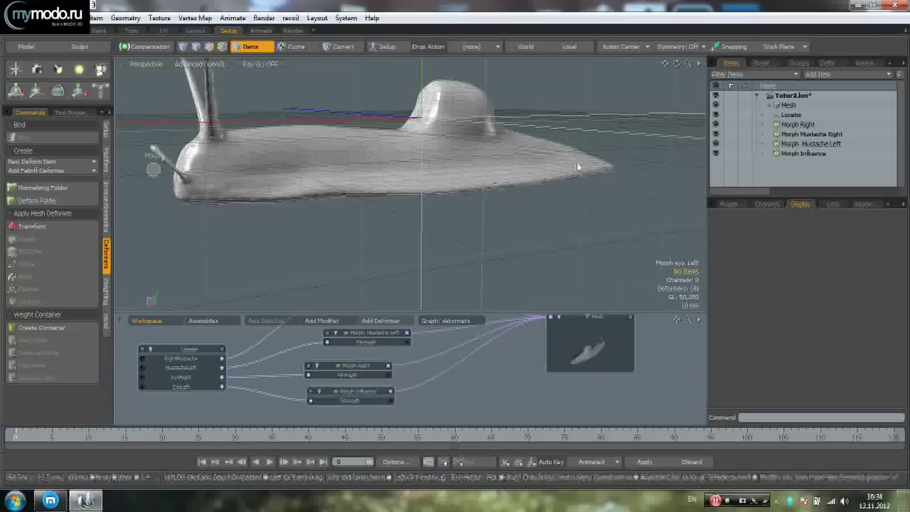
{"action": "key", "text": "n"}
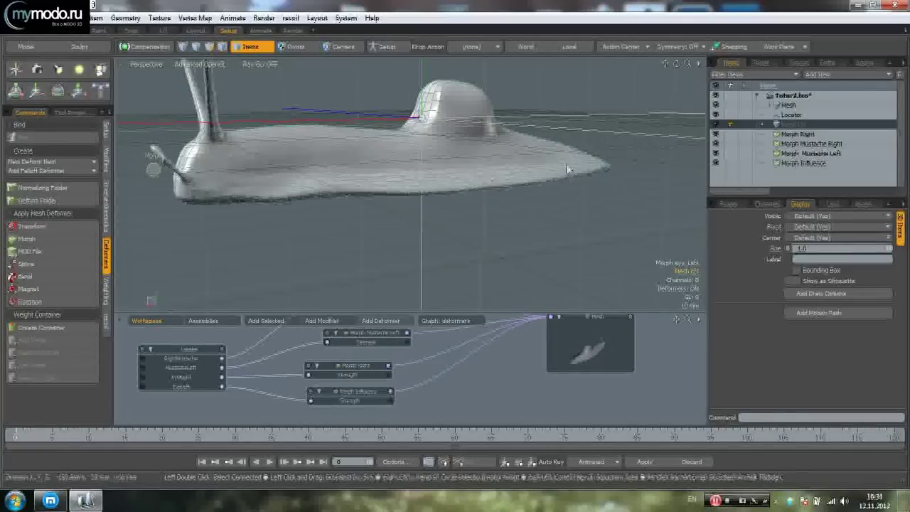
- Draw an open curve in the new mesh along the snail's side from head to tail, working in the top view
{"action": "key", "text": "ctrl+space"}
{"action": "left_click_drag", "start_coordinate": [463, 258], "coordinate": [515, 172], "text": "alt+shift"}
{"action": "scroll", "coordinate": [493, 185], "scroll_direction": "down", "scroll_amount": 3}
{"action": "left_click", "coordinate": [107, 133]}
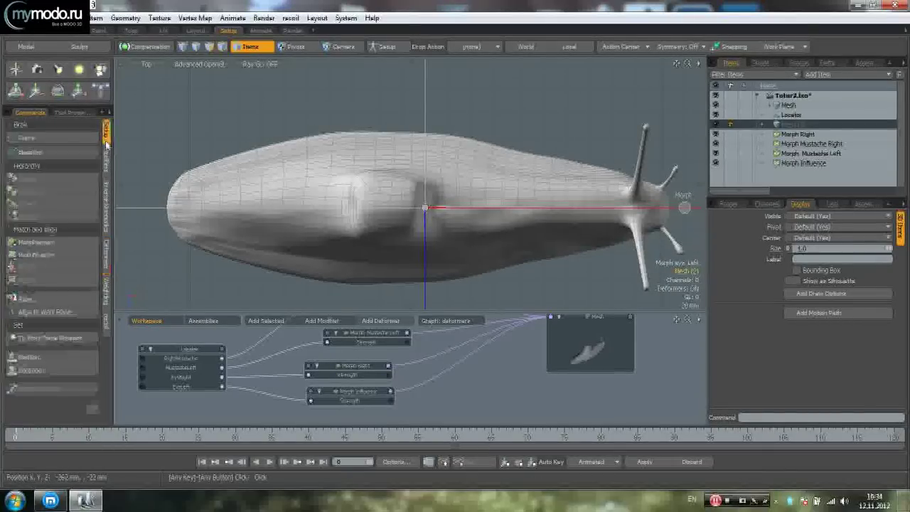
{"action": "left_click", "coordinate": [81, 138]}
{"action": "left_click_drag", "start_coordinate": [572, 176], "coordinate": [592, 186], "text": "alt+shift"}
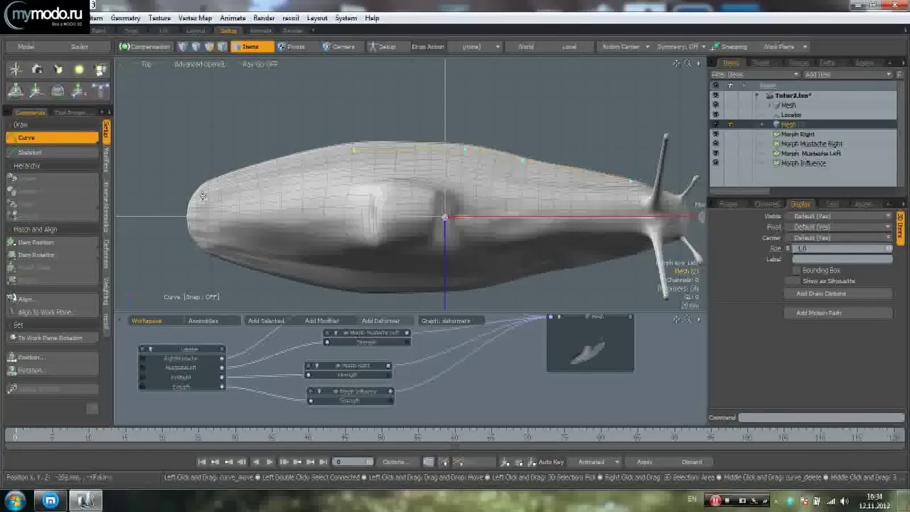
{"action": "key", "text": "space"}
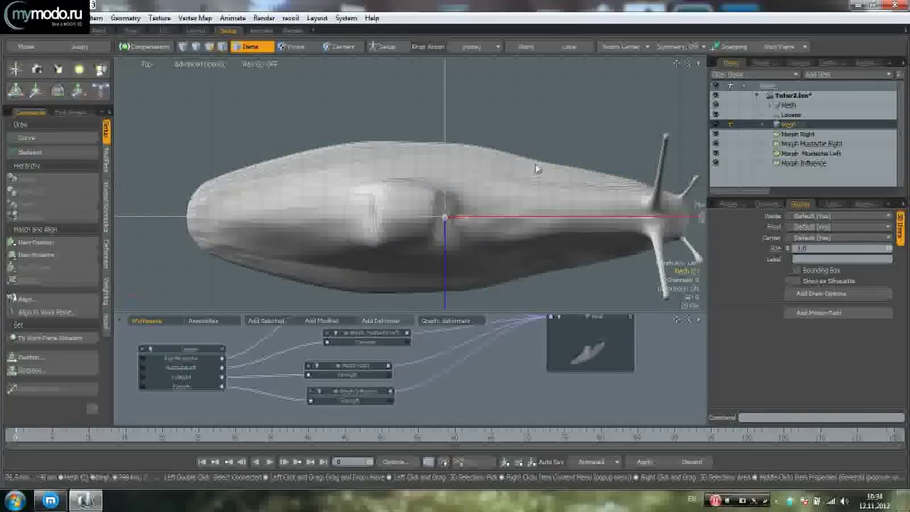
{"action": "key", "text": "space"}
{"action": "key", "text": "space"}
{"action": "key", "text": "space"}
{"action": "key", "text": "space"}
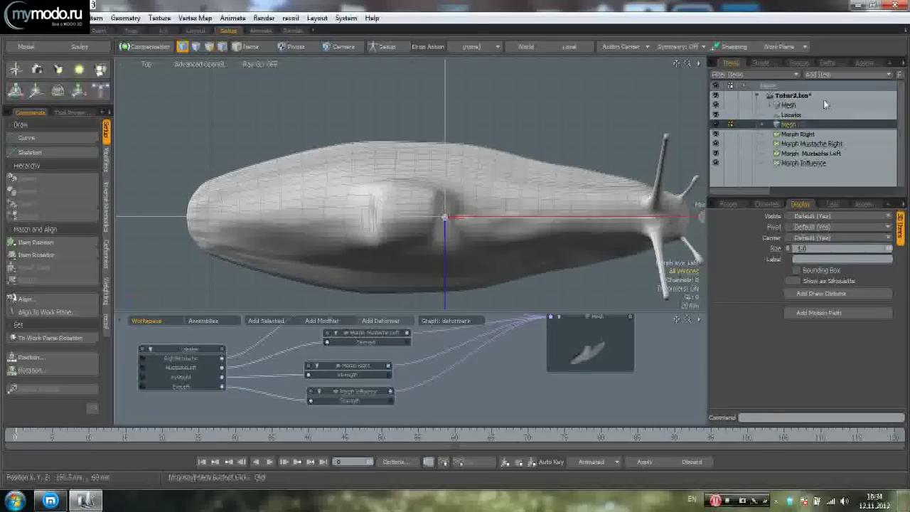
- Lower the curve's mesh item so the curve lies beneath the snail's body
{"action": "left_click_drag", "start_coordinate": [607, 183], "coordinate": [571, 171], "text": "alt+shift"}
{"action": "scroll", "coordinate": [499, 206], "scroll_direction": "up", "scroll_amount": 3}
{"action": "scroll", "coordinate": [568, 183], "scroll_direction": "down", "scroll_amount": 3}
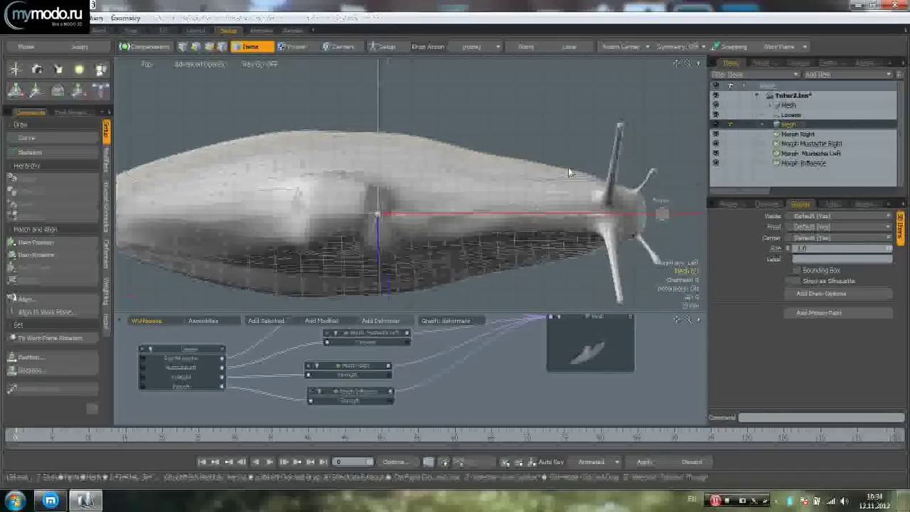
{"action": "key", "text": "ctrl+space"}
{"action": "left_click", "coordinate": [602, 211]}
{"action": "left_click_drag", "start_coordinate": [518, 209], "coordinate": [410, 167], "text": "alt"}
{"action": "key", "text": "w"}
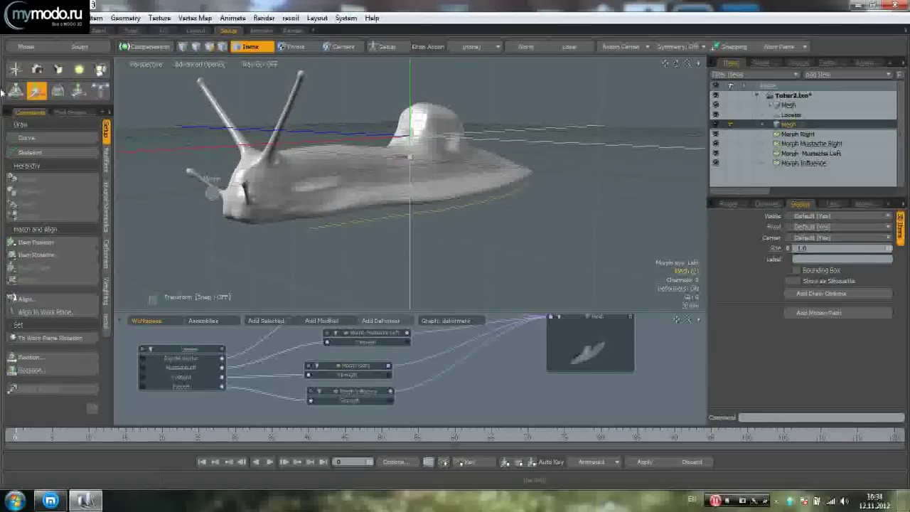
- Add a second locator at the origin and give it a custom display shape
{"action": "left_click", "coordinate": [16, 70]}
{"action": "left_click_drag", "start_coordinate": [430, 163], "coordinate": [449, 172], "text": "alt"}
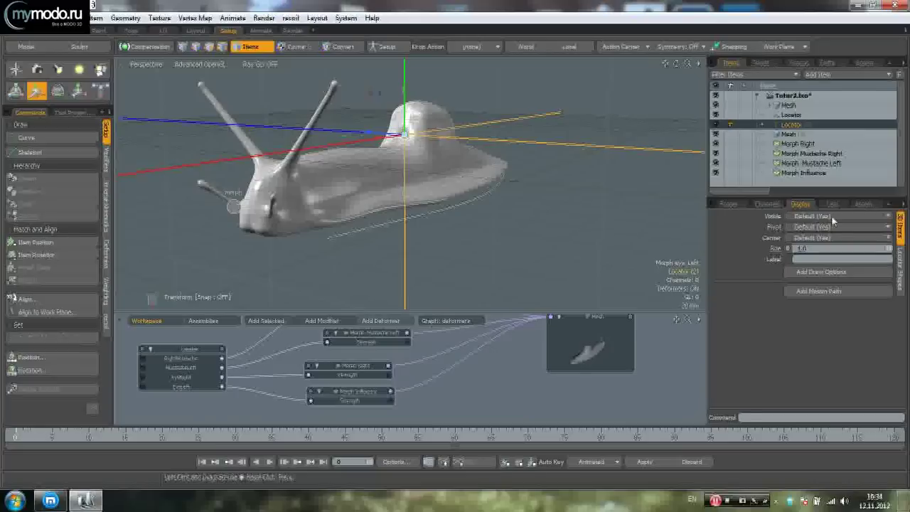
{"action": "left_click", "coordinate": [901, 276]}
{"action": "left_click", "coordinate": [853, 228]}
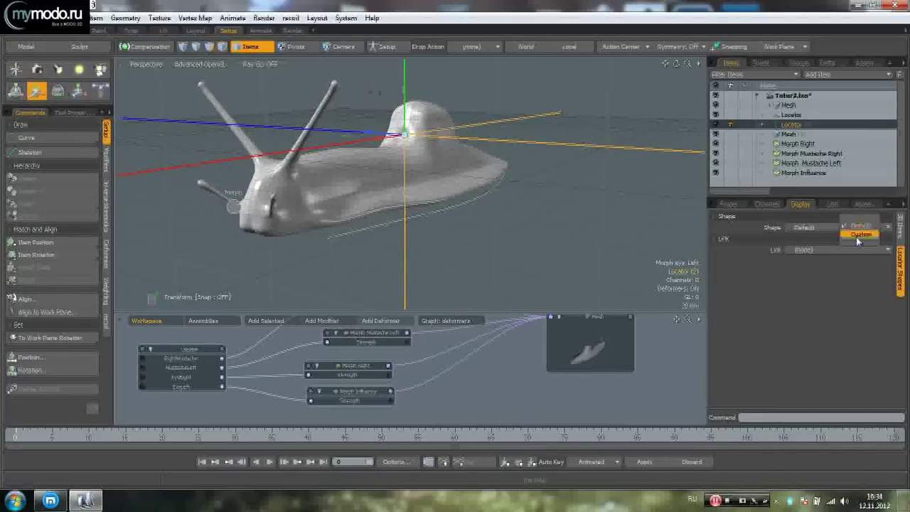
{"action": "left_click", "coordinate": [871, 235]}
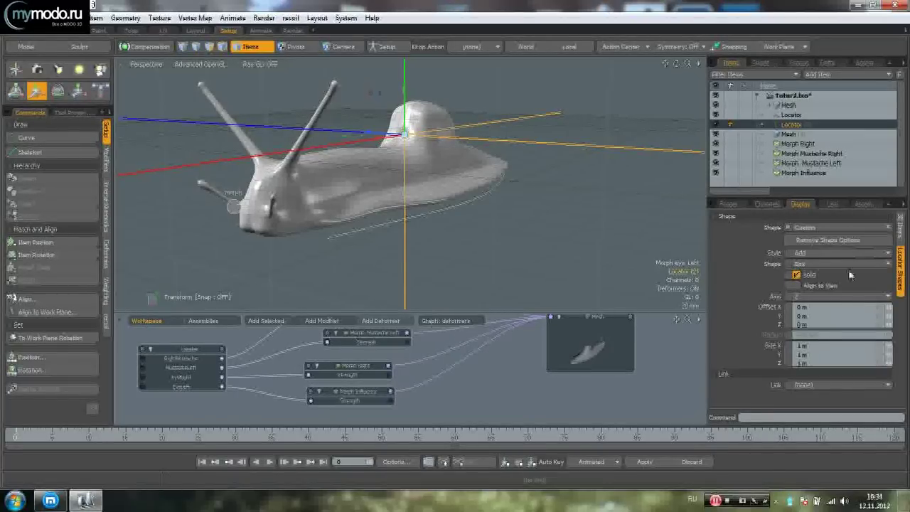
- Display the new locator as a solid sphere with Replace style and a radius of 5 mm
{"action": "left_click", "coordinate": [848, 254]}
{"action": "left_click", "coordinate": [849, 262]}
{"action": "left_click", "coordinate": [846, 263]}
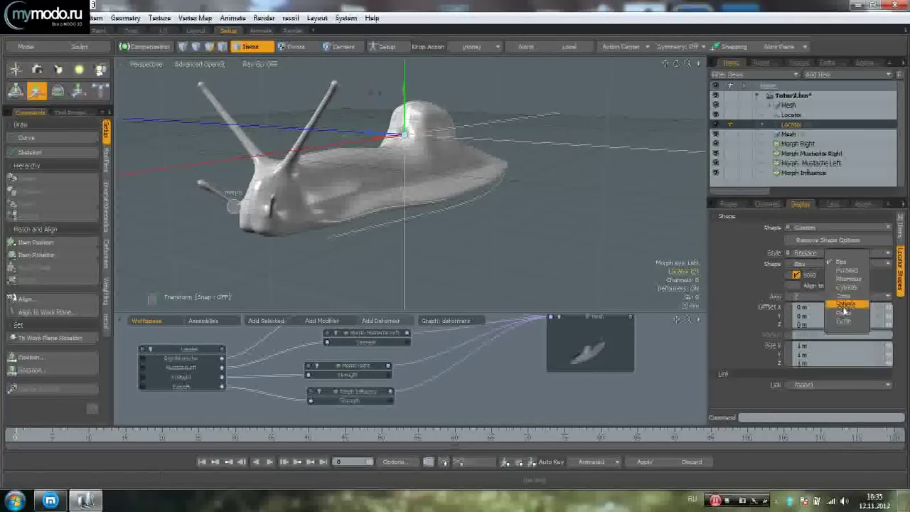
{"action": "left_click", "coordinate": [844, 305]}
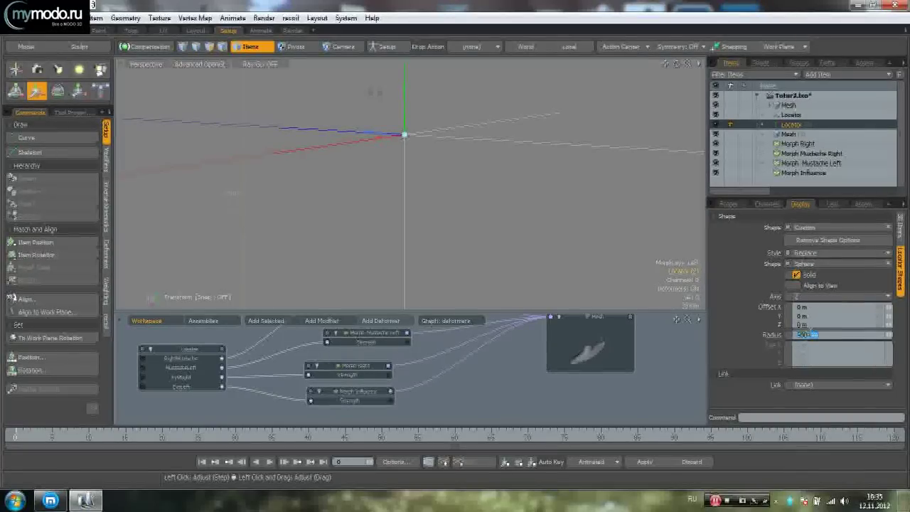
{"action": "type", "text": "5 "}
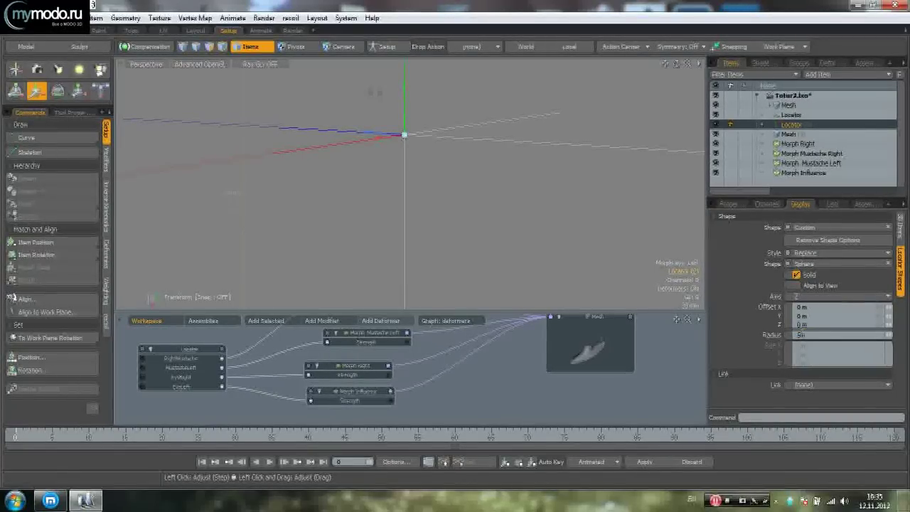
{"action": "type", "text": "mm"}
{"action": "key", "text": "Return"}
- Select the sphere locator together with the curve mesh and attach the locator with a Path constraint
{"action": "left_click_drag", "start_coordinate": [459, 186], "coordinate": [478, 221], "text": "alt"}
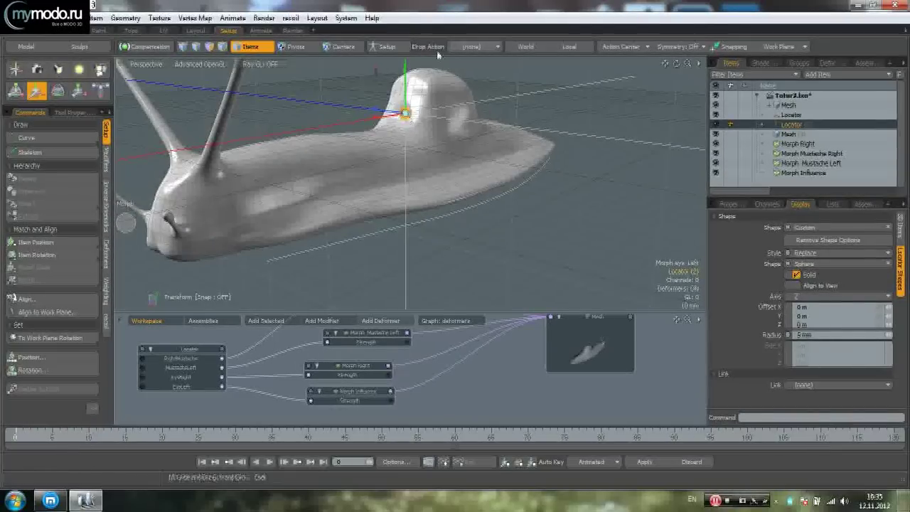
{"action": "left_click_drag", "start_coordinate": [412, 241], "coordinate": [577, 134], "text": "alt"}
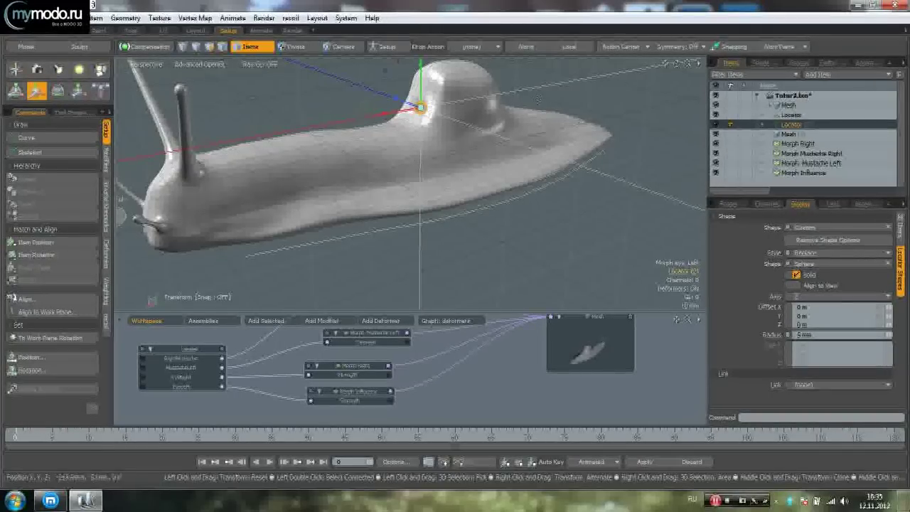
{"action": "key", "text": "space"}
{"action": "left_click", "coordinate": [346, 98]}
{"action": "left_click", "coordinate": [420, 108]}
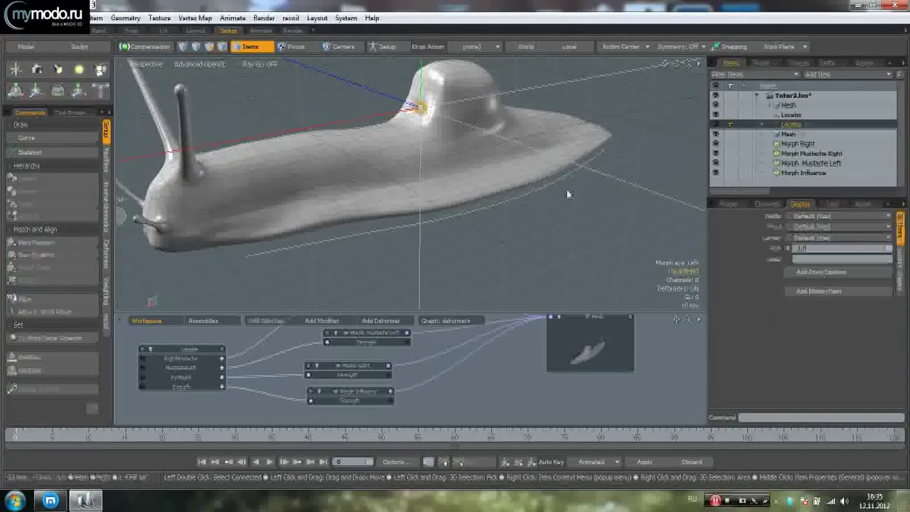
{"action": "left_click", "coordinate": [900, 266]}
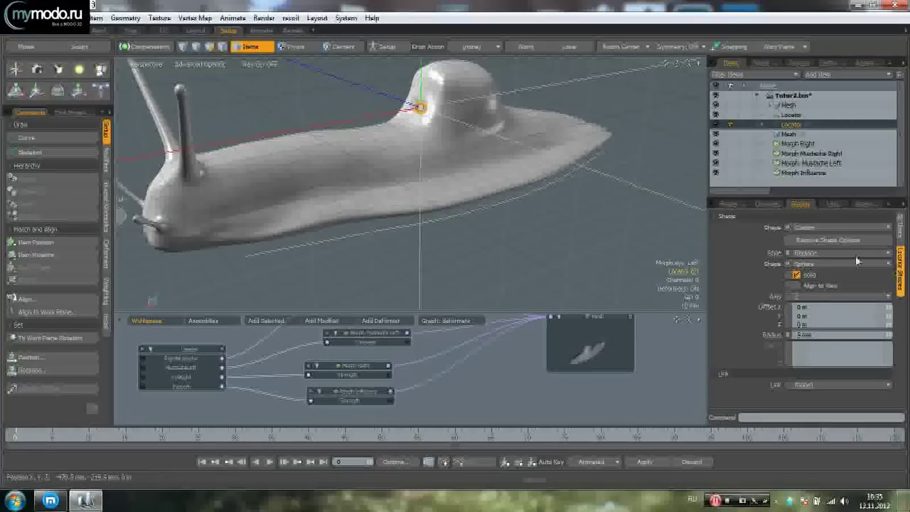
{"action": "mouse_move", "coordinate": [596, 275]}
{"action": "left_mouse_down", "text": "alt"}
{"action": "mouse_move", "coordinate": [522, 258]}
{"action": "mouse_move", "coordinate": [496, 218]}
{"action": "left_mouse_up", "text": "alt"}
{"action": "left_click", "coordinate": [513, 263], "text": "shift"}
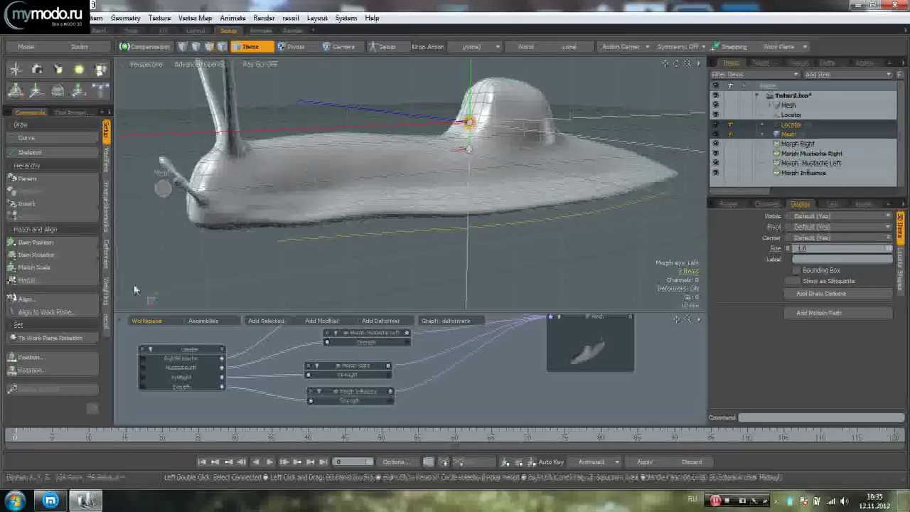
{"action": "left_click", "coordinate": [107, 247]}
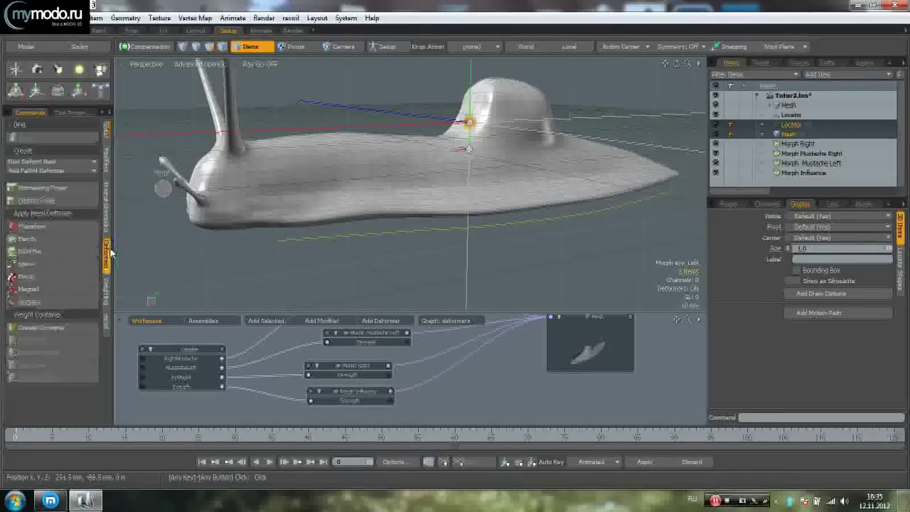
{"action": "left_click", "coordinate": [105, 166]}
{"action": "scroll", "coordinate": [400, 188], "scroll_direction": "up", "scroll_amount": 4}
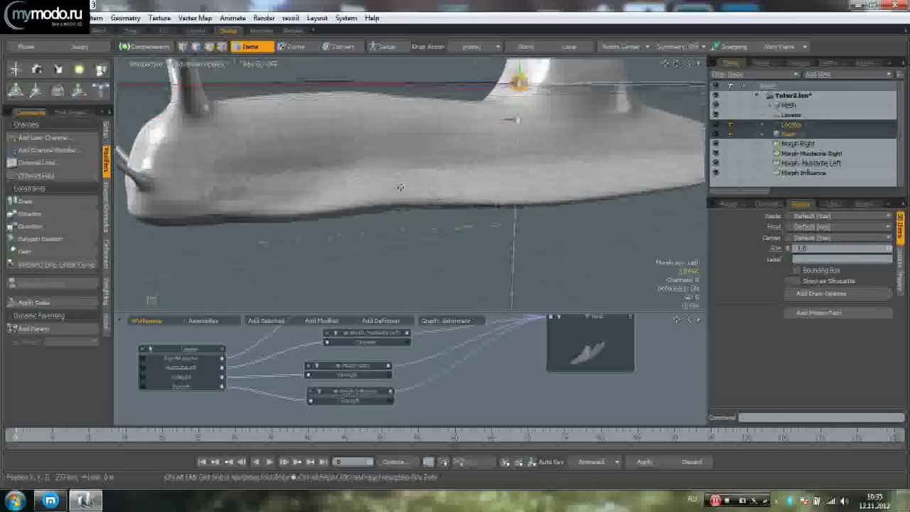
{"action": "left_click", "coordinate": [74, 254]}
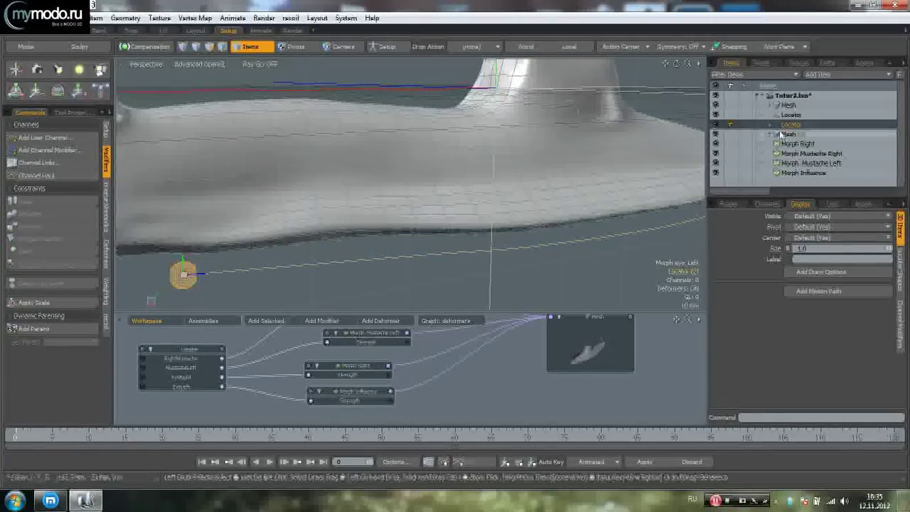
- Select the path constraint under the locator and raise its Path Percentage to test sliding along the curve
{"action": "left_click_drag", "start_coordinate": [626, 189], "coordinate": [593, 188], "text": "alt"}
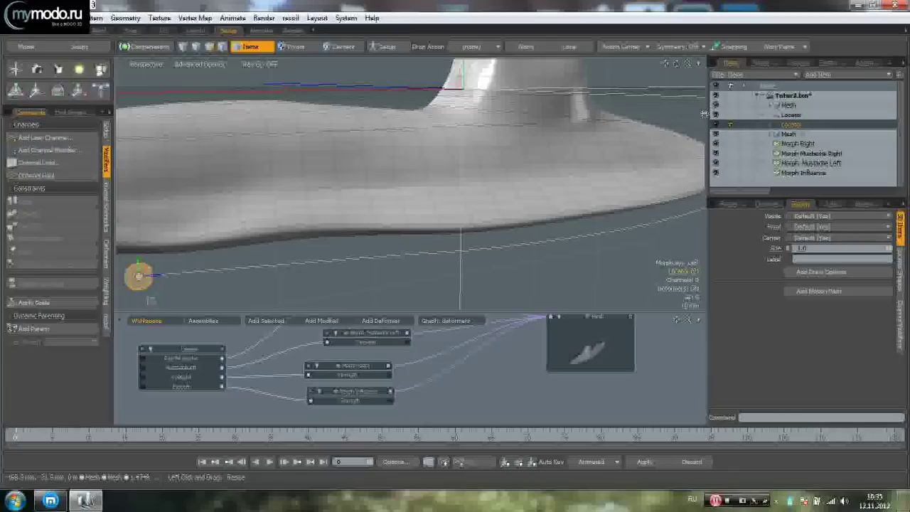
{"action": "left_click", "coordinate": [769, 126]}
{"action": "left_click", "coordinate": [828, 135]}
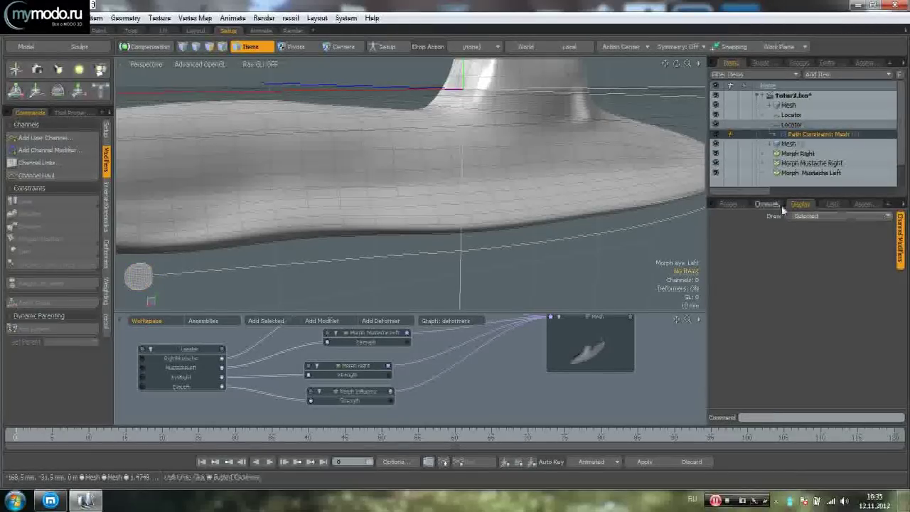
{"action": "left_click", "coordinate": [732, 205]}
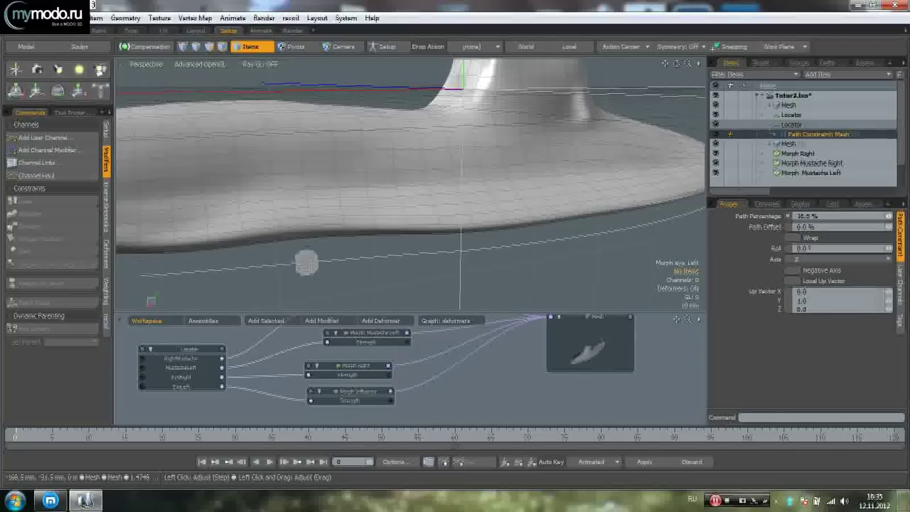
{"action": "mouse_move", "coordinate": [888, 216]}
{"action": "left_mouse_down"}
{"action": "mouse_move", "coordinate": [901, 216]}
{"action": "mouse_move", "coordinate": [884, 216]}
{"action": "left_mouse_up"}
- Undo the Path Percentage change and the path constraint
{"action": "key", "text": "ctrl+z"}
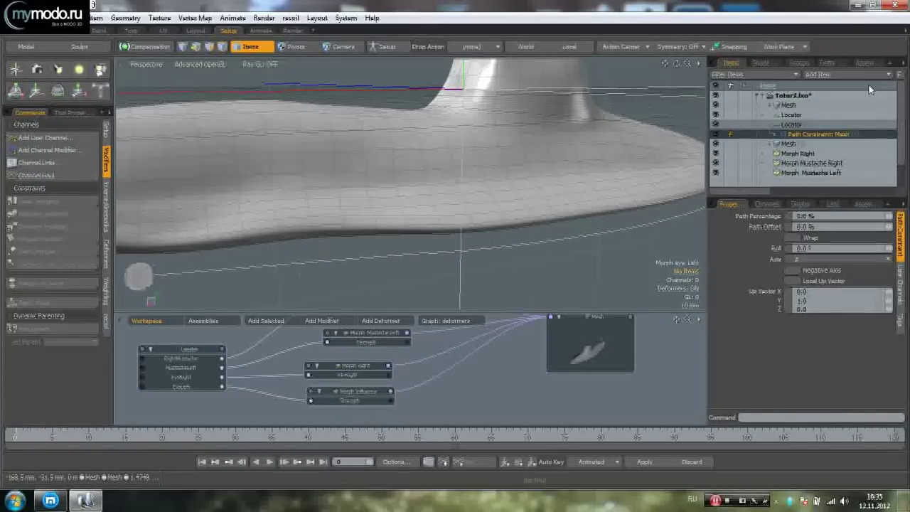
{"action": "key", "text": "ctrl+z"}
{"action": "key", "text": "ctrl+z"}
{"action": "key", "text": "ctrl+z"}
- Reselect the sphere locator and the curve, turn on Compensation and apply a Path constraint
{"action": "left_click_drag", "start_coordinate": [522, 193], "coordinate": [474, 184], "text": "alt"}
{"action": "left_click", "coordinate": [470, 178]}
{"action": "left_click", "coordinate": [430, 94]}
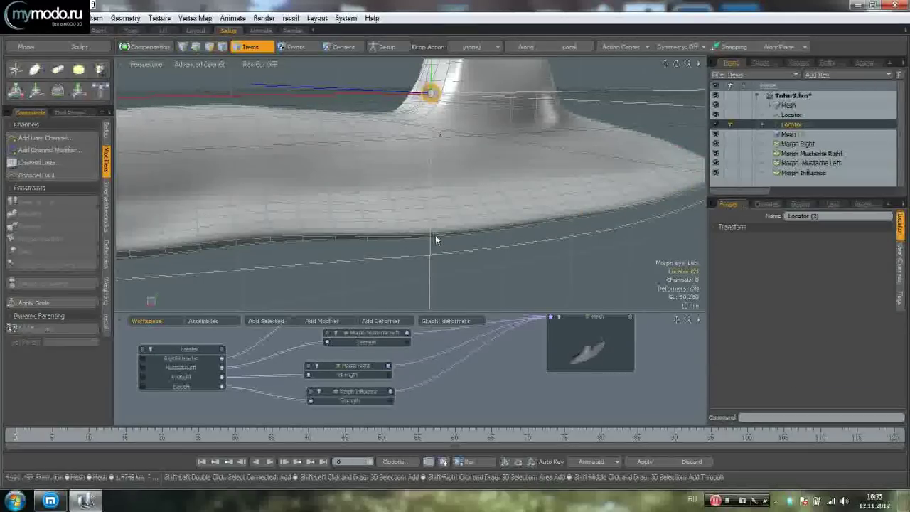
{"action": "left_click", "coordinate": [455, 249], "text": "shift"}
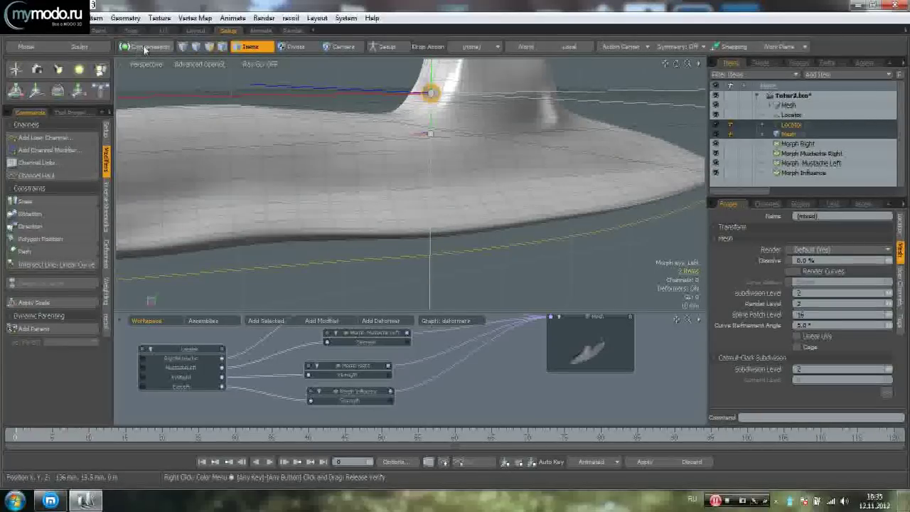
{"action": "left_click_drag", "start_coordinate": [431, 139], "coordinate": [452, 214], "text": "alt"}
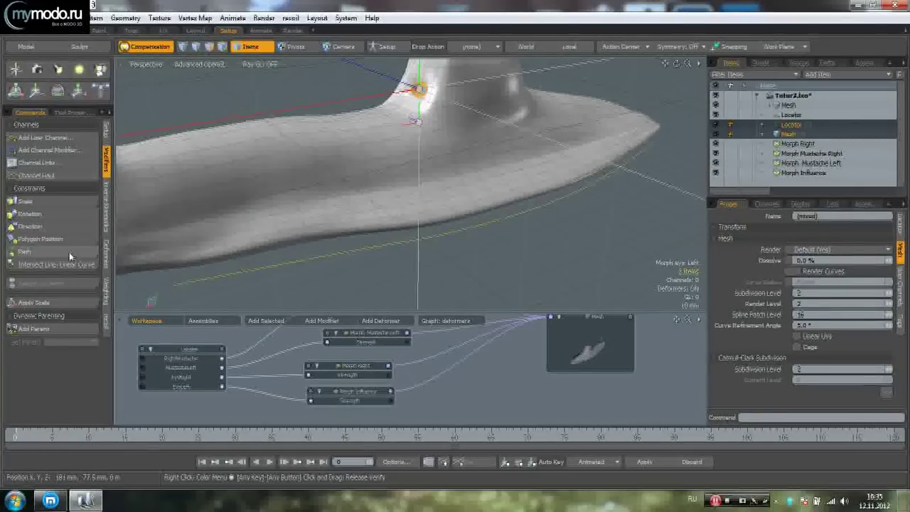
{"action": "left_click", "coordinate": [71, 253]}
- Select the compensated path constraint and try sliding the locator by changing its Path Percentage
{"action": "left_click_drag", "start_coordinate": [448, 167], "coordinate": [490, 211], "text": "alt"}
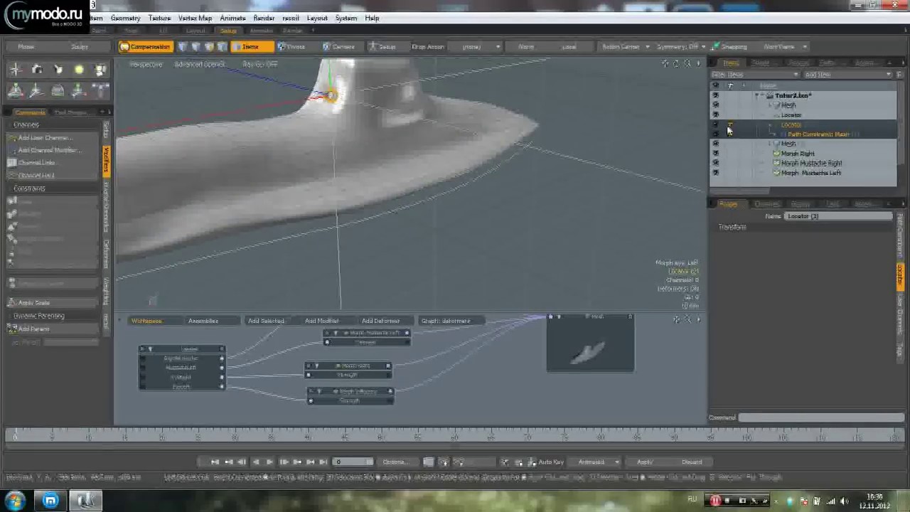
{"action": "left_click", "coordinate": [829, 135]}
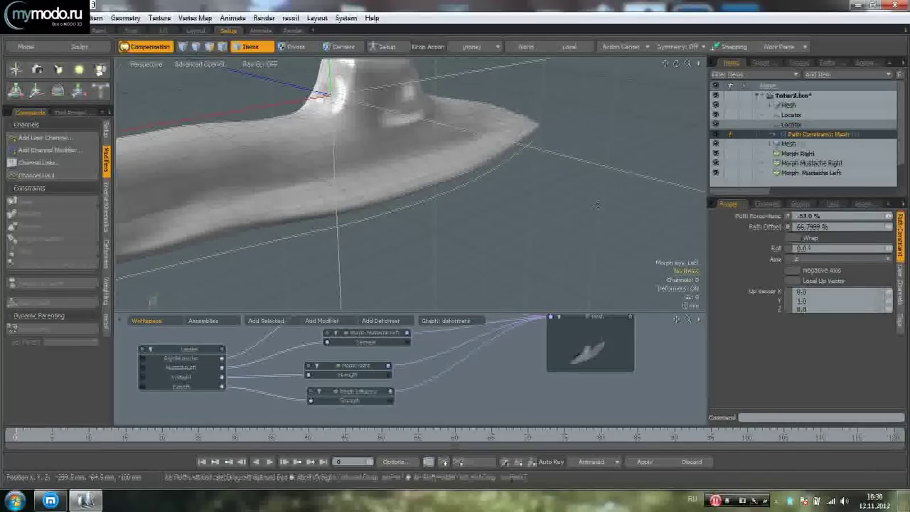
{"action": "left_click_drag", "start_coordinate": [597, 205], "coordinate": [686, 179], "text": "alt+shift"}
{"action": "left_click_drag", "start_coordinate": [435, 188], "coordinate": [453, 196], "text": "alt"}
- Undo the percentage edits and the compensated path constraint
{"action": "key", "text": "ctrl+z"}
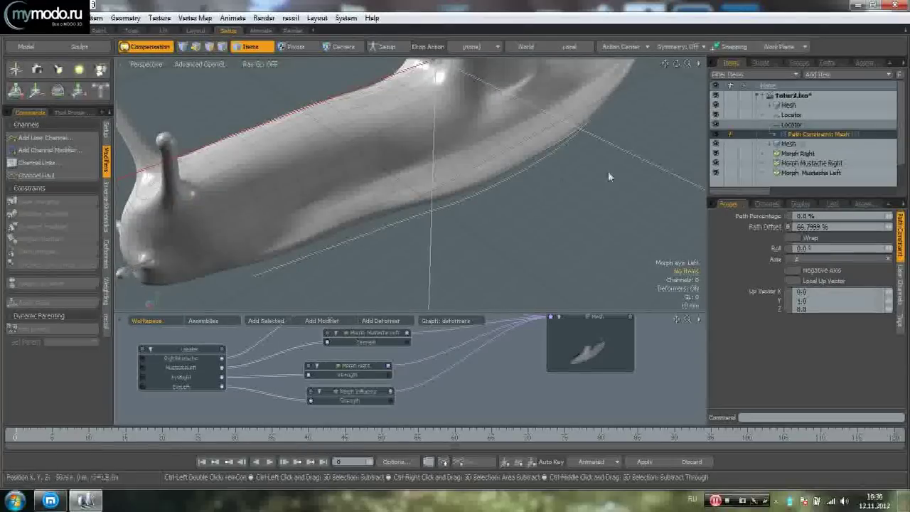
{"action": "key", "text": "ctrl+z"}
{"action": "key", "text": "ctrl+z"}
{"action": "key", "text": "ctrl+z"}
- Turn off Compensation and constrain the sphere locator to the curve with a Path constraint
{"action": "left_click_drag", "start_coordinate": [590, 203], "coordinate": [530, 183], "text": "alt"}
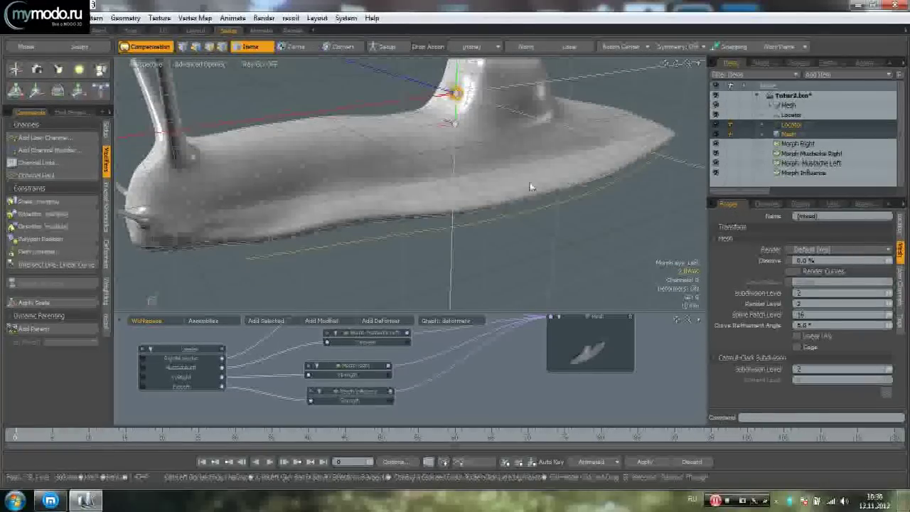
{"action": "left_click", "coordinate": [149, 47]}
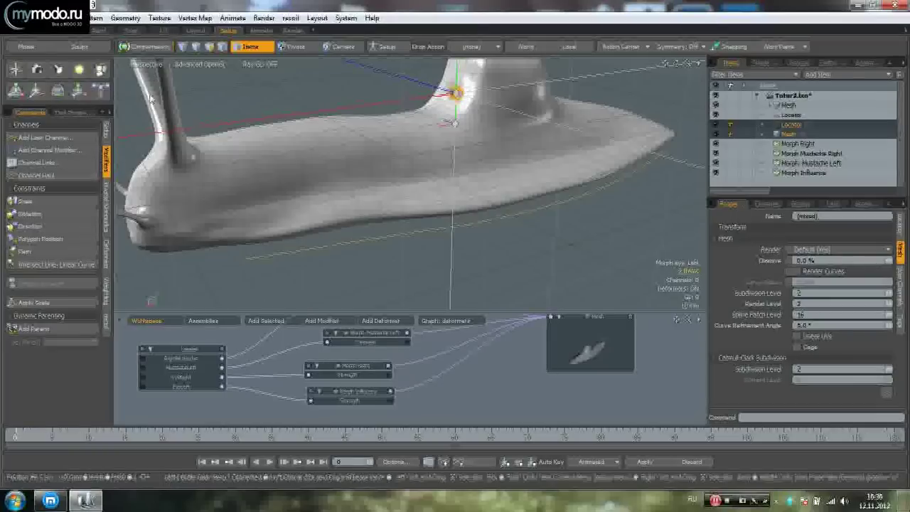
{"action": "left_click", "coordinate": [71, 250]}
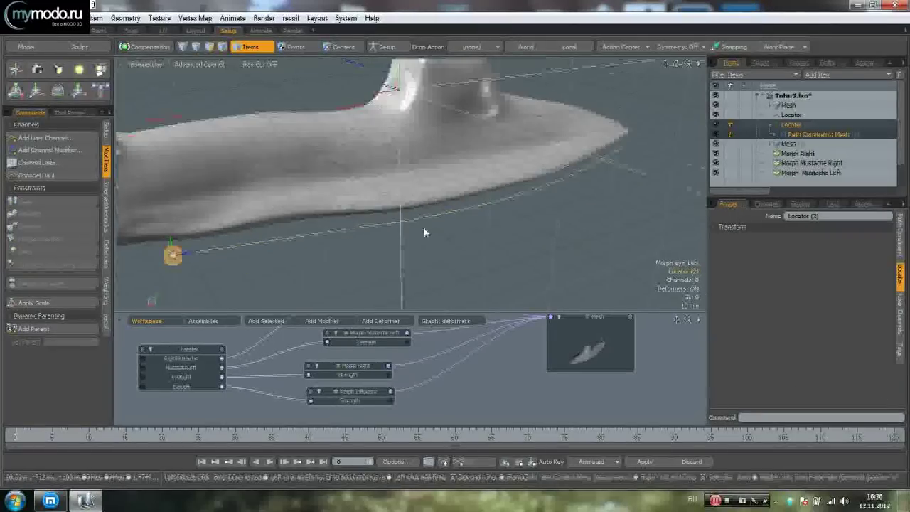
- Try adding a Magnet deformer with the sphere locator beneath the snail selected
{"action": "left_click", "coordinate": [433, 278]}
{"action": "left_click_drag", "start_coordinate": [433, 277], "coordinate": [373, 236], "text": "alt"}
{"action": "left_click", "coordinate": [264, 275]}
{"action": "left_click_drag", "start_coordinate": [321, 289], "coordinate": [258, 249], "text": "alt"}
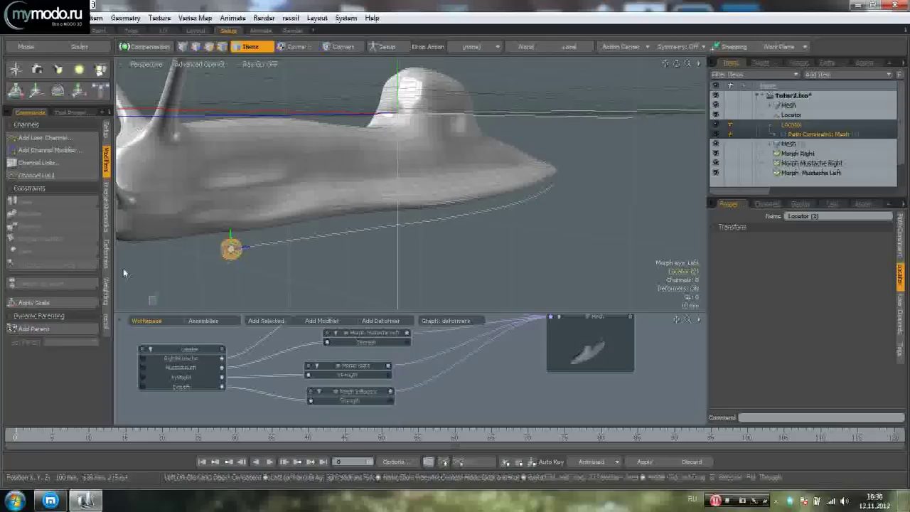
{"action": "left_click", "coordinate": [106, 259]}
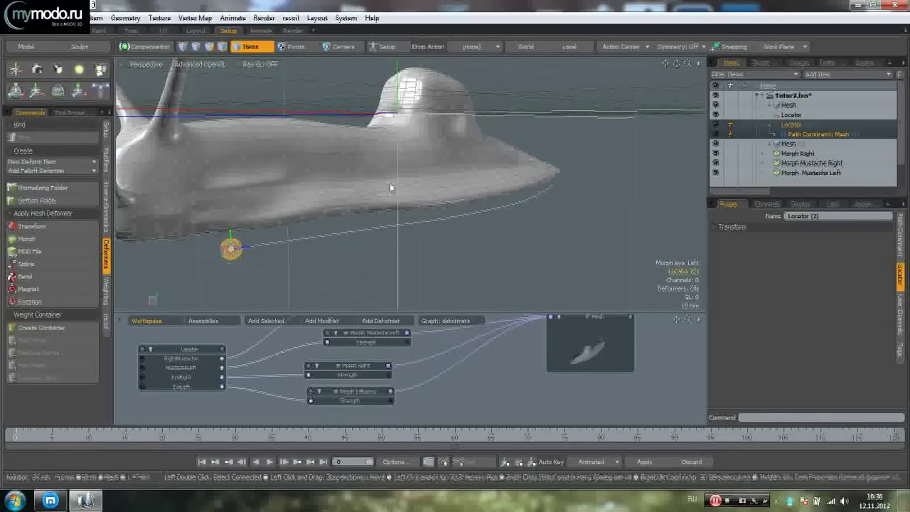
{"action": "left_click_drag", "start_coordinate": [480, 193], "coordinate": [418, 216], "text": "alt"}
{"action": "left_click", "coordinate": [267, 293]}
{"action": "left_click", "coordinate": [227, 287]}
{"action": "left_click_drag", "start_coordinate": [339, 248], "coordinate": [247, 263], "text": "alt"}
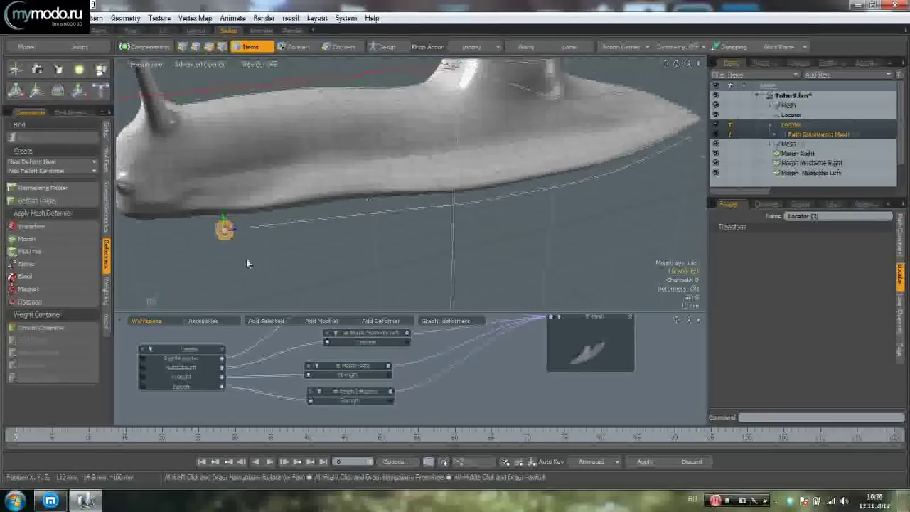
{"action": "left_click", "coordinate": [79, 292]}
{"action": "left_click_drag", "start_coordinate": [404, 145], "coordinate": [453, 186], "text": "alt"}
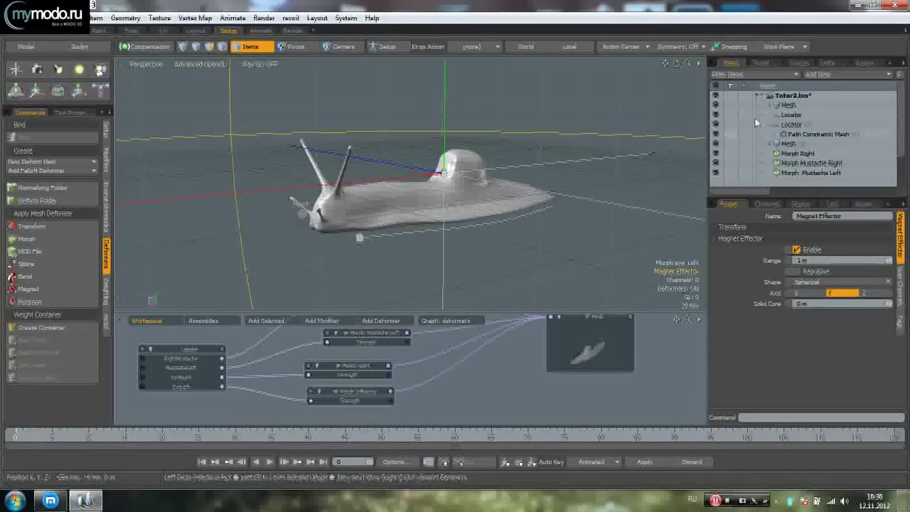
{"action": "left_click", "coordinate": [797, 125]}
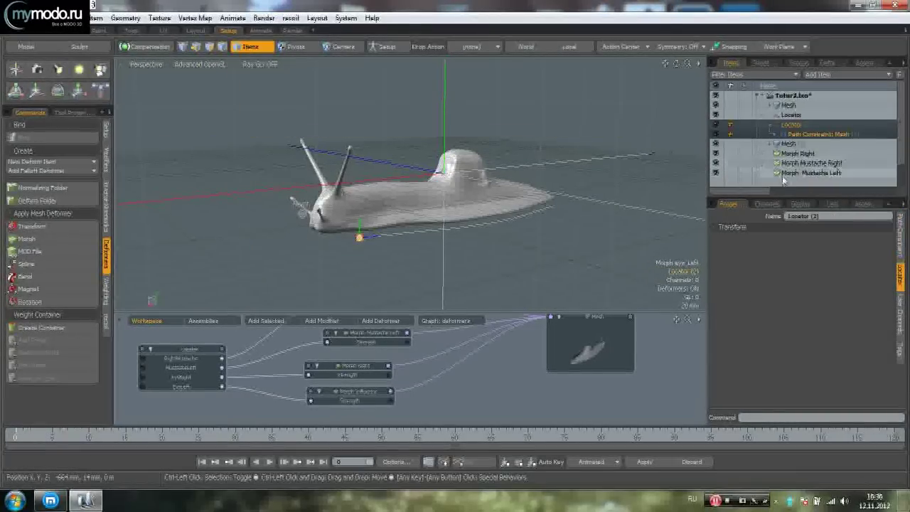
- Add a Magnet mesh deformer to the scene
{"action": "left_click", "coordinate": [465, 204]}
{"action": "left_click_drag", "start_coordinate": [469, 199], "coordinate": [648, 172], "text": "ctrl+alt"}
{"action": "left_click", "coordinate": [67, 292]}
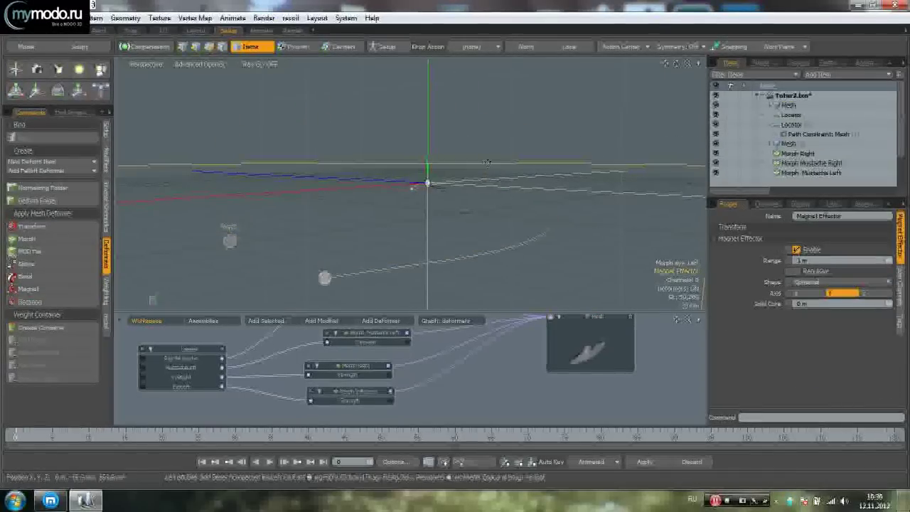
{"action": "left_click_drag", "start_coordinate": [490, 187], "coordinate": [558, 205], "text": "ctrl+alt"}
{"action": "left_click_drag", "start_coordinate": [387, 230], "coordinate": [439, 168], "text": "alt+shift"}
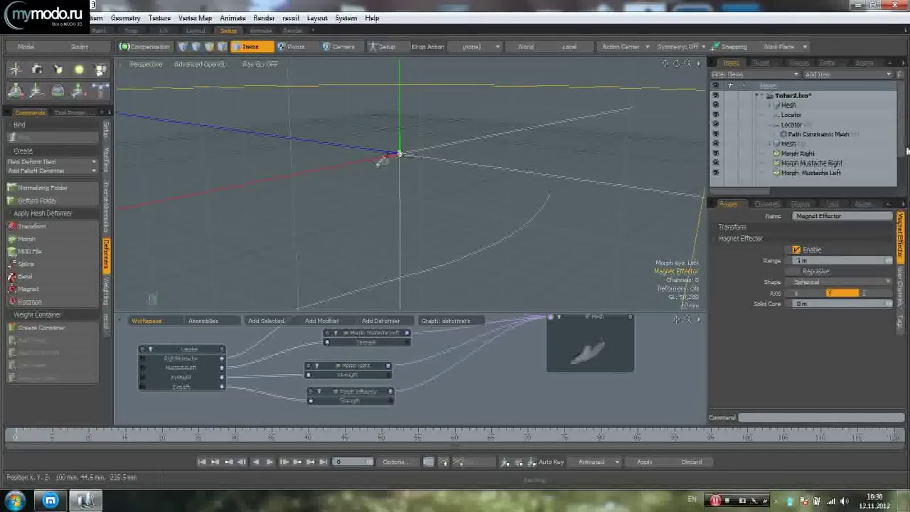
- Set the Magnet Effector's scale to 5% on all axes and zero out that scale so it reads 100%
{"action": "left_click_drag", "start_coordinate": [904, 163], "coordinate": [904, 184]}
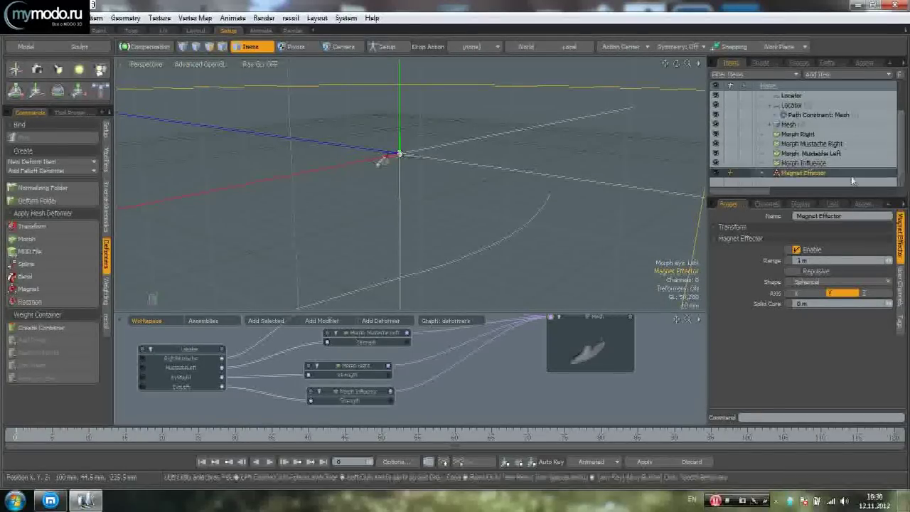
{"action": "left_click", "coordinate": [844, 228]}
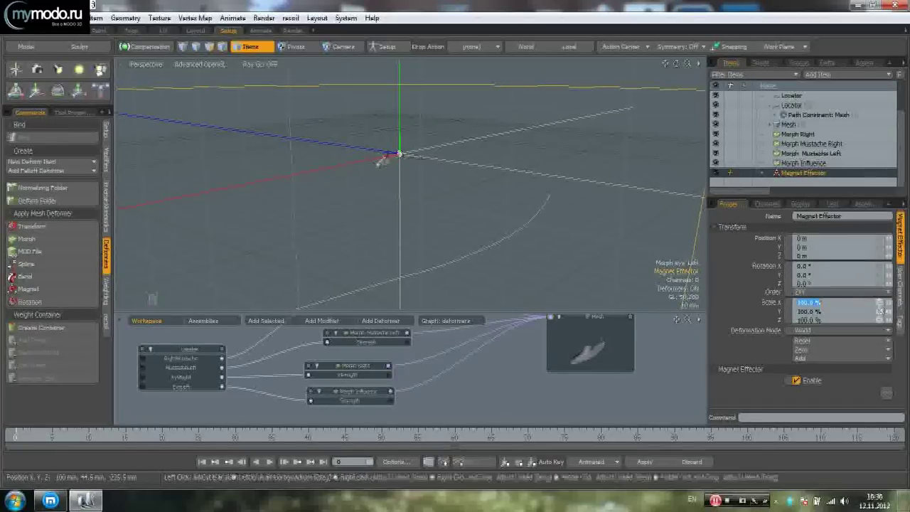
{"action": "type", "text": "5"}
{"action": "key", "text": "Return"}
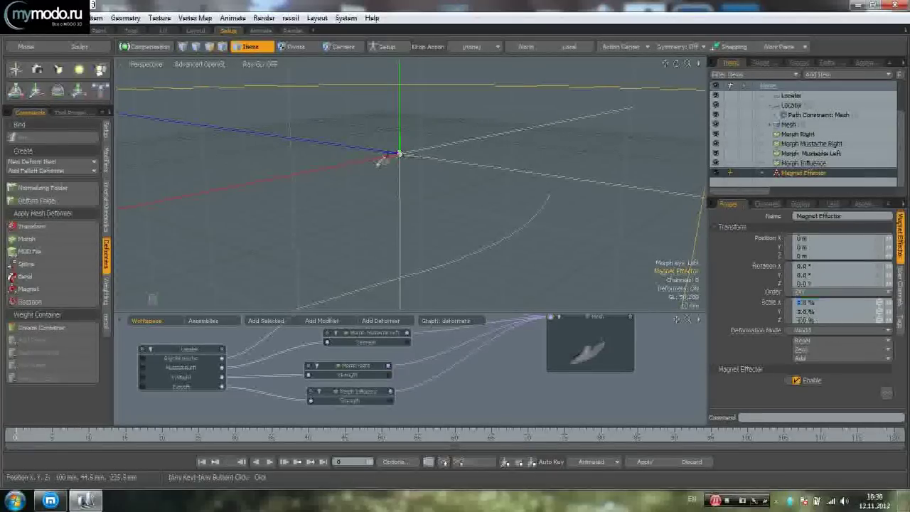
{"action": "left_click", "coordinate": [761, 310]}
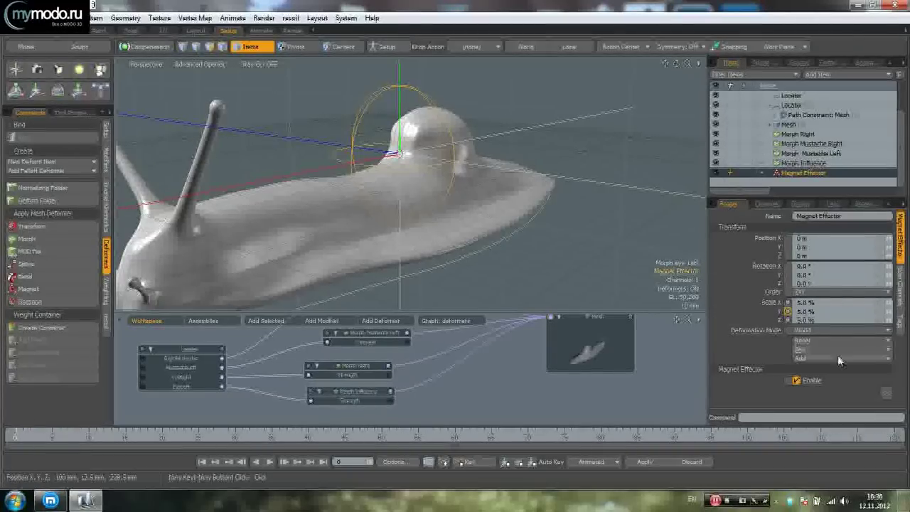
{"action": "left_click", "coordinate": [801, 343]}
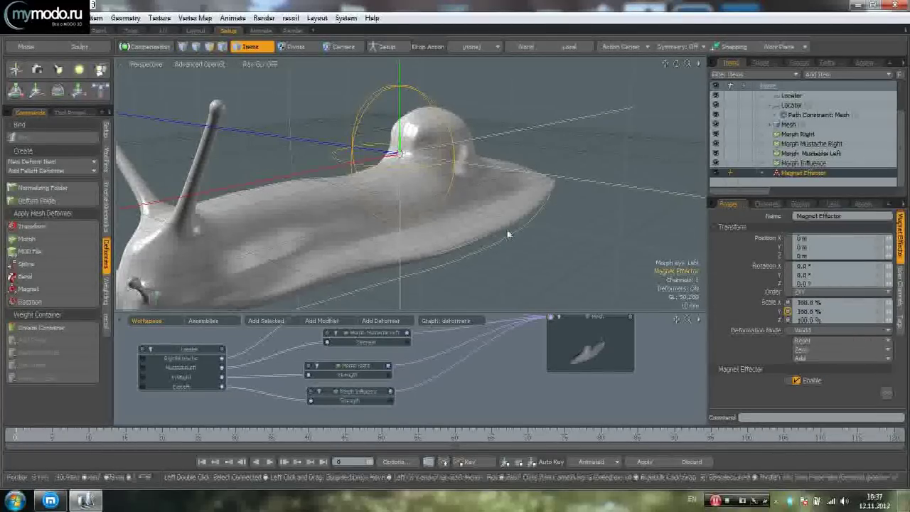
- Make the schematic area taller beneath the 3D view and frame the snail with the sphere locator
{"action": "left_click_drag", "start_coordinate": [529, 205], "coordinate": [514, 161], "text": "alt"}
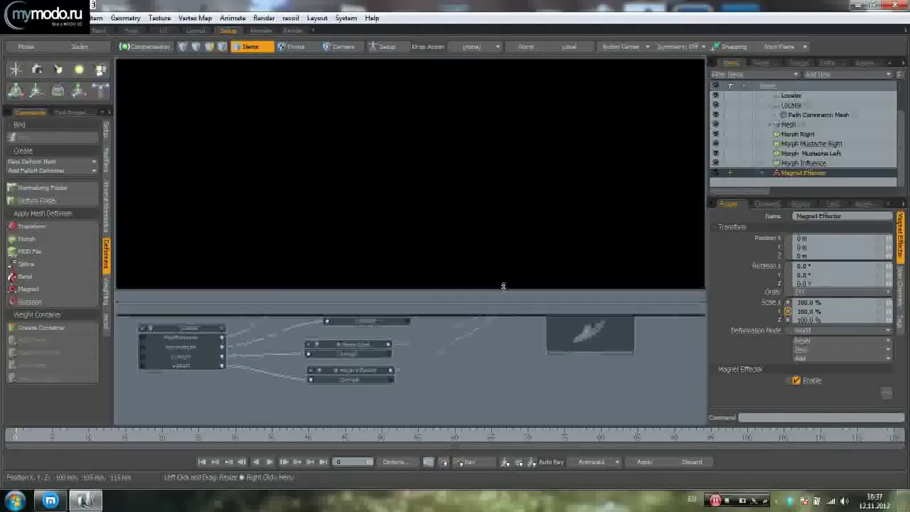
{"action": "left_click_drag", "start_coordinate": [501, 313], "coordinate": [501, 280]}
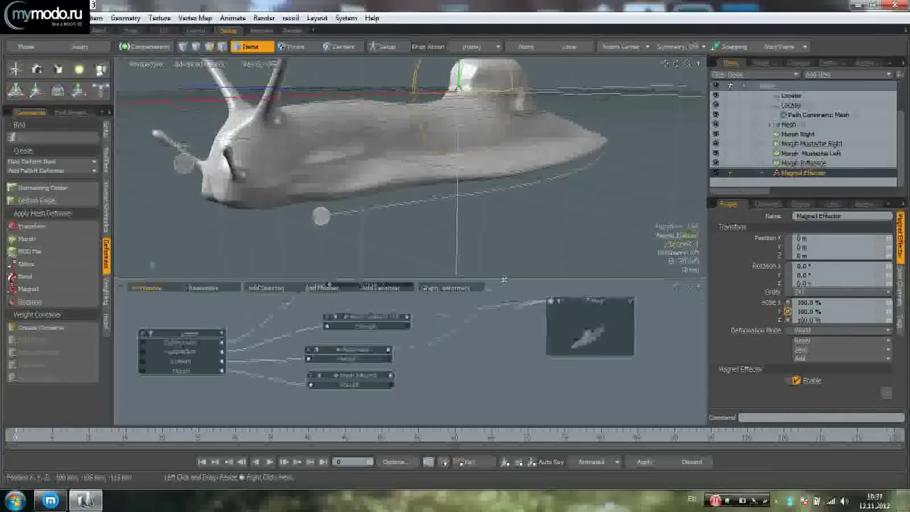
{"action": "left_click_drag", "start_coordinate": [515, 217], "coordinate": [591, 112], "text": "alt"}
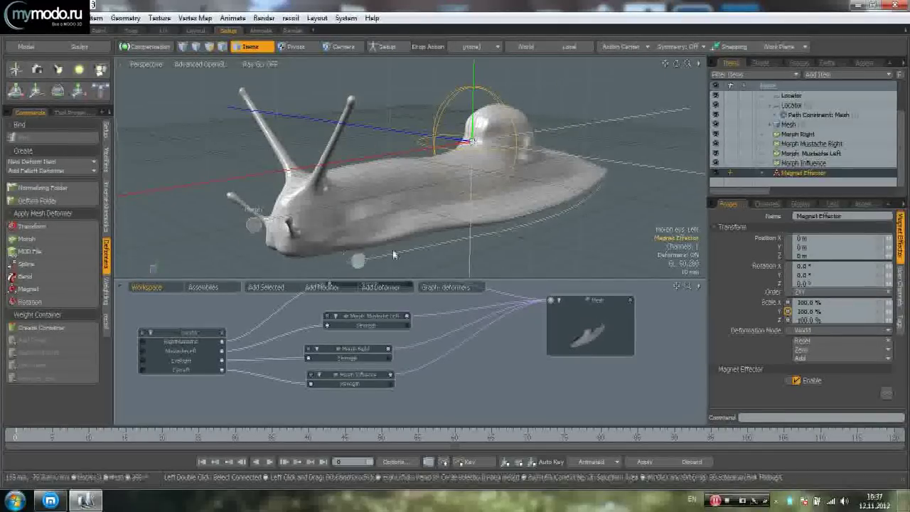
{"action": "left_click_drag", "start_coordinate": [495, 132], "coordinate": [487, 106], "text": "alt+shift"}
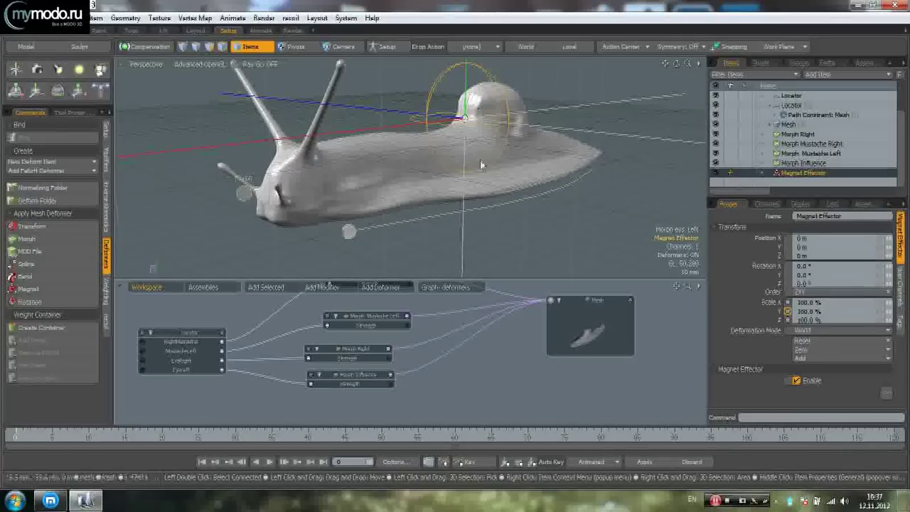
{"action": "left_click_drag", "start_coordinate": [418, 233], "coordinate": [384, 202], "text": "alt+shift"}
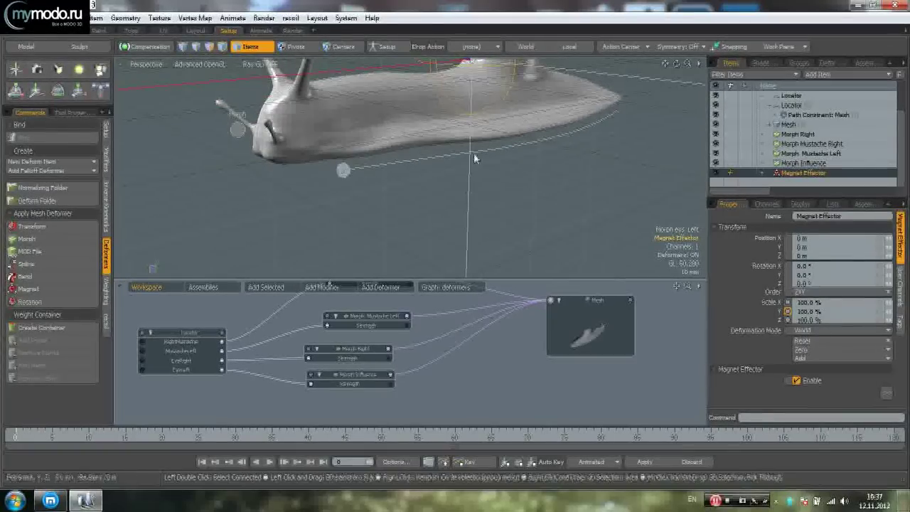
{"action": "left_click_drag", "start_coordinate": [473, 153], "coordinate": [491, 140], "text": "alt+shift"}
{"action": "scroll", "coordinate": [490, 146], "scroll_direction": "down", "scroll_amount": 2}
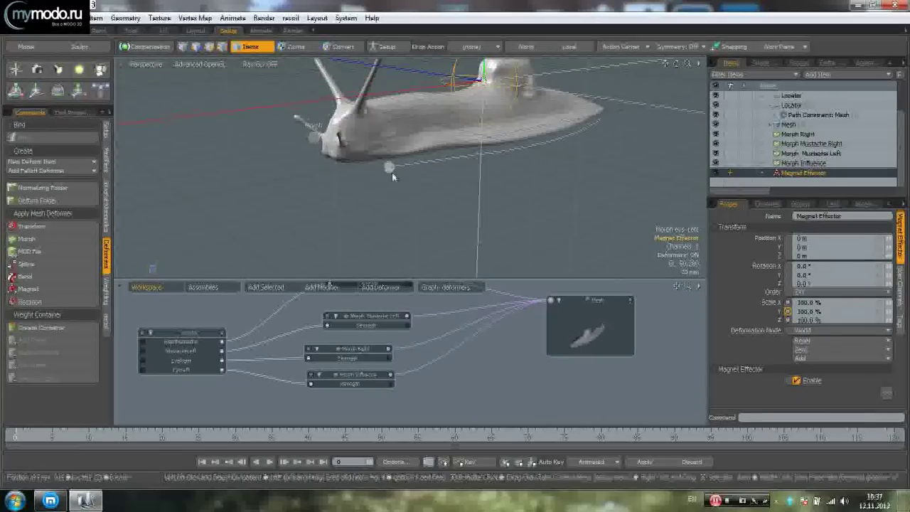
- Add the sphere locator's World Position channel to the schematic workspace
{"action": "left_click", "coordinate": [389, 169]}
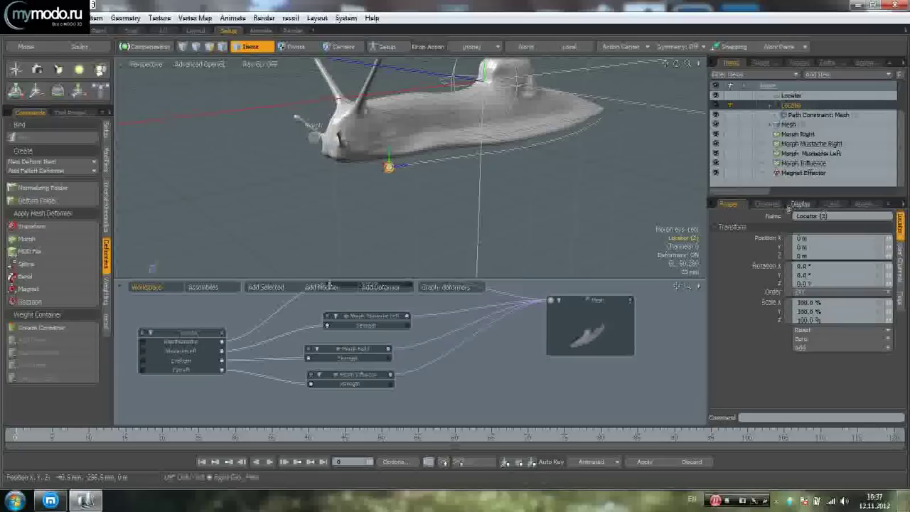
{"action": "left_click", "coordinate": [767, 204]}
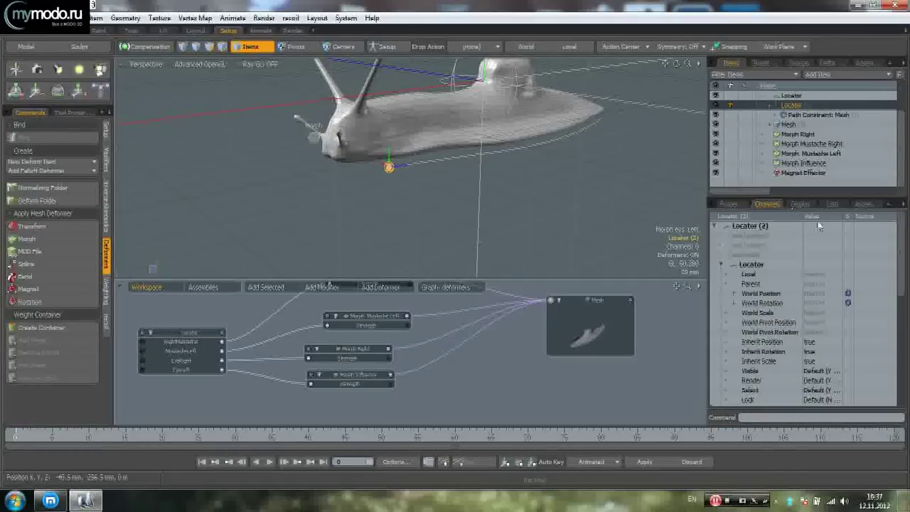
{"action": "left_click", "coordinate": [769, 297]}
{"action": "left_click_drag", "start_coordinate": [545, 402], "coordinate": [558, 400]}
{"action": "scroll", "coordinate": [599, 370], "scroll_direction": "up", "scroll_amount": 2}
{"action": "left_click_drag", "start_coordinate": [633, 415], "coordinate": [523, 374], "text": "alt"}
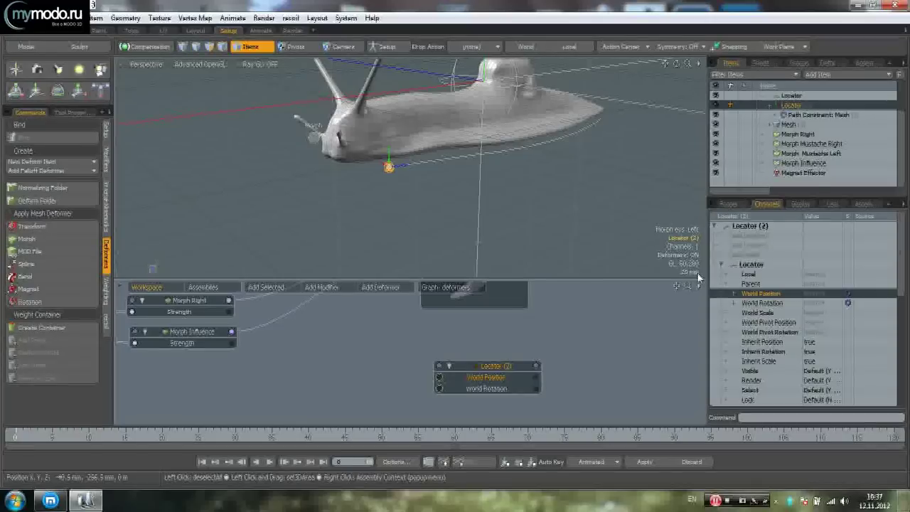
- Add the Magnet Effector's World Position channel to the schematic and link the sphere locator's World Position to it
{"action": "left_click", "coordinate": [803, 173]}
{"action": "left_click_drag", "start_coordinate": [900, 271], "coordinate": [895, 294]}
{"action": "left_click_drag", "start_coordinate": [763, 354], "coordinate": [560, 398]}
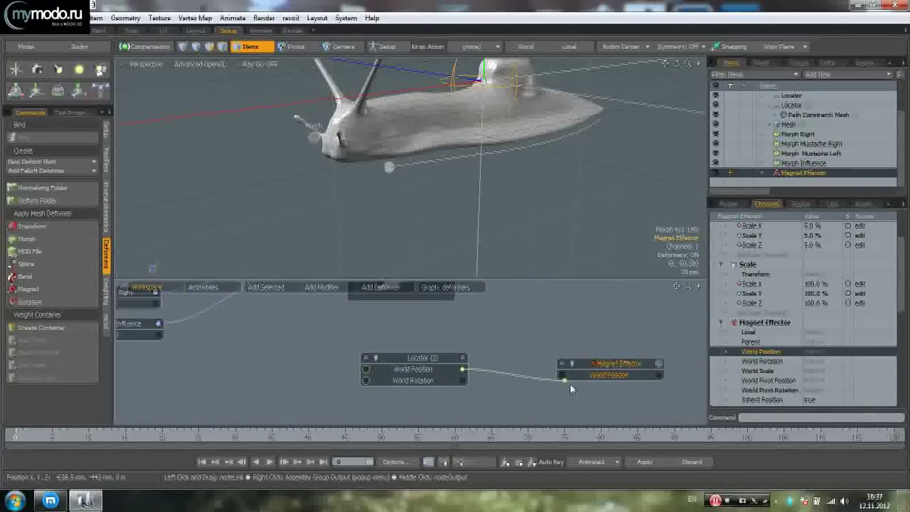
{"action": "left_click_drag", "start_coordinate": [563, 378], "coordinate": [562, 375]}
- Select the Magnet Effector and turn on its Repulsive option
{"action": "left_click_drag", "start_coordinate": [555, 170], "coordinate": [528, 238], "text": "alt"}
{"action": "scroll", "coordinate": [480, 232], "scroll_direction": "up", "scroll_amount": 3}
{"action": "left_click", "coordinate": [532, 233]}
{"action": "left_click", "coordinate": [523, 226]}
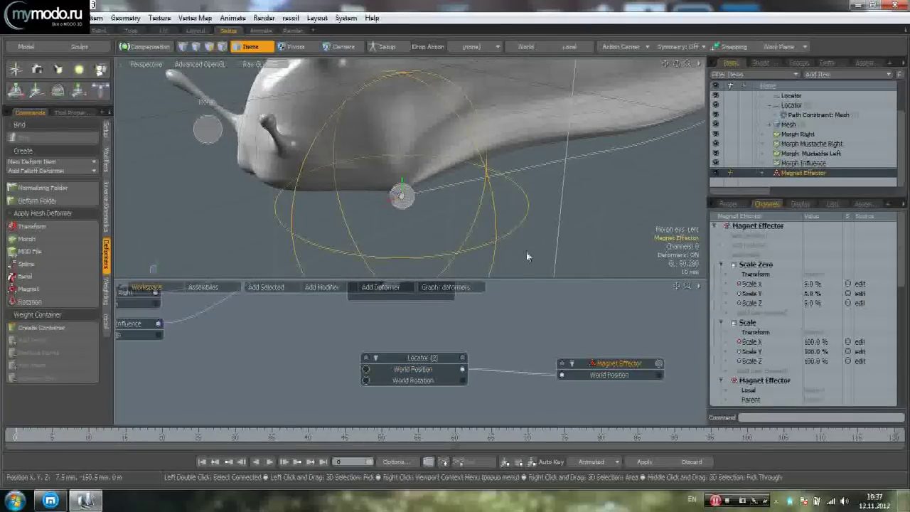
{"action": "left_click_drag", "start_coordinate": [469, 182], "coordinate": [476, 205], "text": "alt"}
{"action": "left_click", "coordinate": [475, 206]}
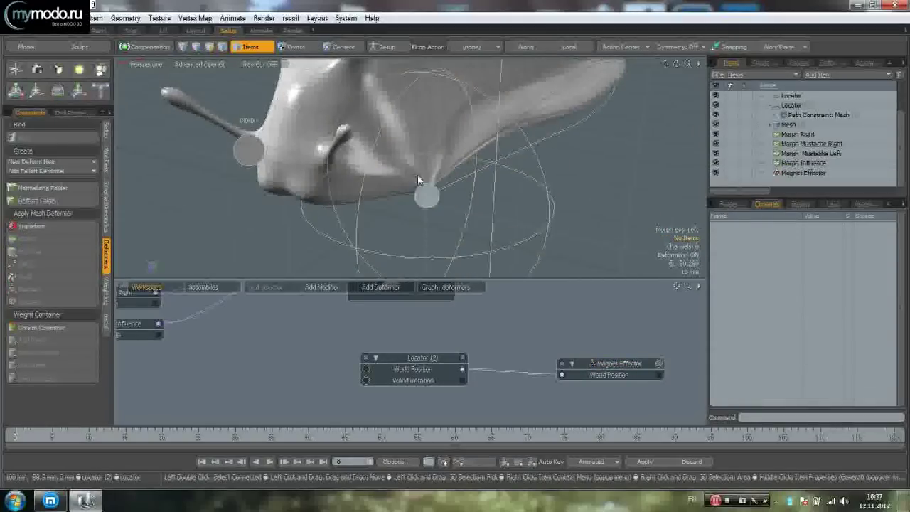
{"action": "left_click", "coordinate": [435, 204]}
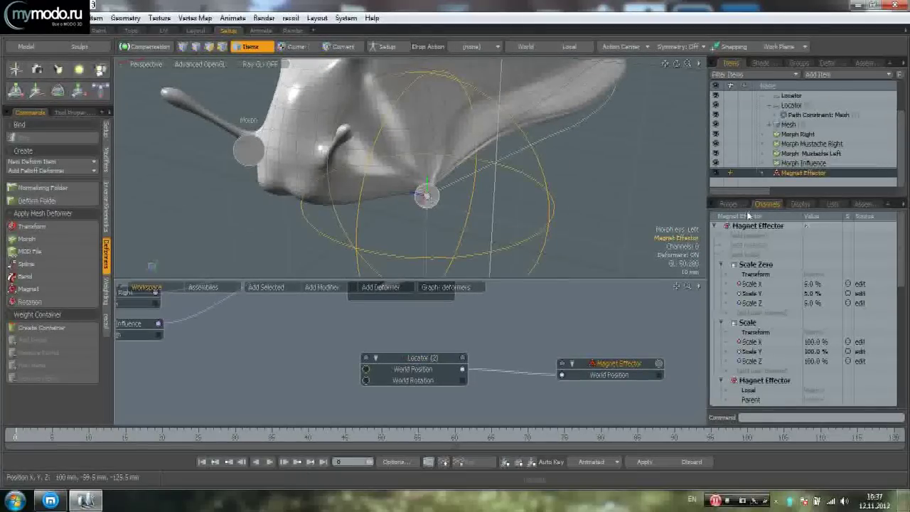
{"action": "left_click", "coordinate": [728, 204]}
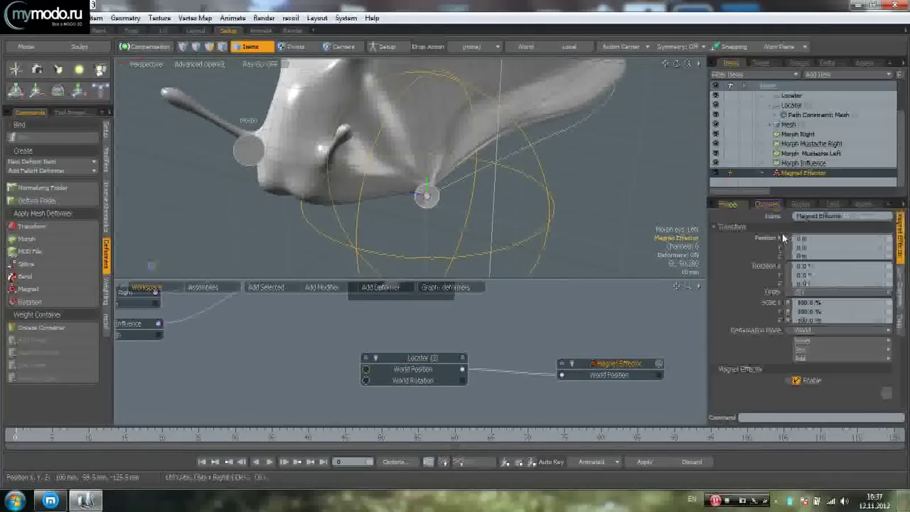
{"action": "left_click", "coordinate": [851, 228]}
{"action": "left_click", "coordinate": [821, 274]}
- Reduce the Magnet Effector's Range so it dents a smaller area of the snail's underside
{"action": "left_click_drag", "start_coordinate": [643, 243], "coordinate": [574, 240], "text": "alt"}
{"action": "scroll", "coordinate": [569, 231], "scroll_direction": "down", "scroll_amount": 3}
{"action": "scroll", "coordinate": [574, 240], "scroll_direction": "up", "scroll_amount": 3}
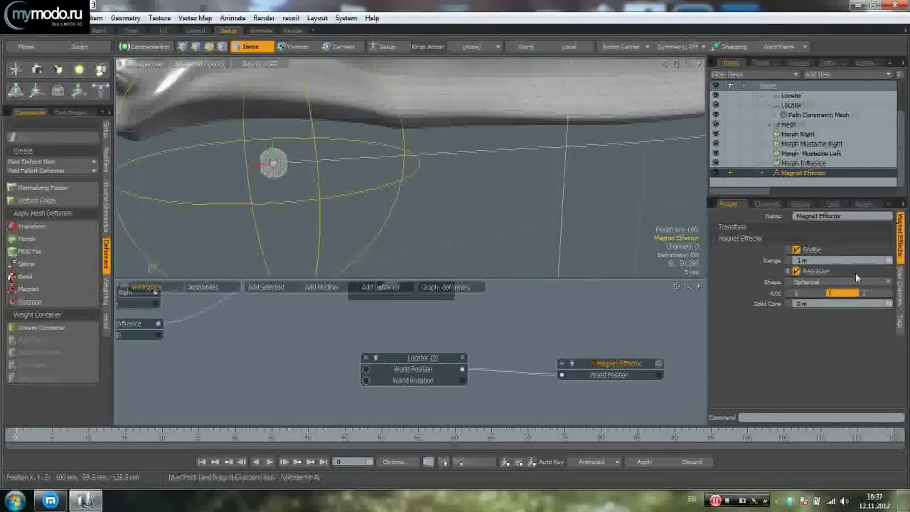
{"action": "left_click_drag", "start_coordinate": [889, 262], "coordinate": [868, 261]}
{"action": "left_click_drag", "start_coordinate": [430, 184], "coordinate": [388, 213], "text": "alt"}
- Select the sphere locator's path constraint and raise its Path Percentage with Channel Haul to slide the magnet along the curve
{"action": "left_click", "coordinate": [258, 228]}
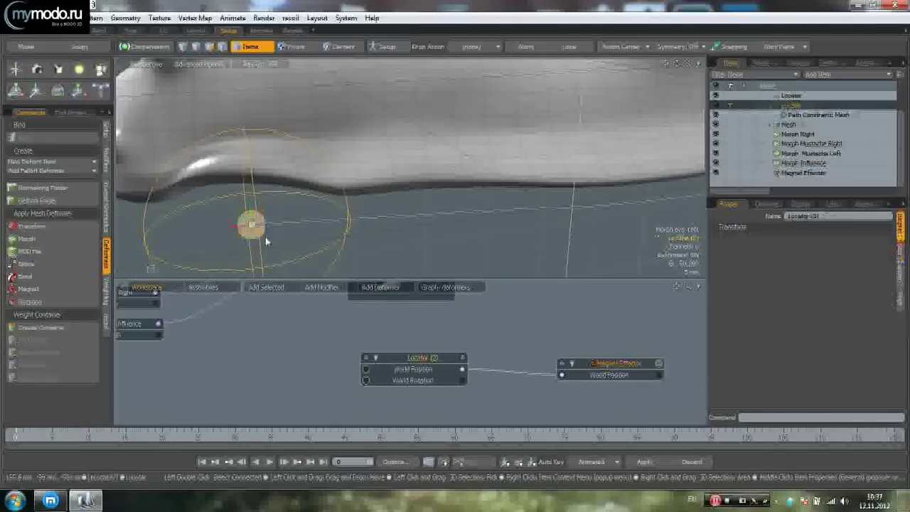
{"action": "left_click", "coordinate": [784, 117]}
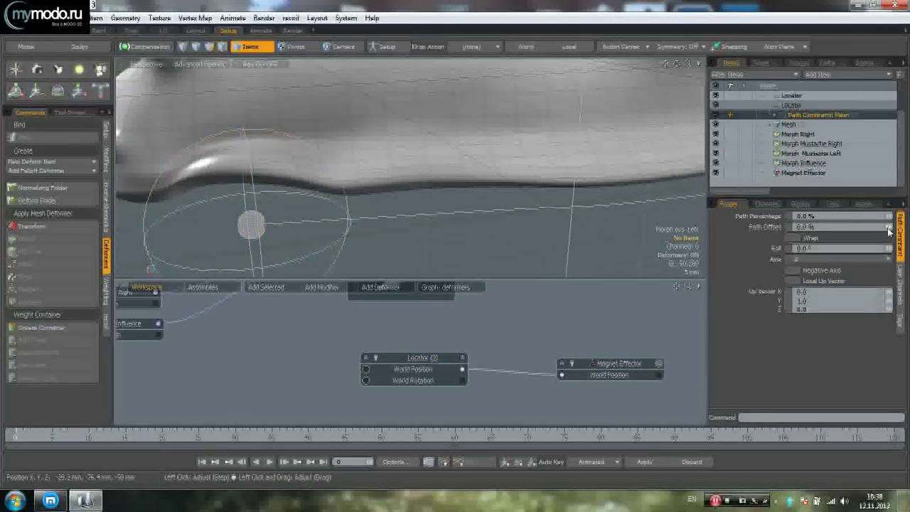
{"action": "left_click_drag", "start_coordinate": [888, 217], "coordinate": [900, 217]}
{"action": "scroll", "coordinate": [592, 210], "scroll_direction": "down", "scroll_amount": 5}
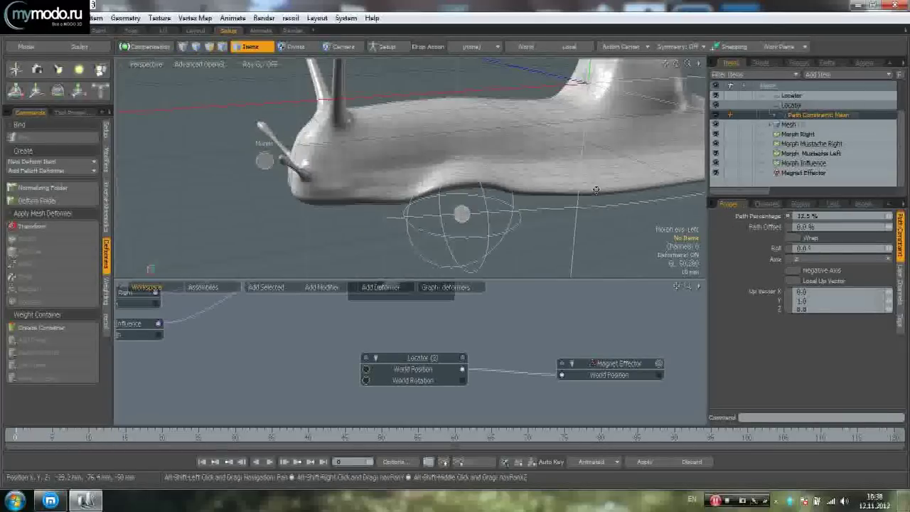
{"action": "left_click_drag", "start_coordinate": [591, 210], "coordinate": [515, 234], "text": "alt"}
{"action": "left_click", "coordinate": [773, 217]}
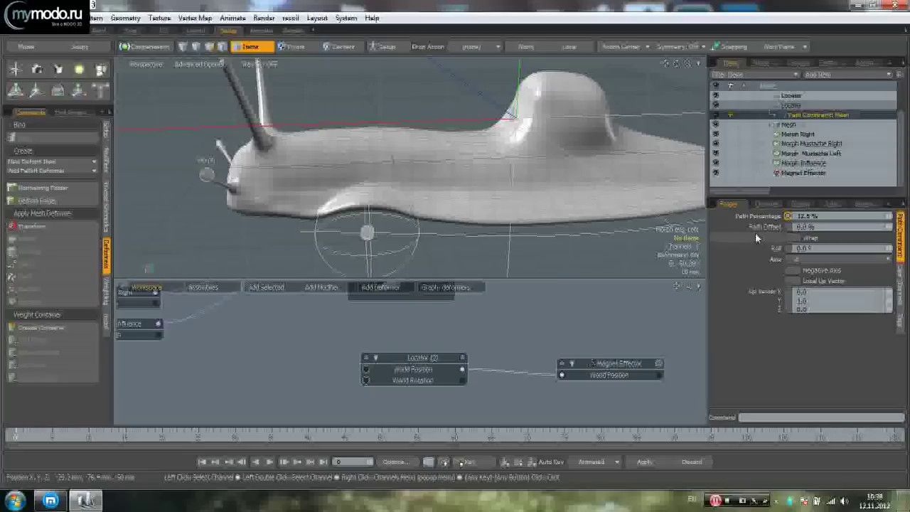
{"action": "key", "text": "c"}
{"action": "mouse_move", "coordinate": [419, 249]}
{"action": "left_mouse_down"}
{"action": "mouse_move", "coordinate": [498, 248]}
{"action": "mouse_move", "coordinate": [415, 248]}
{"action": "left_mouse_up"}
{"action": "left_click_drag", "start_coordinate": [426, 121], "coordinate": [540, 161]}
{"action": "key", "text": "space"}
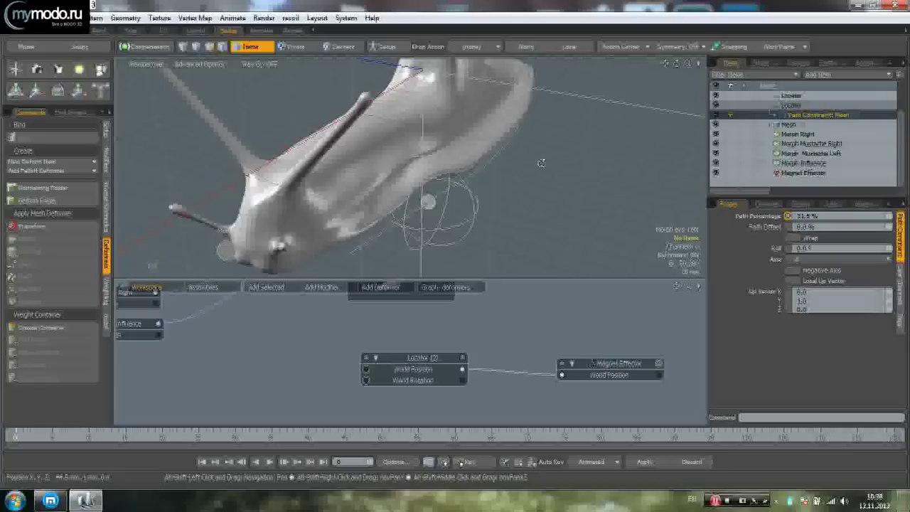
- Select the sphere locator, its path constraint, the curve mesh and the Magnet Effector together, and switch the schematic to Assemblies
{"action": "scroll", "coordinate": [513, 193], "scroll_direction": "up", "scroll_amount": 3}
{"action": "left_click_drag", "start_coordinate": [513, 194], "coordinate": [541, 199], "text": "alt"}
{"action": "mouse_move", "coordinate": [519, 186]}
{"action": "left_mouse_down"}
{"action": "mouse_move", "coordinate": [479, 167]}
{"action": "mouse_move", "coordinate": [431, 182]}
{"action": "mouse_move", "coordinate": [448, 160]}
{"action": "left_mouse_up"}
{"action": "scroll", "coordinate": [540, 202], "scroll_direction": "down", "scroll_amount": 4}
{"action": "left_click_drag", "start_coordinate": [540, 202], "coordinate": [501, 207], "text": "alt+shift"}
{"action": "scroll", "coordinate": [508, 235], "scroll_direction": "up", "scroll_amount": 2}
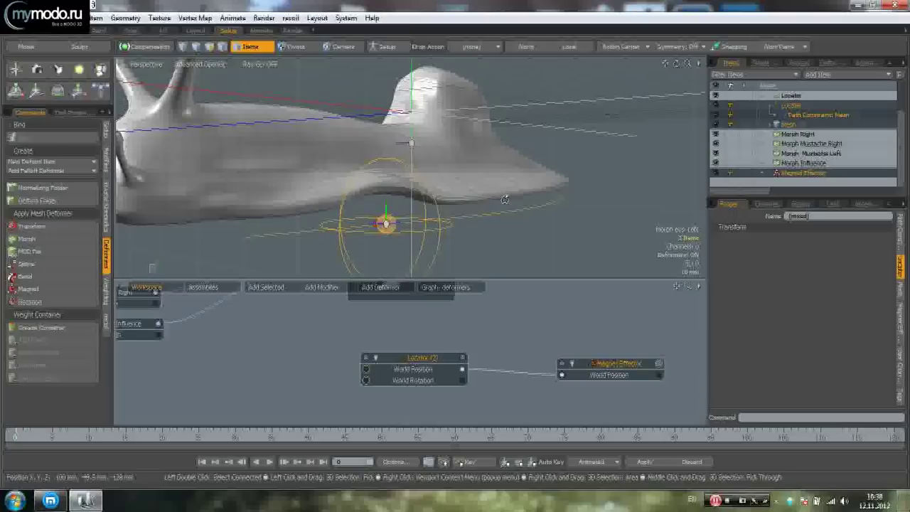
{"action": "left_click_drag", "start_coordinate": [506, 200], "coordinate": [679, 181], "text": "alt"}
{"action": "left_click_drag", "start_coordinate": [536, 198], "coordinate": [545, 229], "text": "alt"}
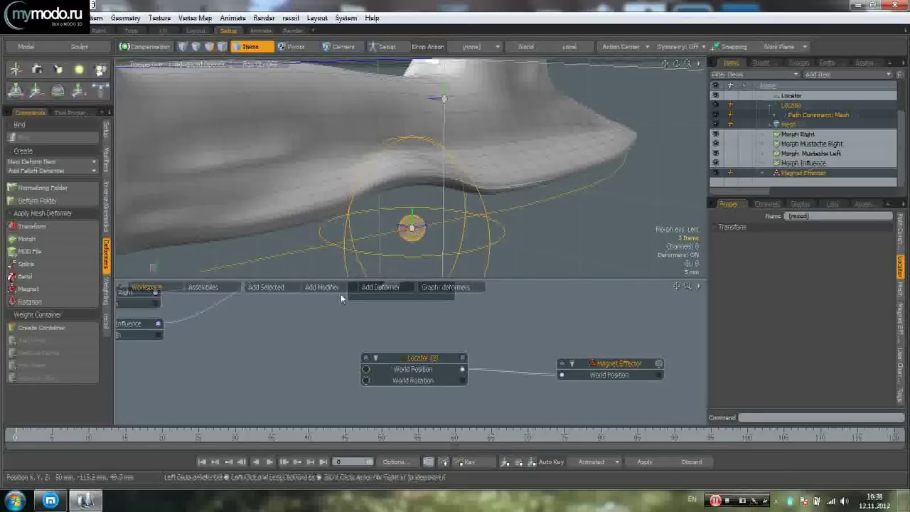
{"action": "left_click", "coordinate": [206, 287]}
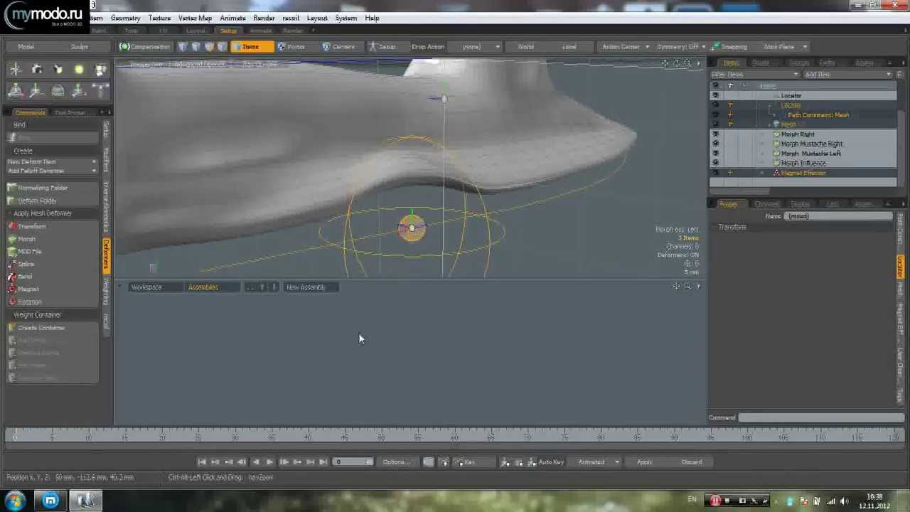
- Create a new assembly and add the sphere locator, curve mesh and Magnet Effector inside it
{"action": "left_click", "coordinate": [322, 287]}
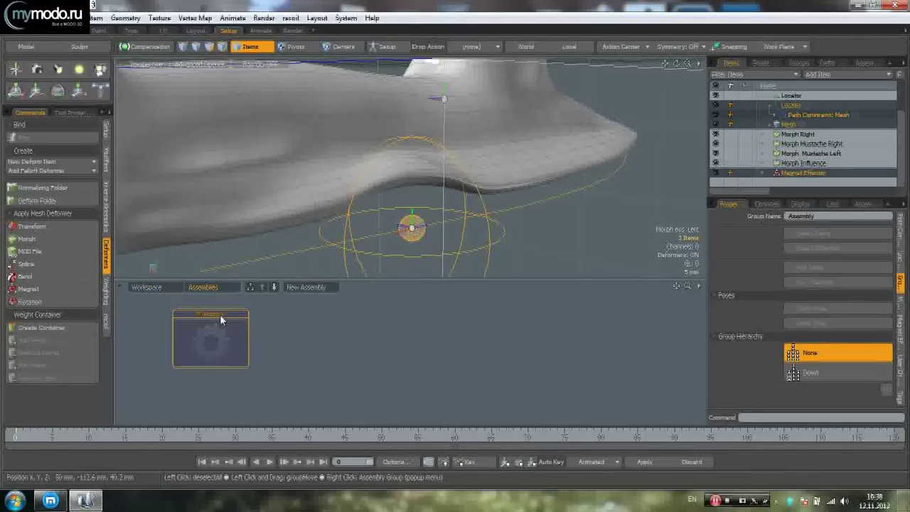
{"action": "double_click", "coordinate": [220, 314]}
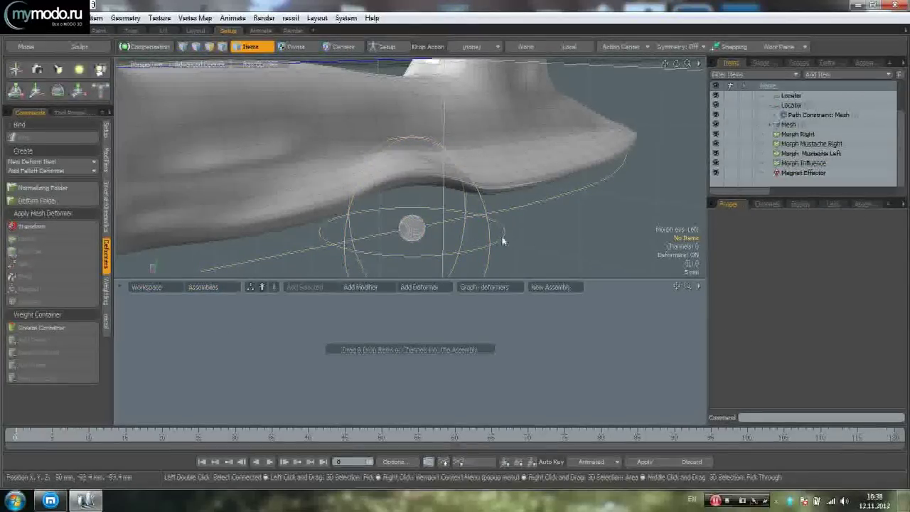
{"action": "left_click", "coordinate": [414, 225]}
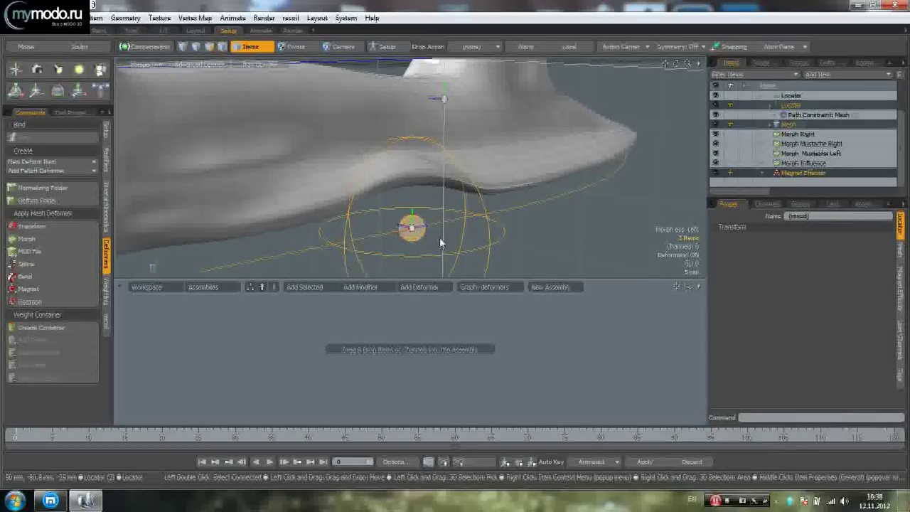
{"action": "left_click_drag", "start_coordinate": [793, 106], "coordinate": [782, 118]}
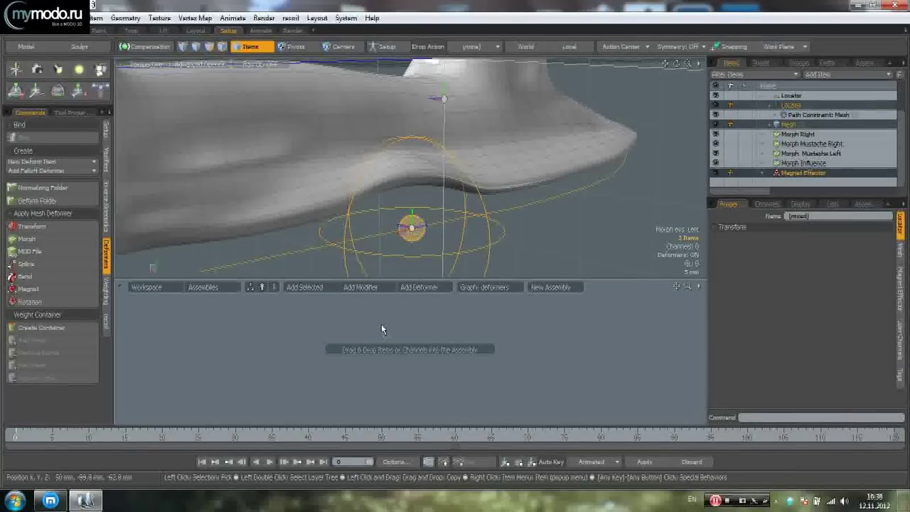
{"action": "left_click_drag", "start_coordinate": [381, 329], "coordinate": [369, 332]}
{"action": "scroll", "coordinate": [487, 347], "scroll_direction": "down", "scroll_amount": 3}
{"action": "left_click_drag", "start_coordinate": [458, 349], "coordinate": [337, 308], "text": "alt+shift"}
{"action": "scroll", "coordinate": [400, 339], "scroll_direction": "up", "scroll_amount": 3}
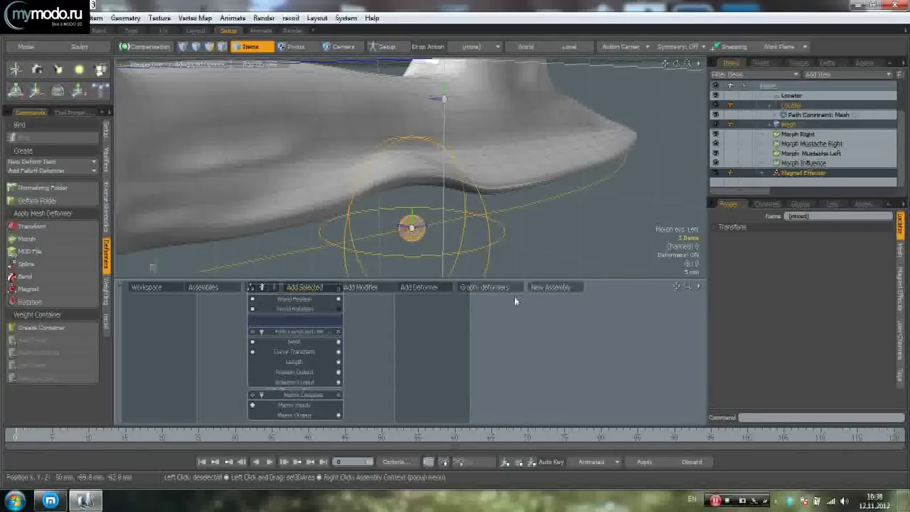
{"action": "right_click", "coordinate": [352, 297]}
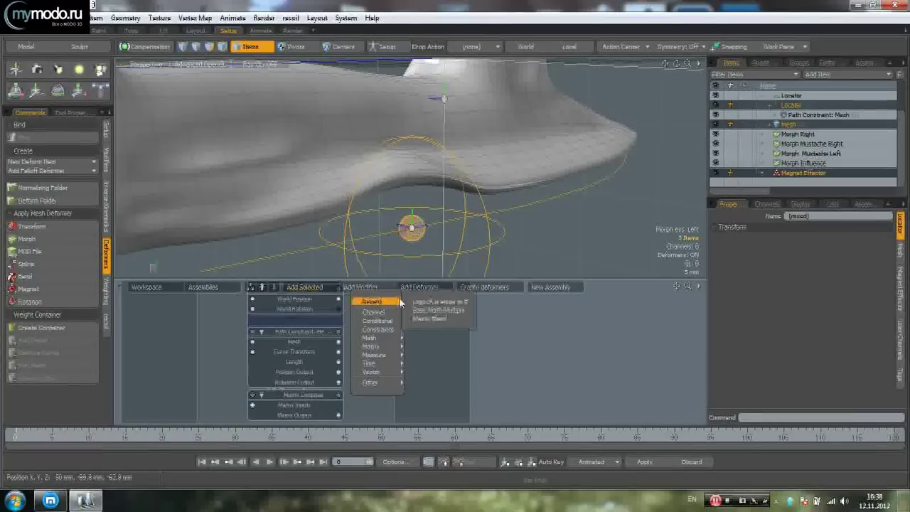
{"action": "left_click", "coordinate": [438, 287]}
{"action": "left_click", "coordinate": [438, 288]}
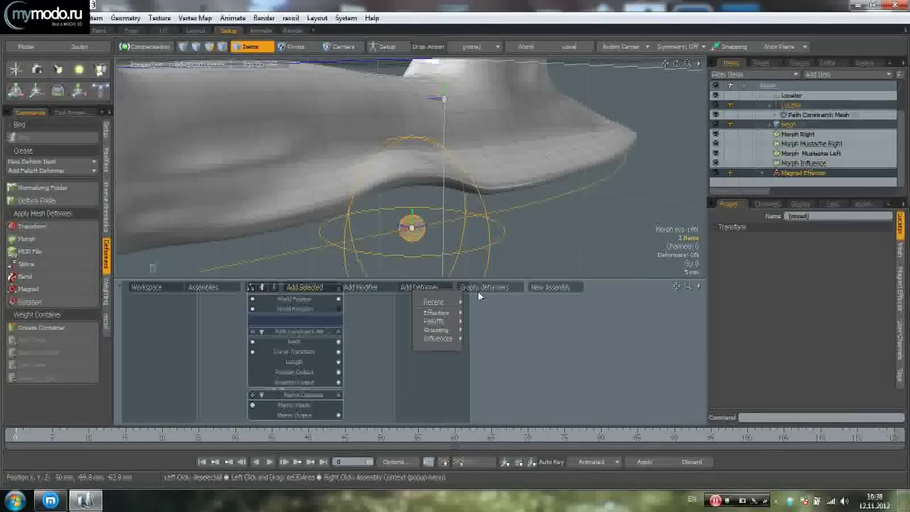
{"action": "left_click", "coordinate": [484, 292]}
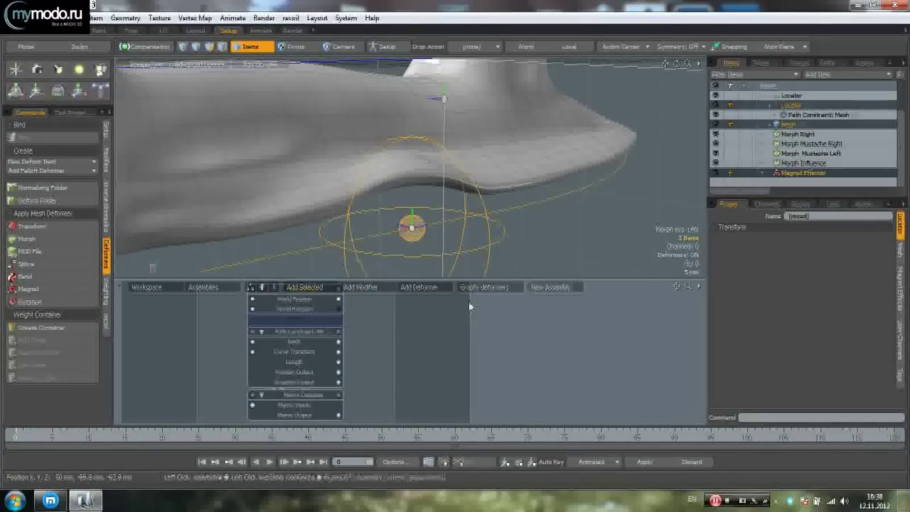
{"action": "left_click", "coordinate": [230, 314]}
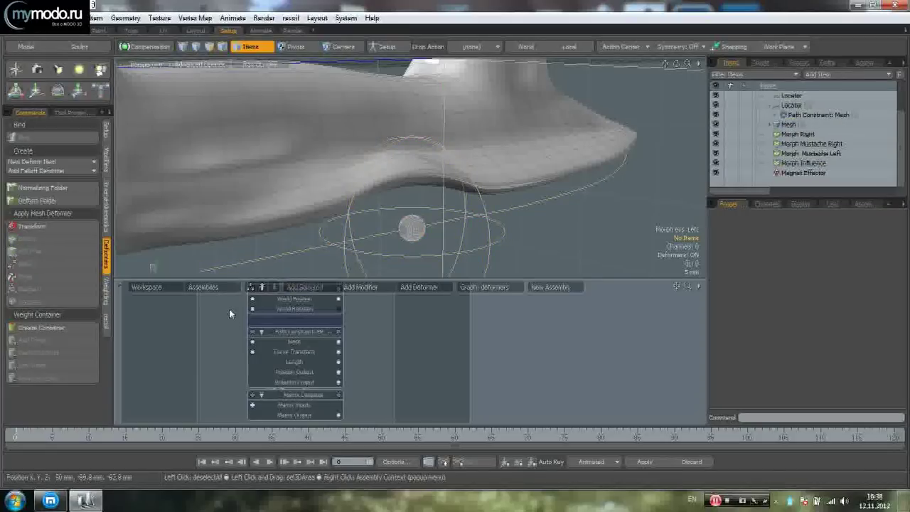
- Return to the assemblies overview and save the new assembly to a file named vfvvvv
{"action": "left_click", "coordinate": [212, 288]}
{"action": "left_click", "coordinate": [237, 338]}
{"action": "right_click", "coordinate": [238, 318]}
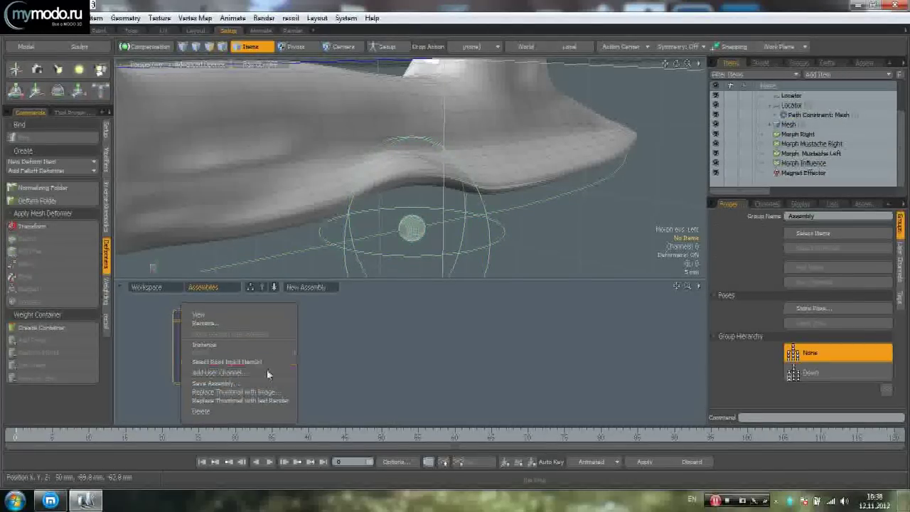
{"action": "left_click", "coordinate": [272, 384]}
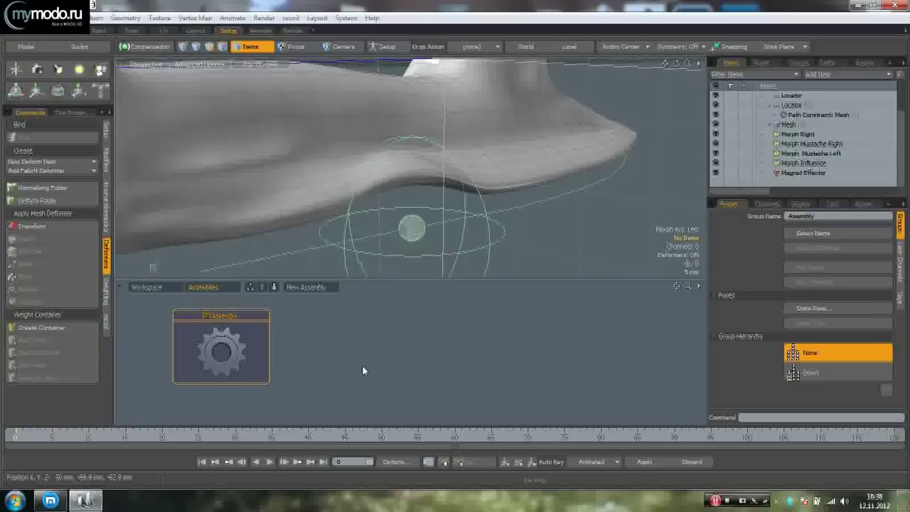
{"action": "mouse_move", "coordinate": [445, 137]}
{"action": "left_mouse_down"}
{"action": "mouse_move", "coordinate": [450, 144]}
{"action": "mouse_move", "coordinate": [447, 132]}
{"action": "left_mouse_up"}
{"action": "left_click", "coordinate": [58, 126]}
{"action": "left_click", "coordinate": [156, 239]}
{"action": "type", "text": "vfvvvv"}
{"action": "left_click", "coordinate": [357, 279]}
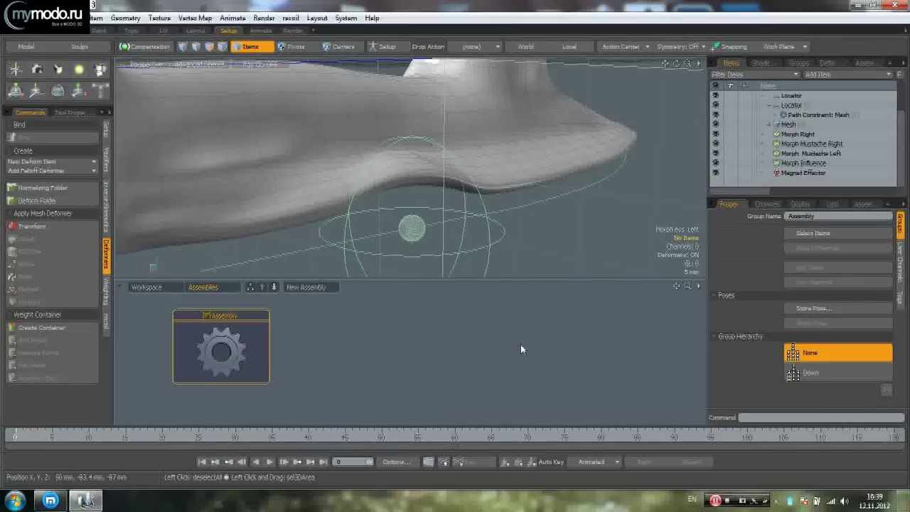
- Show the assembly presets and add the desktop (Рабочий стол) as a new preset path
{"action": "left_click_drag", "start_coordinate": [652, 163], "coordinate": [569, 189], "text": "alt"}
{"action": "scroll", "coordinate": [500, 169], "scroll_direction": "down", "scroll_amount": 3}
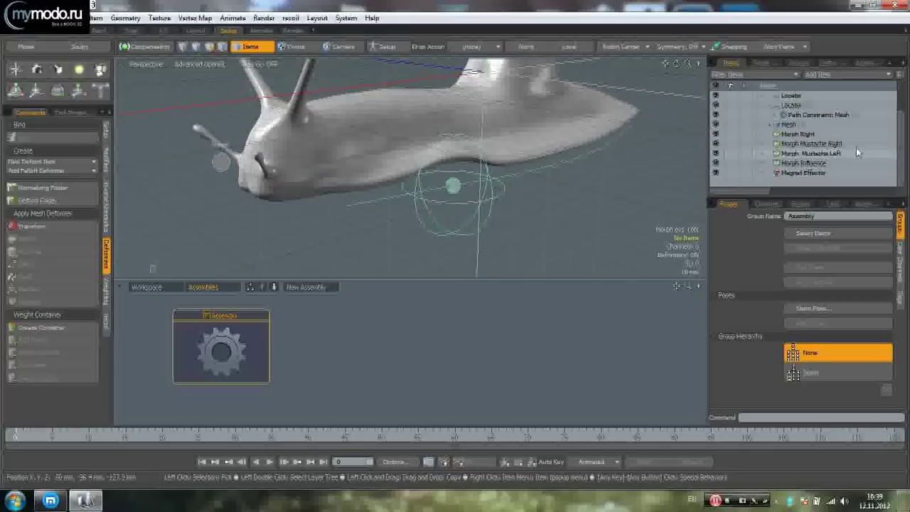
{"action": "left_click_drag", "start_coordinate": [900, 135], "coordinate": [899, 111]}
{"action": "left_click", "coordinate": [829, 67]}
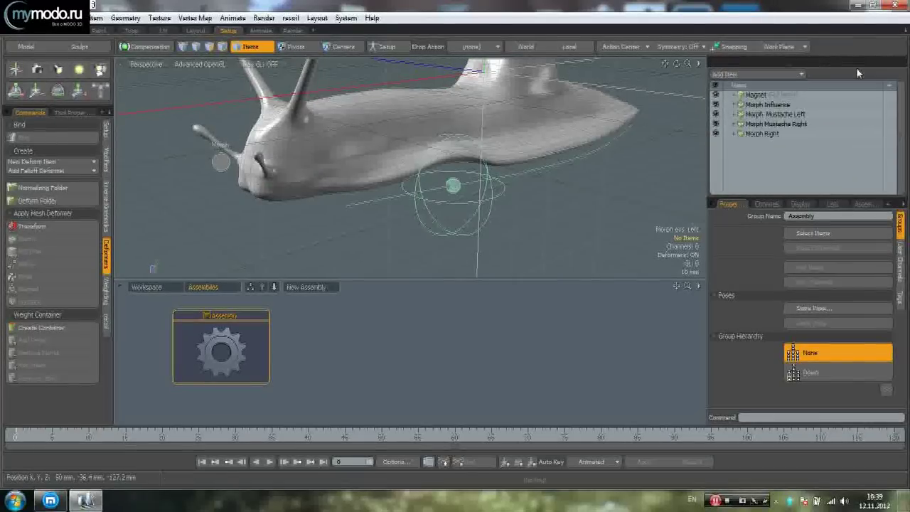
{"action": "left_click", "coordinate": [860, 67]}
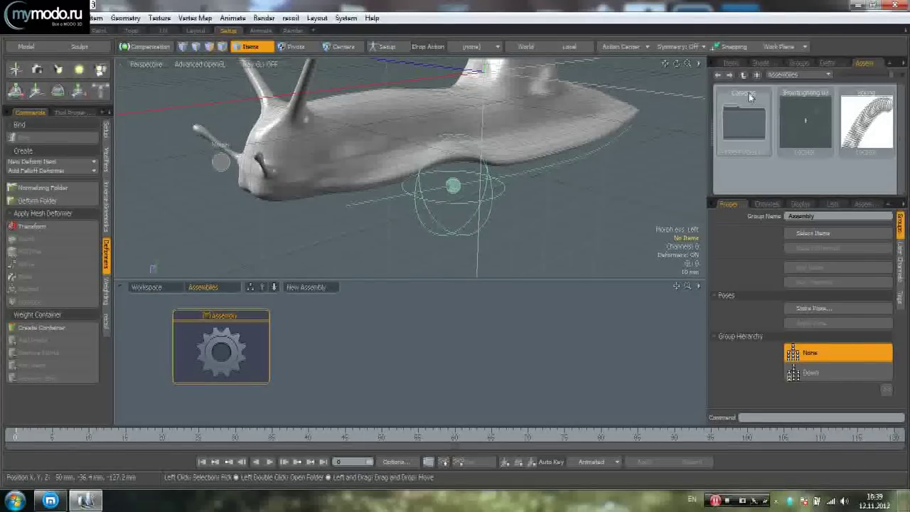
{"action": "left_click", "coordinate": [795, 75]}
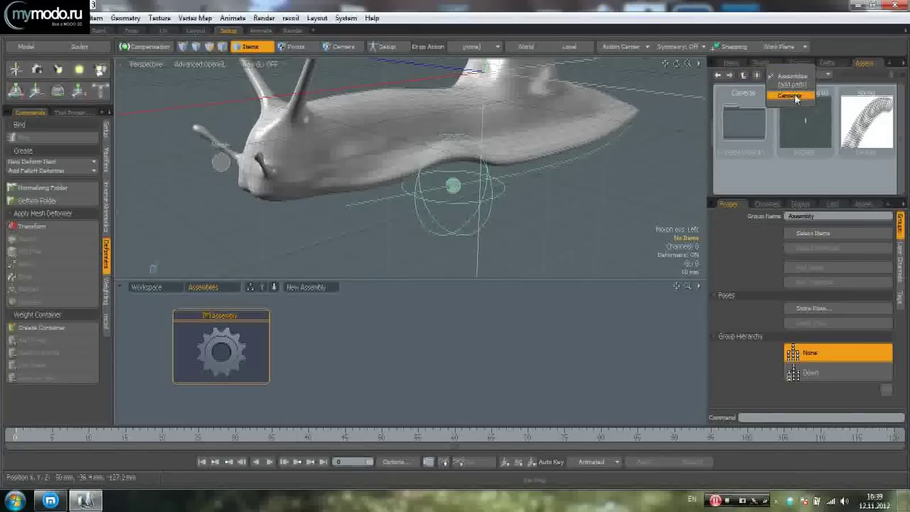
{"action": "left_click", "coordinate": [792, 84]}
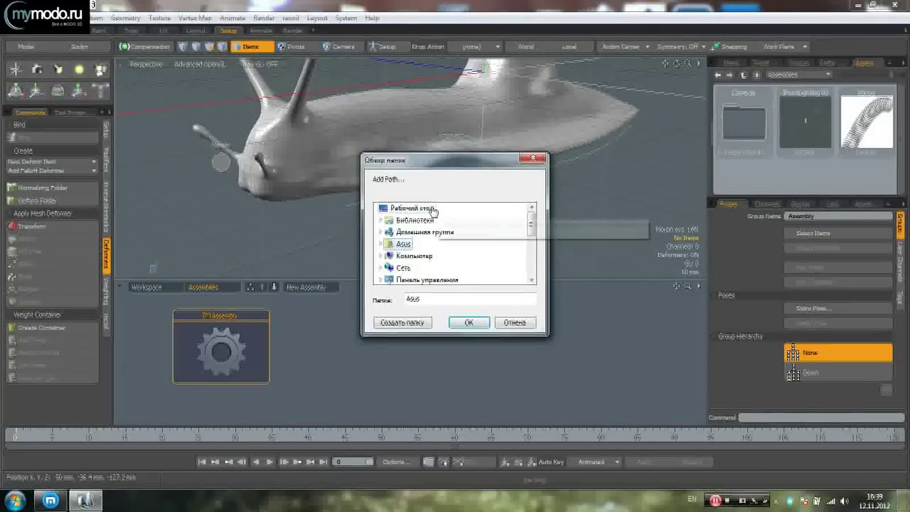
{"action": "left_click", "coordinate": [413, 208]}
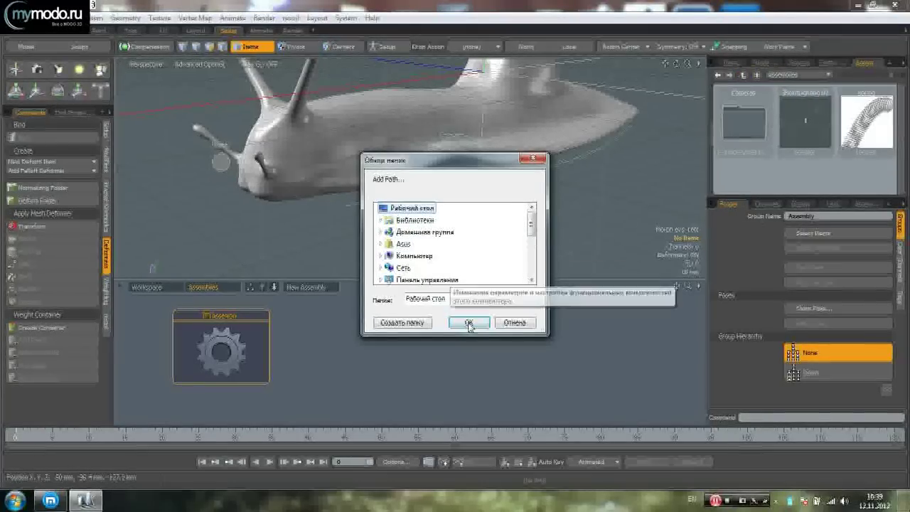
{"action": "left_click", "coordinate": [468, 322]}
- Look through the Desktop presets for the saved assembly file
{"action": "left_click_drag", "start_coordinate": [901, 144], "coordinate": [902, 156]}
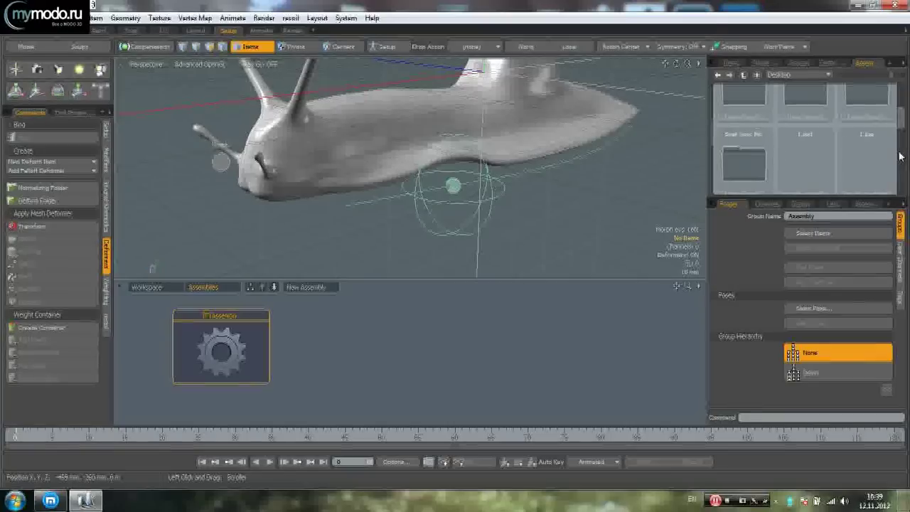
{"action": "scroll", "coordinate": [899, 157], "scroll_direction": "down", "scroll_amount": 3}
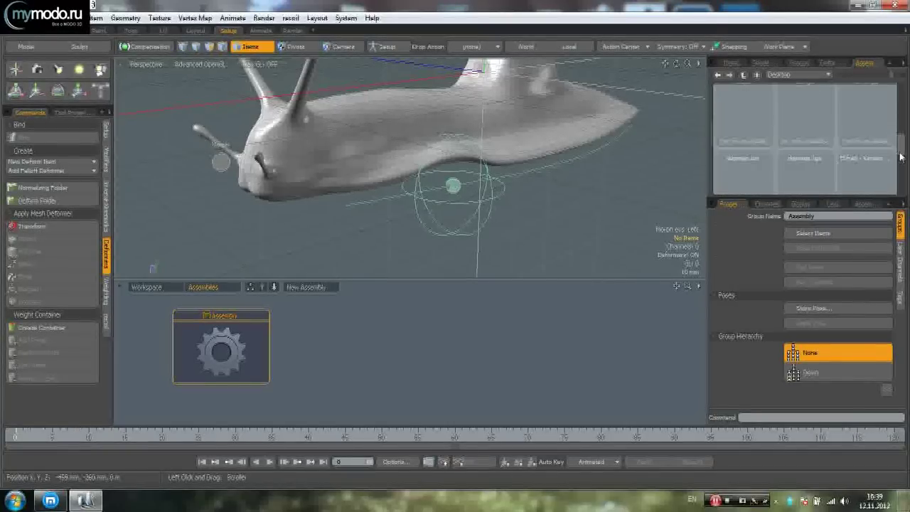
{"action": "left_click_drag", "start_coordinate": [900, 161], "coordinate": [901, 191]}
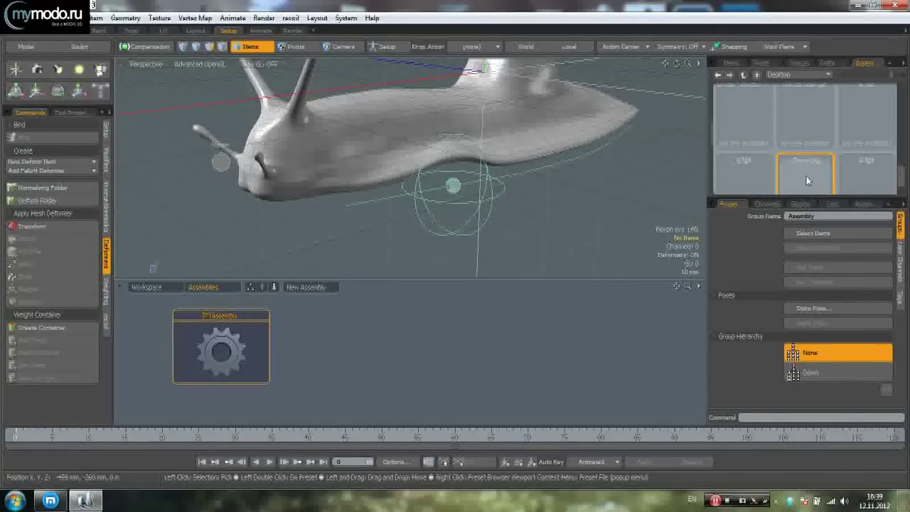